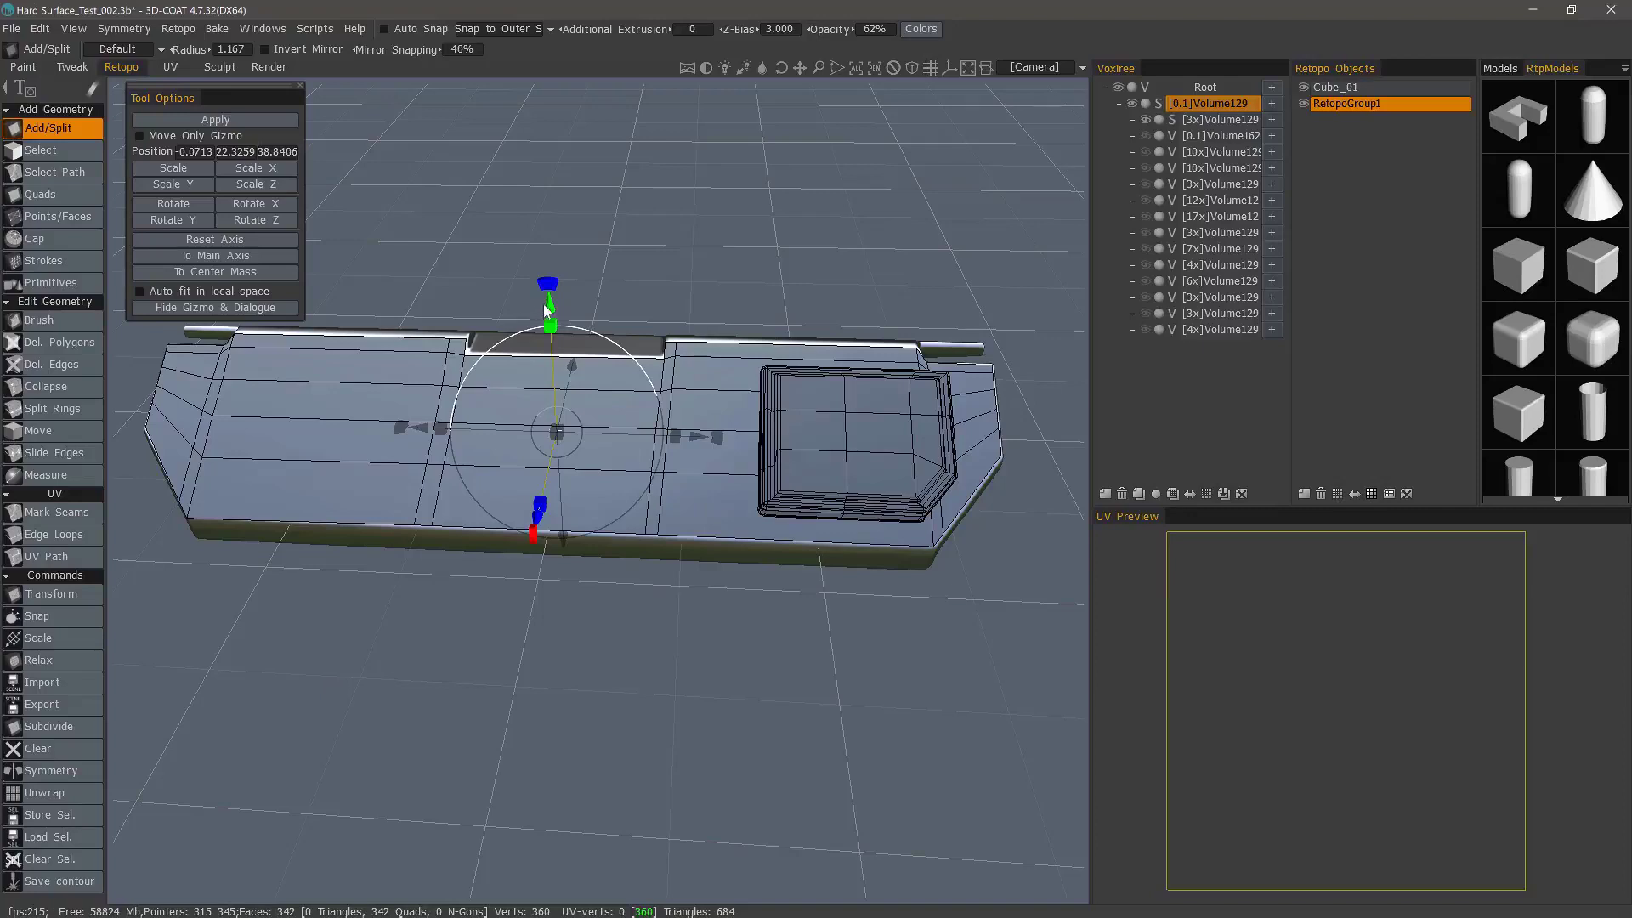
- Try moving the whole retopo mesh upward with the transform gizmo, undo the move and exit the gizmo
drag(545, 307, 561, 243)
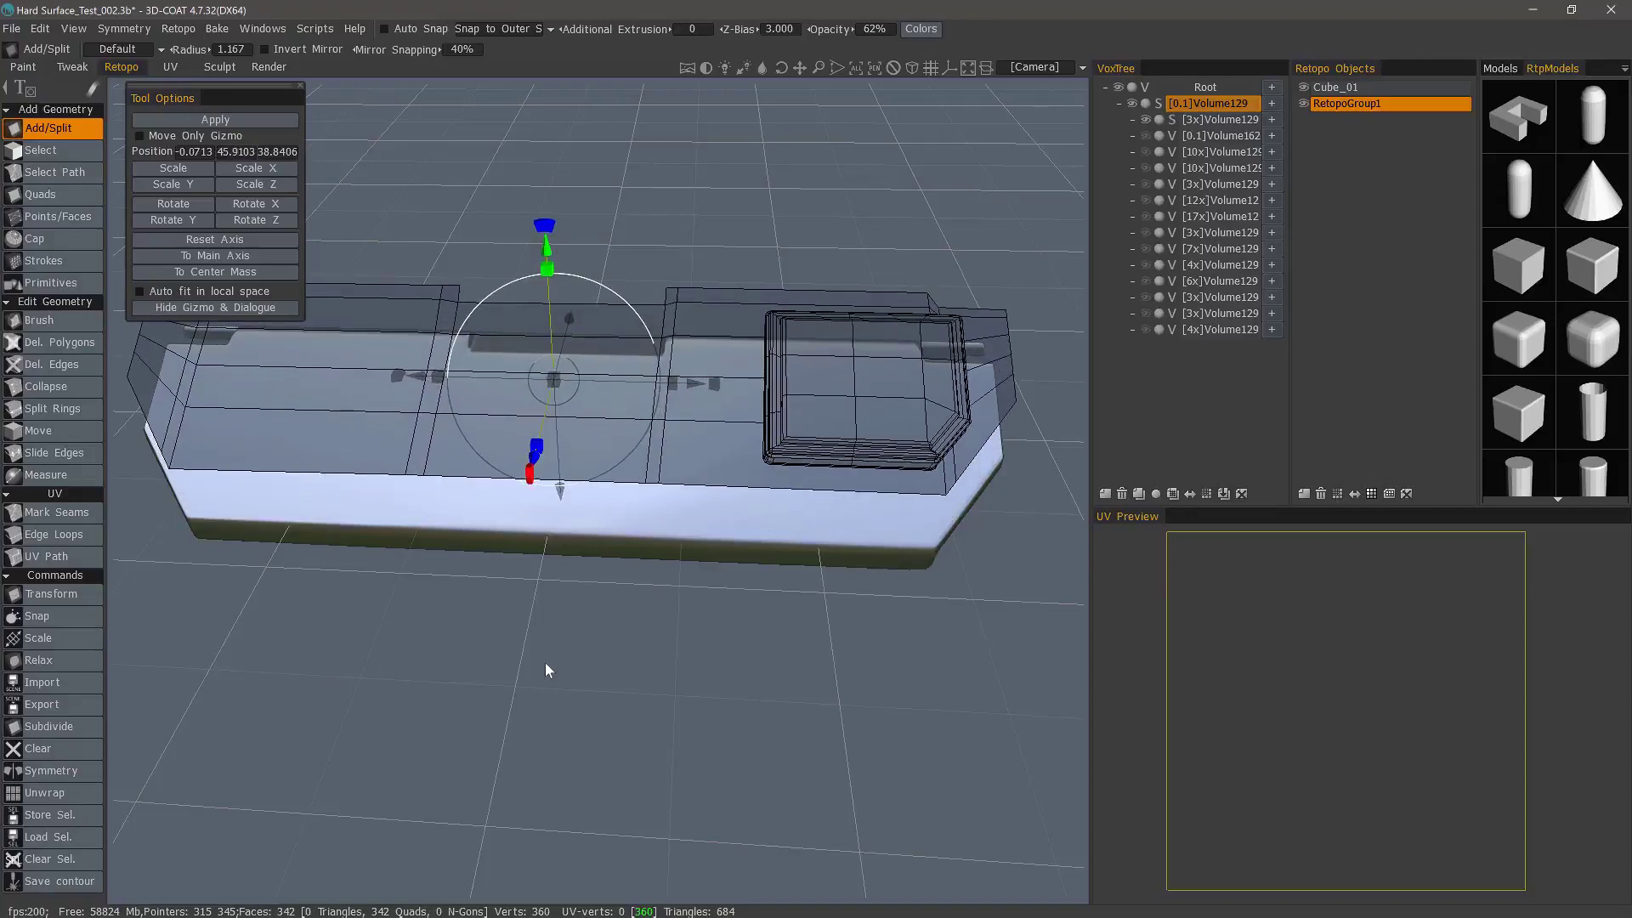
key(ctrl+z)
key(Escape)
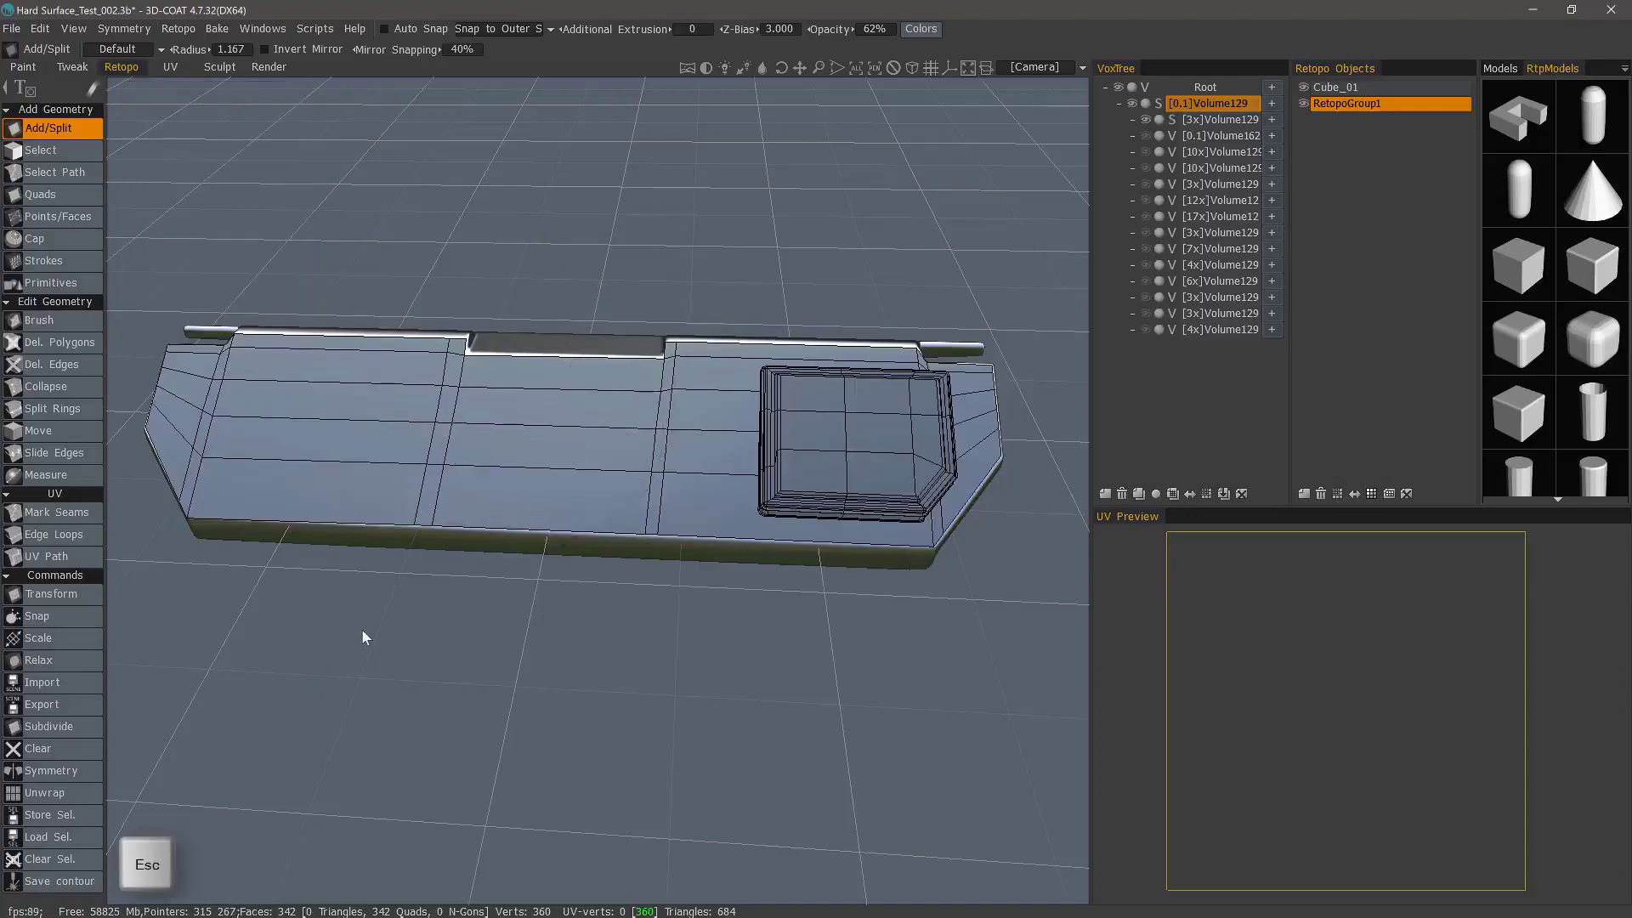
- Select the second-row face of the middle panel section using the Select tool in Faces mode
click(67, 150)
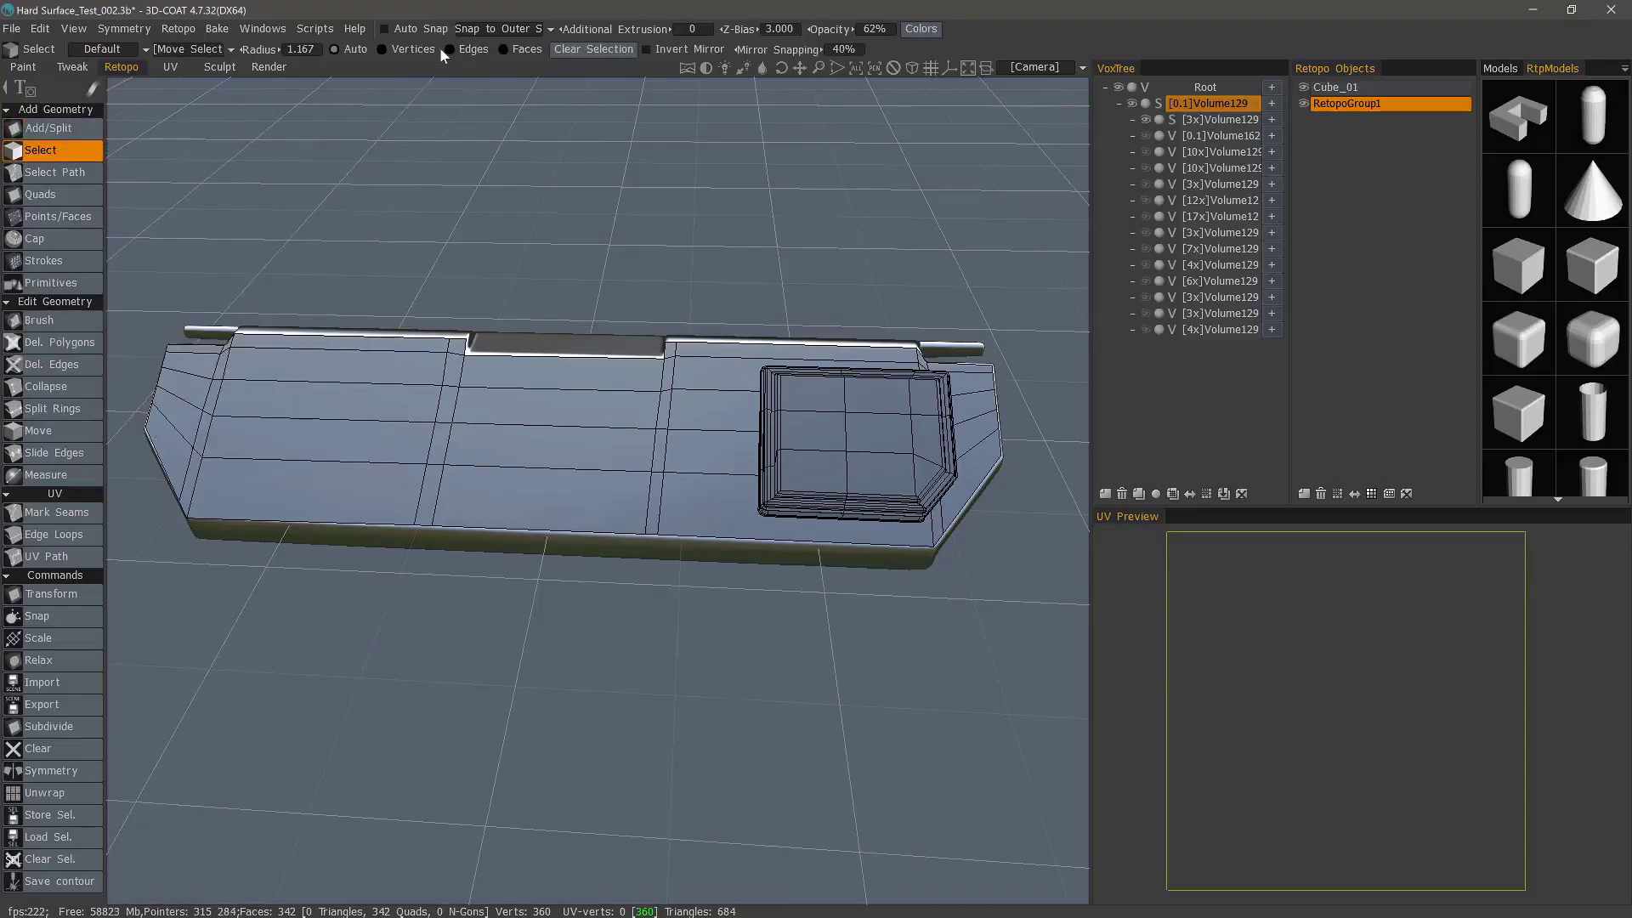
click(503, 50)
click(558, 407)
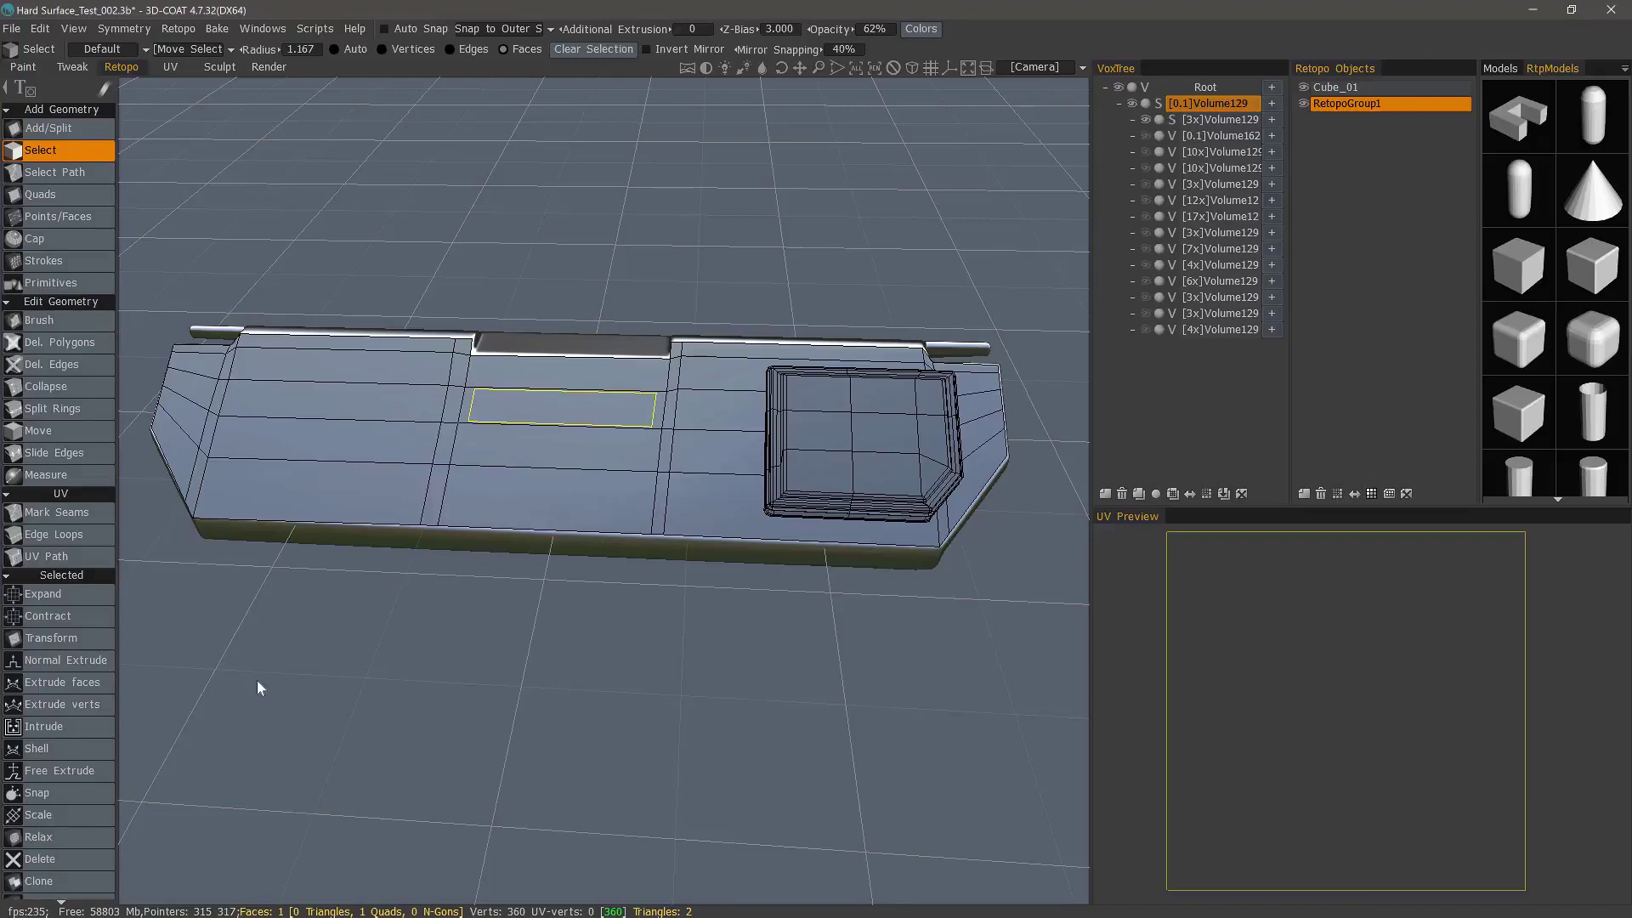
- Try moving the selected middle-section face upward with Transform, and undo the move
click(82, 639)
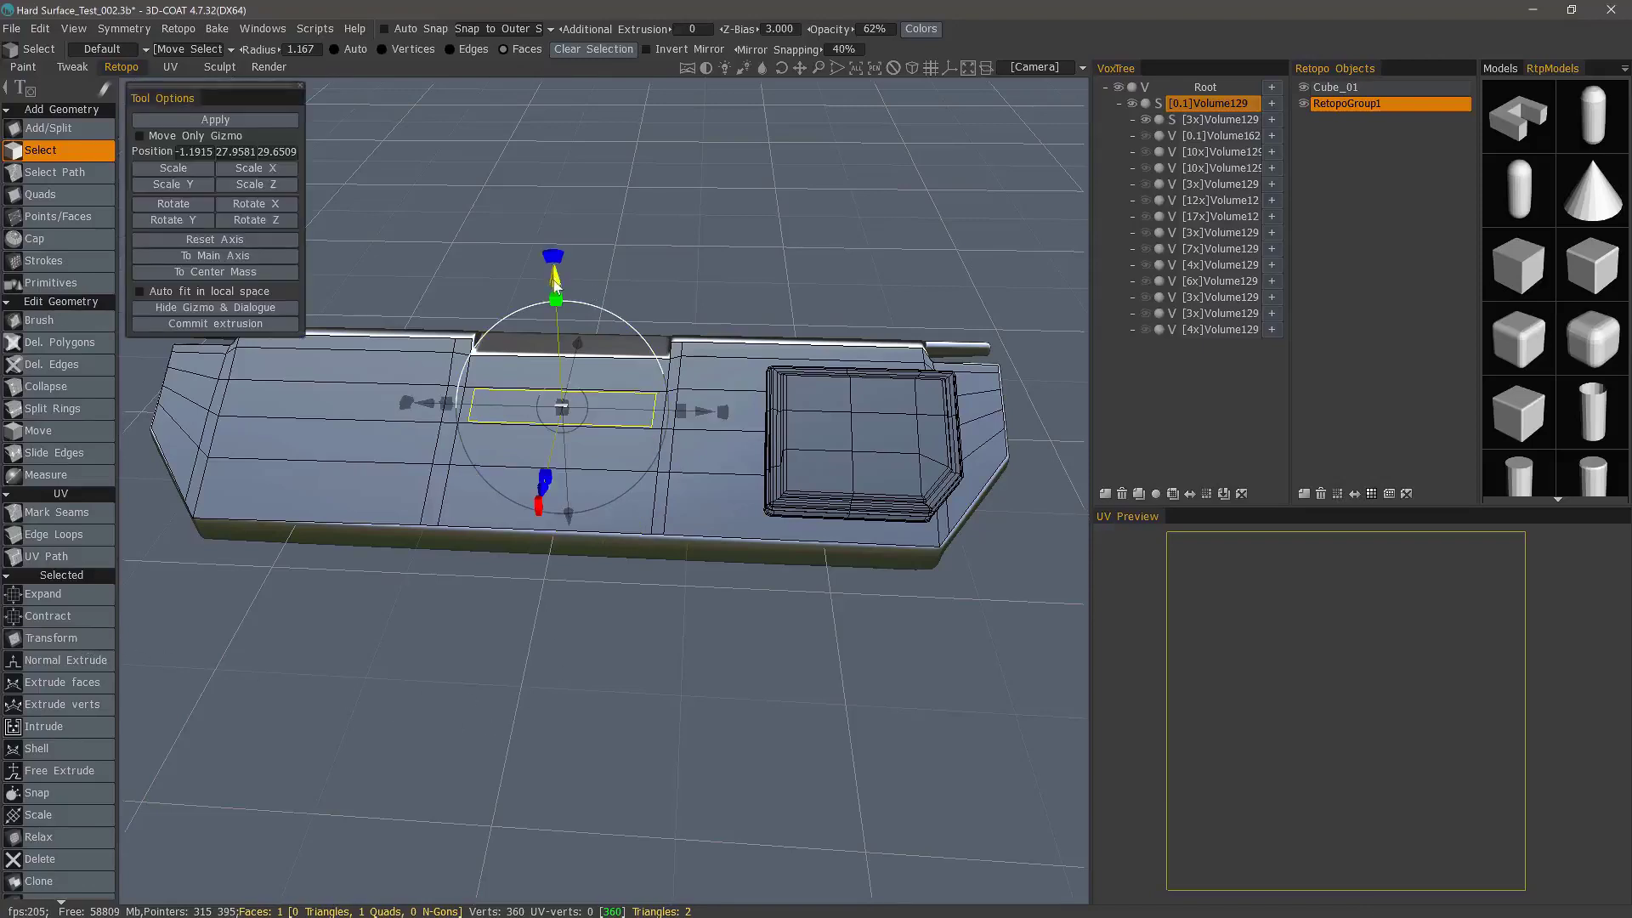
drag(554, 277, 554, 215)
key(Escape)
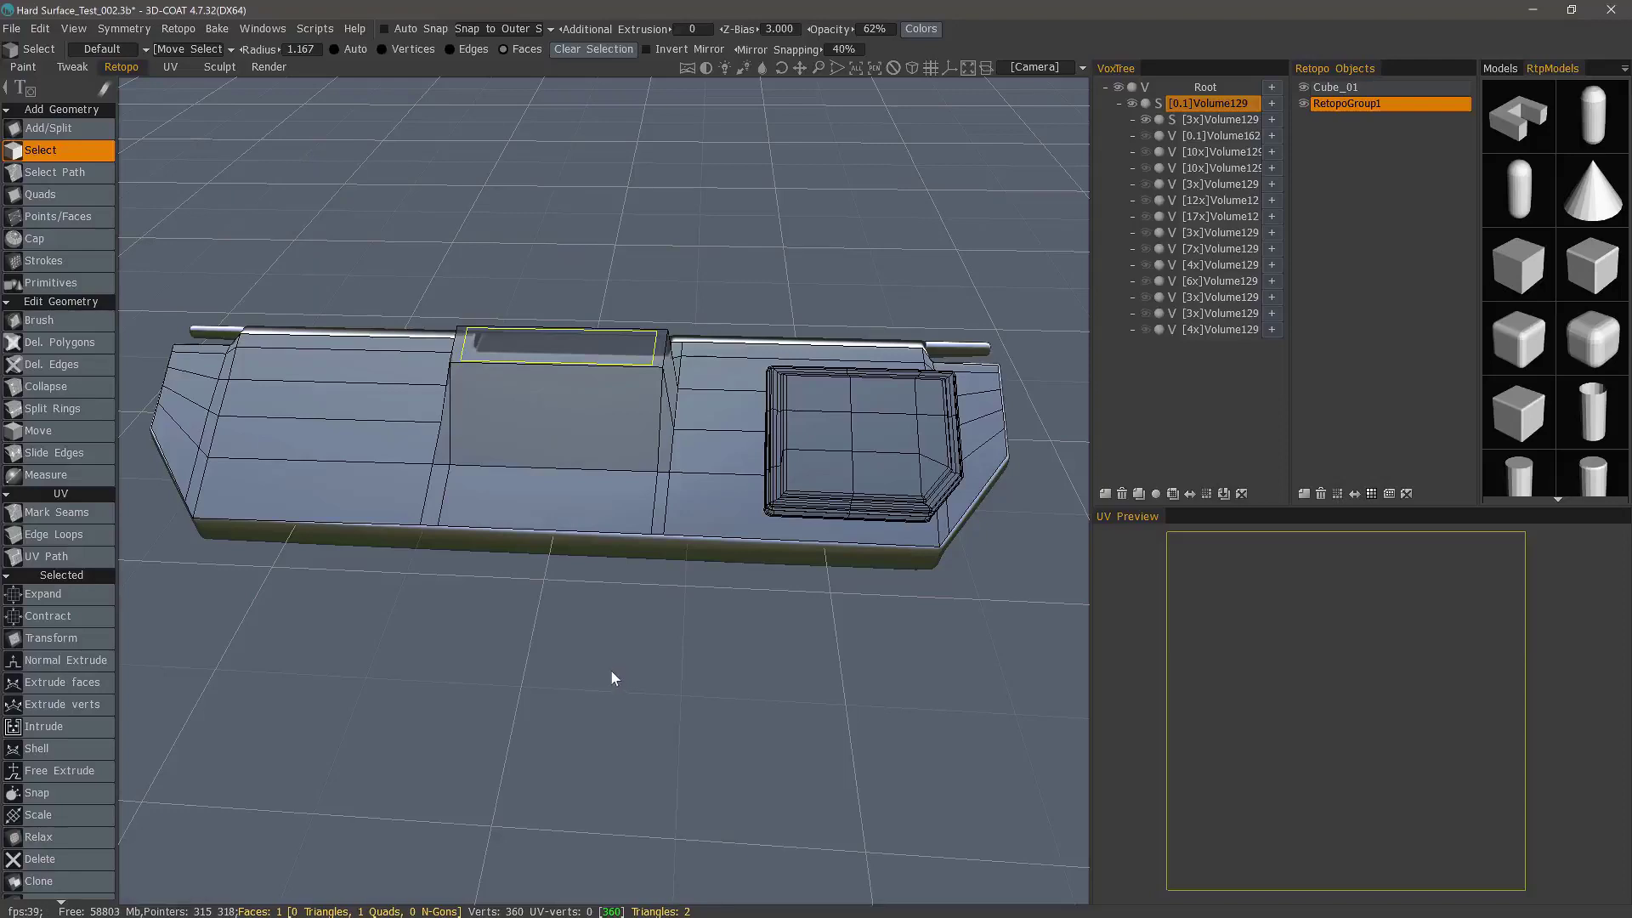
key(Escape)
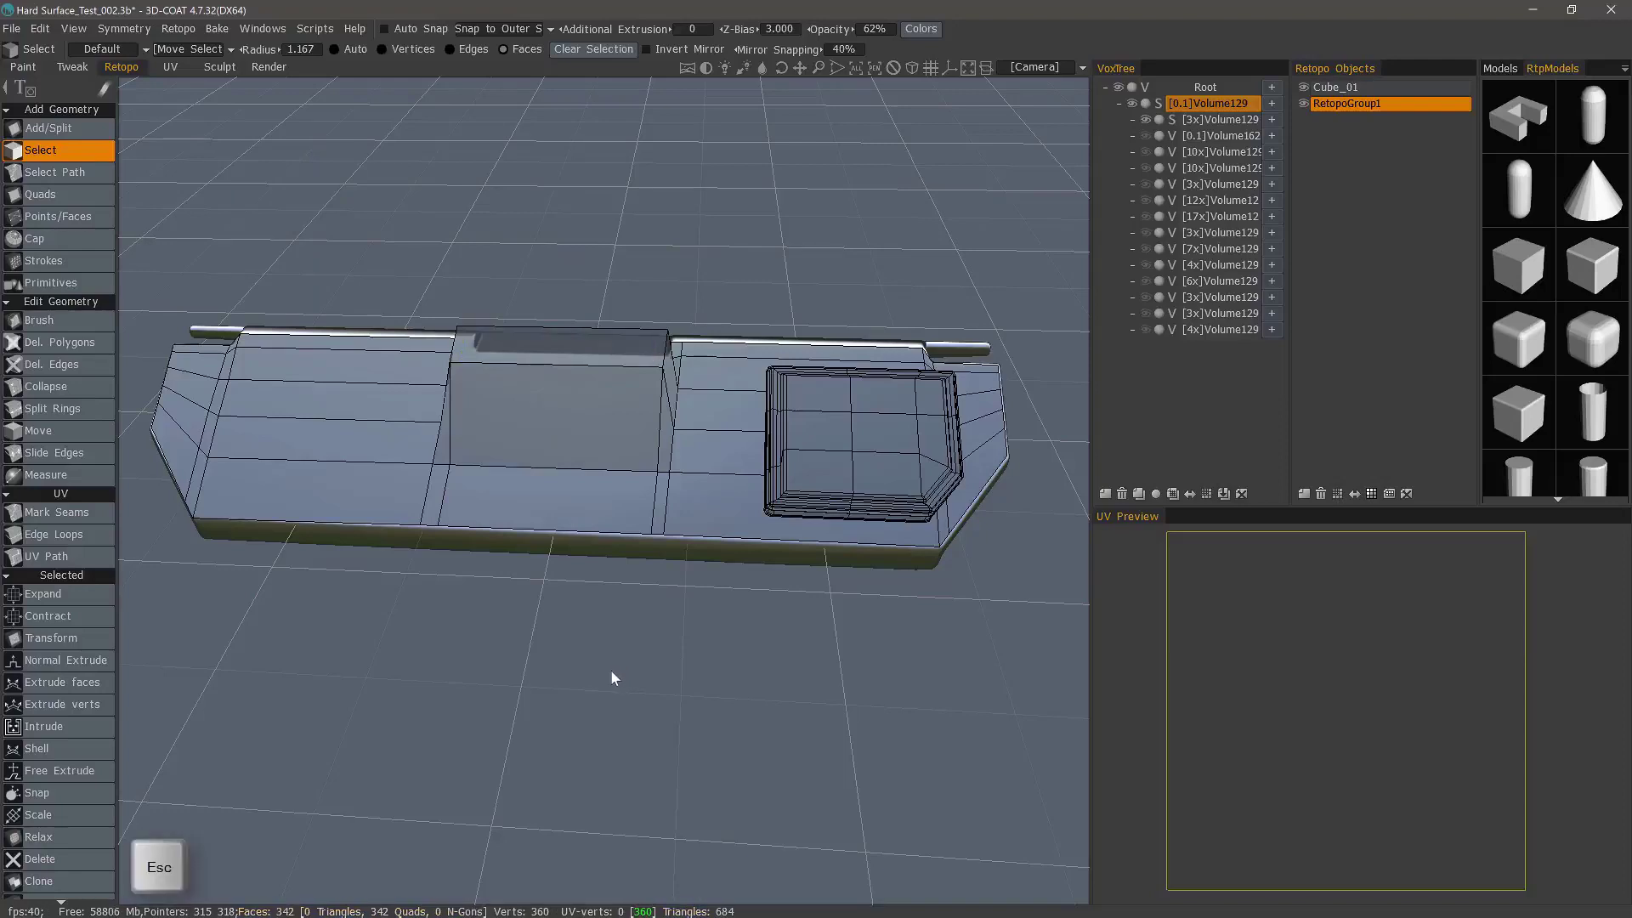
key(ctrl+z)
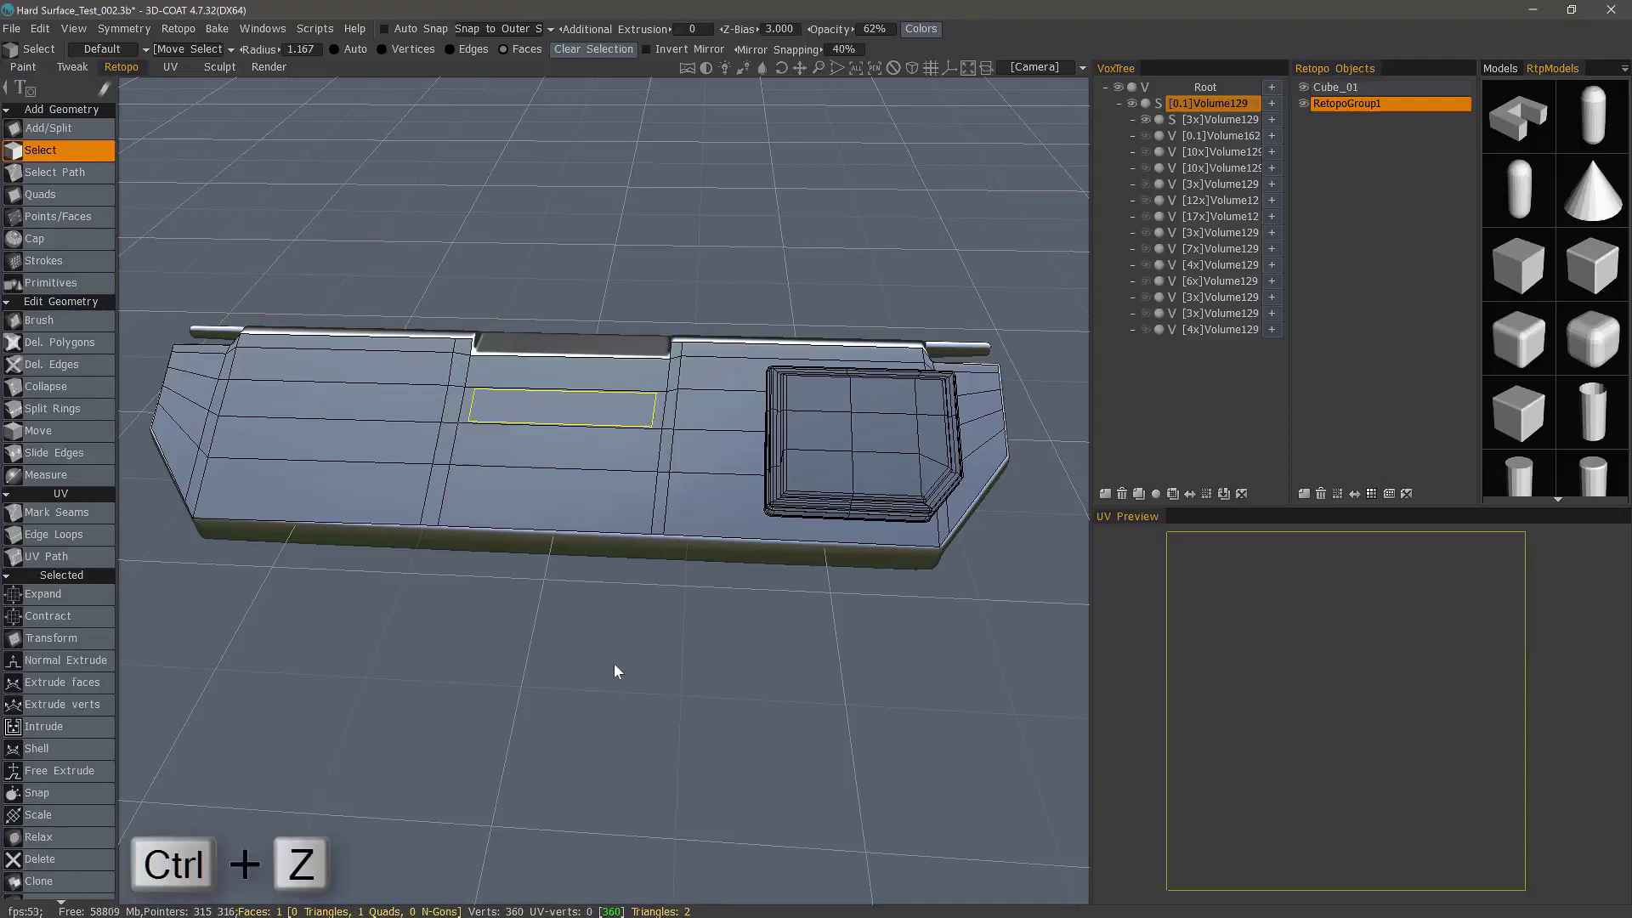
key(ctrl+z)
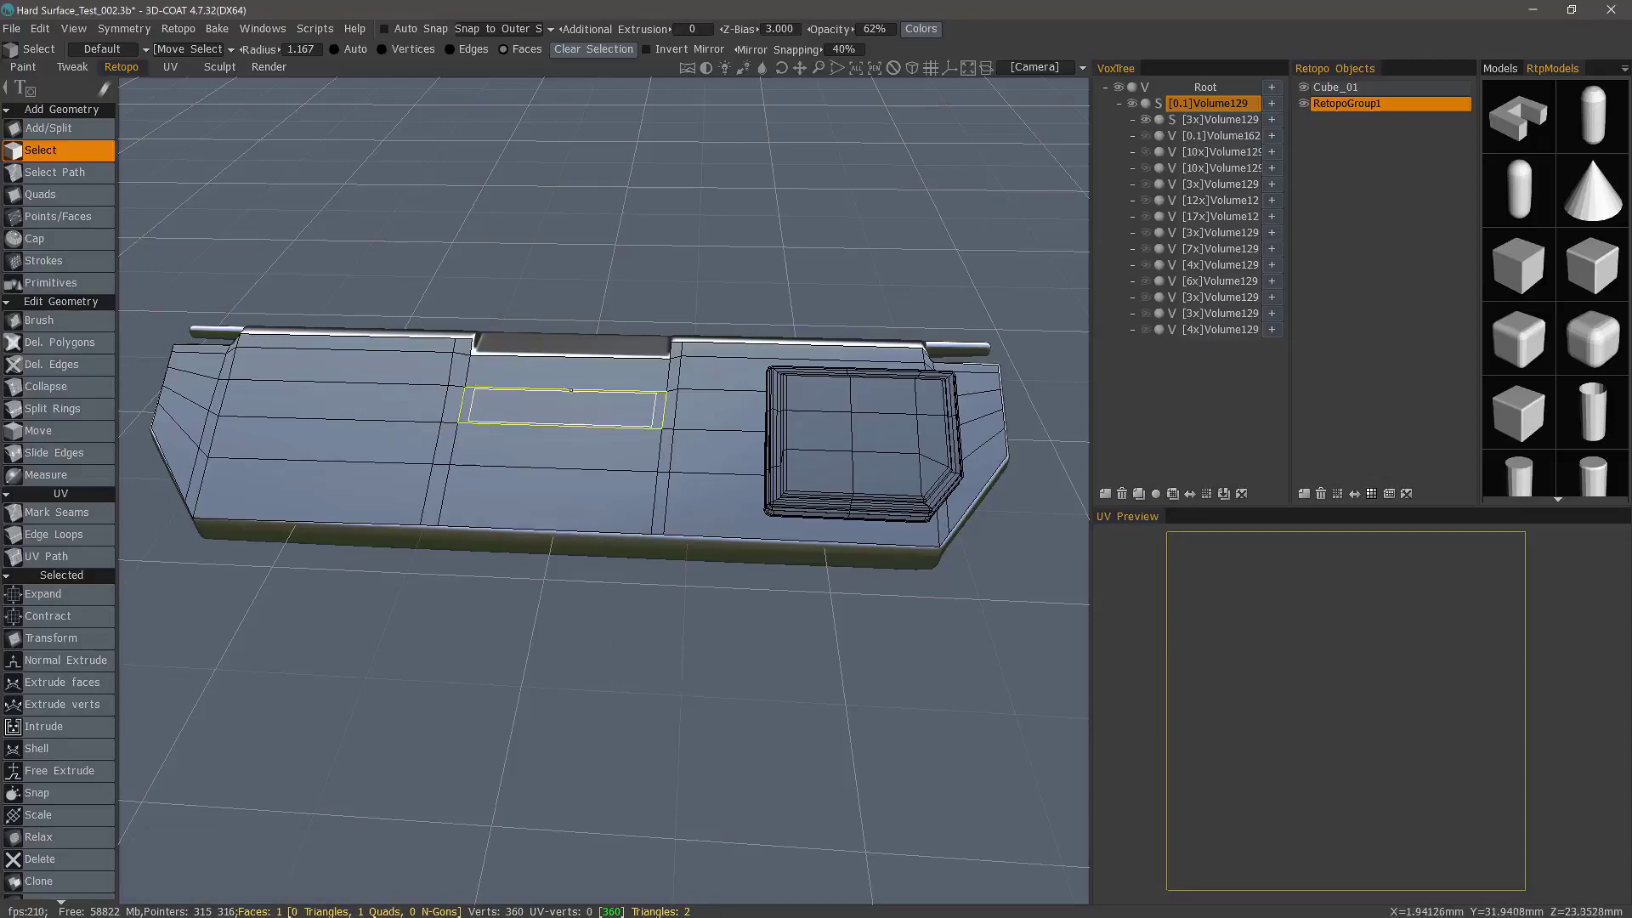
- Add the adjacent third-row face to the selection and try aligning its Transform gizmo to the main axis
click(561, 445)
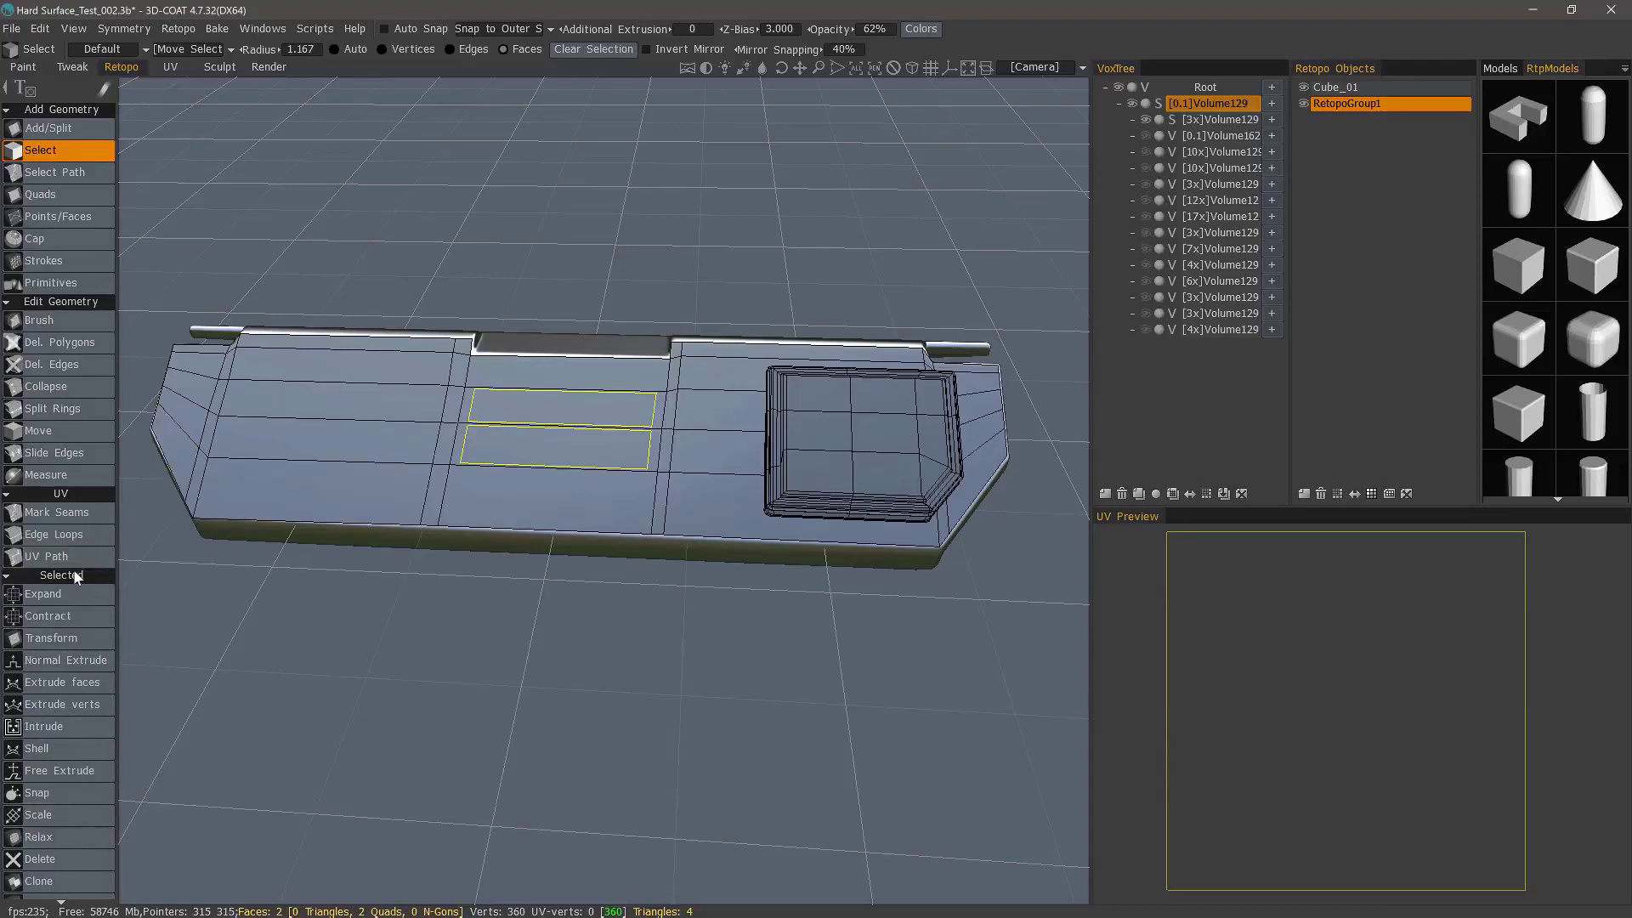
scroll(68, 545, down, 5)
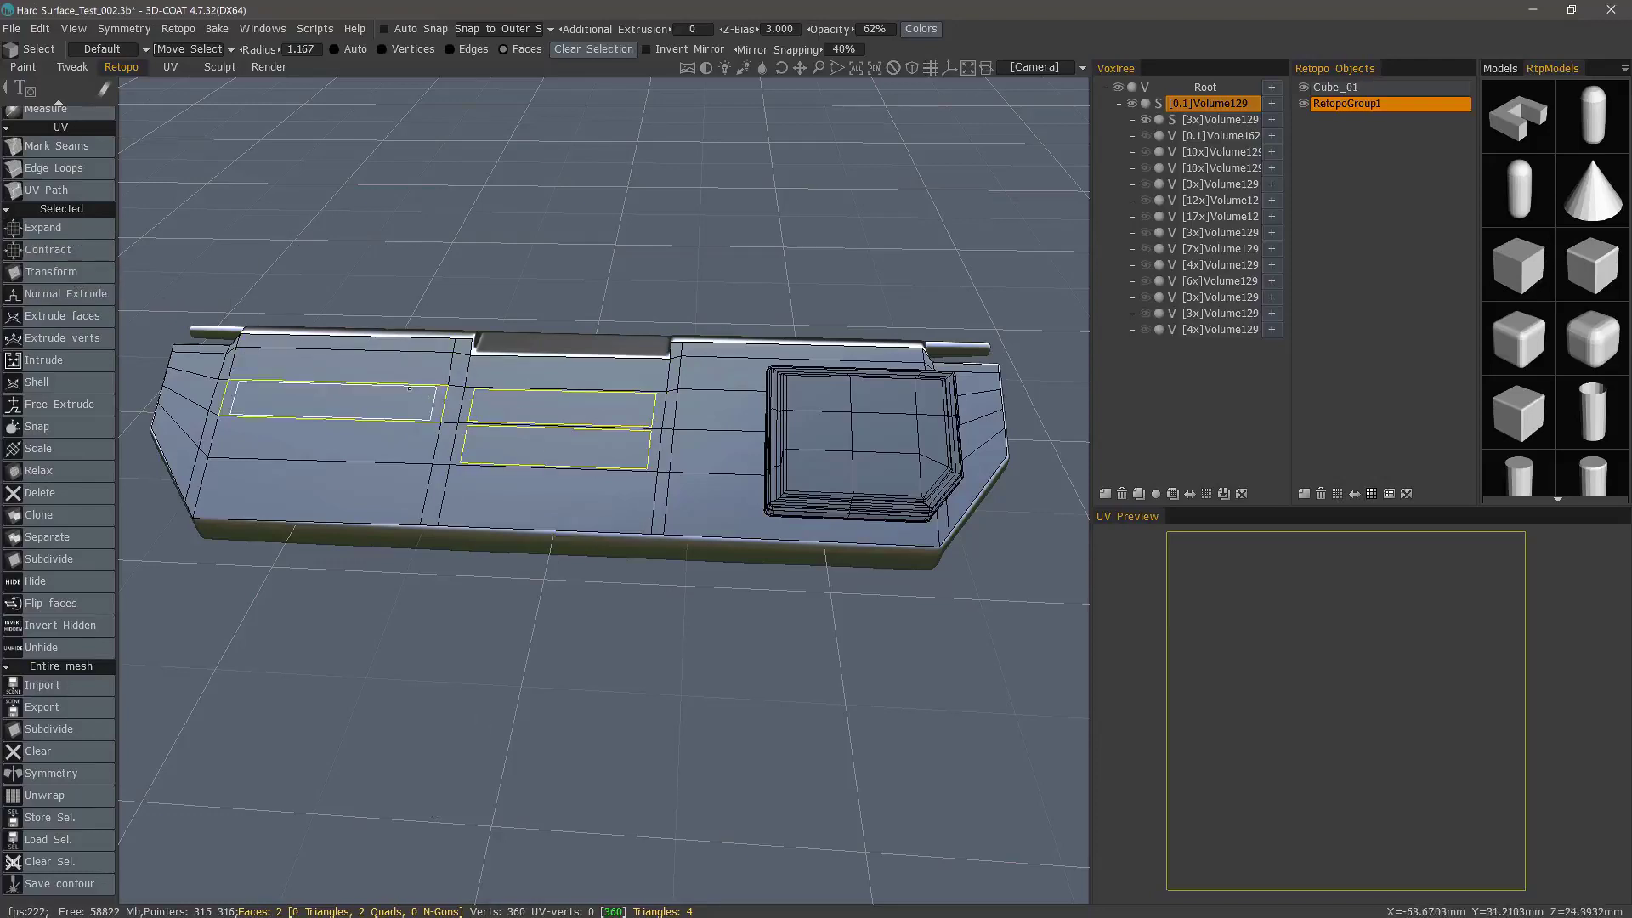
click(78, 272)
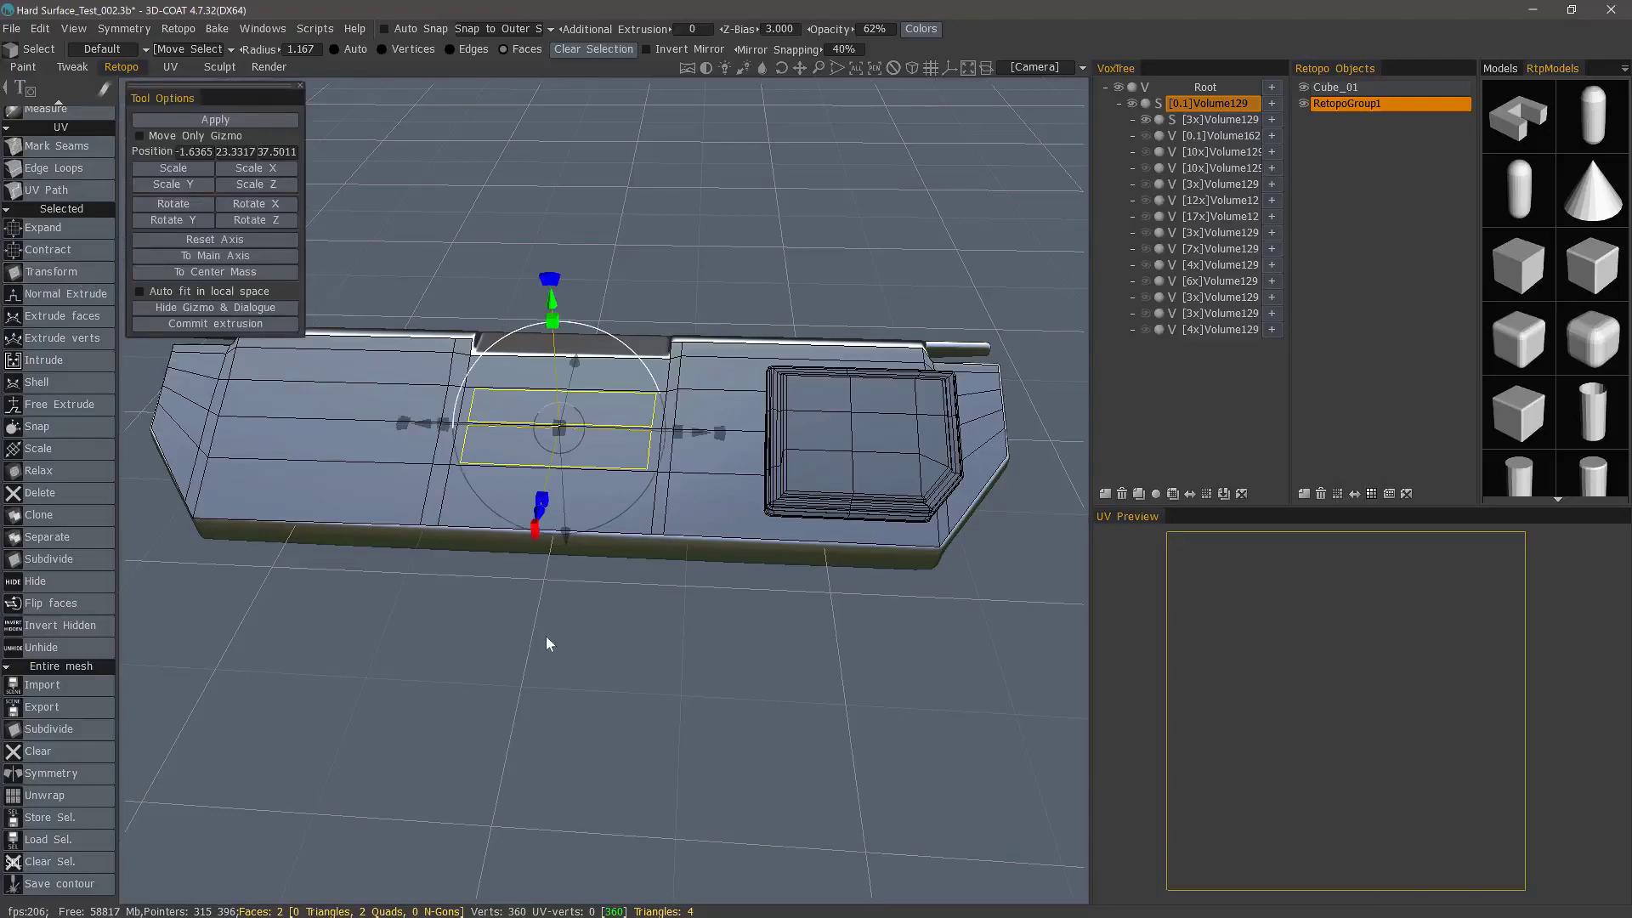
drag(551, 640, 641, 630)
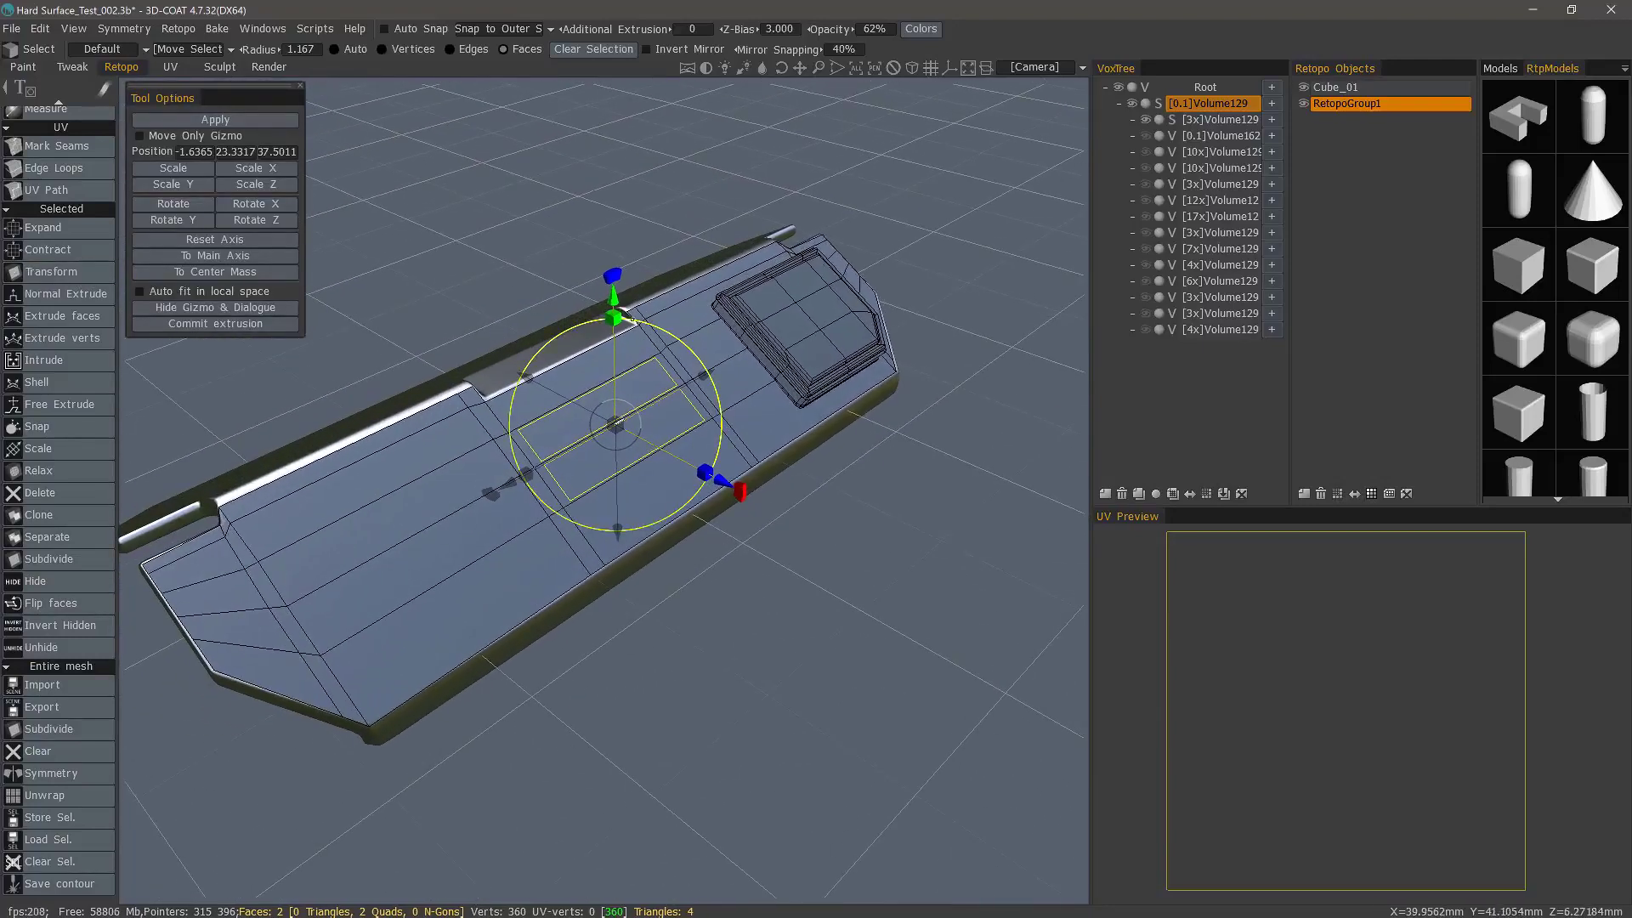
click(207, 255)
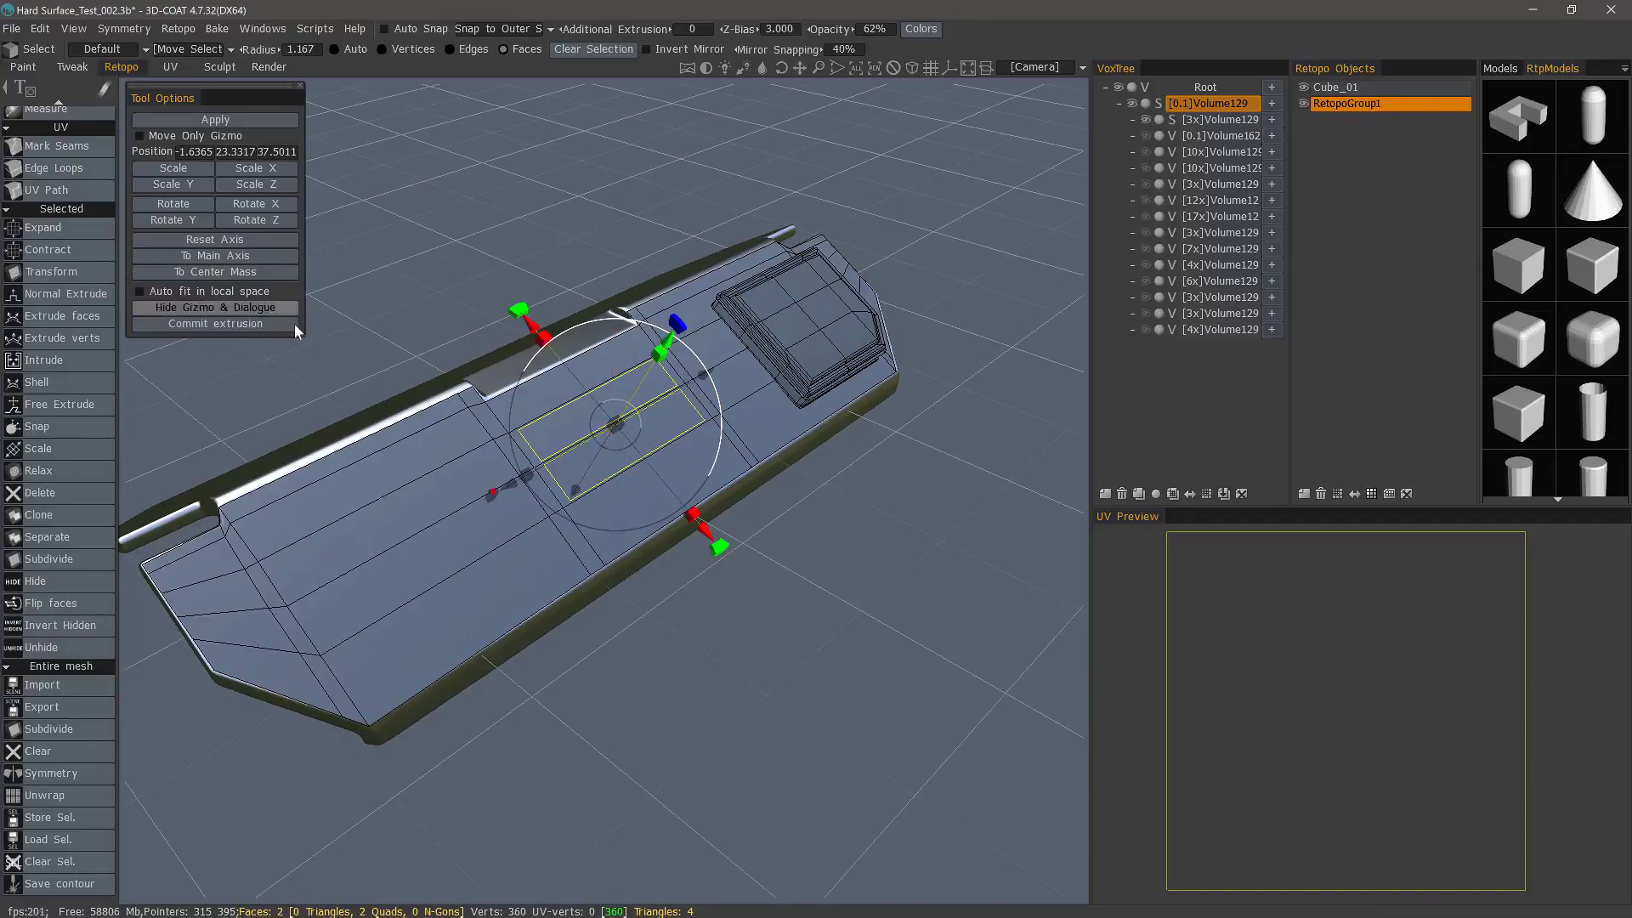
key(Escape)
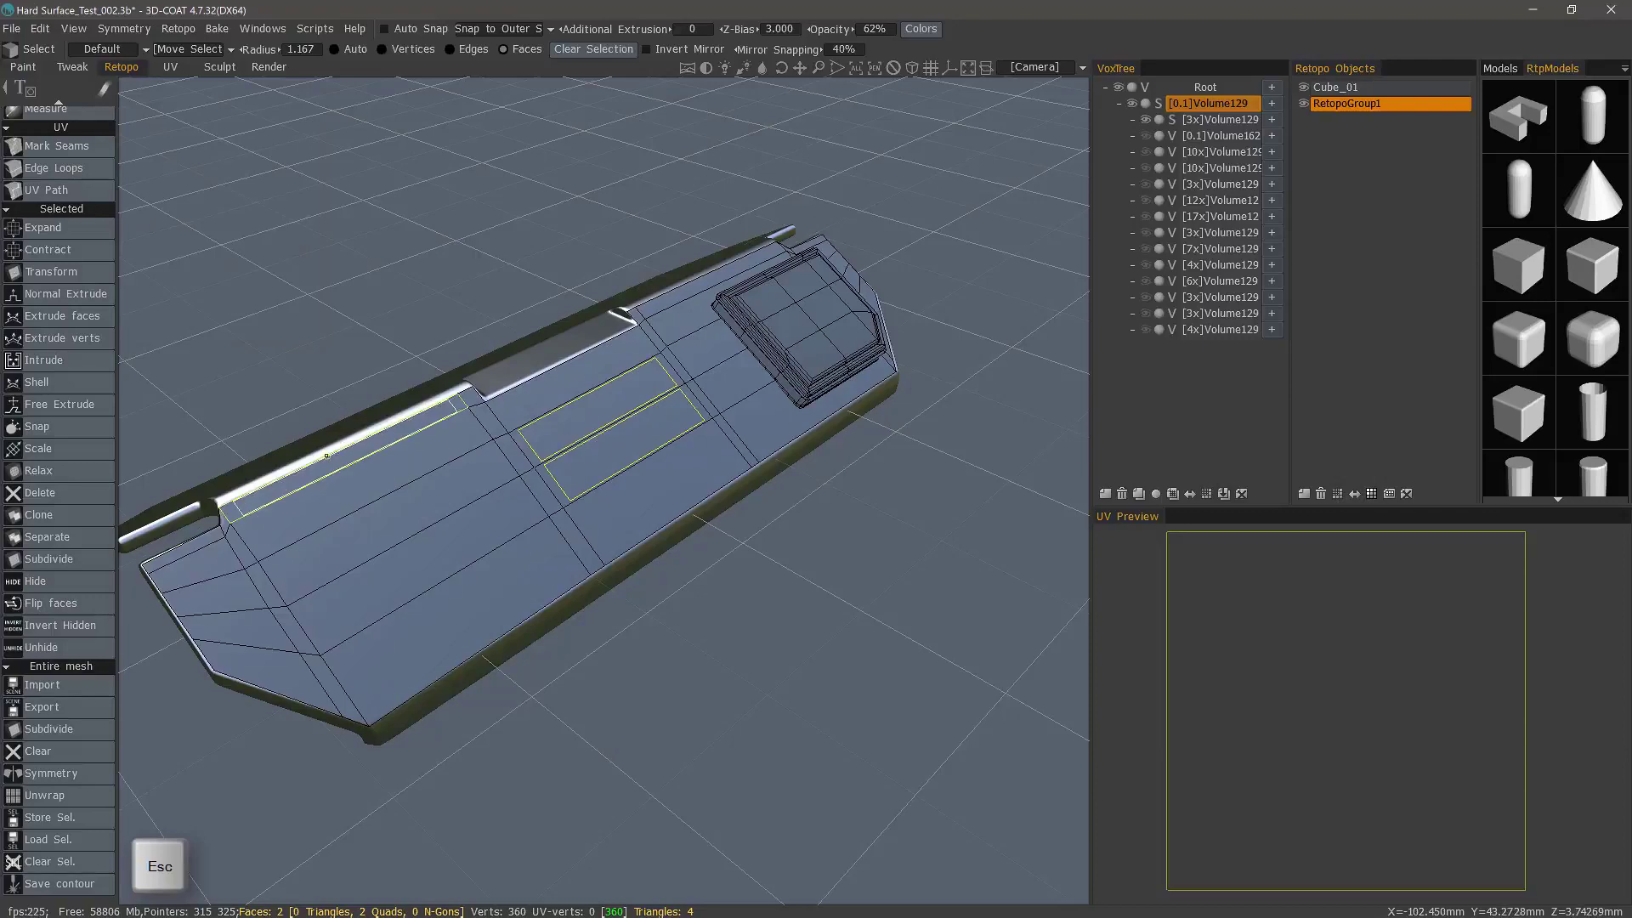
- Enable Auto fit in local space for the Transform gizmo and align it to the main axis of the two faces
click(64, 272)
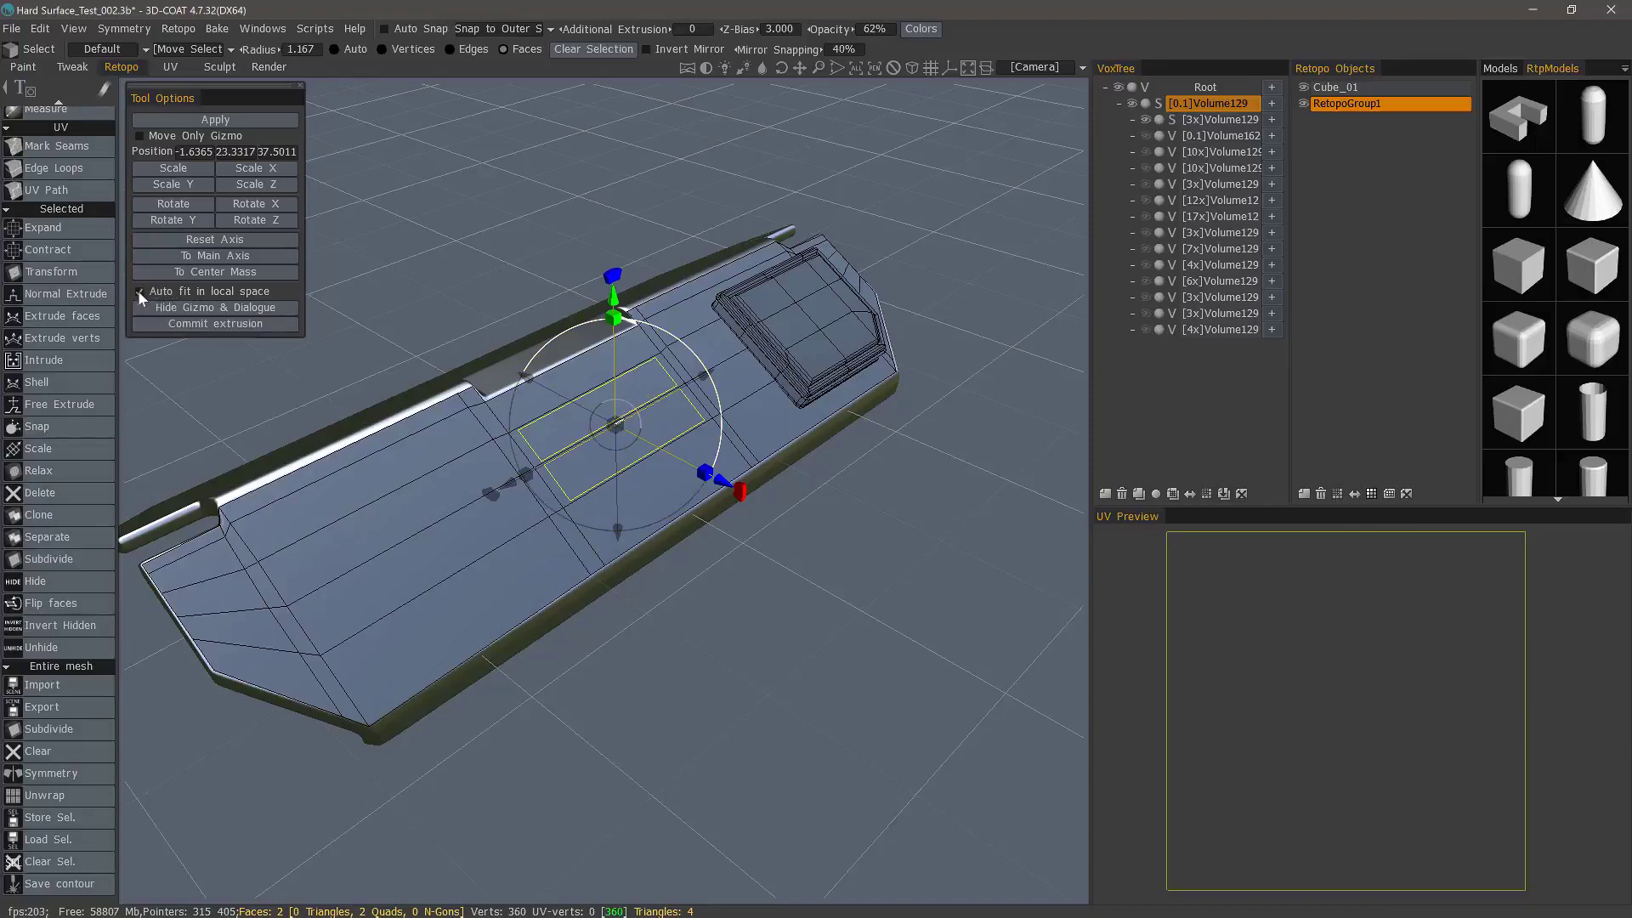
click(212, 258)
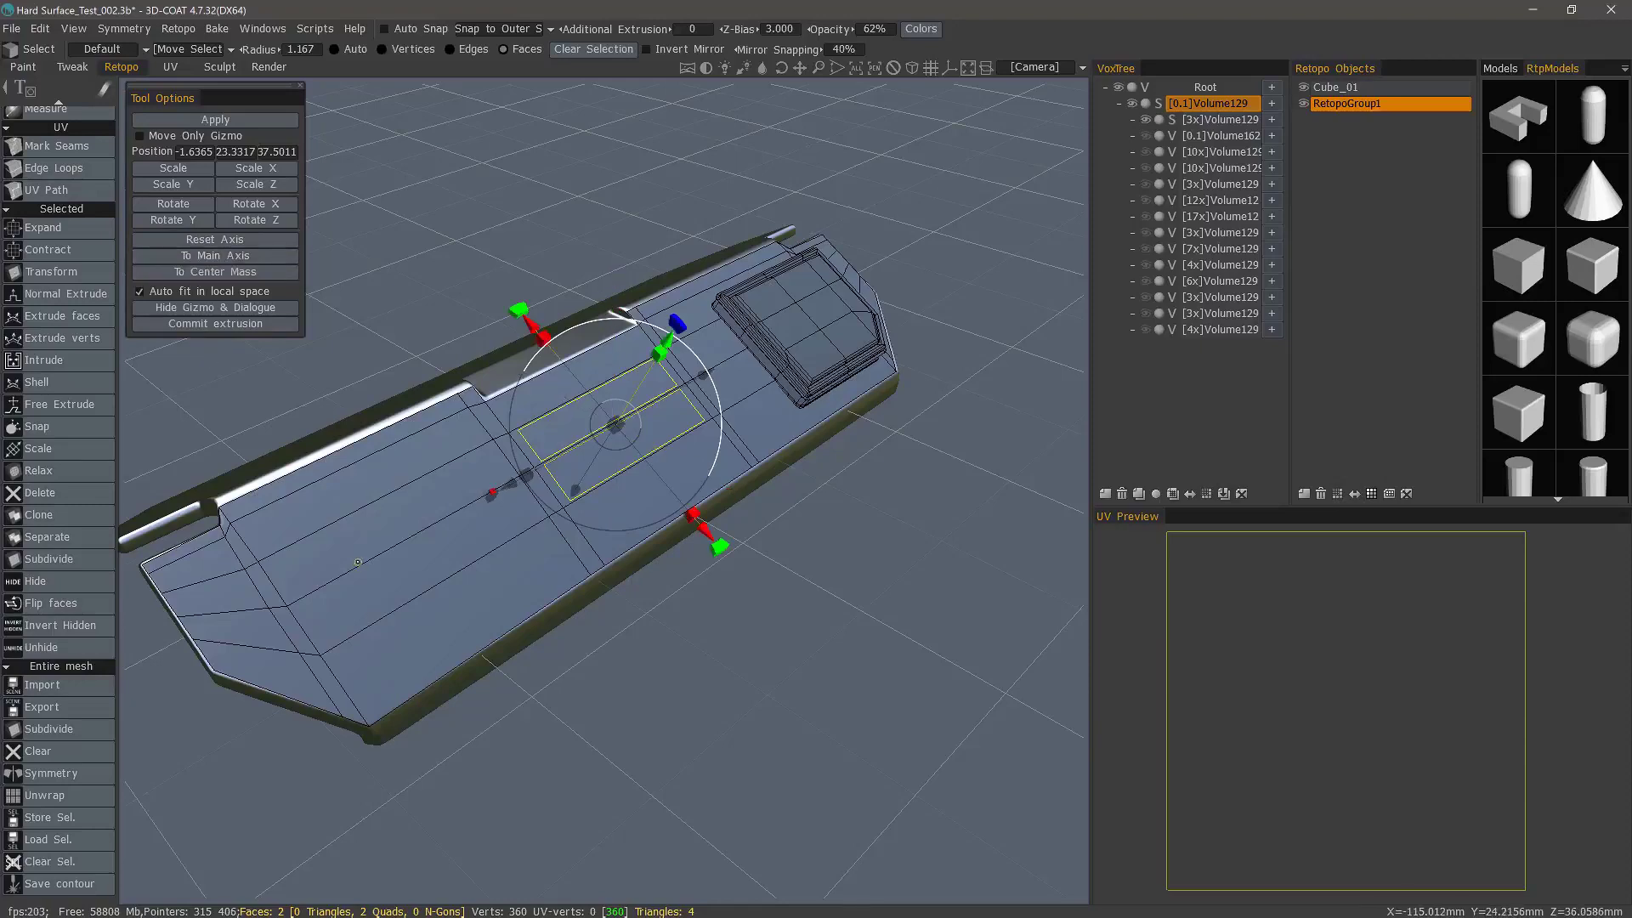
key(Escape)
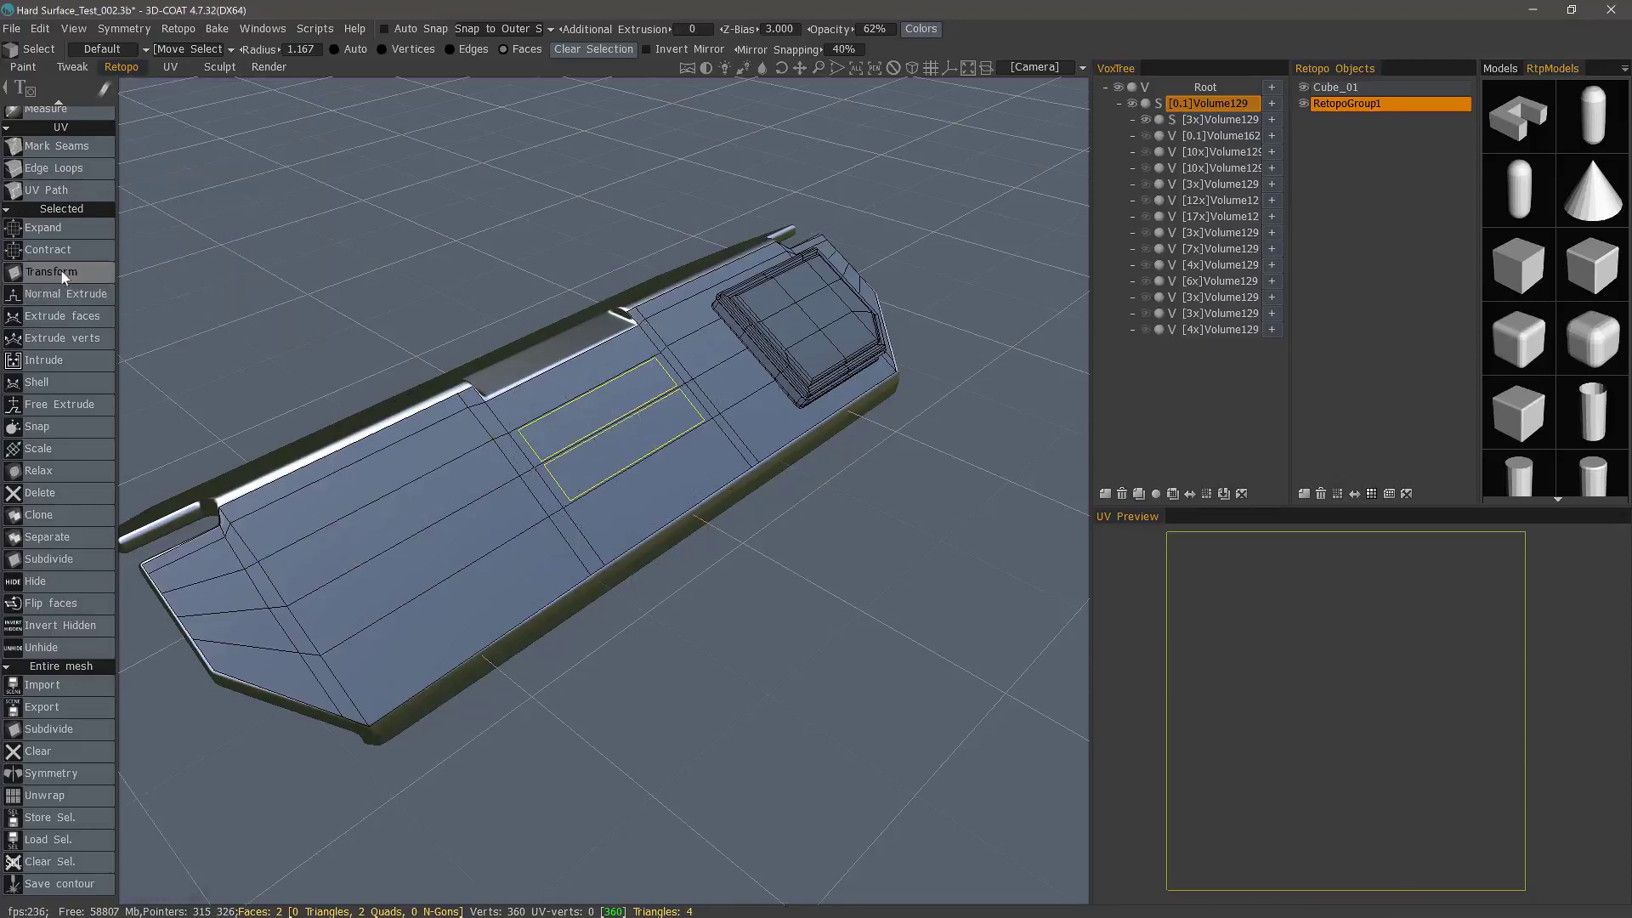
- Try moving the two faces about 4 mm perpendicular to the surface with the aligned gizmo, undo the move and clear the selection
click(61, 272)
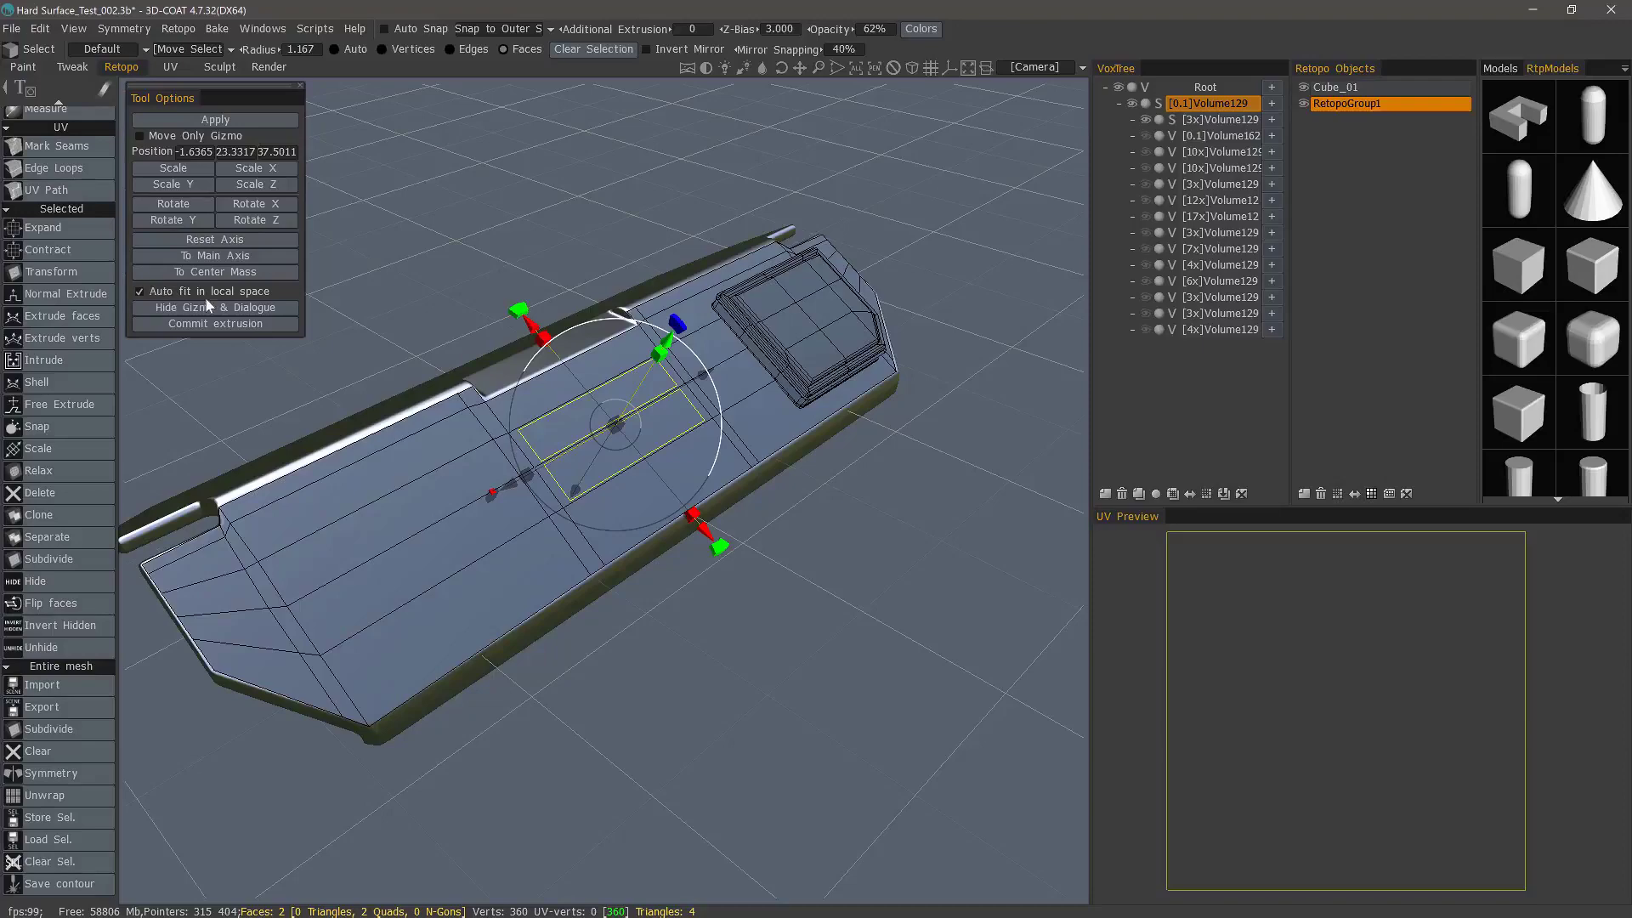
drag(644, 679, 672, 510)
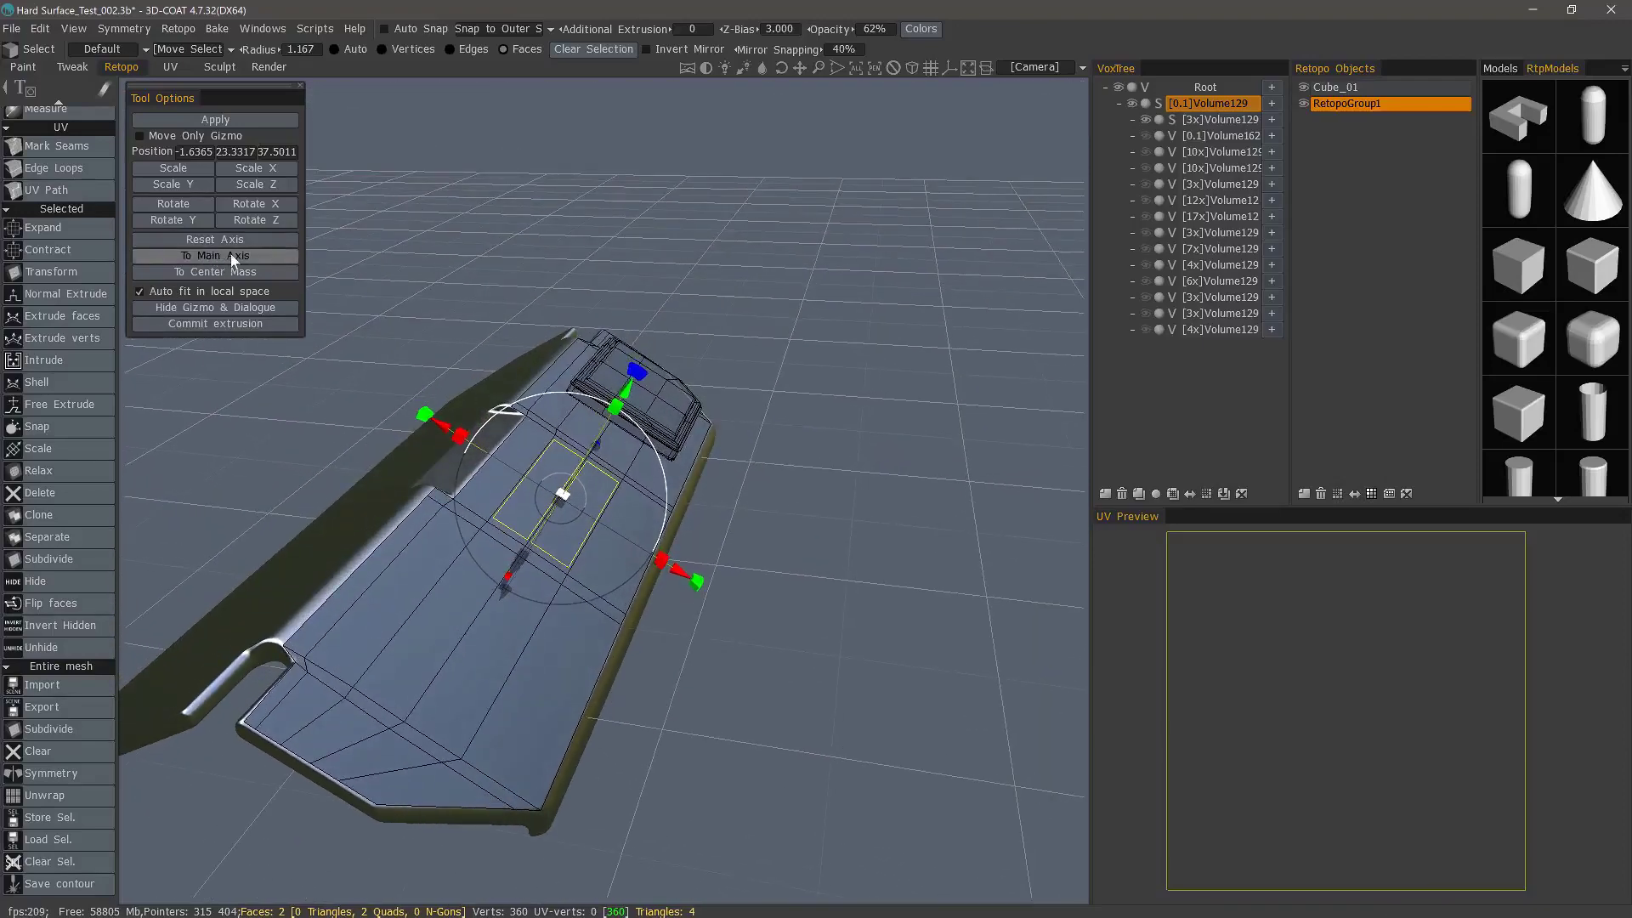
click(231, 256)
drag(736, 670, 678, 399)
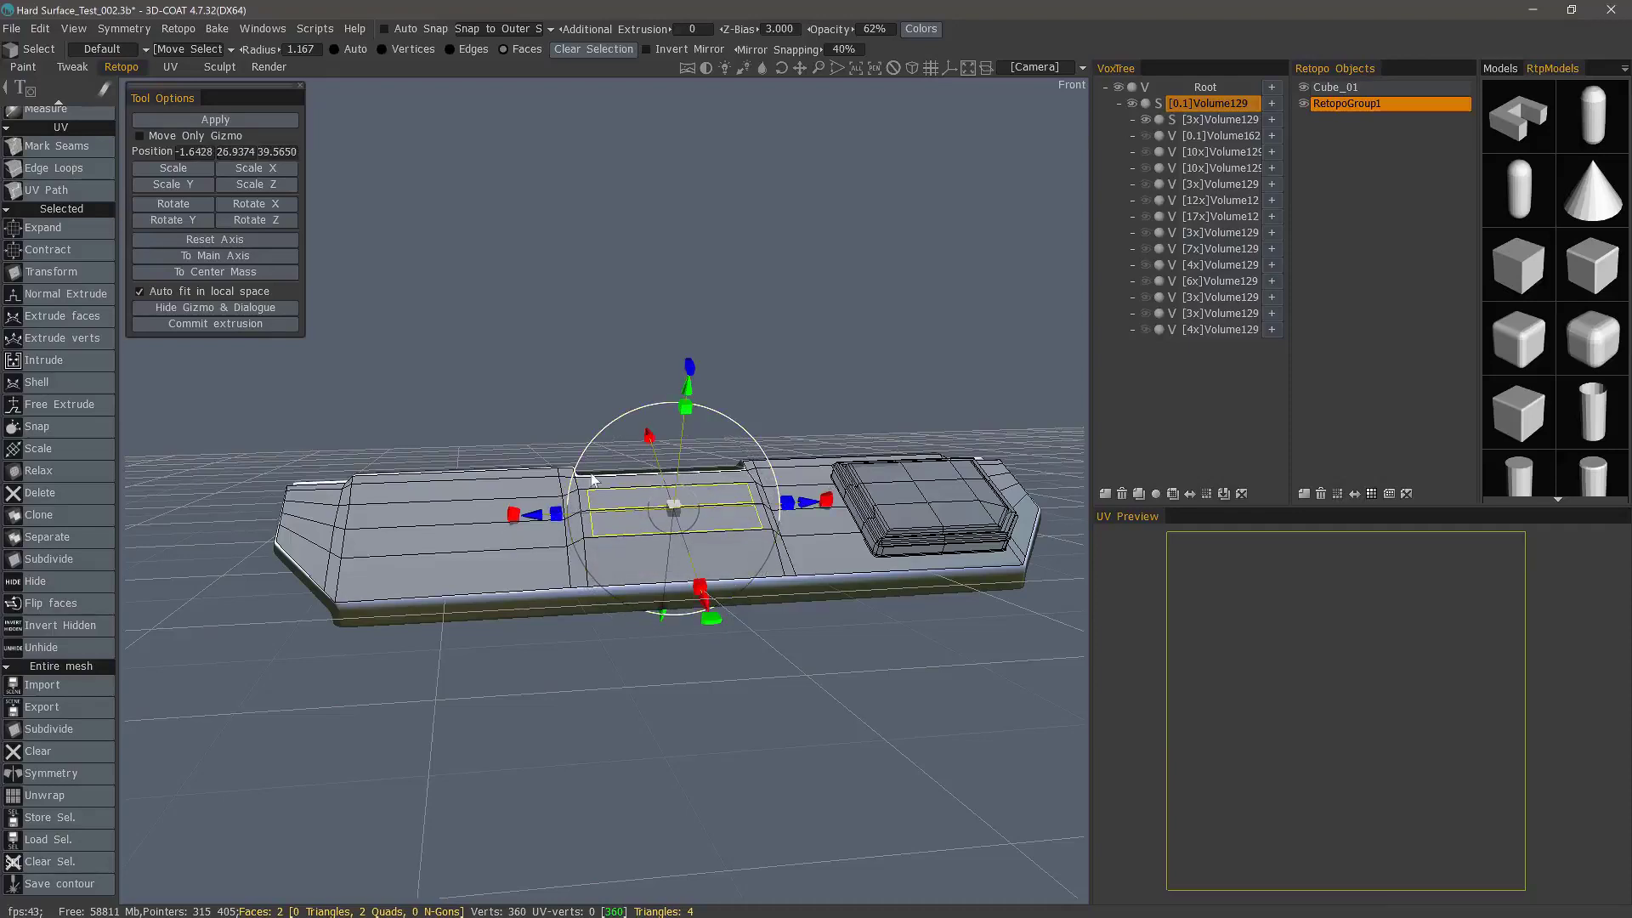
key(ctrl+z)
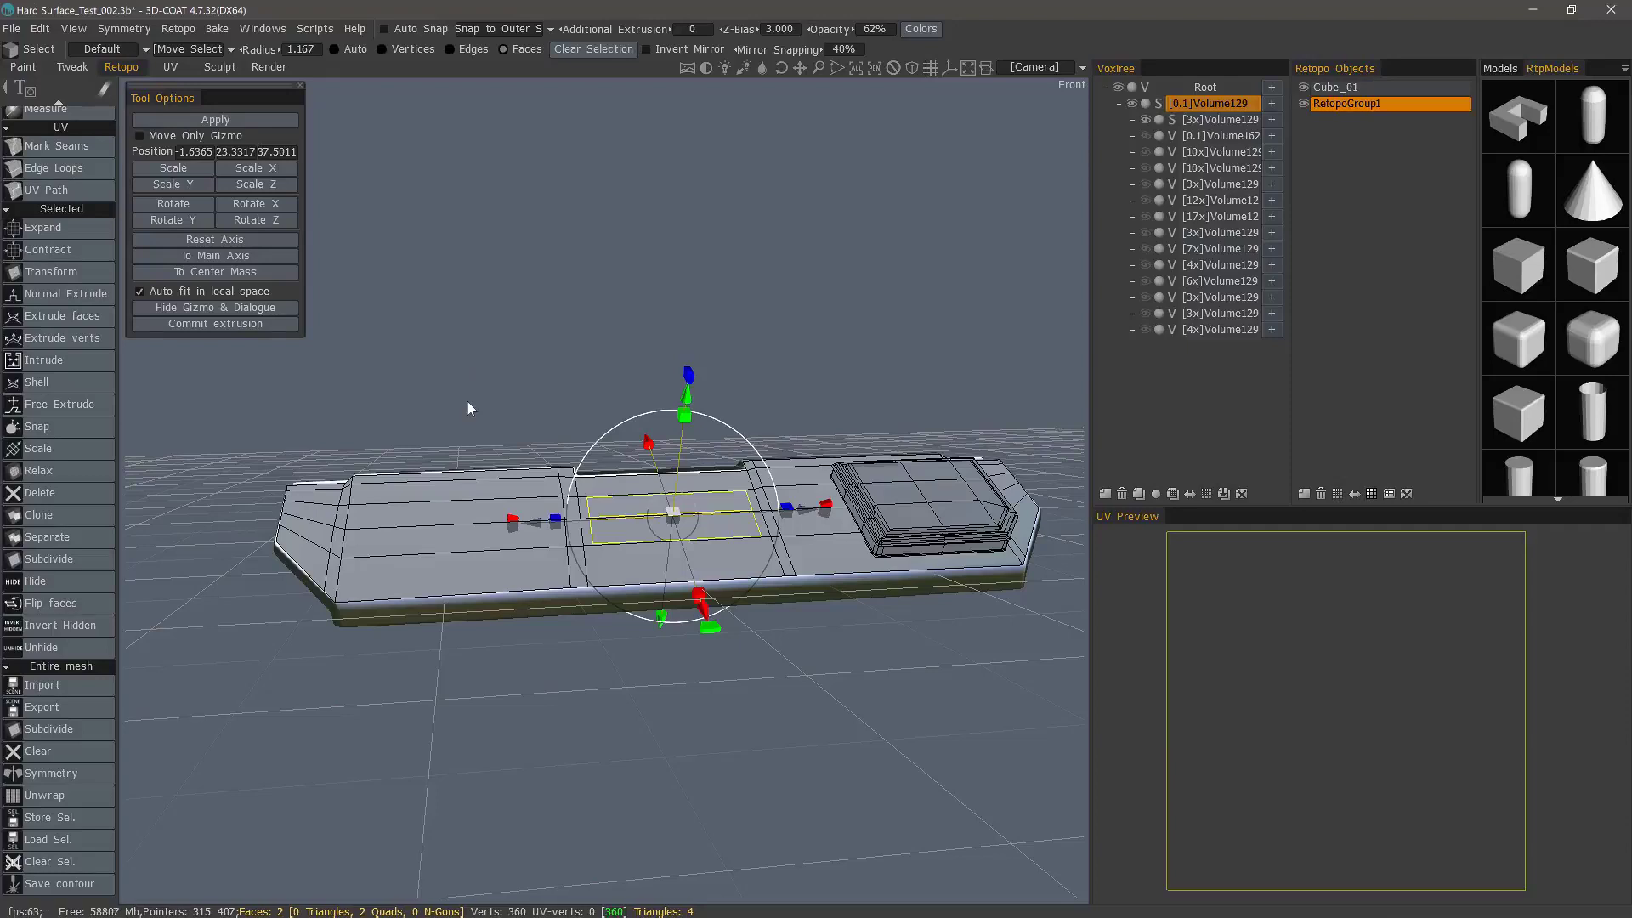
key(Escape)
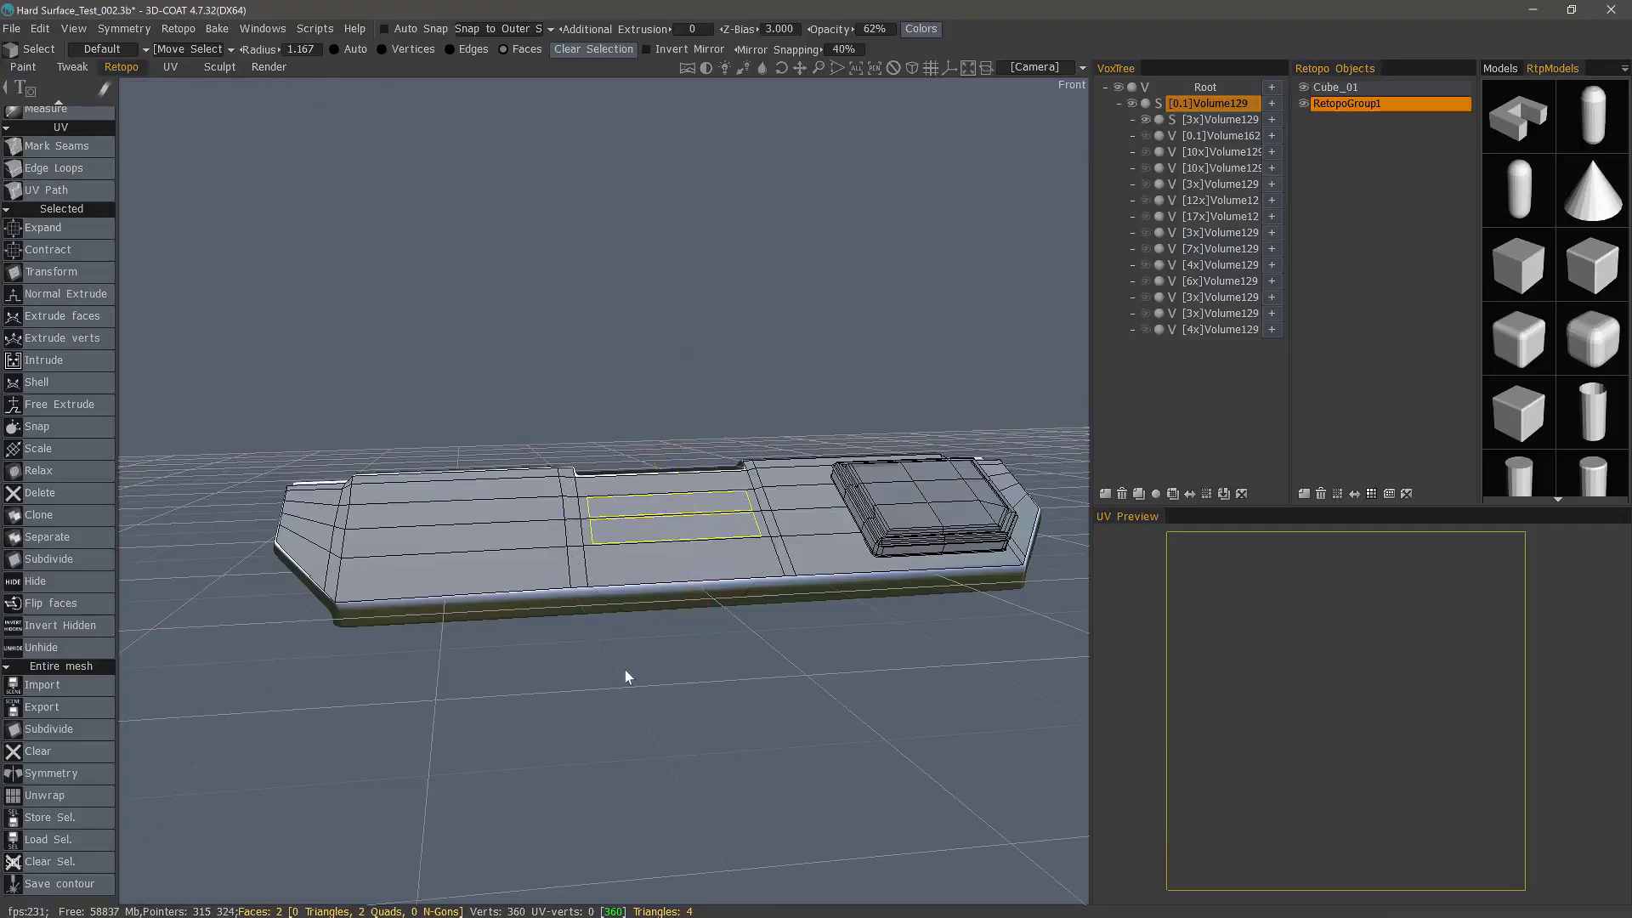
key(Escape)
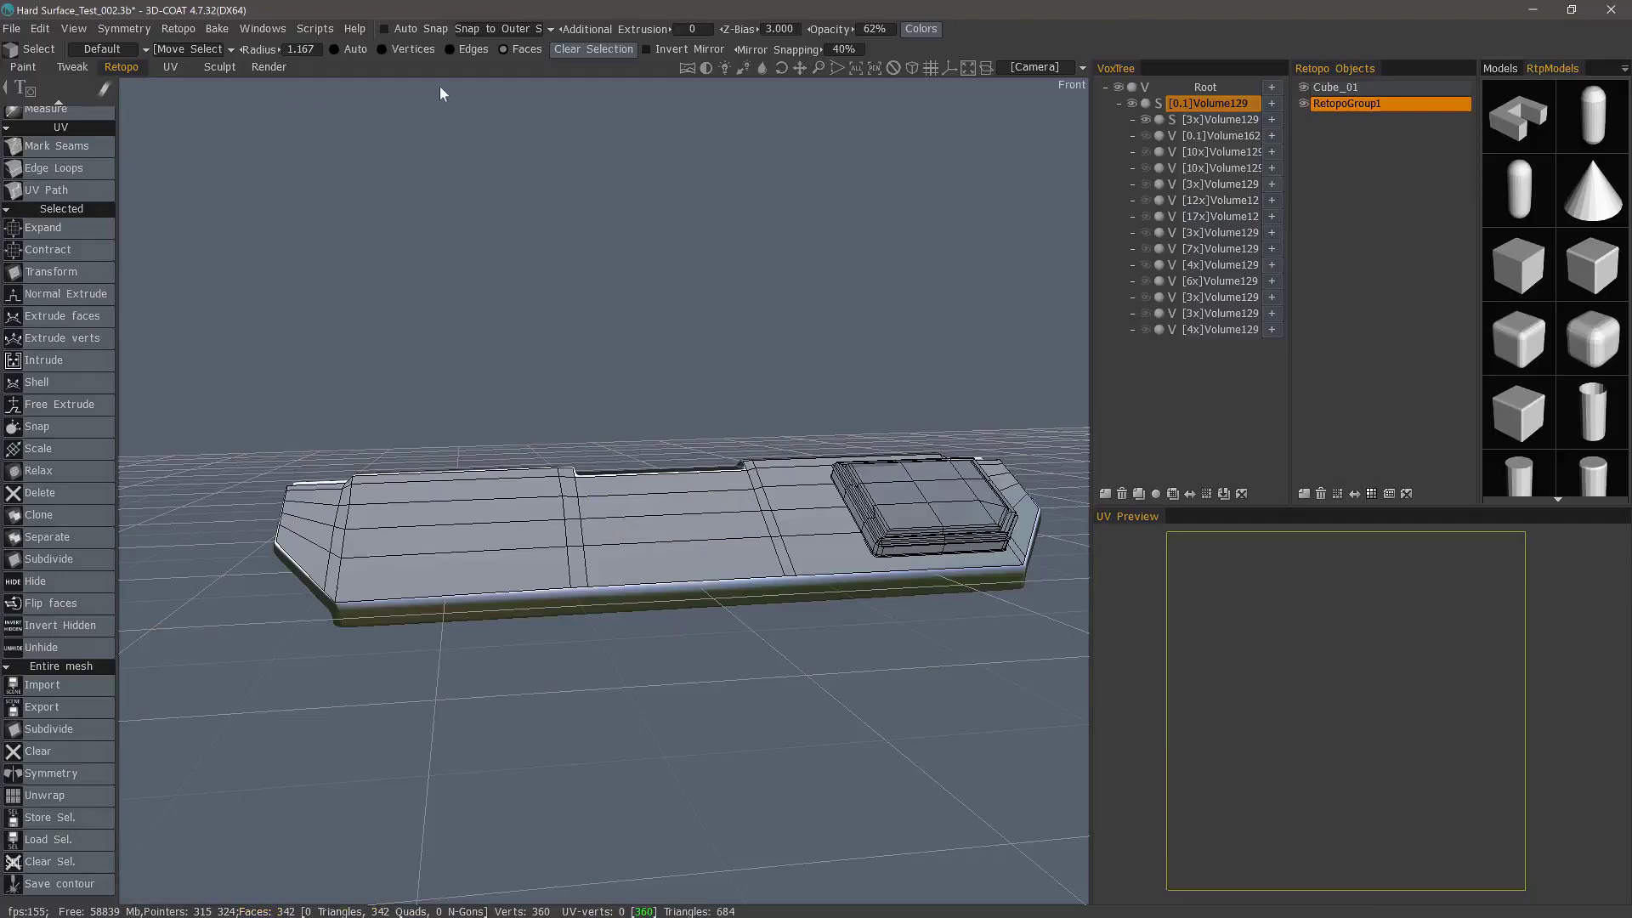
- Select the five short border edges along the panel's narrow end, beside the angled corner, in Edges mode
click(461, 50)
scroll(315, 548, up, 5)
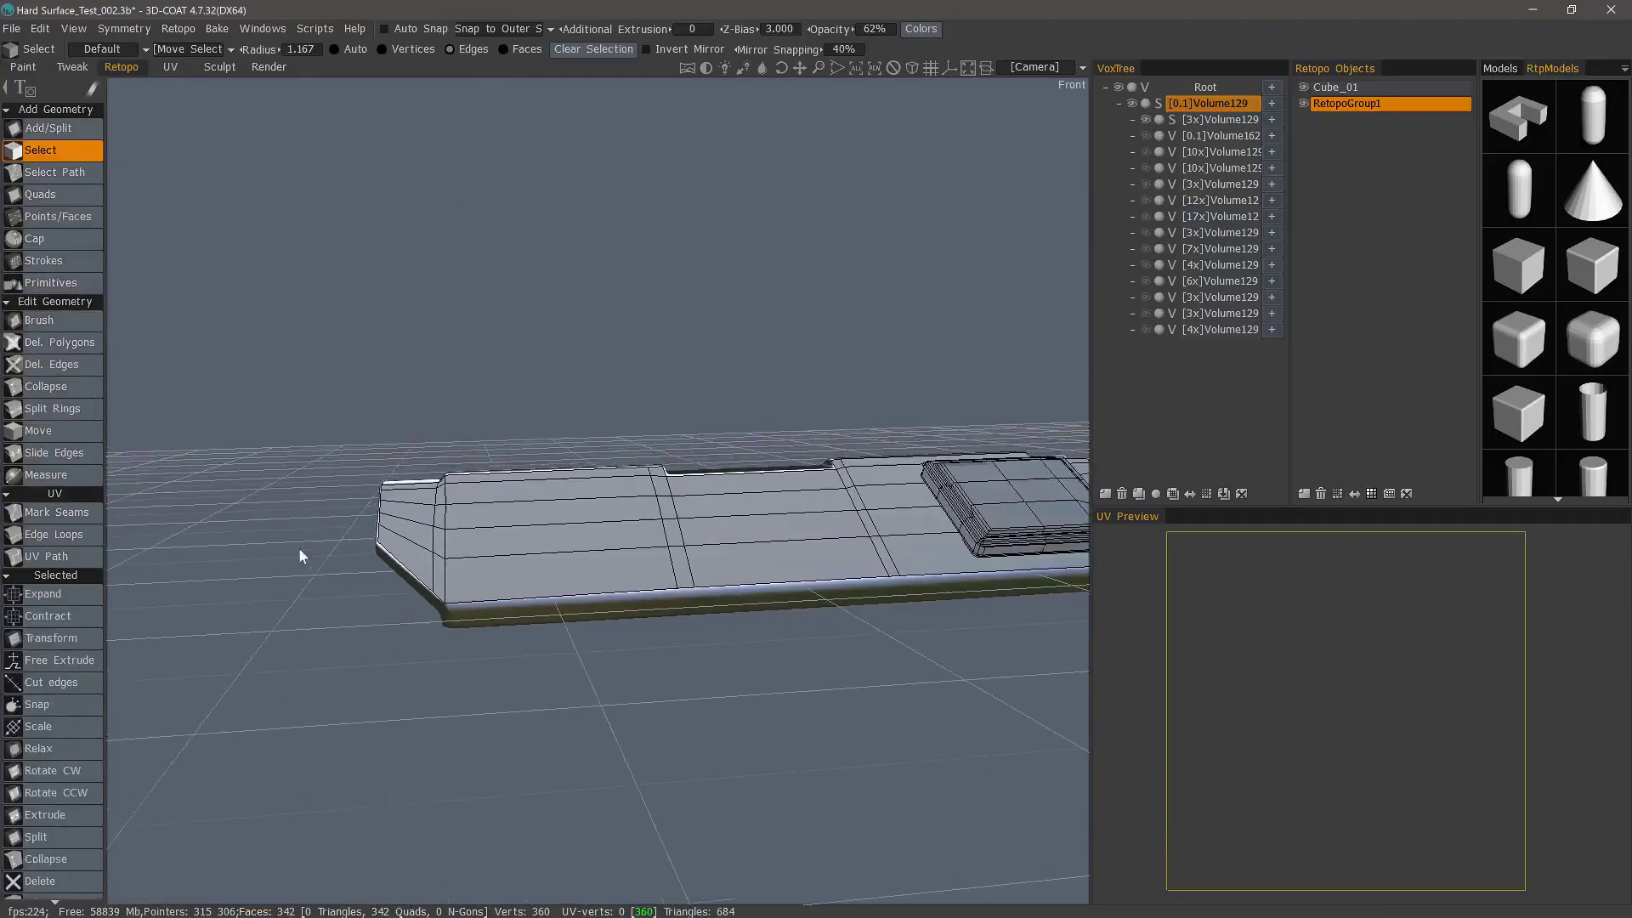
middle_drag(333, 570, 380, 524)
scroll(425, 522, up, 4)
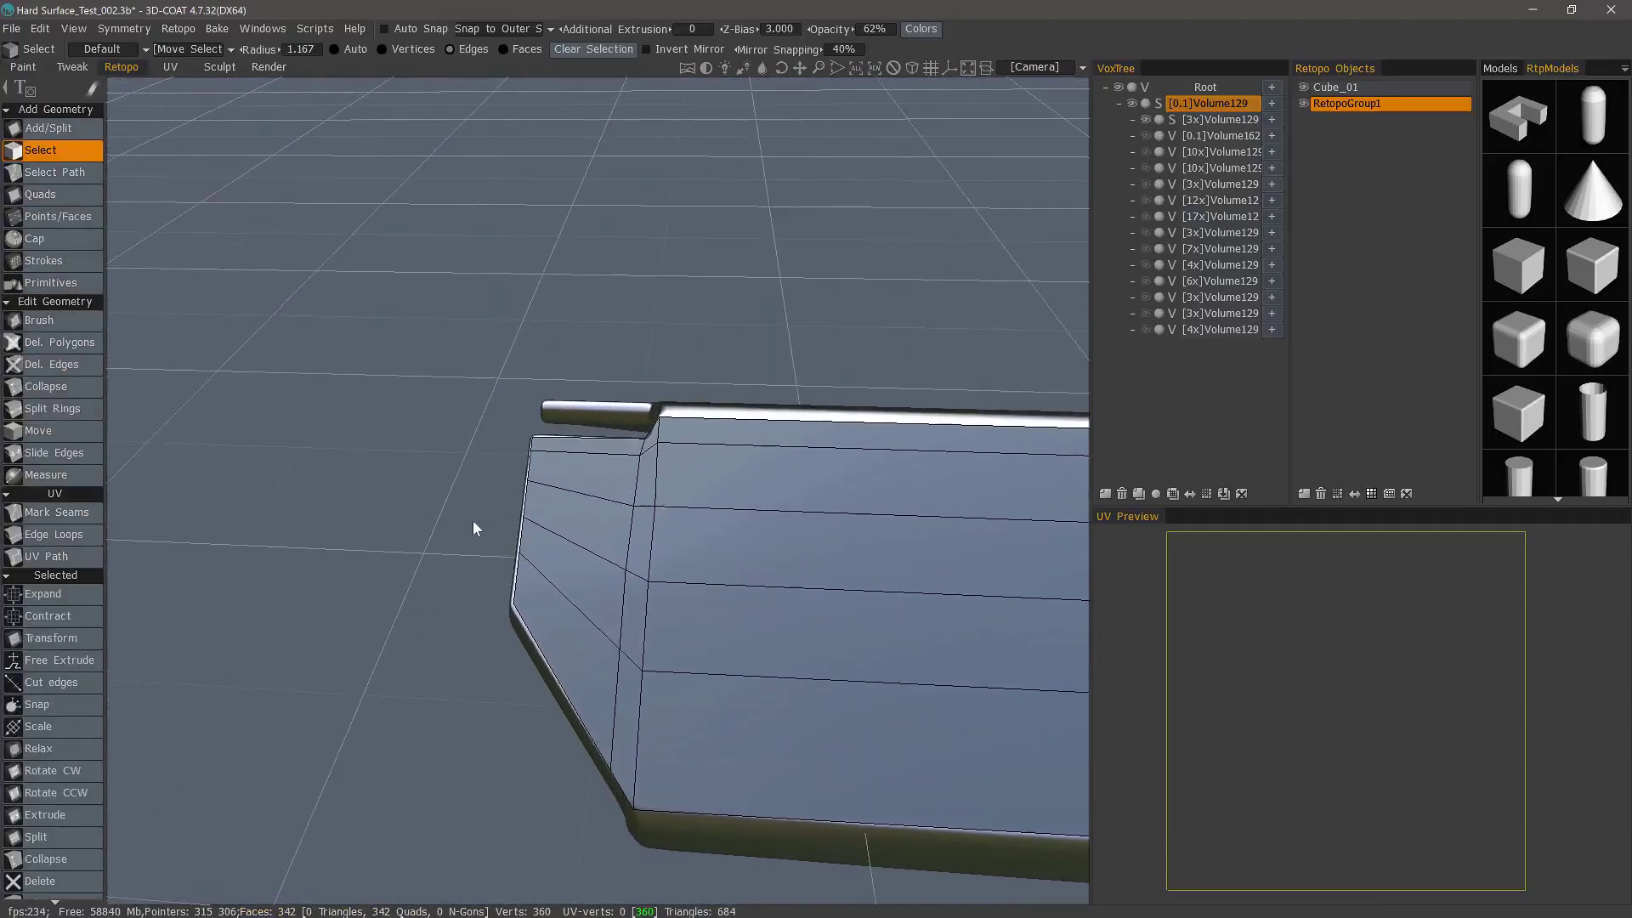
middle_drag(503, 515, 503, 519)
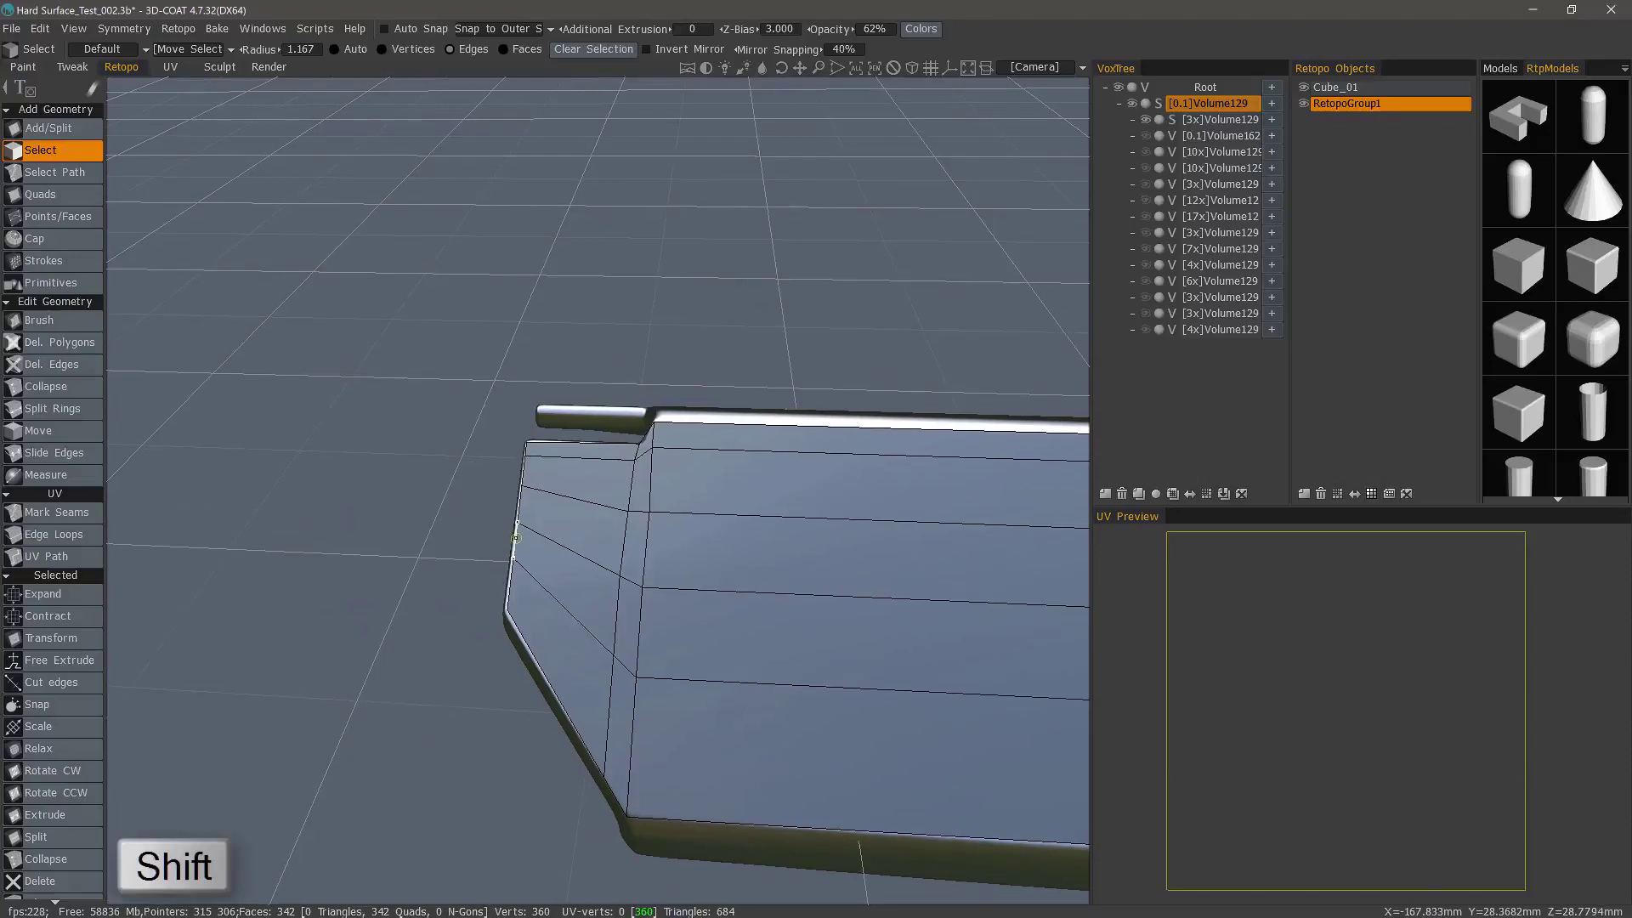
shift+drag(527, 448, 510, 593)
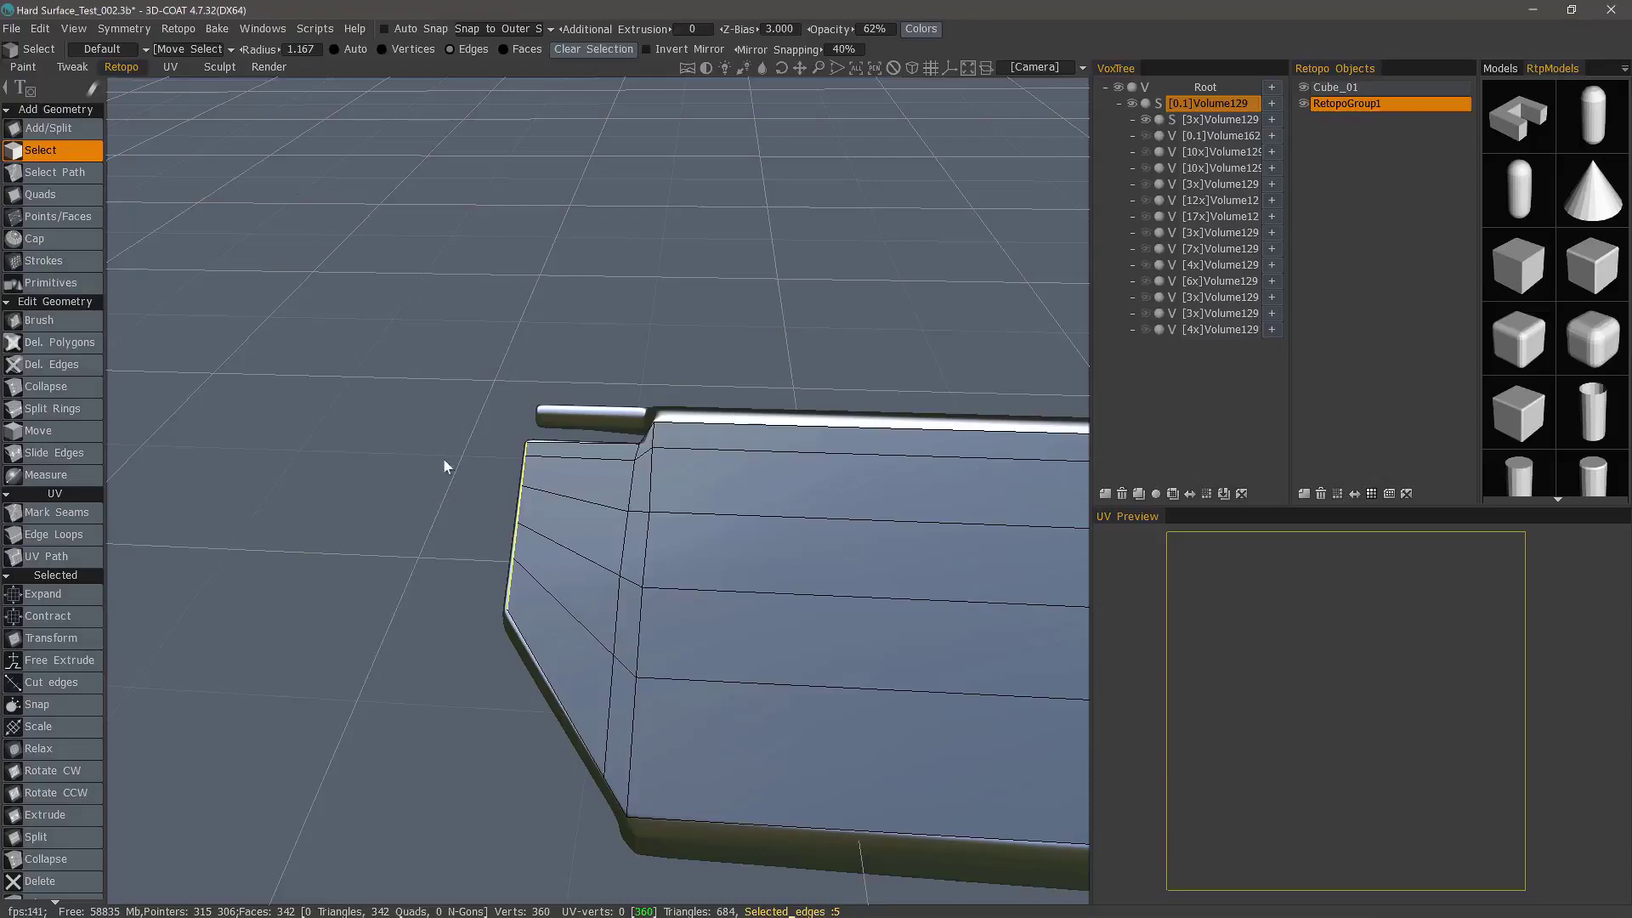
- Extrude the five selected end edges about 13 mm outward from the panel with Transform
click(67, 637)
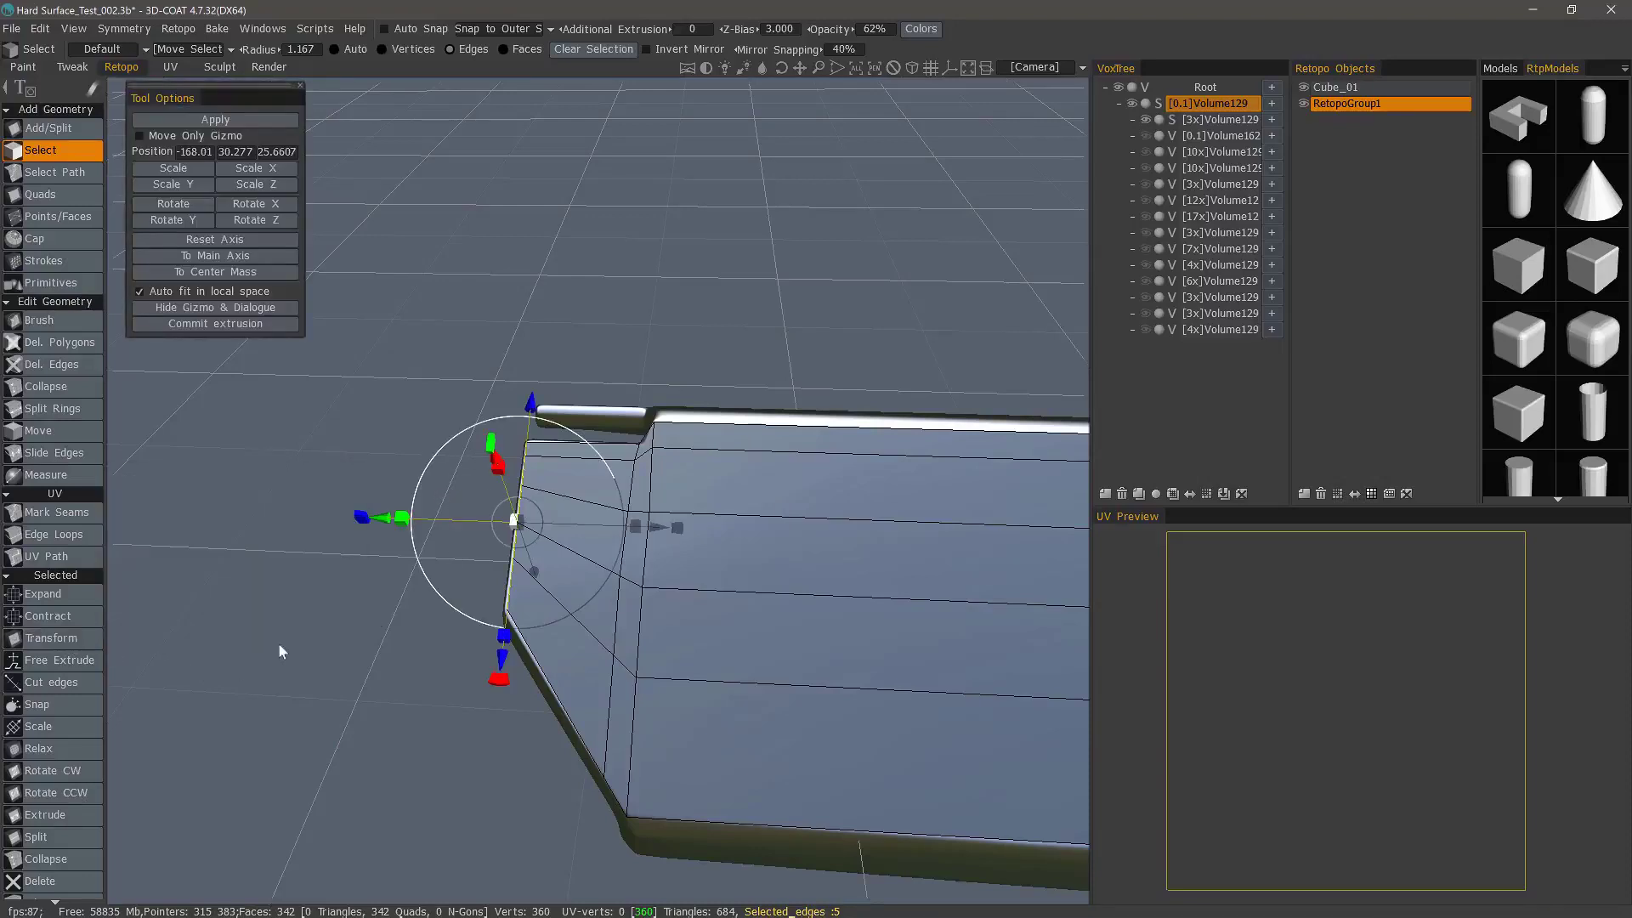
drag(308, 549, 317, 459)
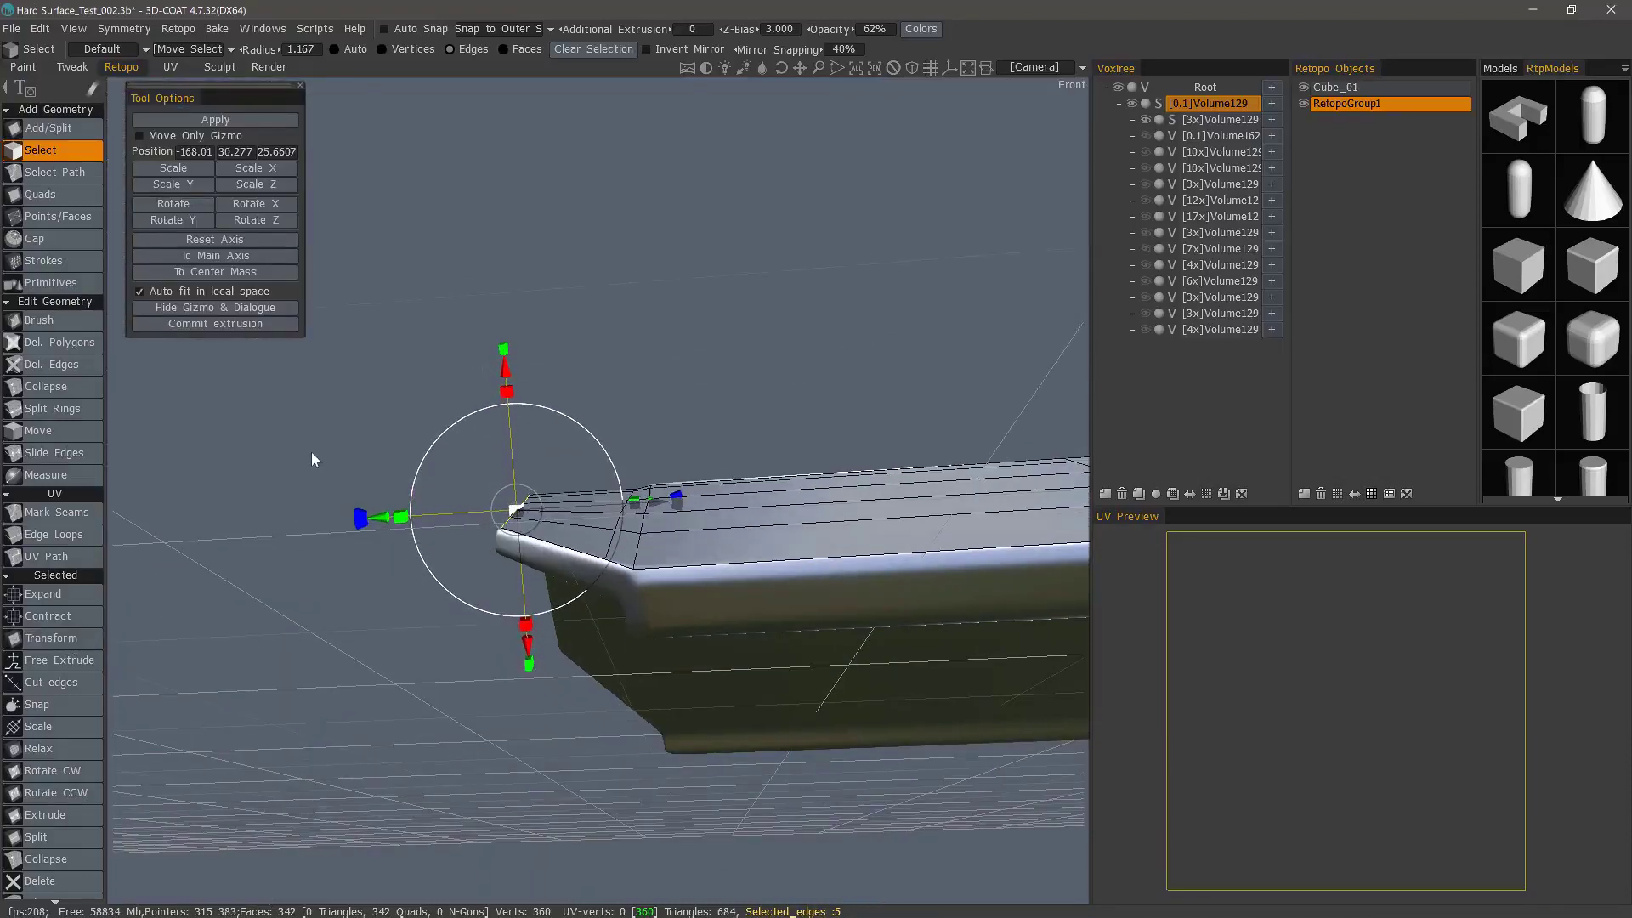
drag(516, 509, 484, 512)
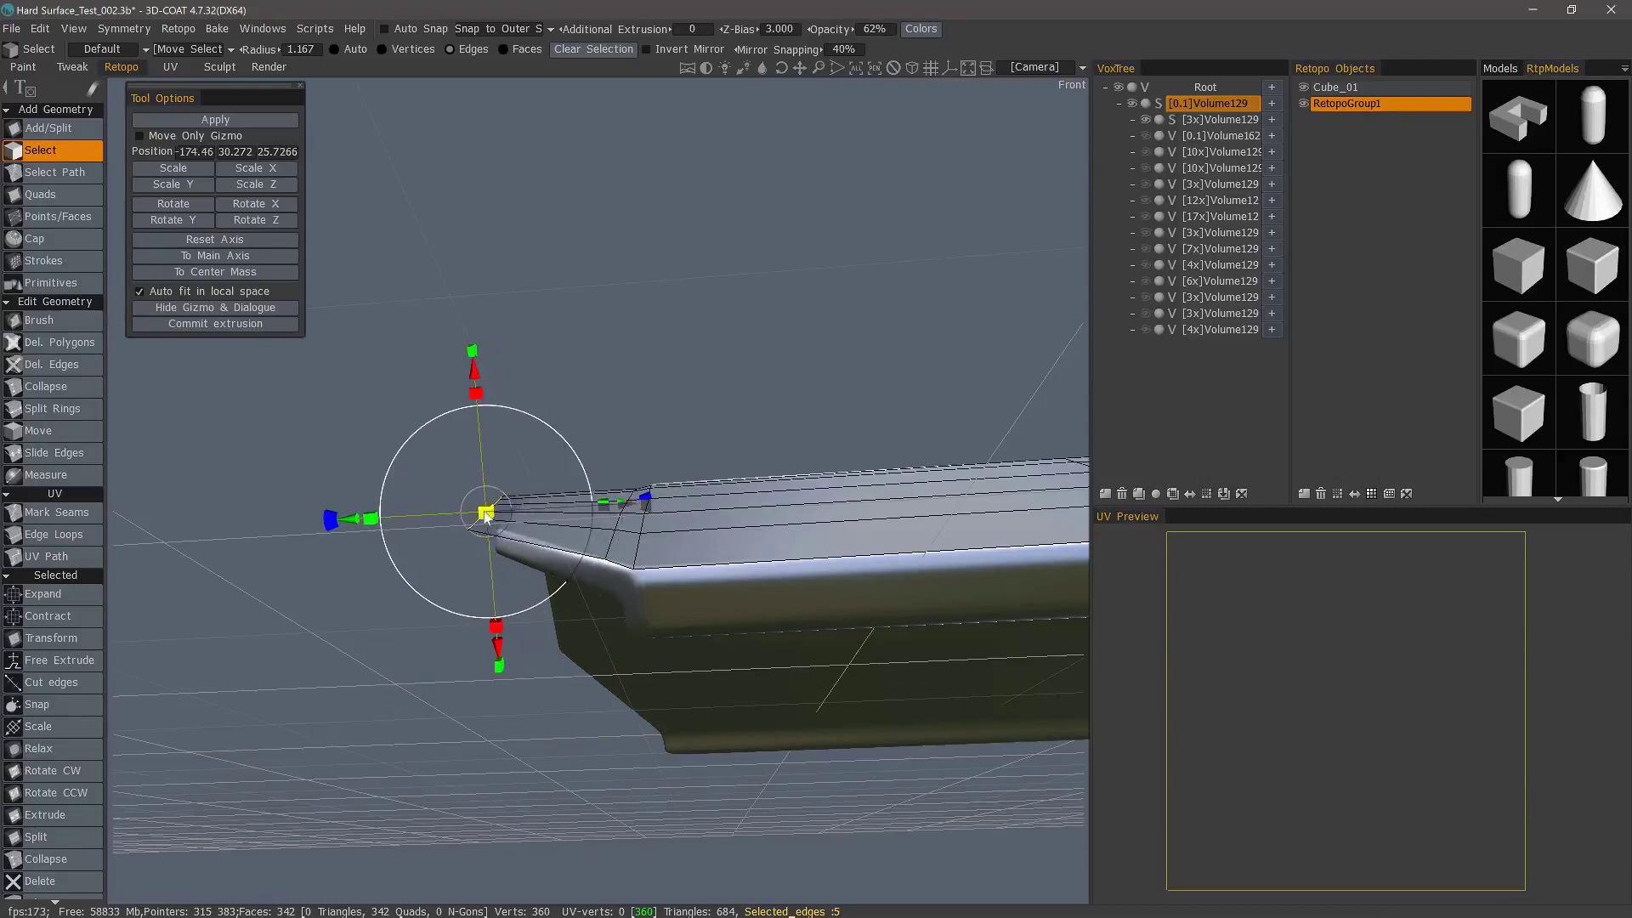
key(ctrl+z)
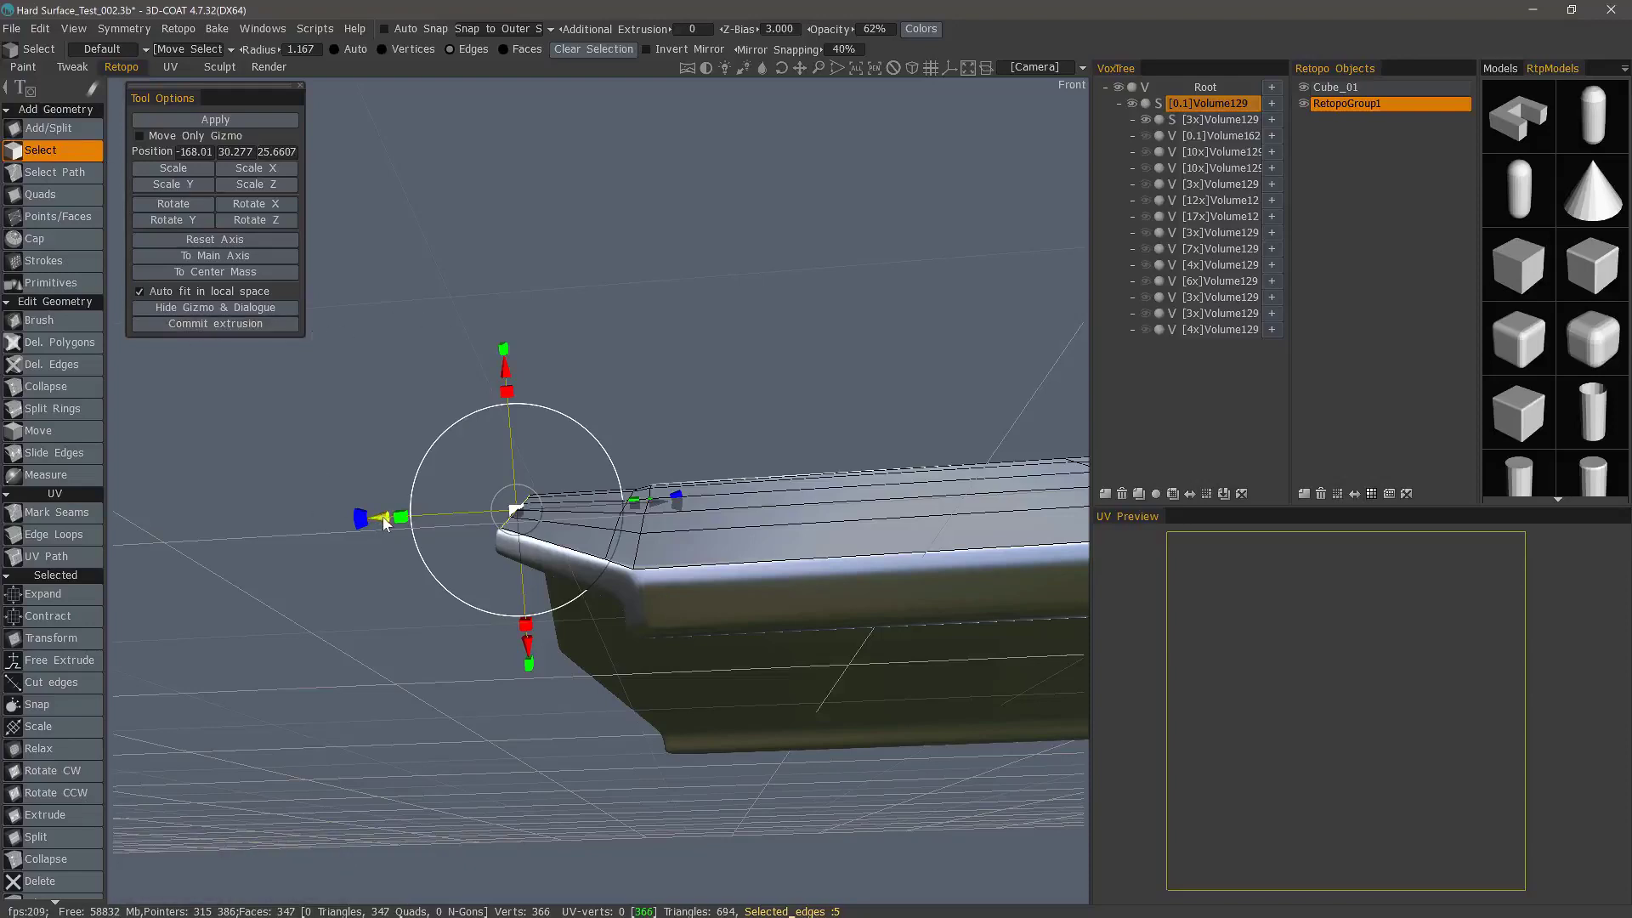
drag(384, 522, 321, 520)
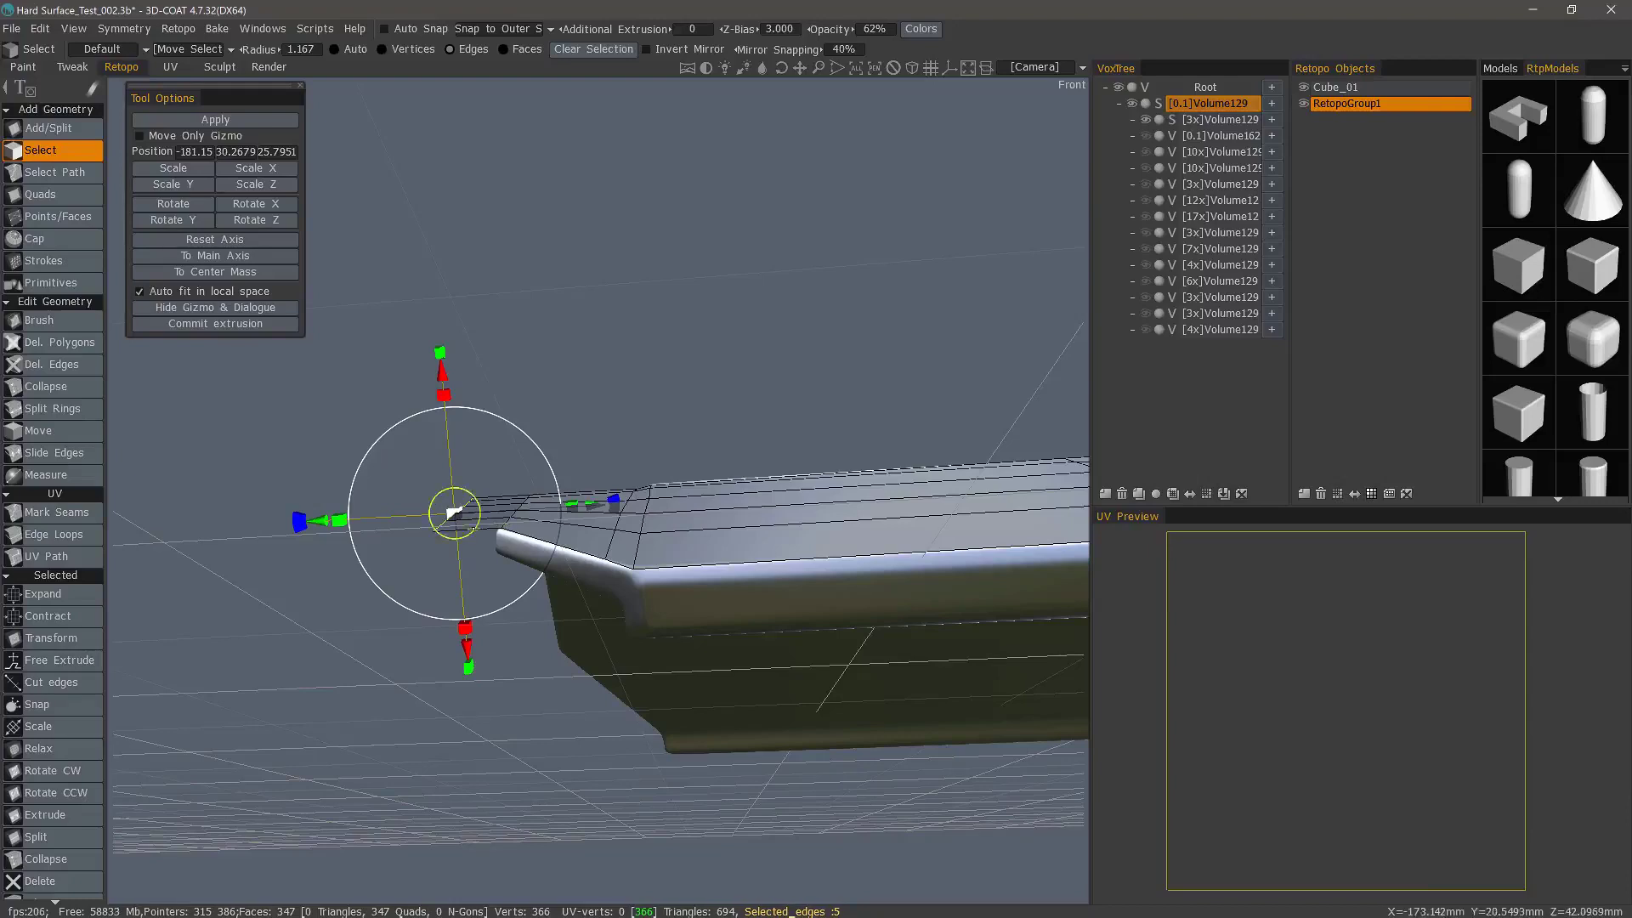
alt+drag(357, 536, 431, 614)
- Slide the extruded edges about 10 mm toward the panel's back and extrude them about 13 mm back inward
drag(463, 321, 468, 277)
alt+drag(572, 568, 549, 513)
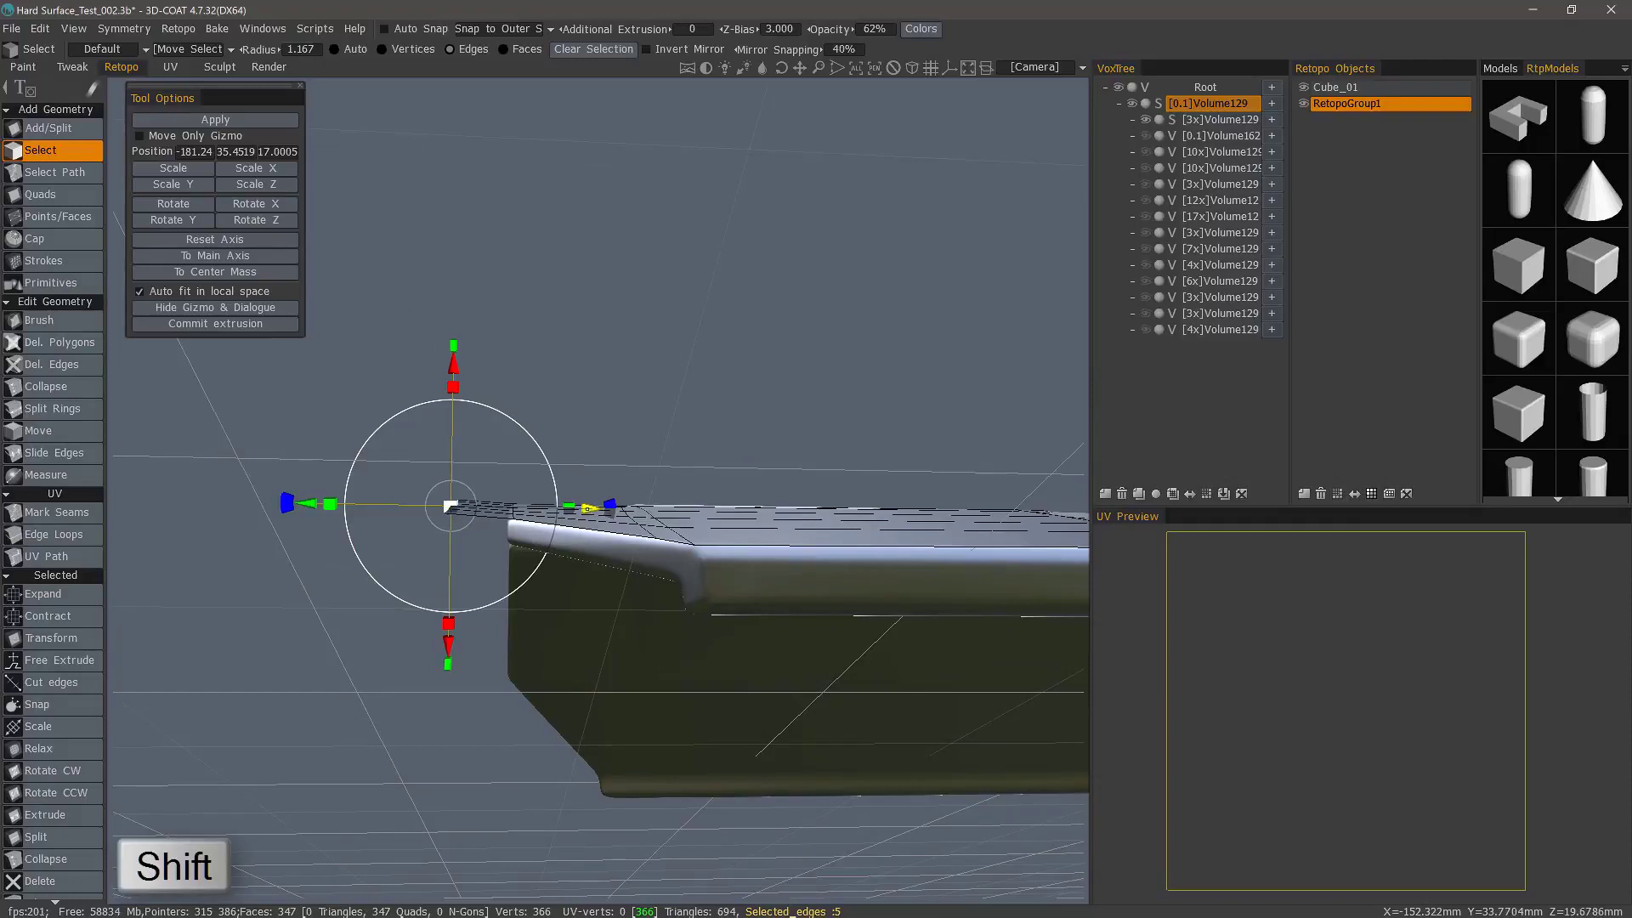
shift+drag(588, 509, 650, 510)
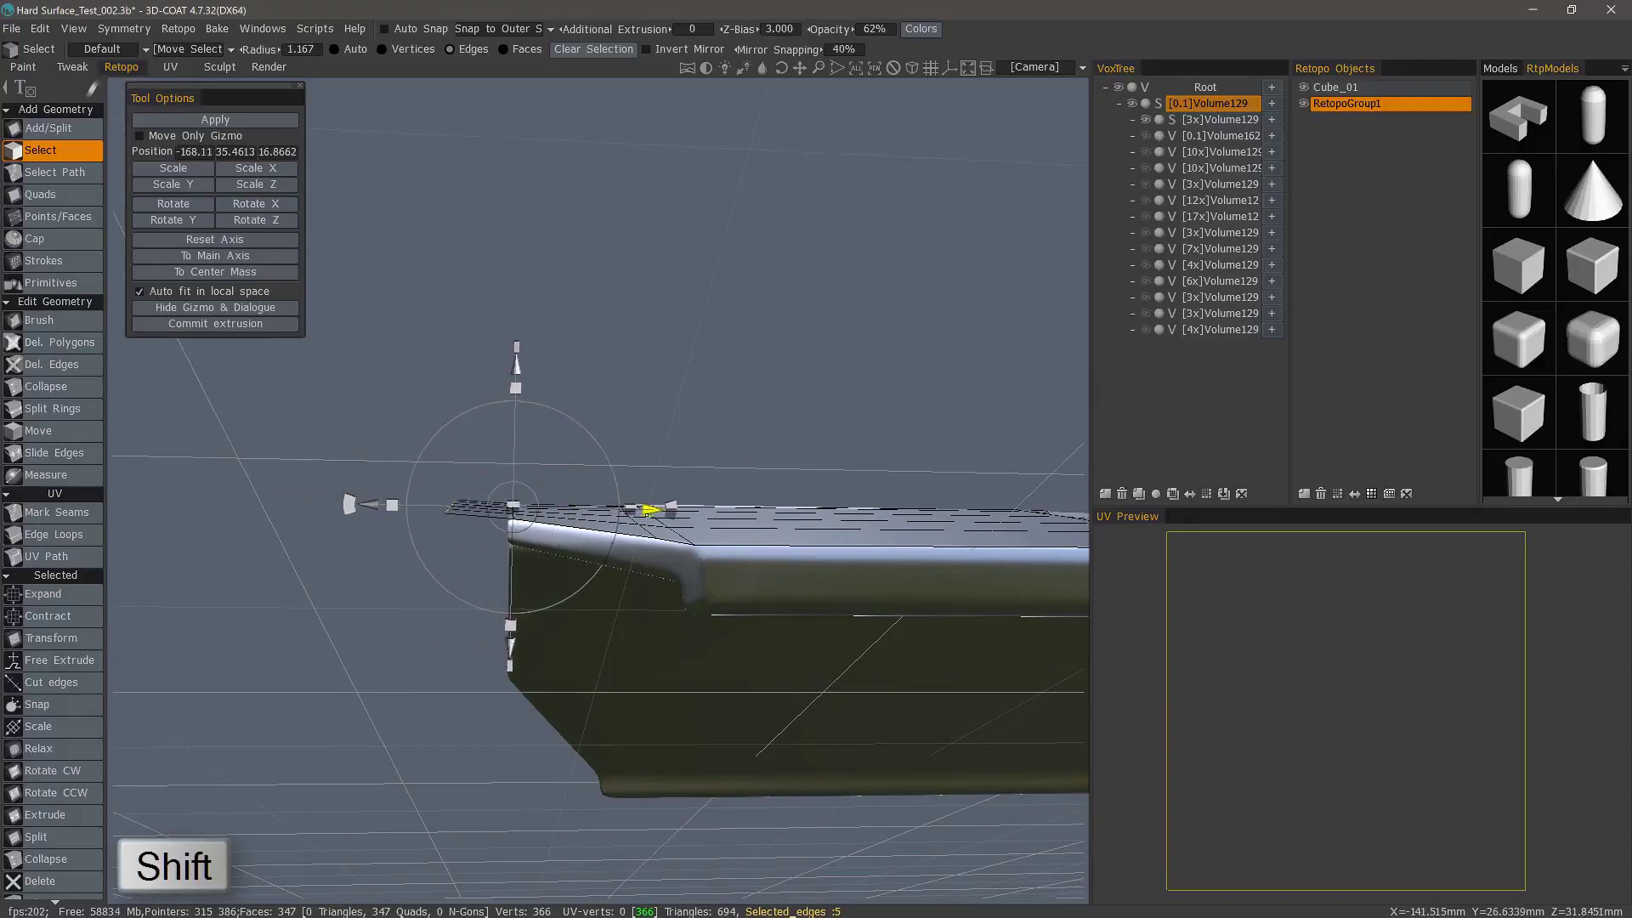
- Rotate and move the five extruded end edges with Transform so the new strip folds down behind the panel's narrow end
alt+drag(595, 459, 544, 557)
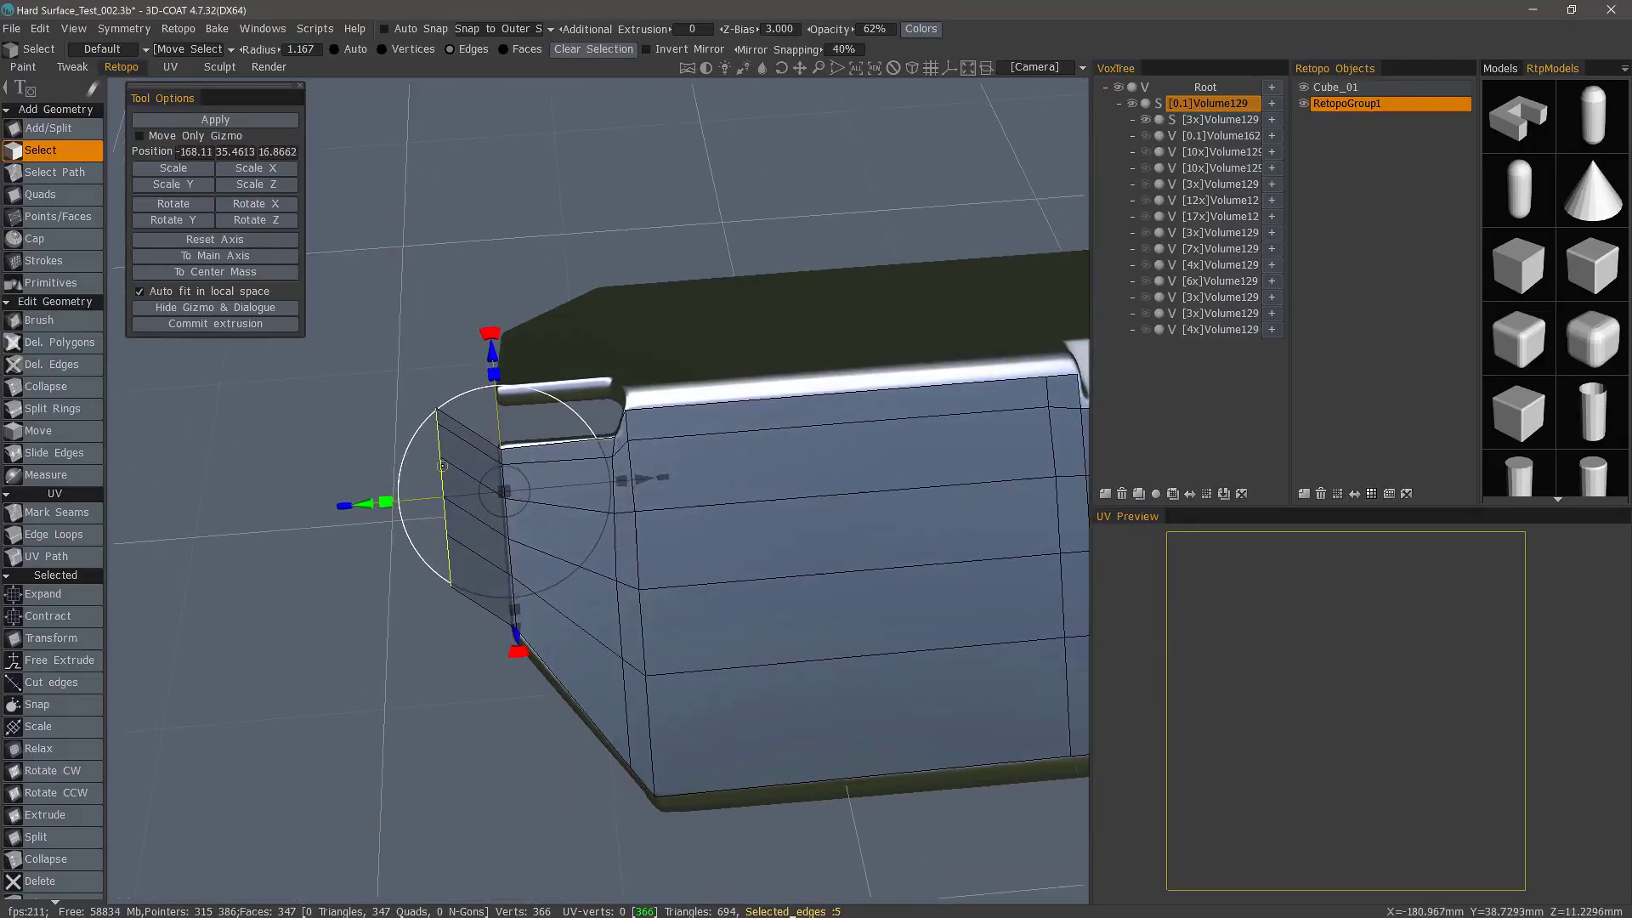
alt+drag(442, 466, 459, 429)
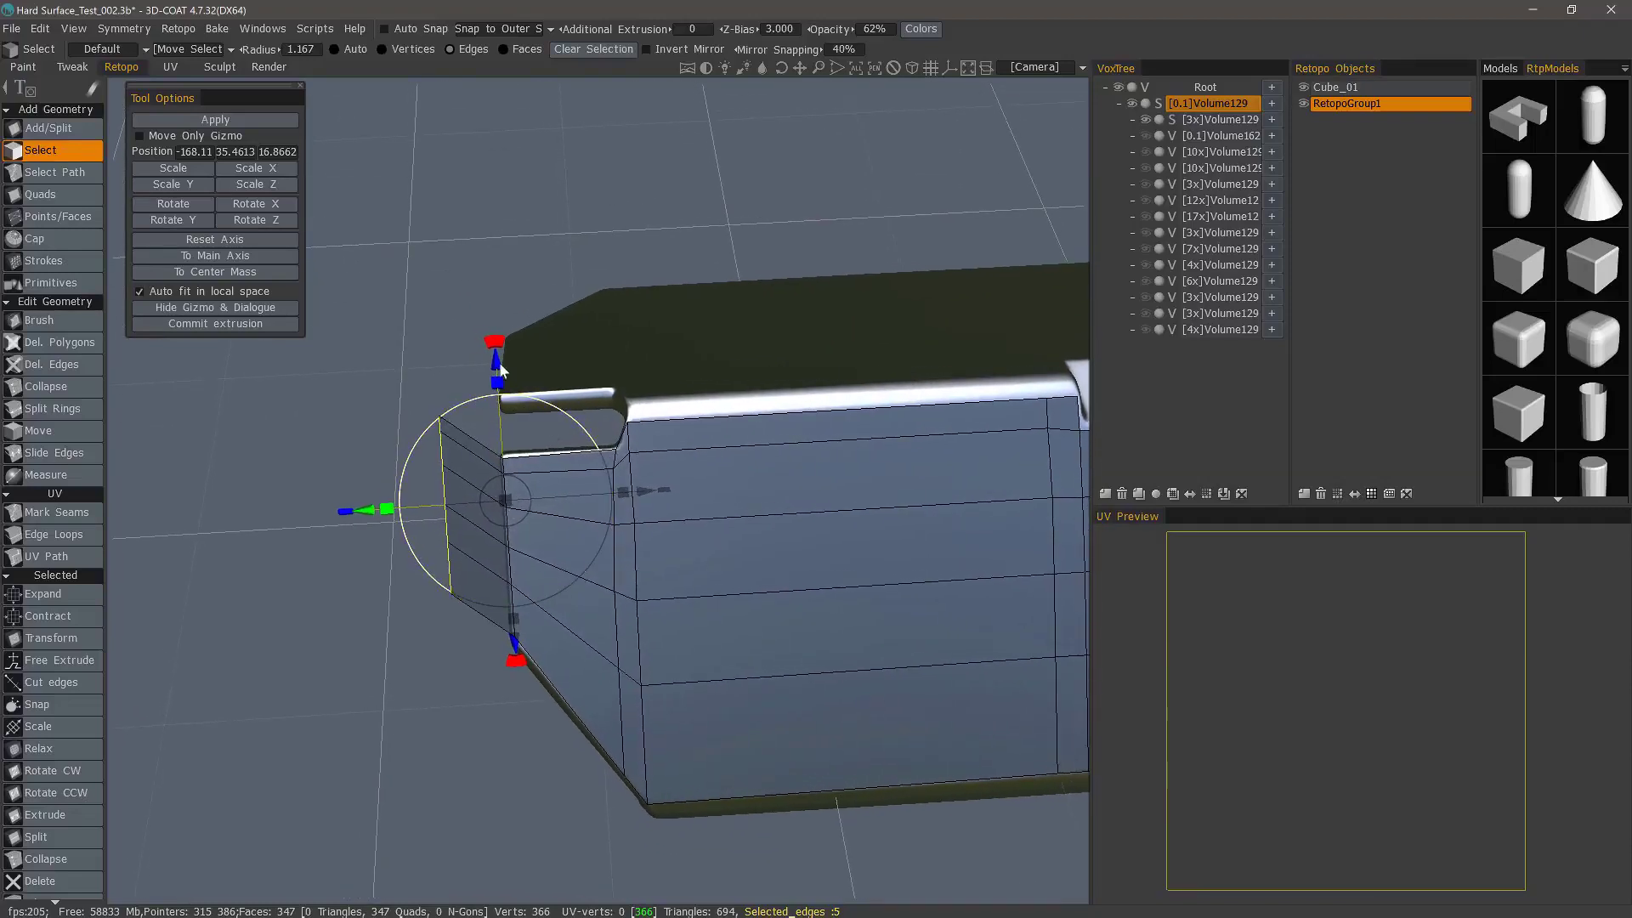
shift+drag(496, 341, 501, 413)
alt+drag(493, 510, 503, 466)
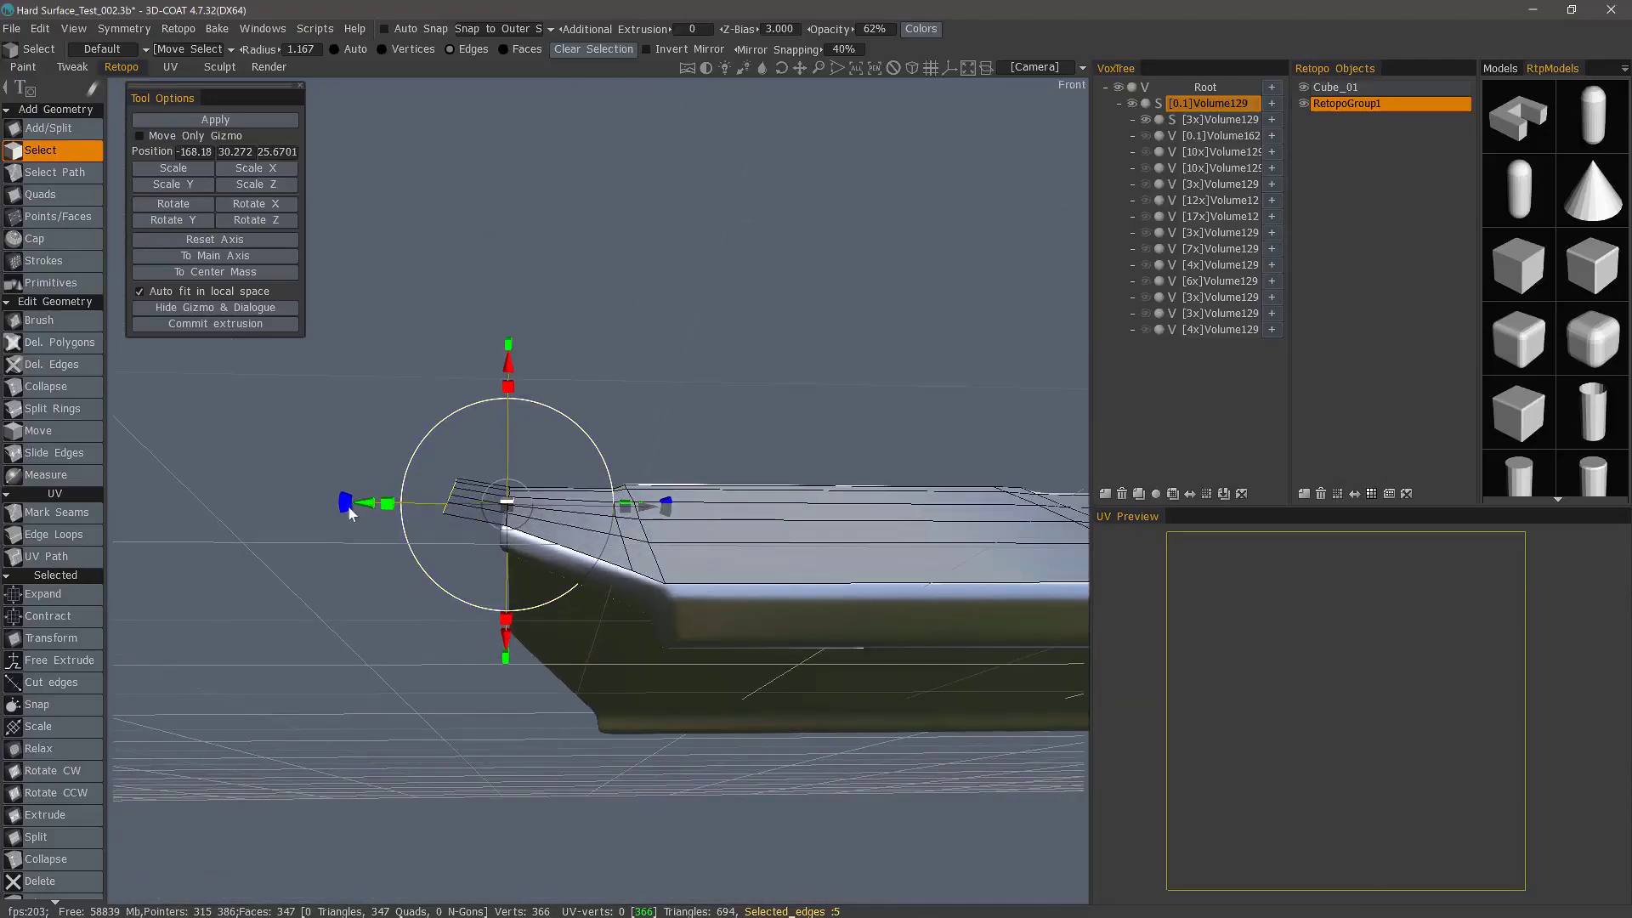
drag(348, 510, 366, 557)
drag(649, 534, 515, 384)
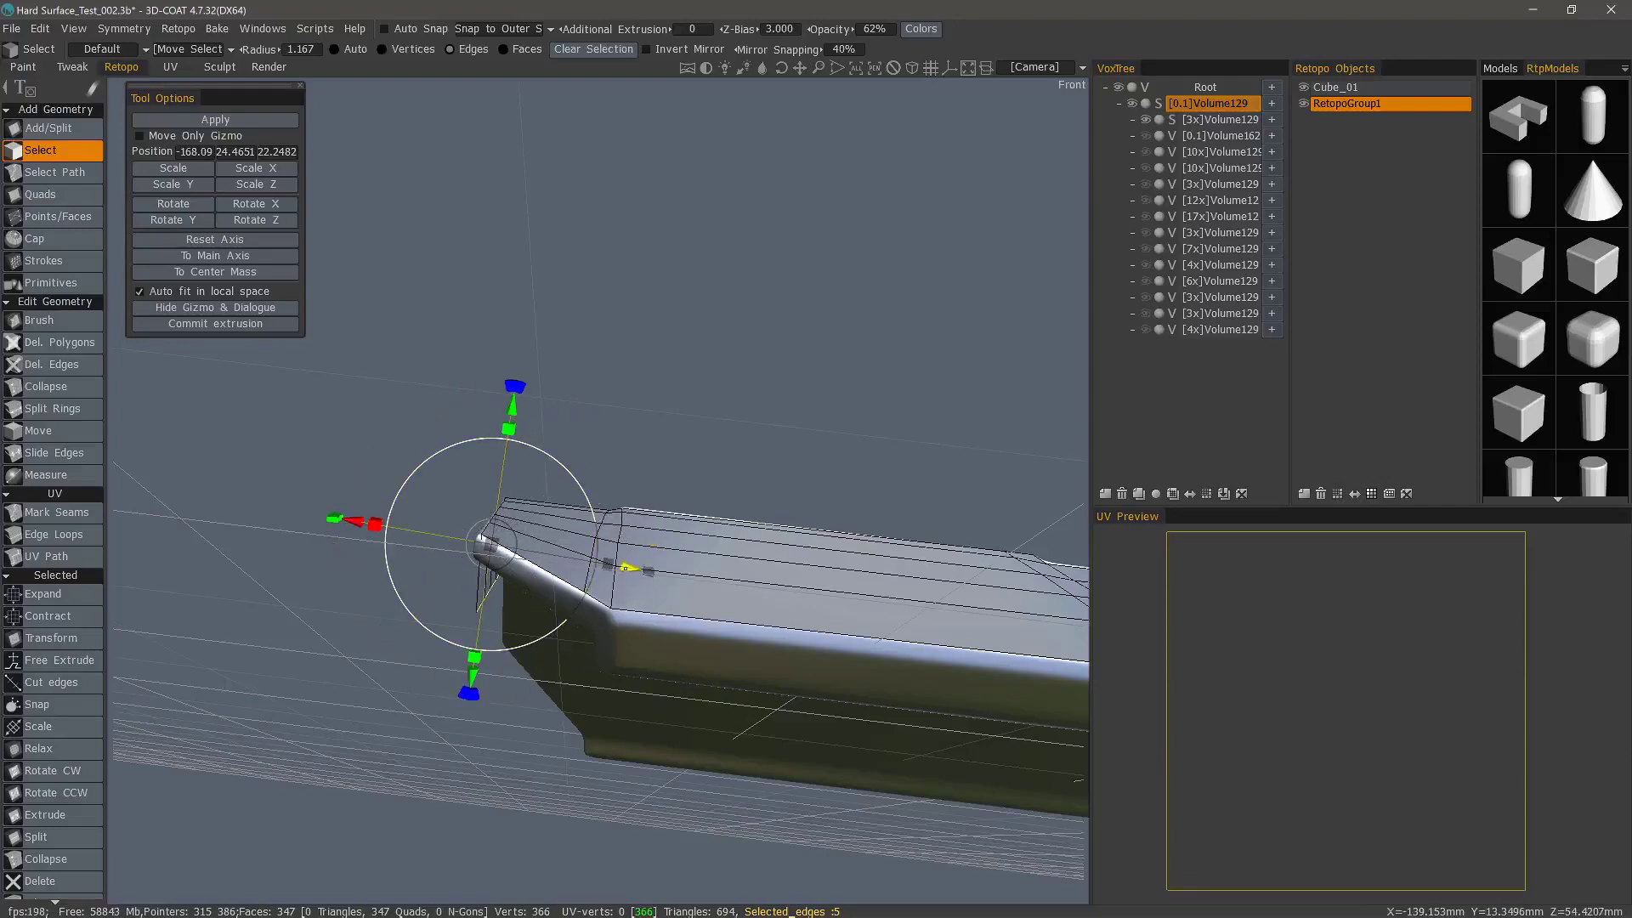
drag(626, 567, 621, 566)
key(Escape)
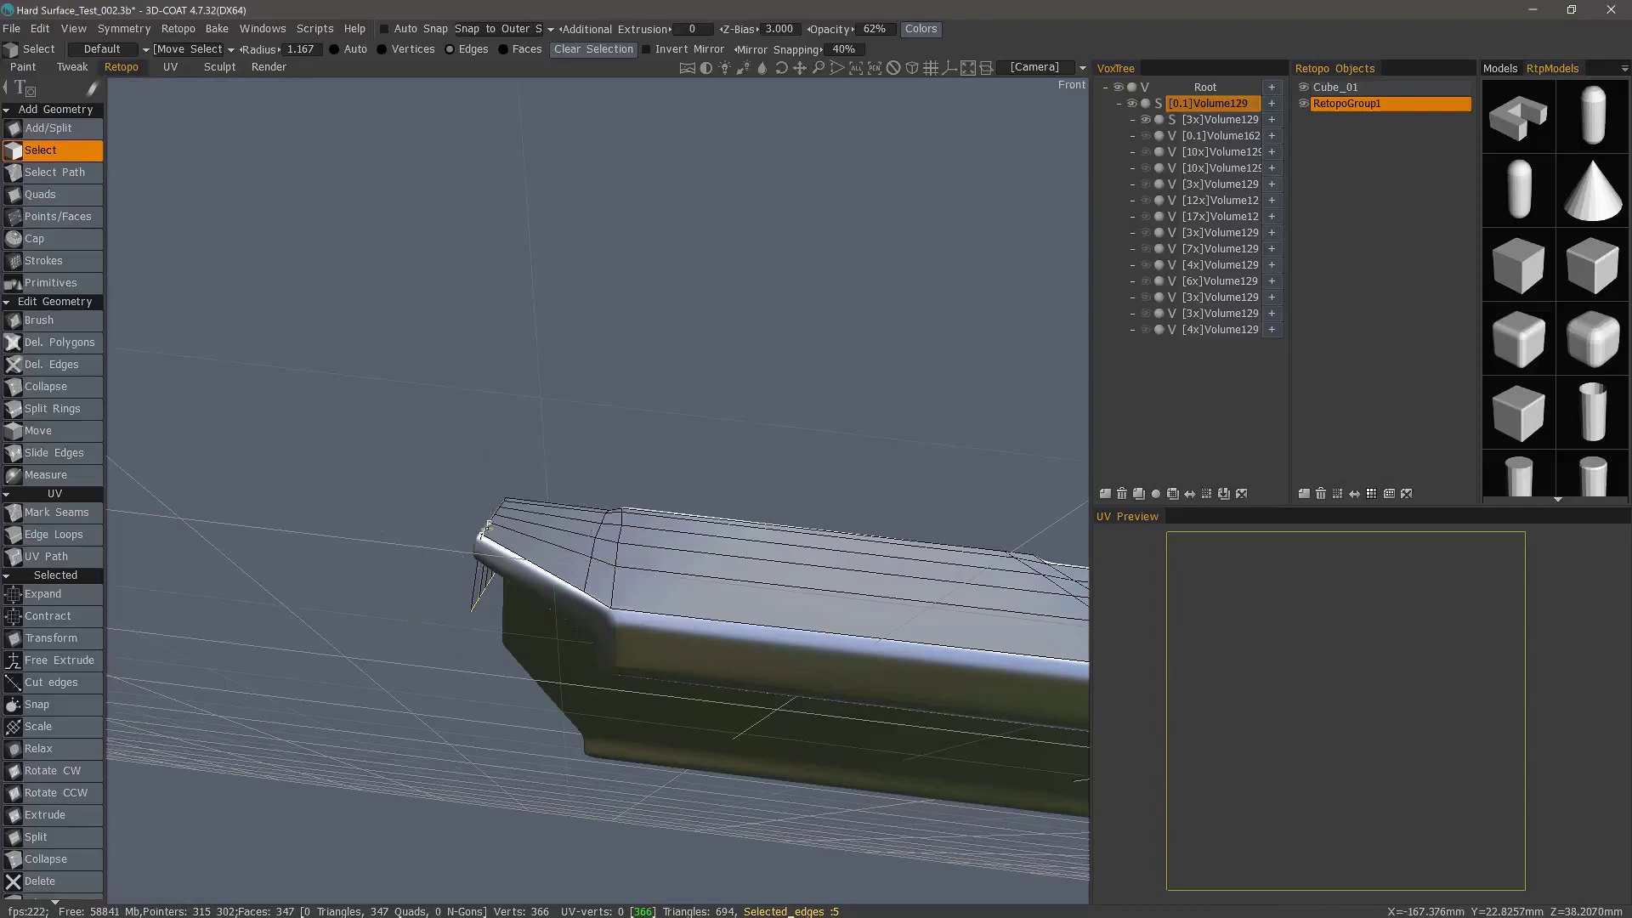
- Add the five edges along the strip's upper fold to the selection and shift all ten edges slightly outward with Transform
shift+click(475, 520)
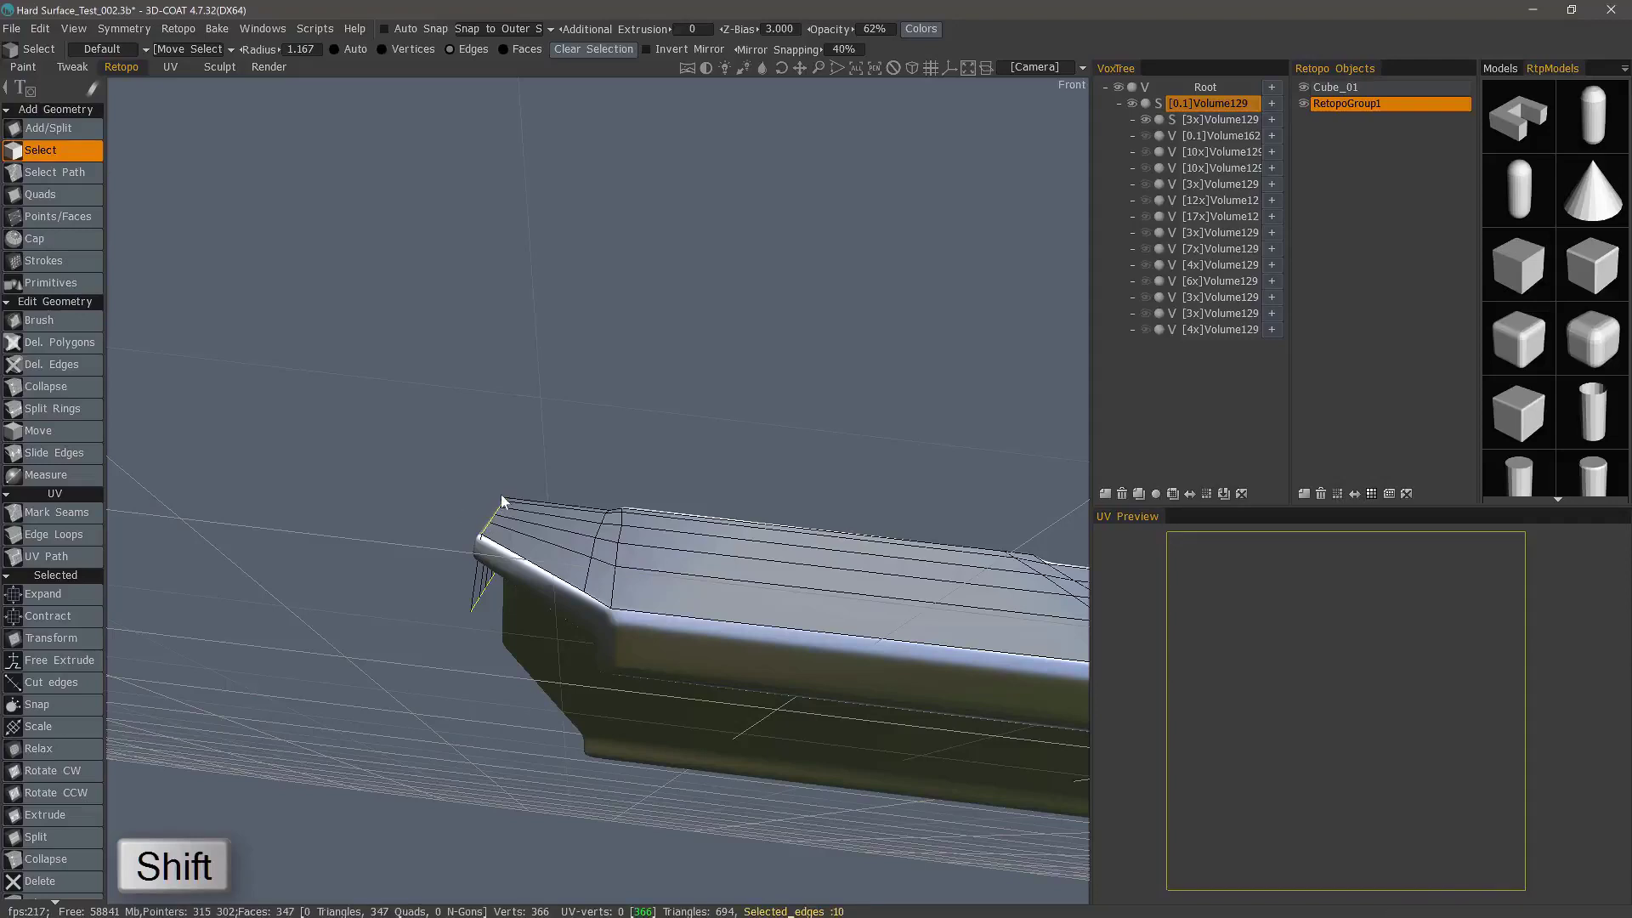
click(82, 639)
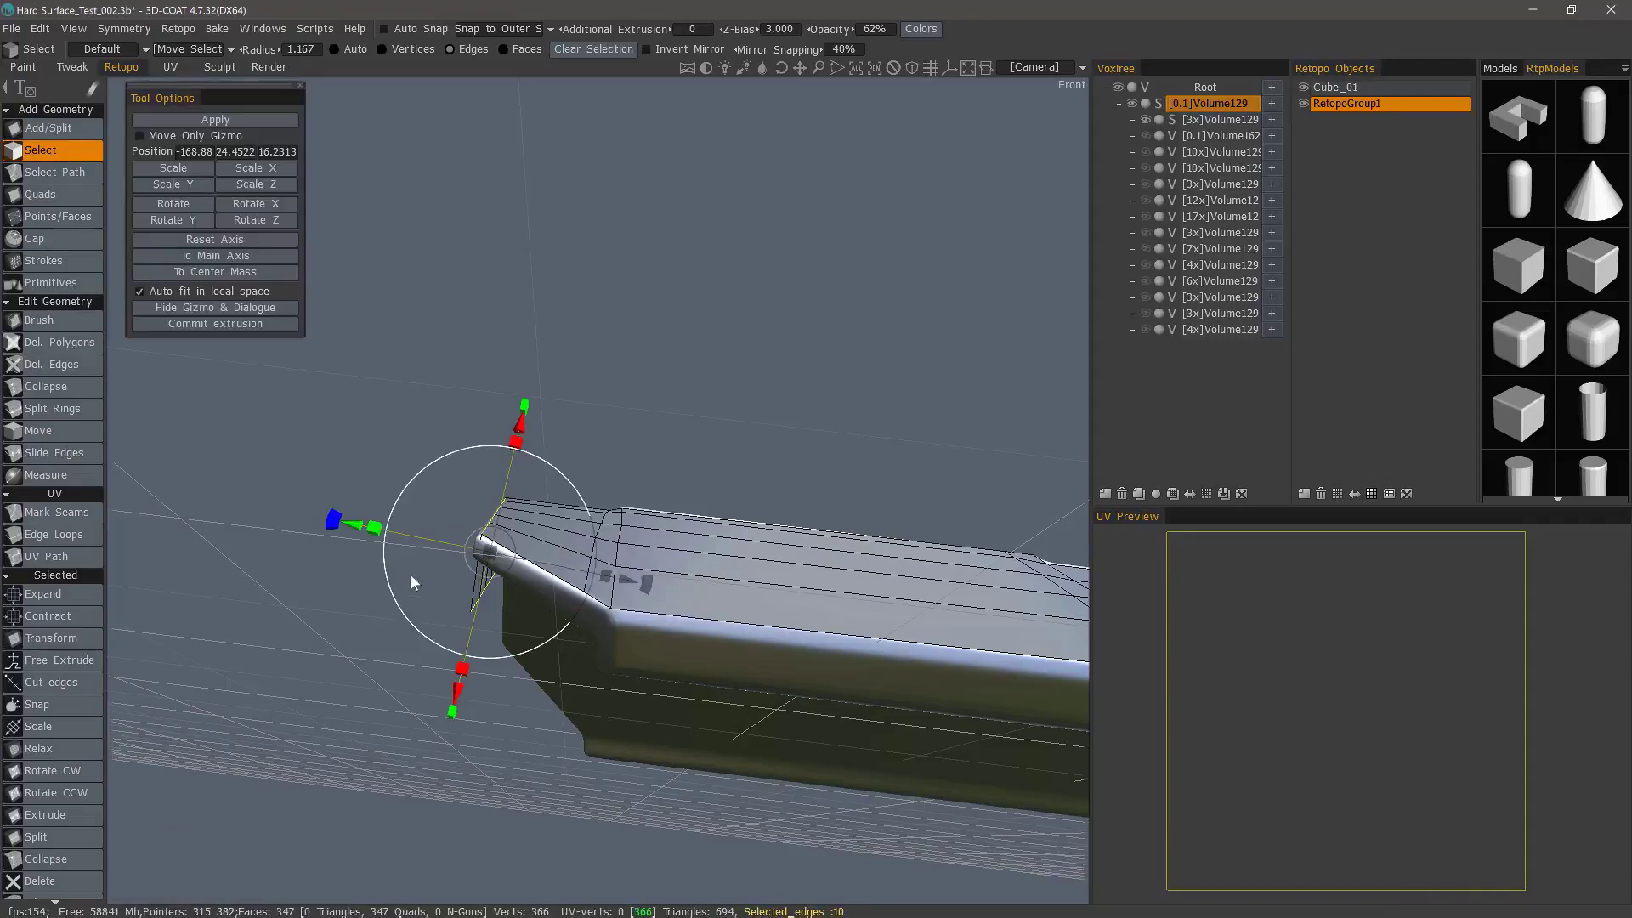
drag(626, 579, 619, 579)
middle_drag(618, 578, 510, 366)
key(Escape)
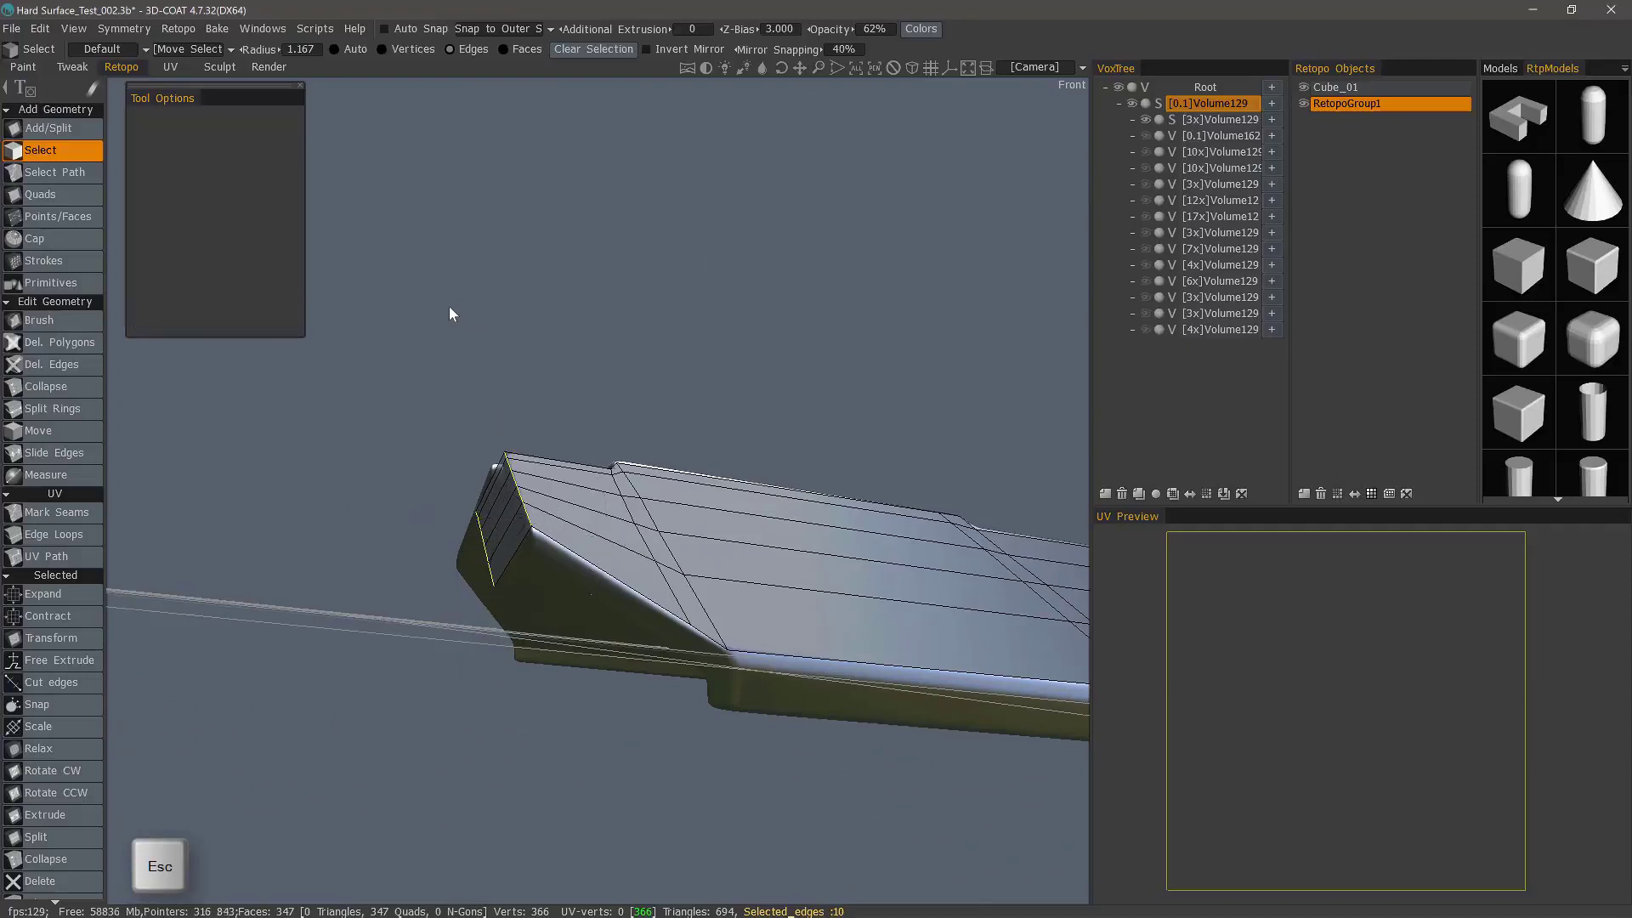
- Select the five faces of the folded end strip in Faces mode
click(503, 50)
drag(488, 357, 487, 447)
key(Escape)
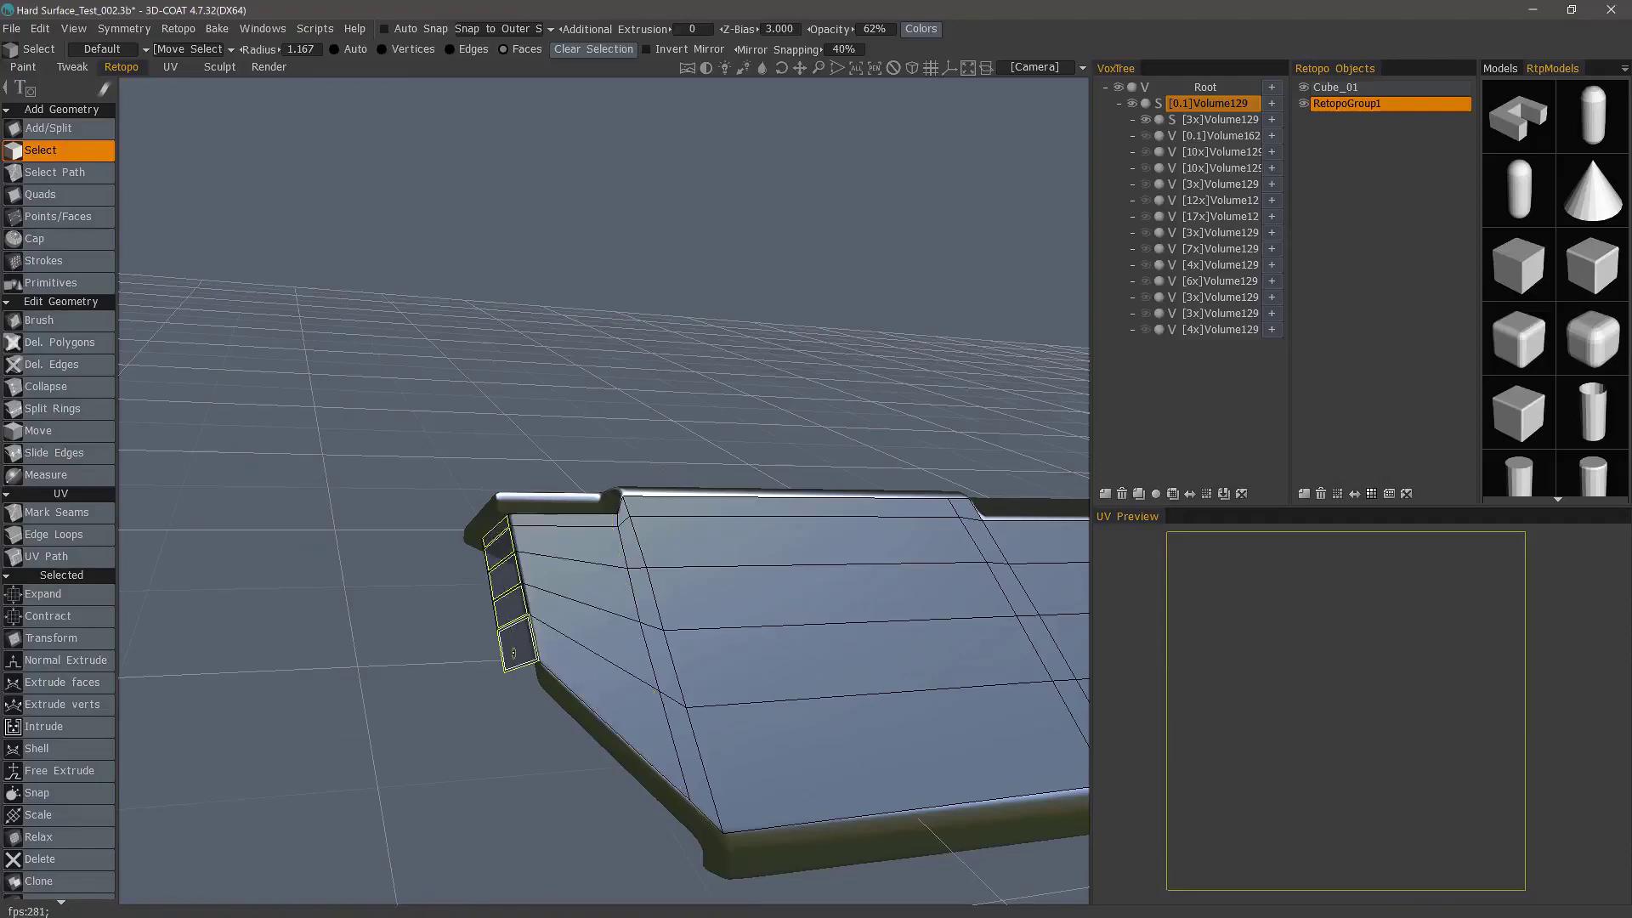
mouse_move(109, 92)
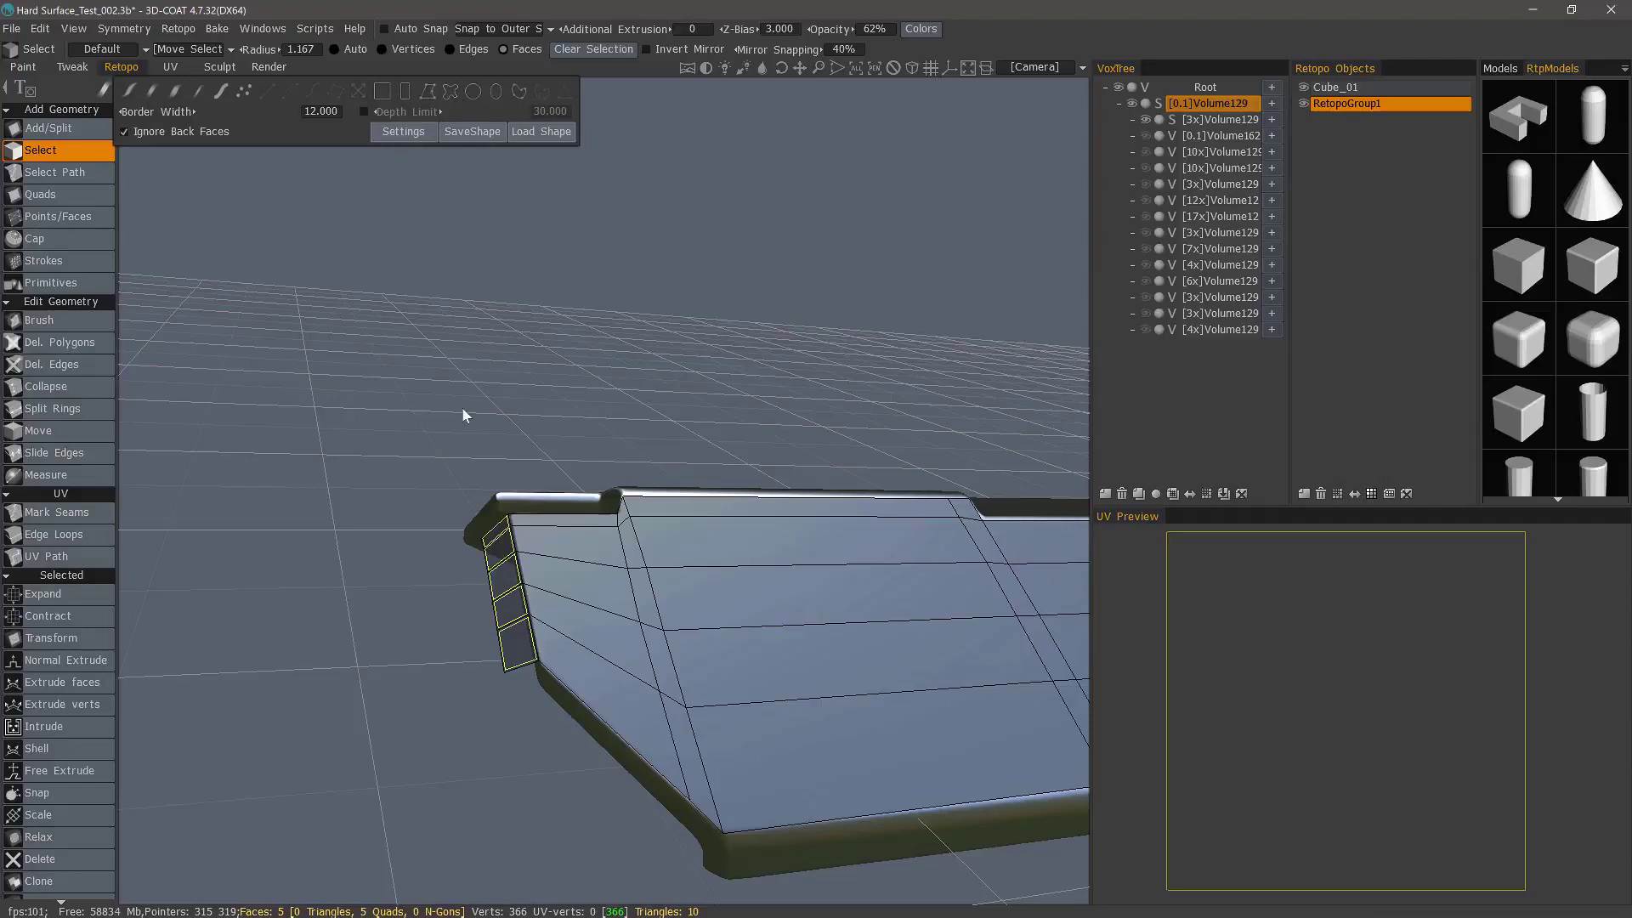
drag(389, 452, 420, 451)
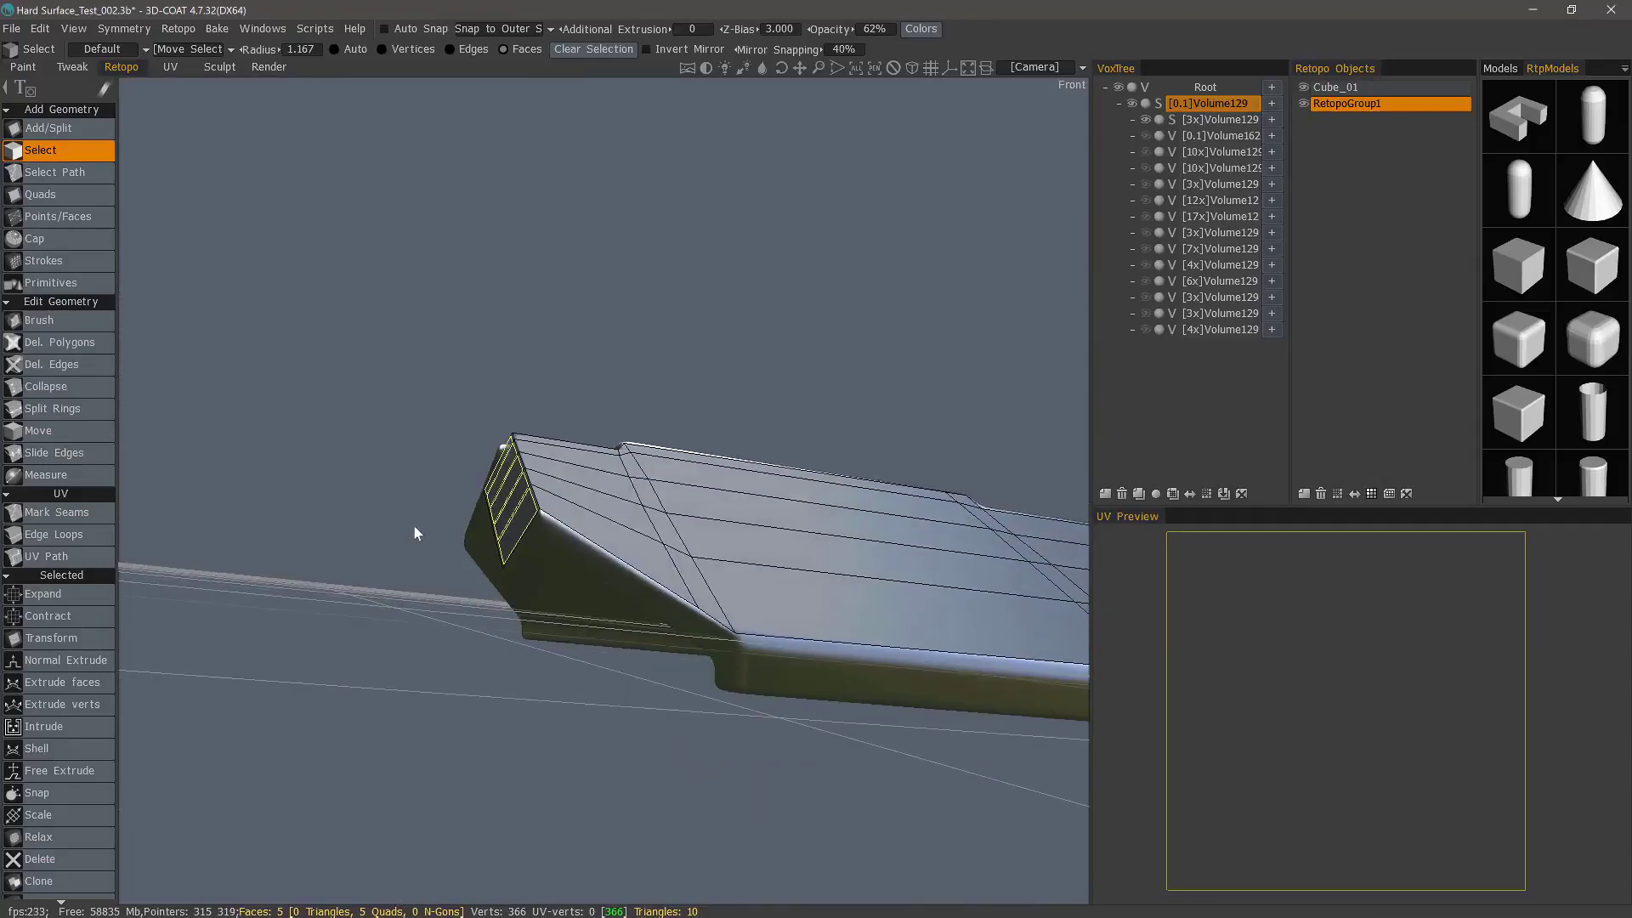
- Extrude the five end faces about 2 mm outward from the panel with Transform
click(82, 646)
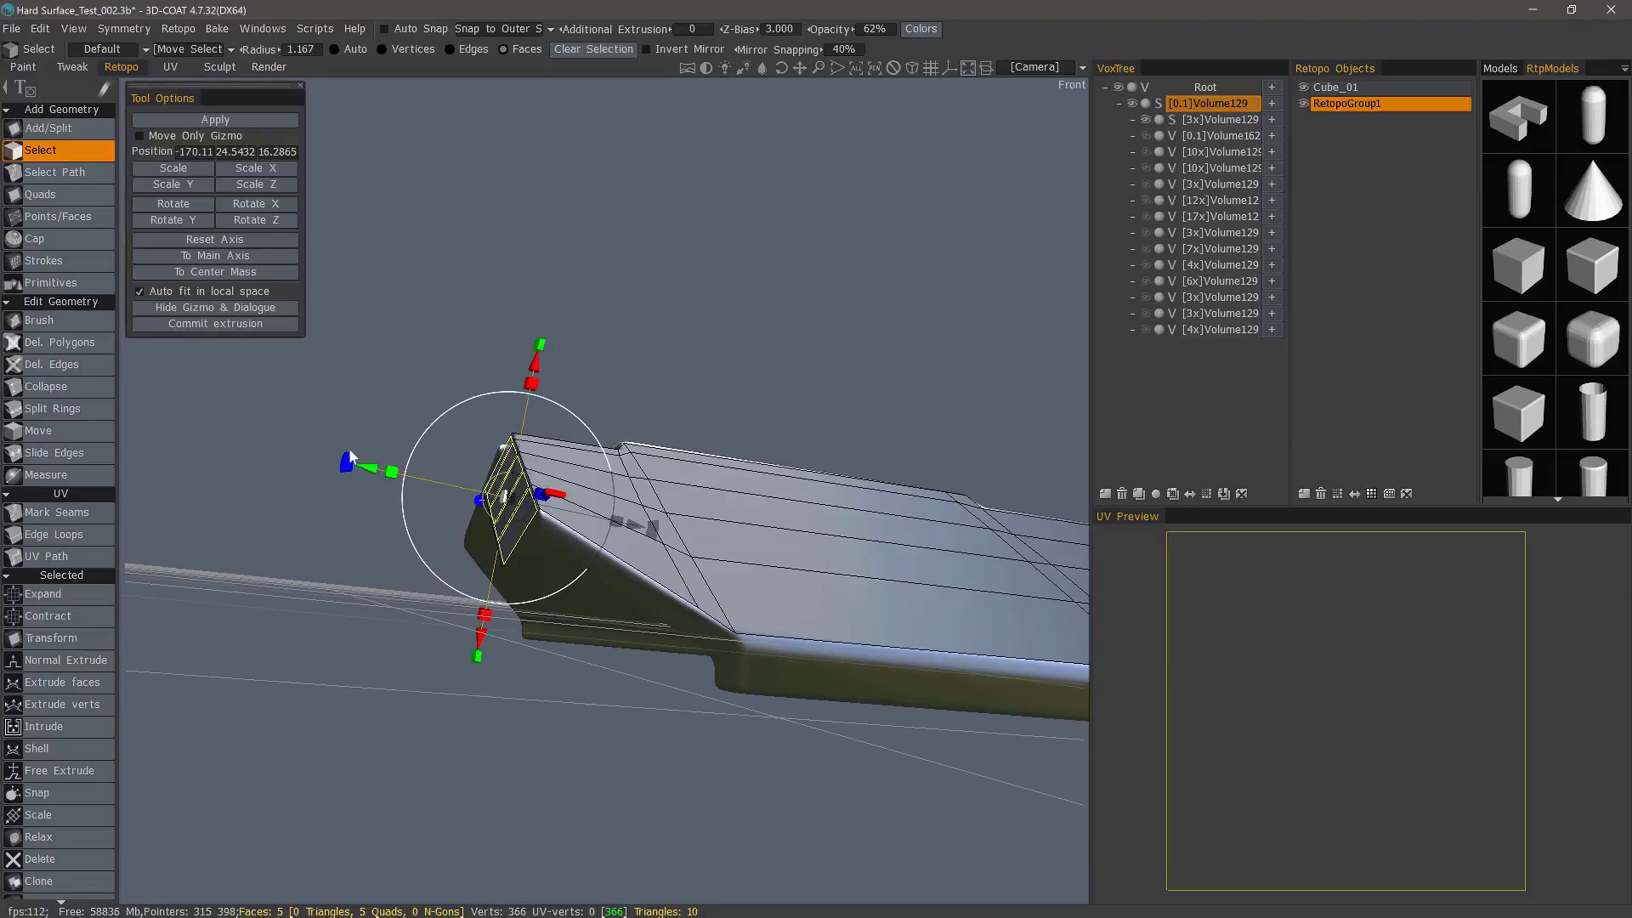
drag(415, 273, 150, 331)
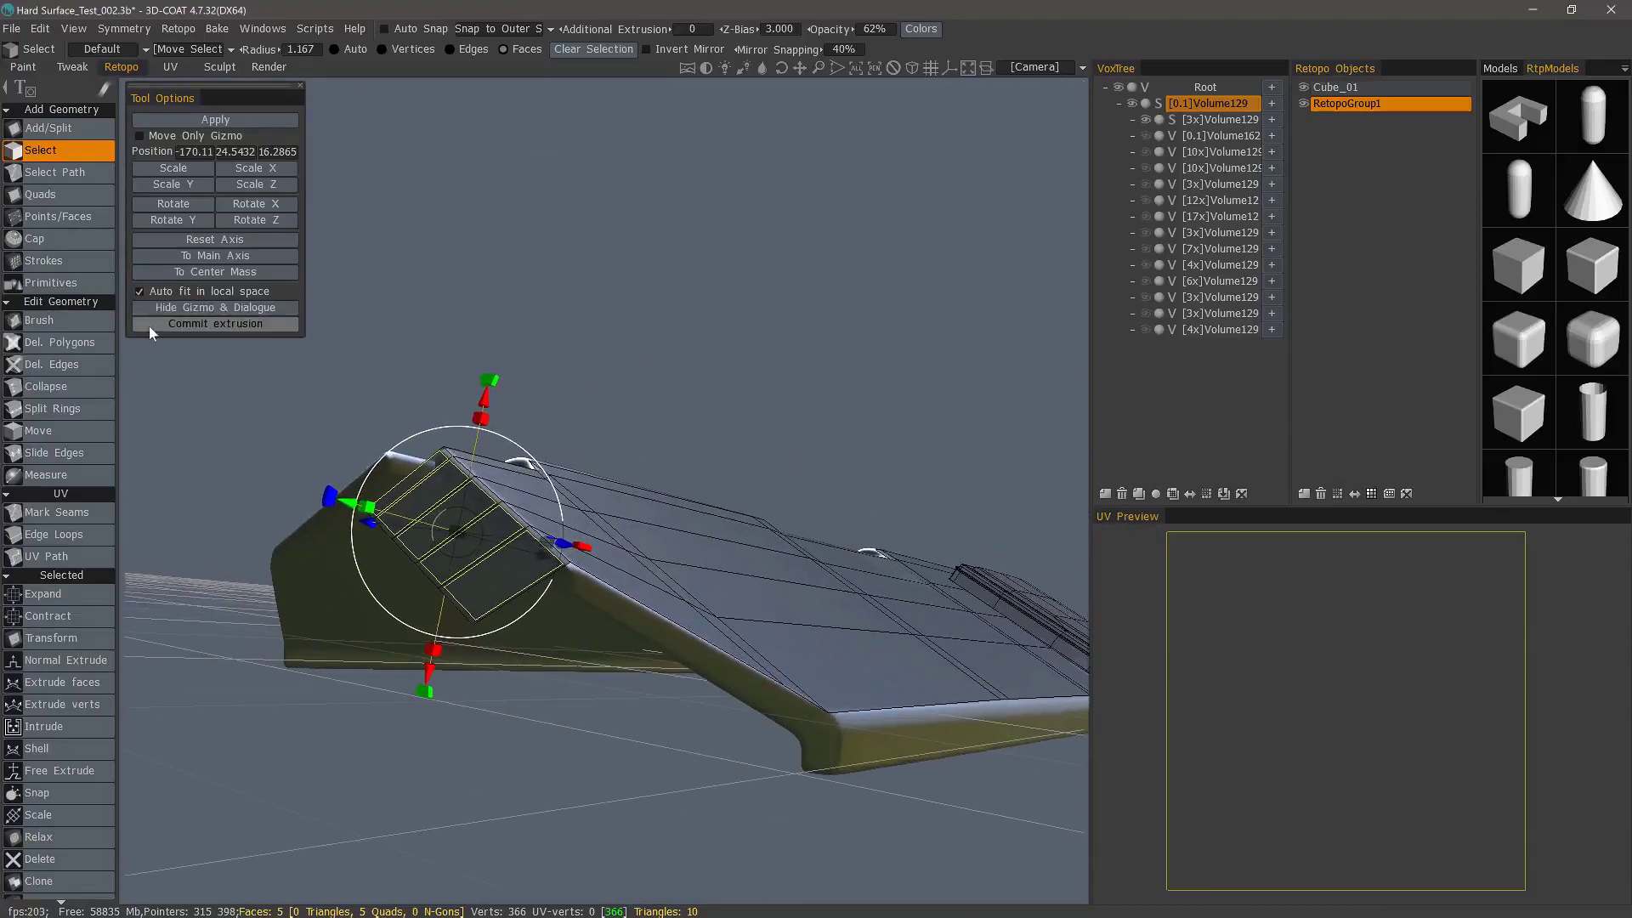
drag(408, 412, 291, 440)
key(Return)
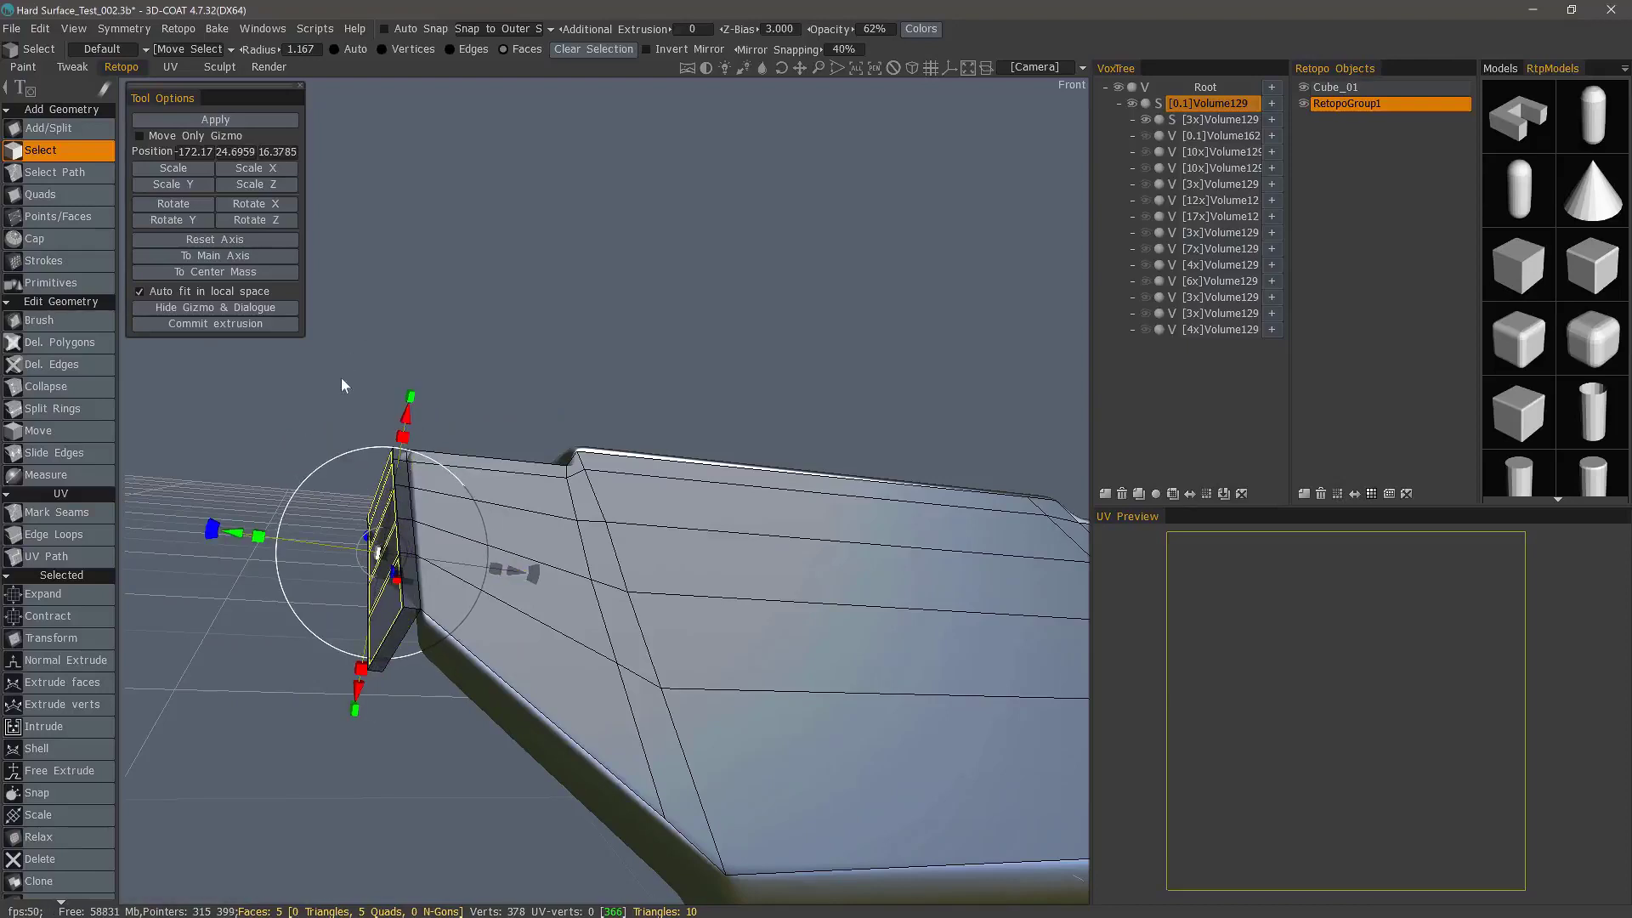
- Commit another extrusion of the end faces, scale them down into an inset and push them about 1 mm outward
drag(340, 377, 384, 552)
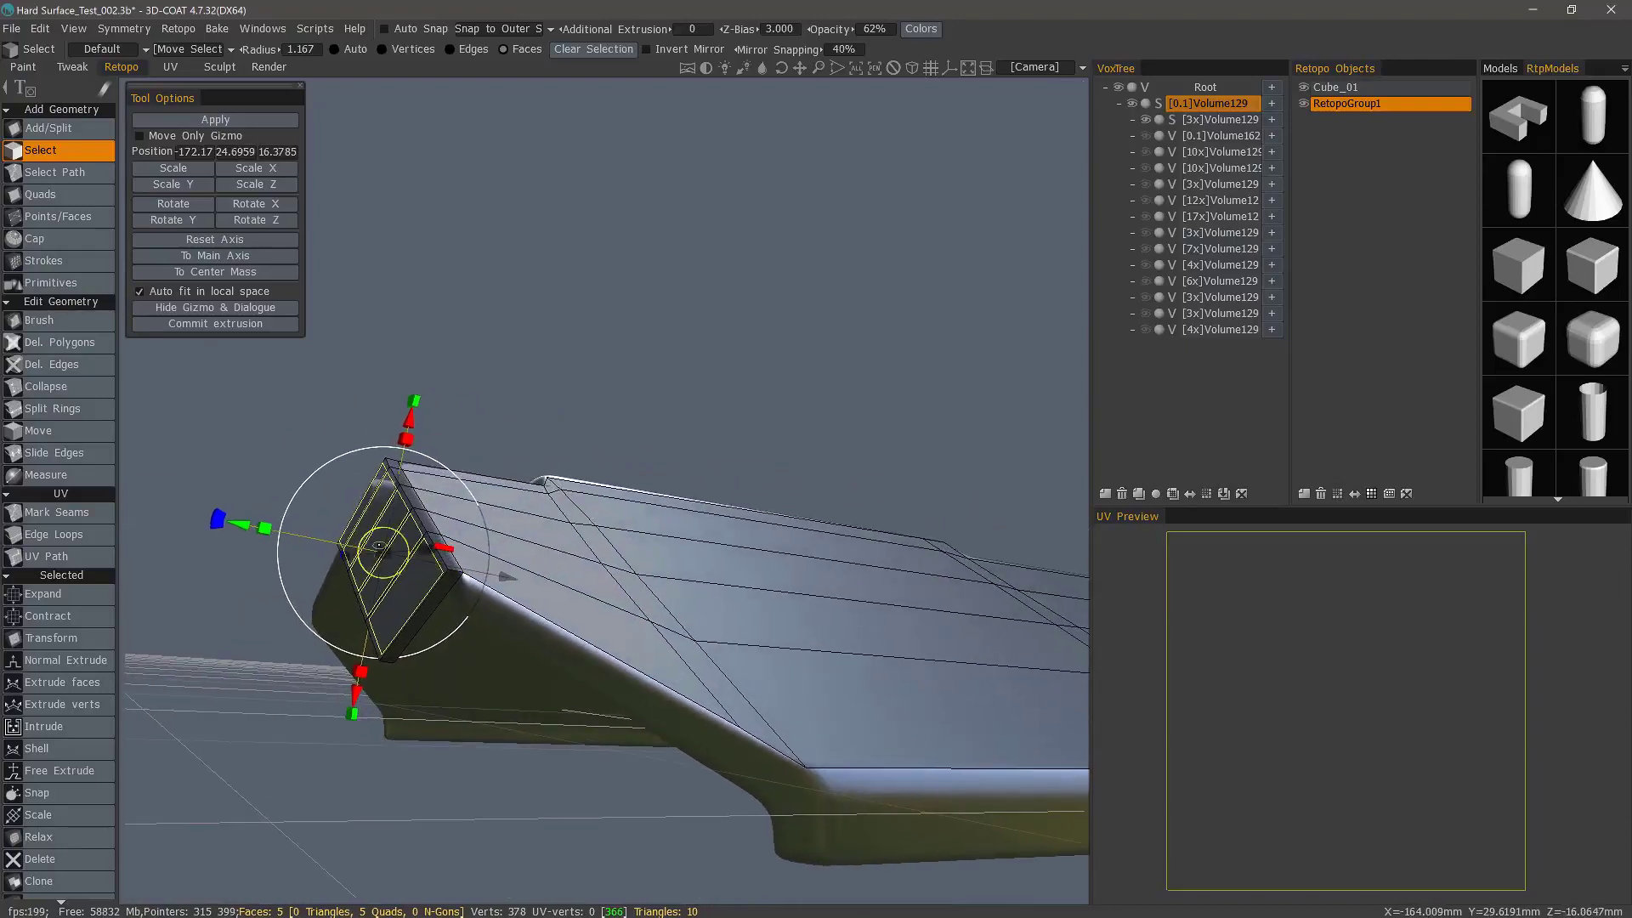
key(Return)
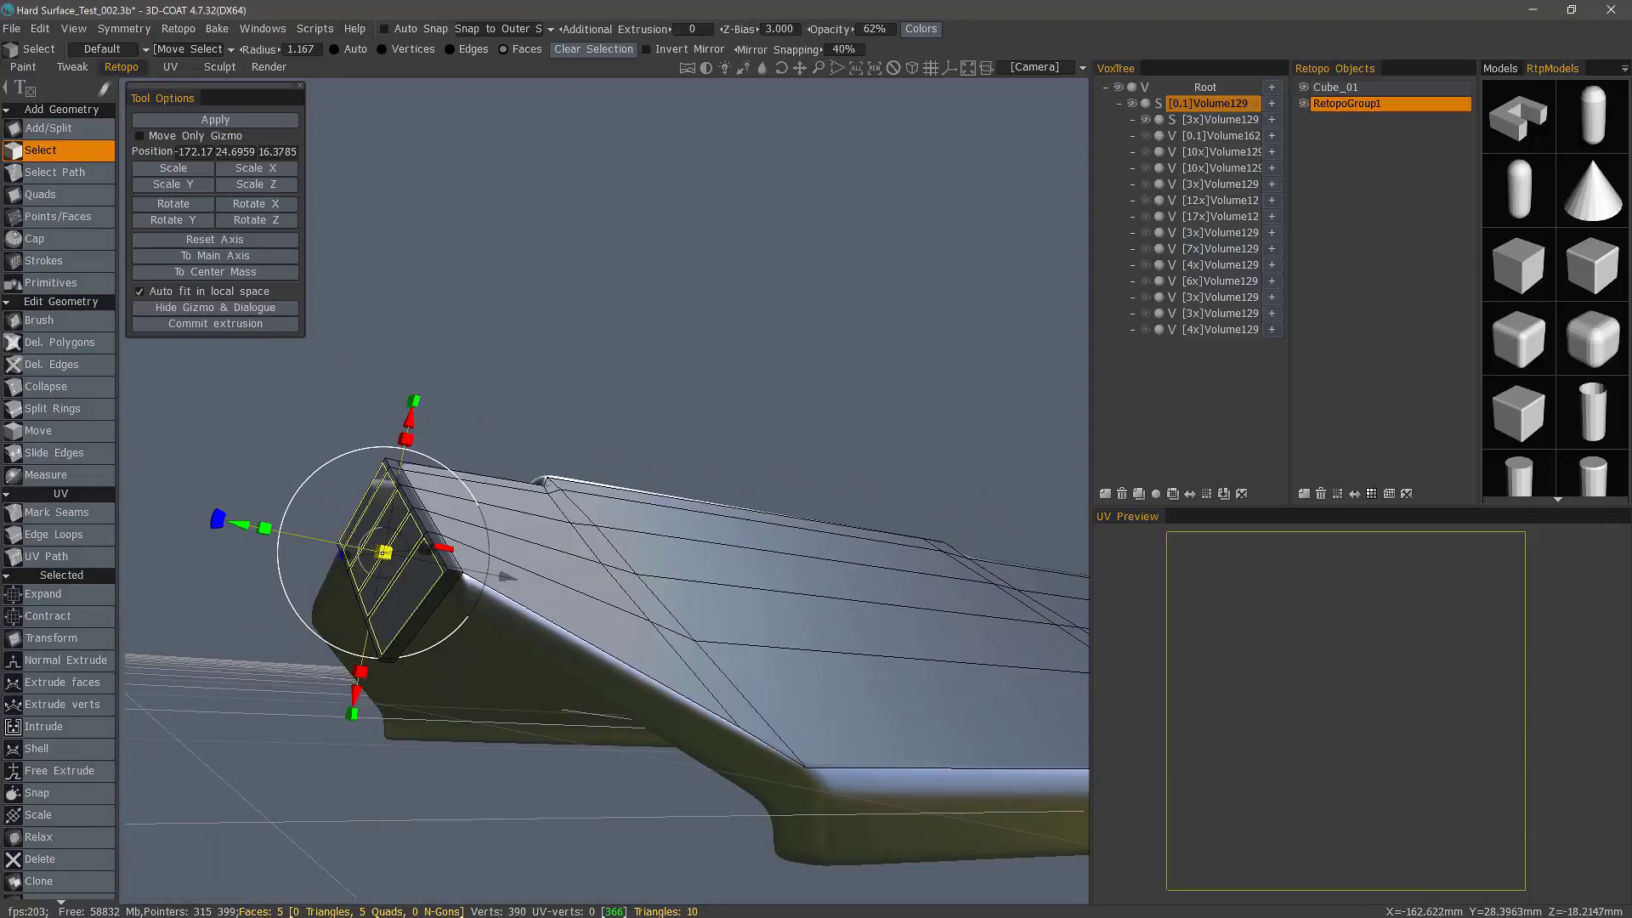
drag(383, 553, 371, 554)
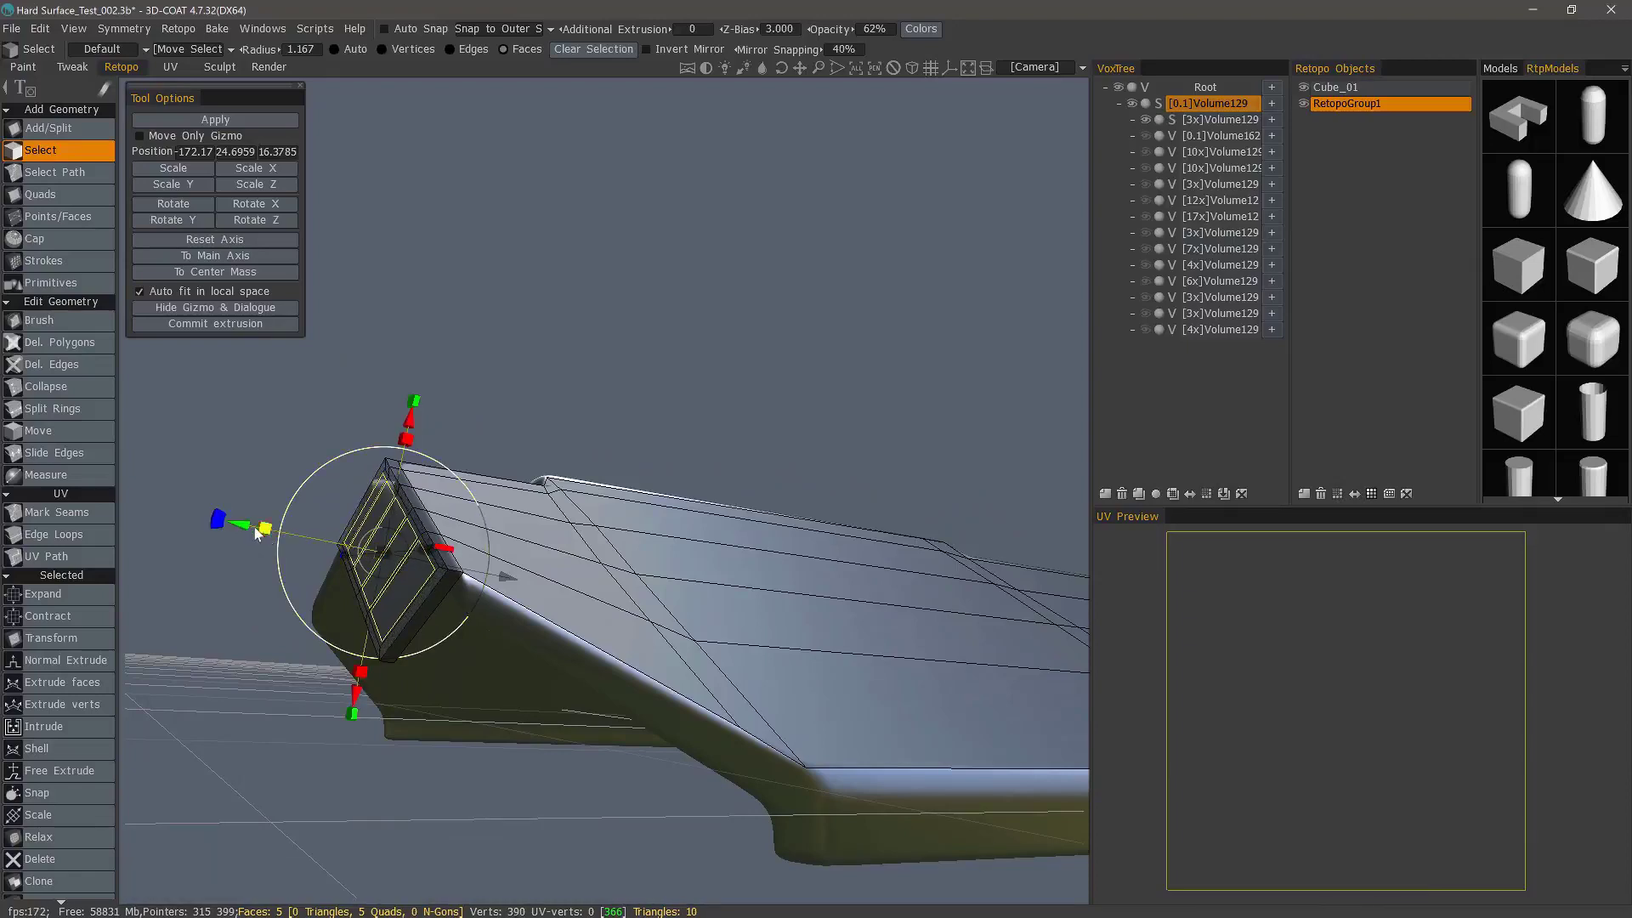
drag(256, 530, 278, 452)
- Add two more inset extrusions to the end faces, stepping about 1 mm inward and about 1 mm back outward
key(Return)
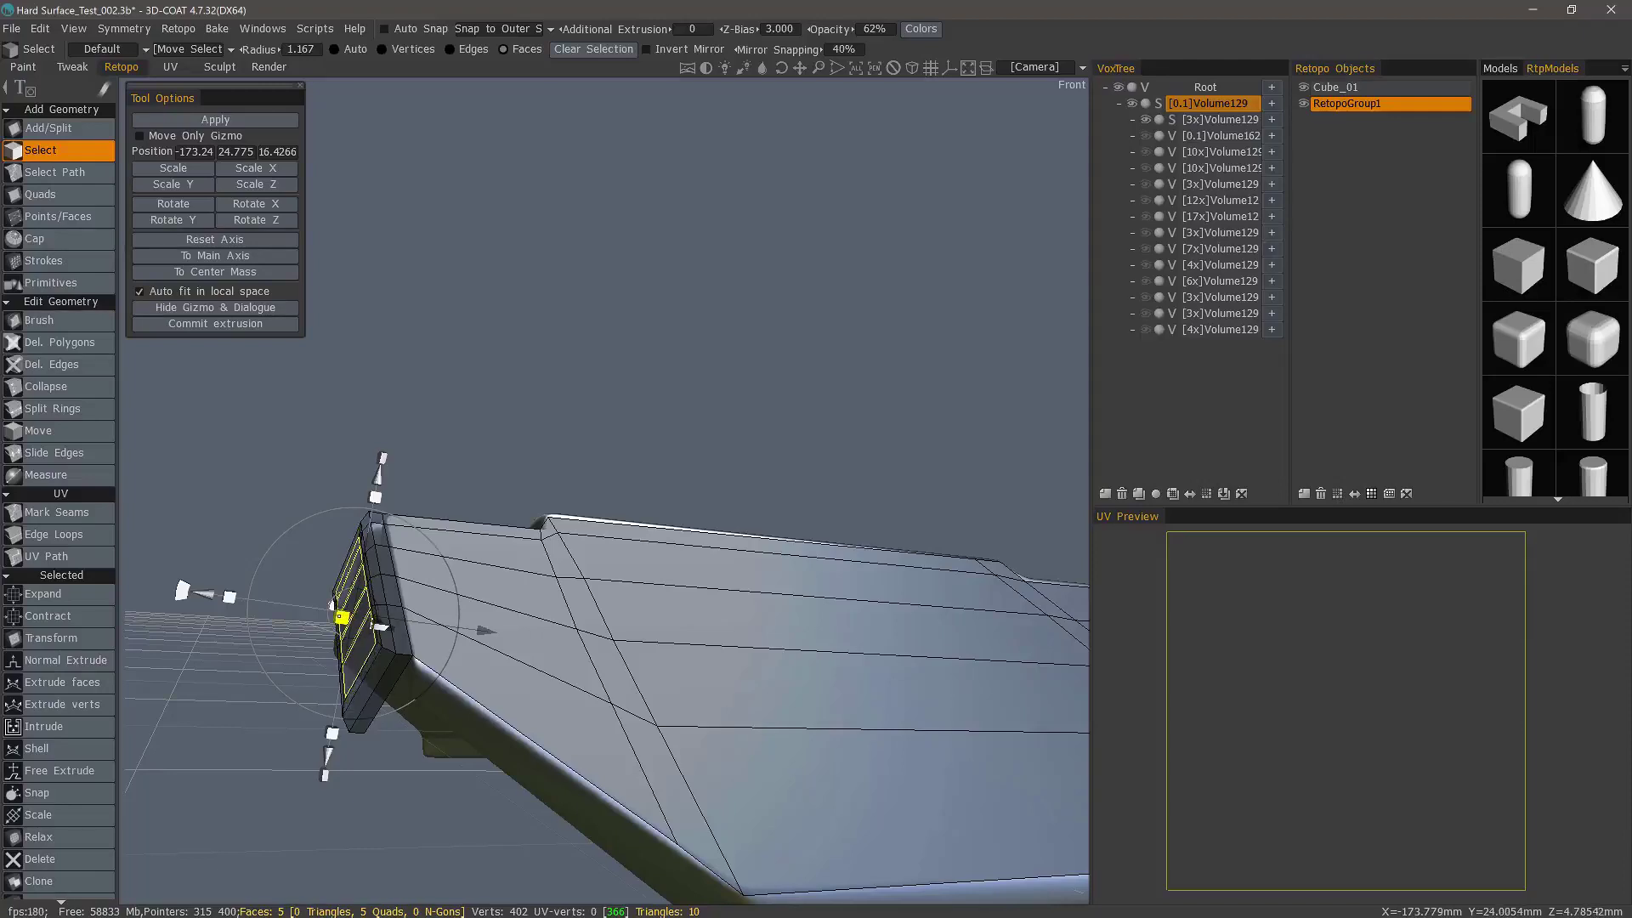
drag(211, 598, 216, 597)
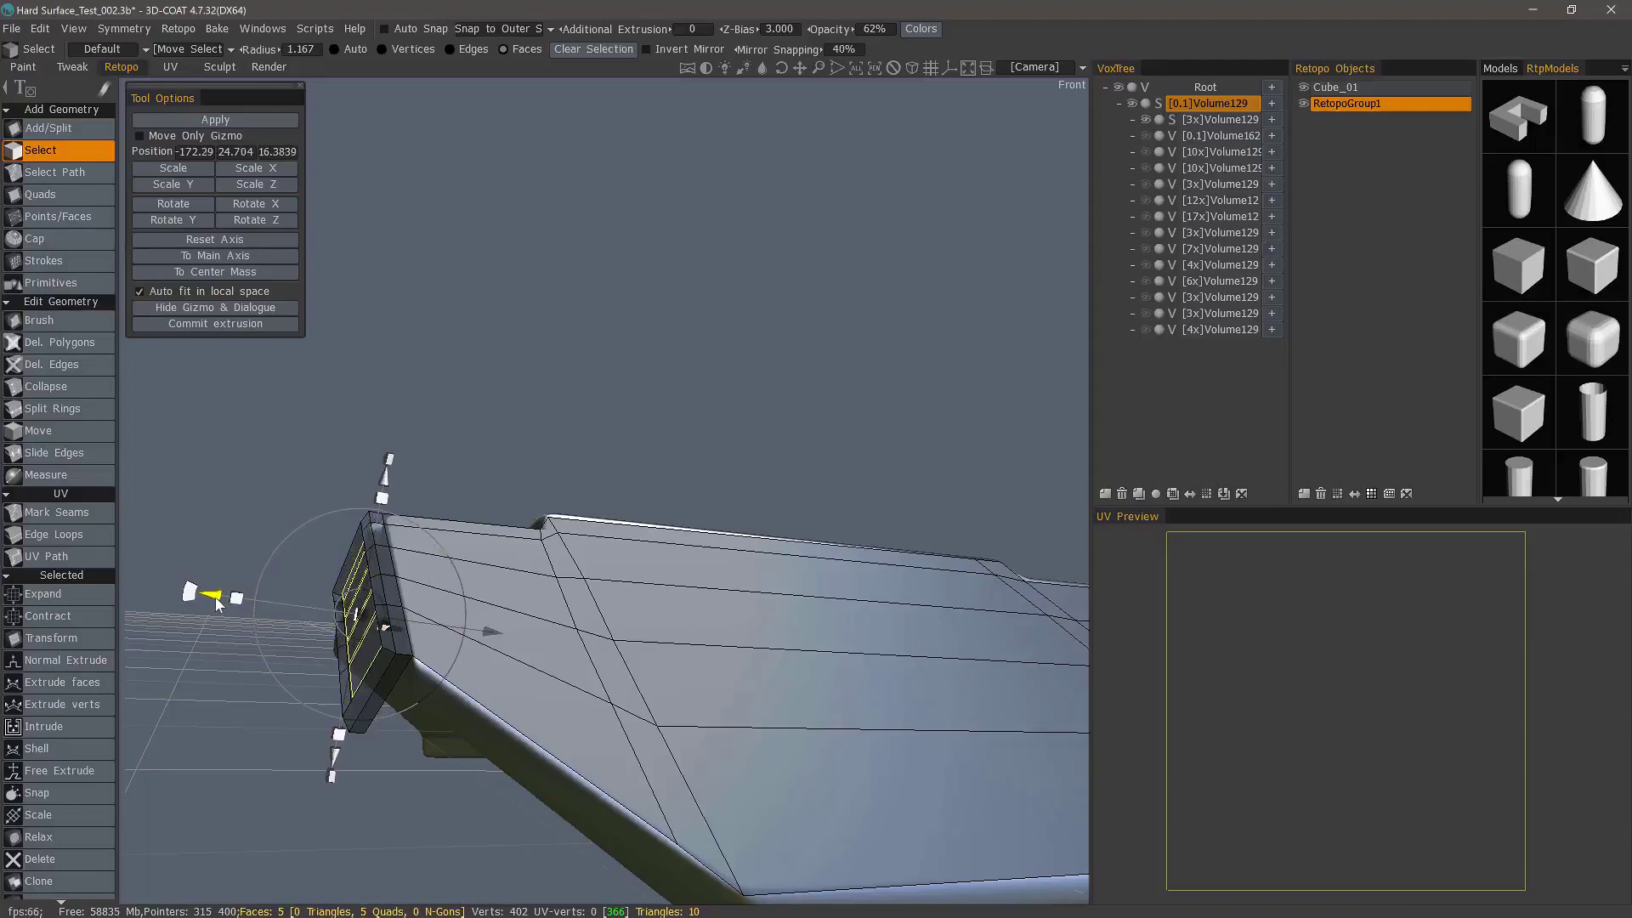
key(Return)
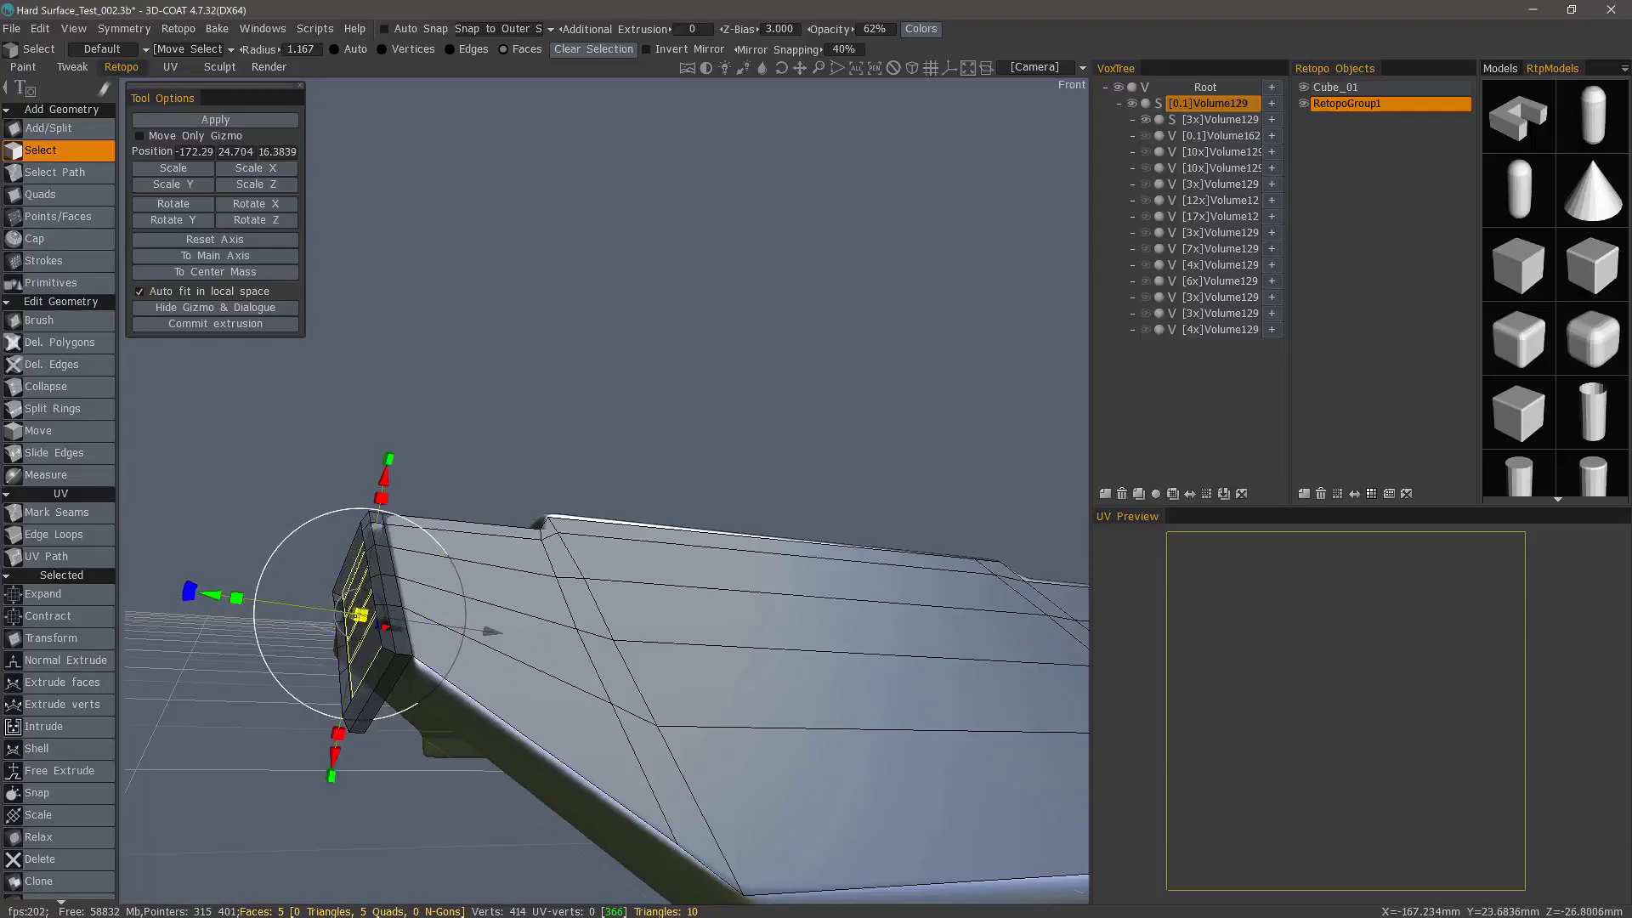
drag(219, 598, 213, 597)
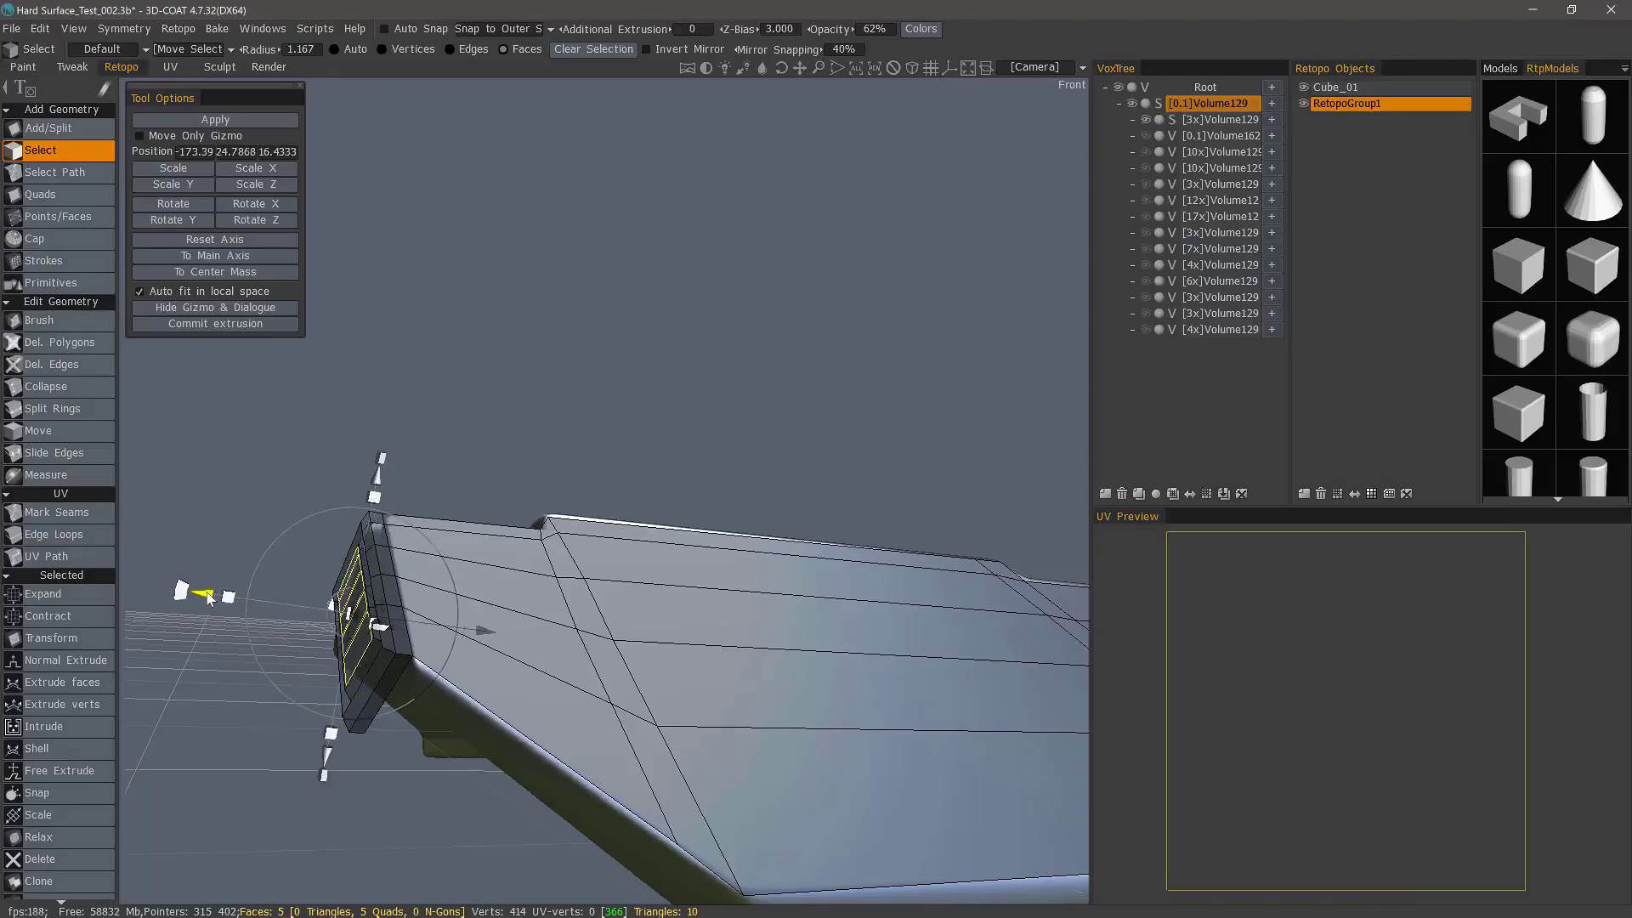
key(Escape)
key(Escape)
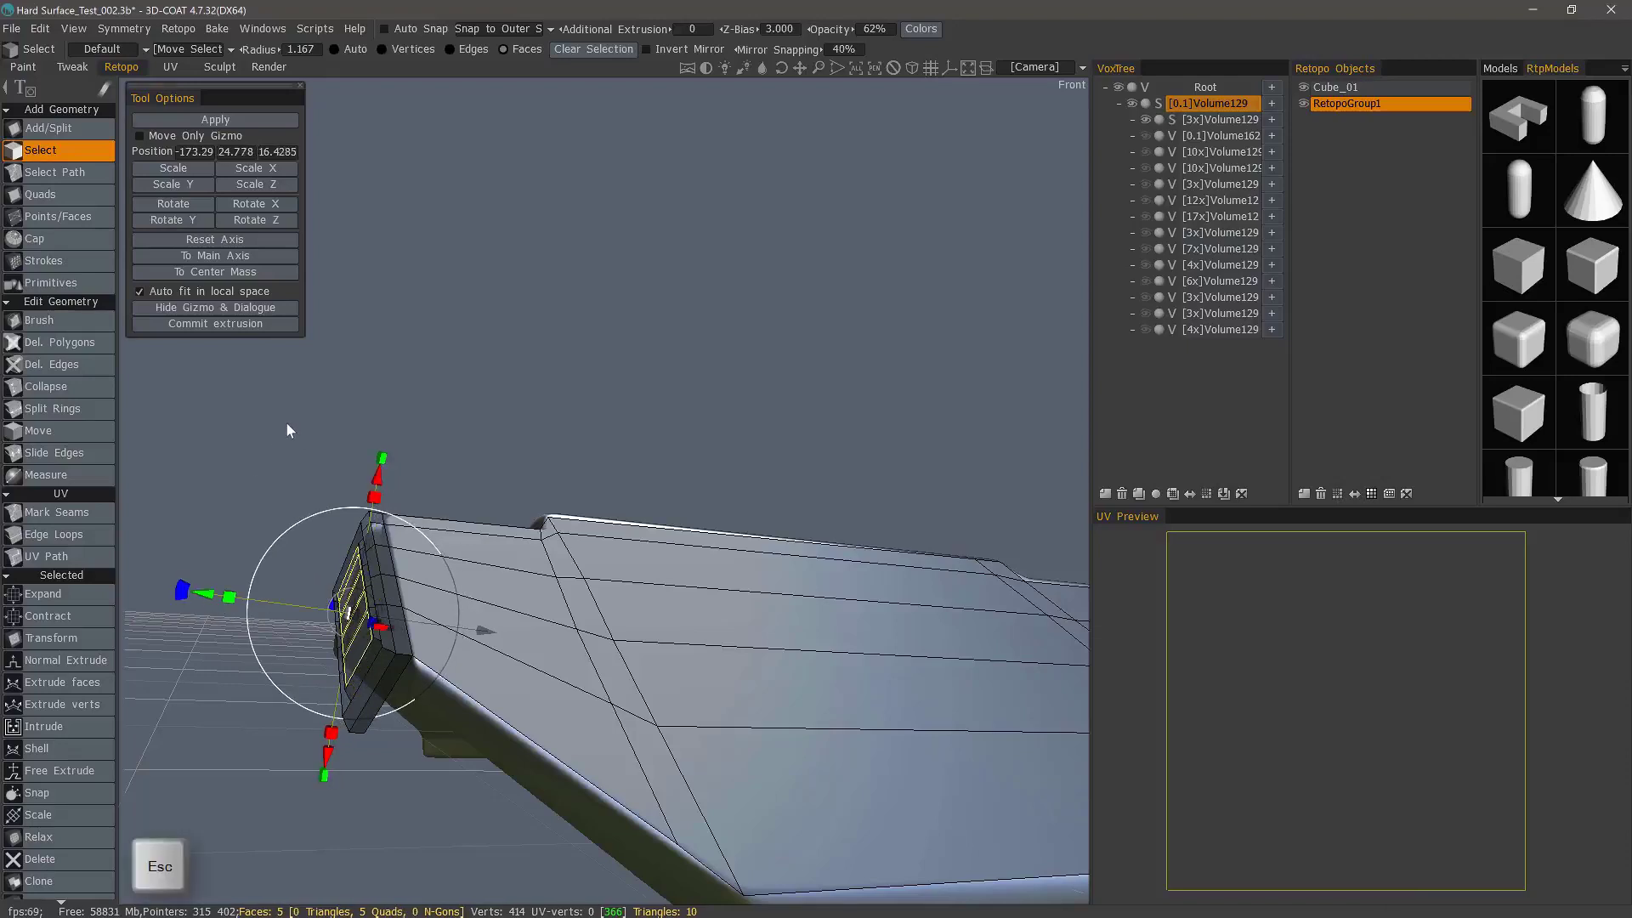
key(Escape)
- Select all connected faces of the panel mesh and hide the Cube_01 retopo object
drag(397, 441, 544, 586)
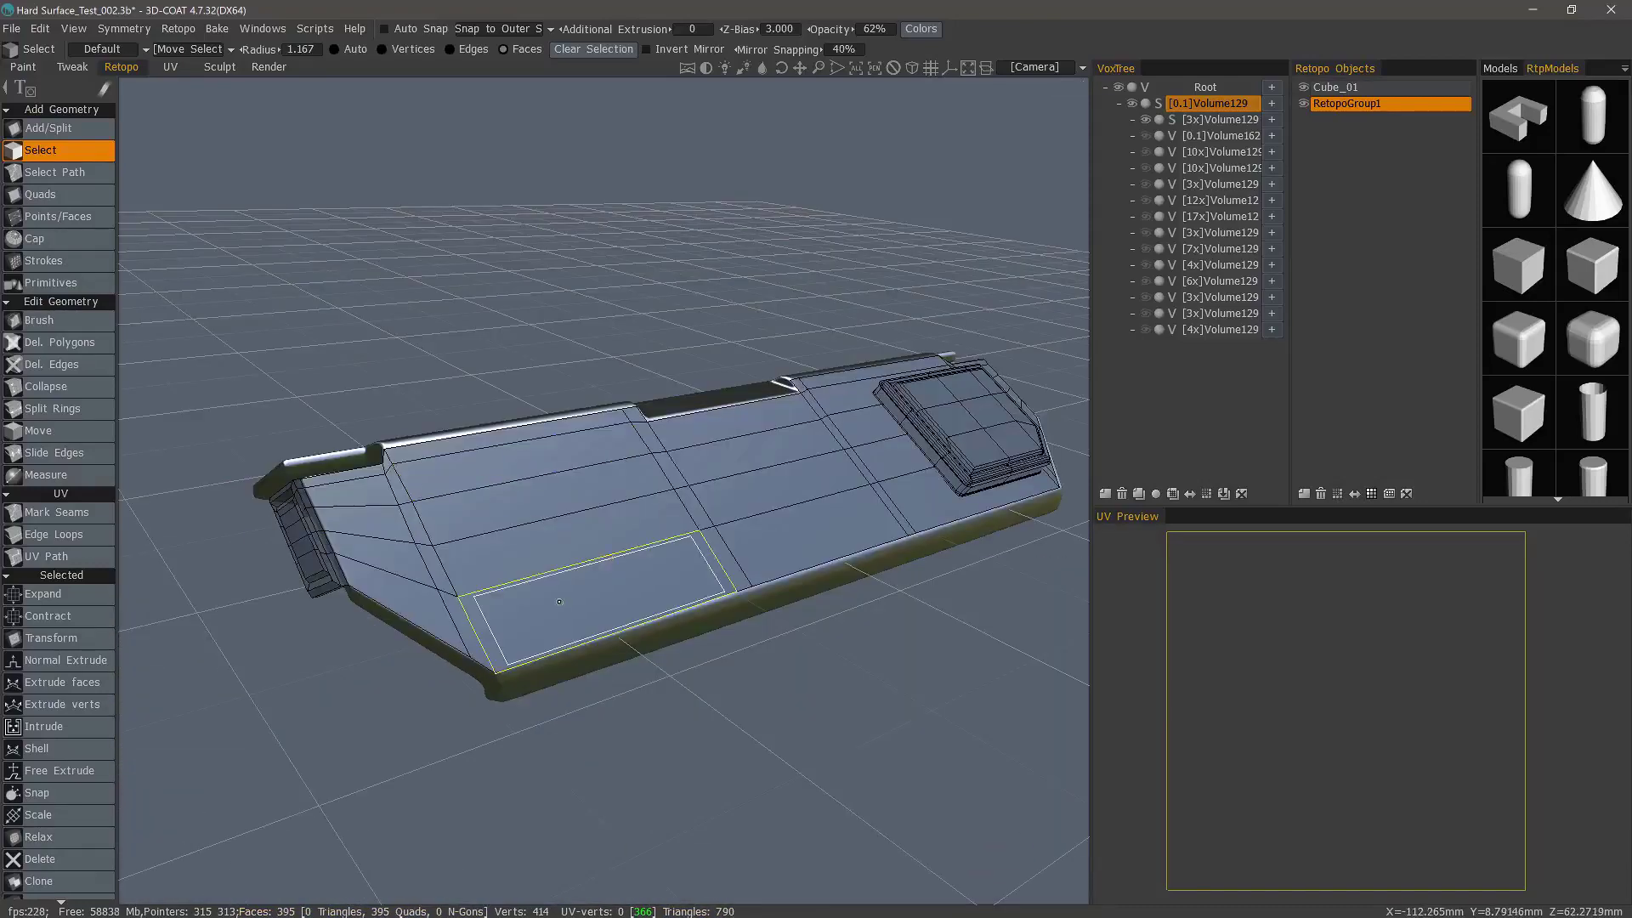
drag(204, 739, 227, 502)
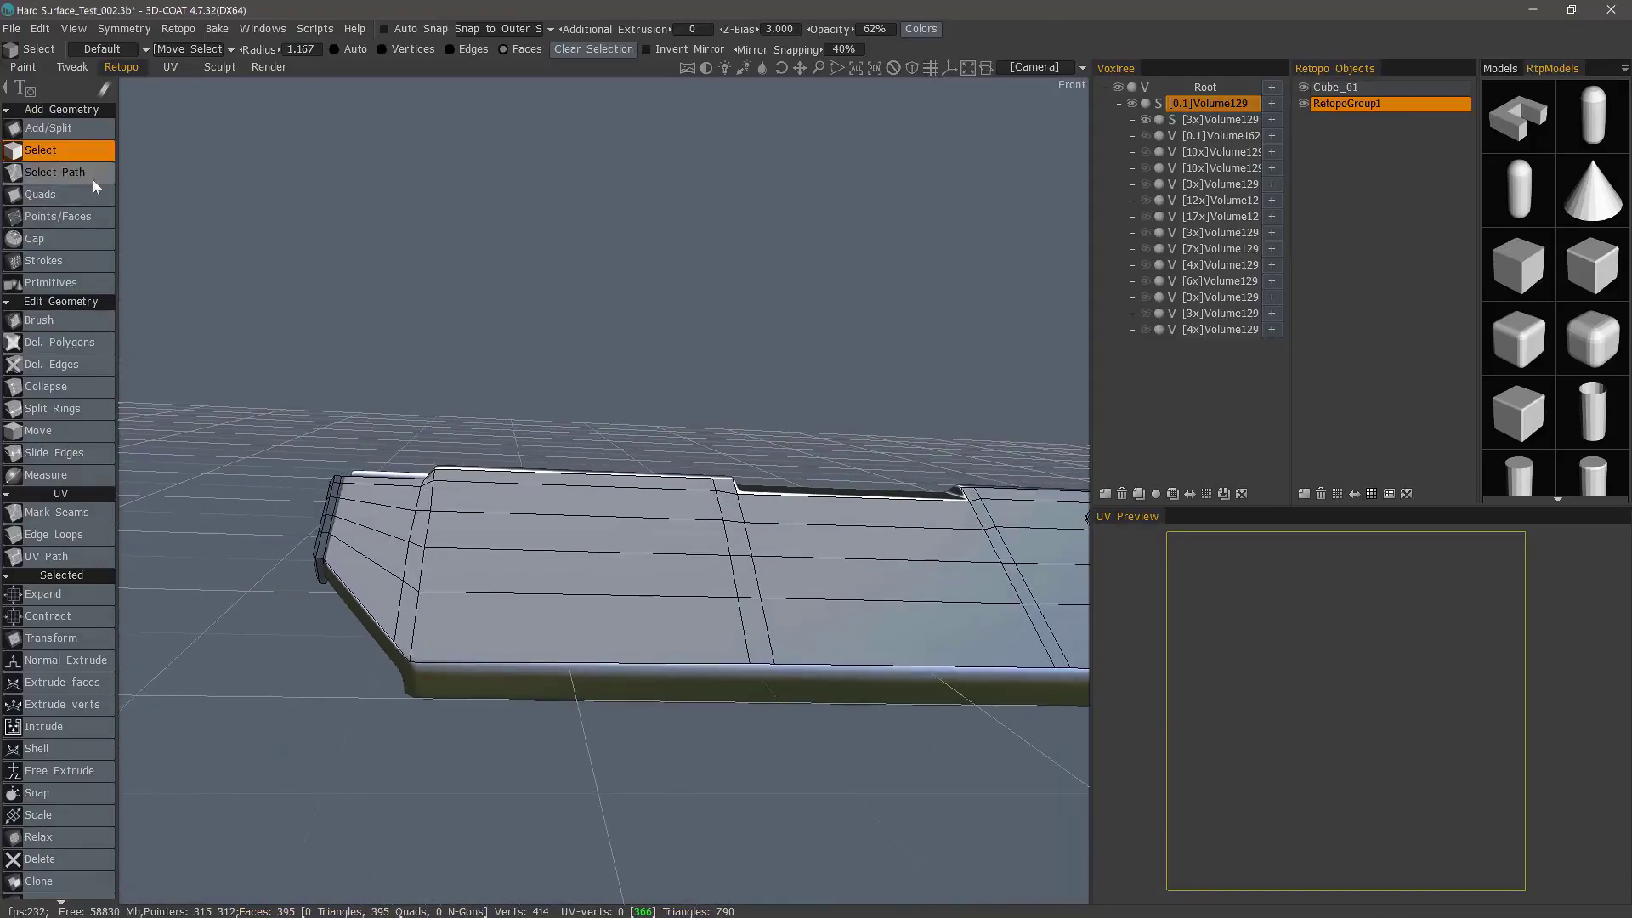
click(521, 533)
double_click(523, 533)
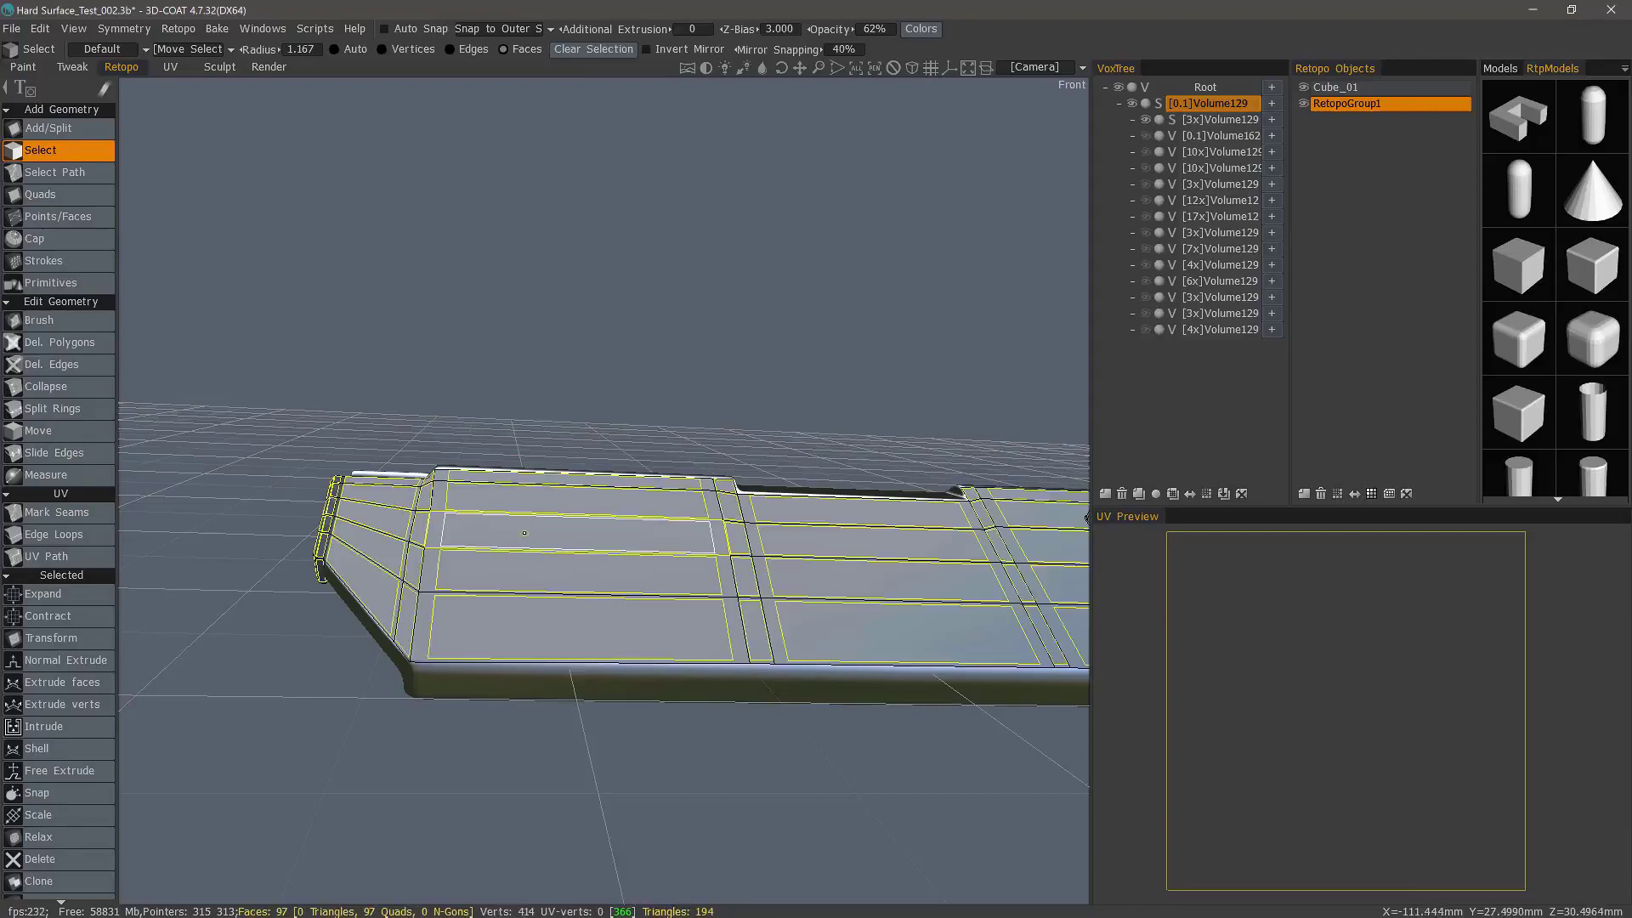
scroll(582, 746, down, 4)
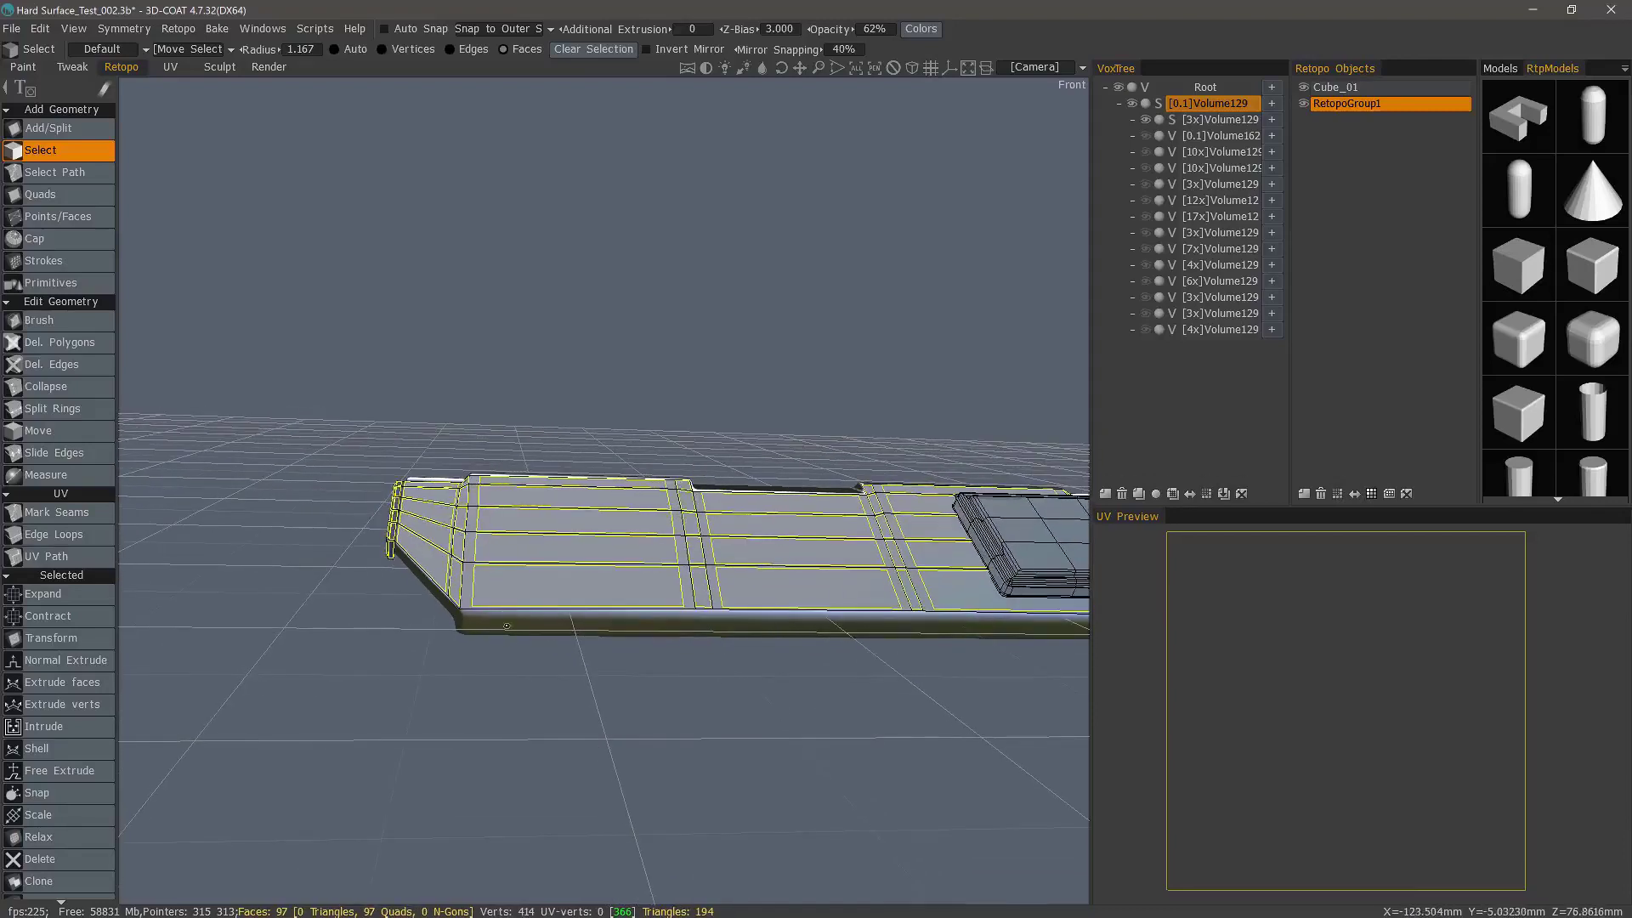
click(1305, 88)
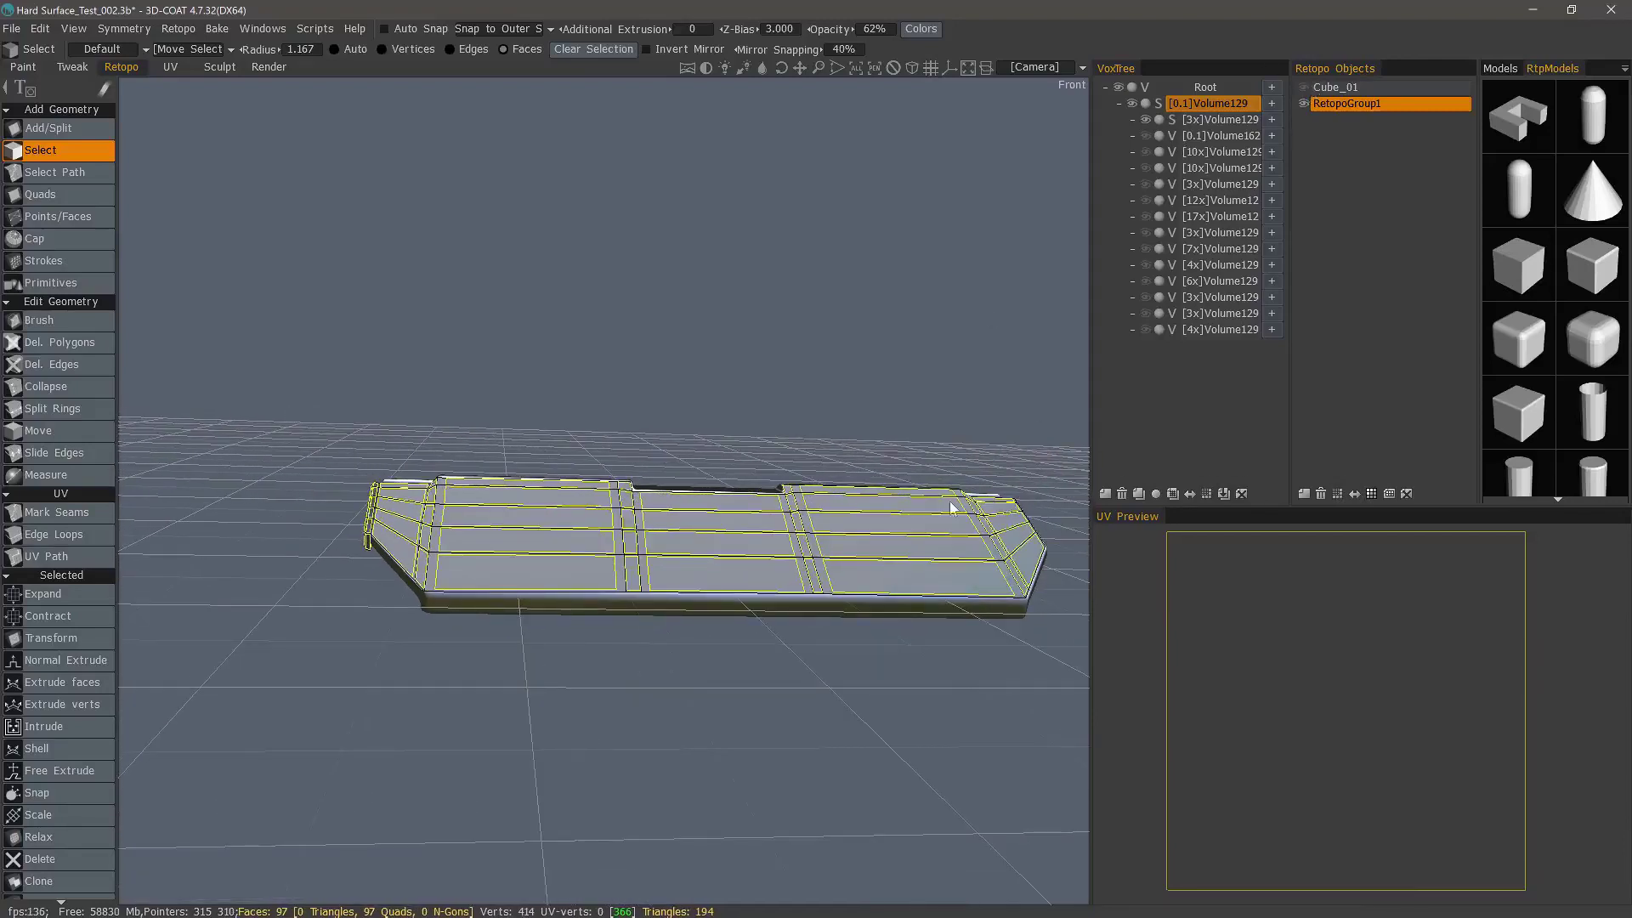
mouse_move(417, 680)
mouse_down()
mouse_move(506, 684)
mouse_move(404, 687)
mouse_up()
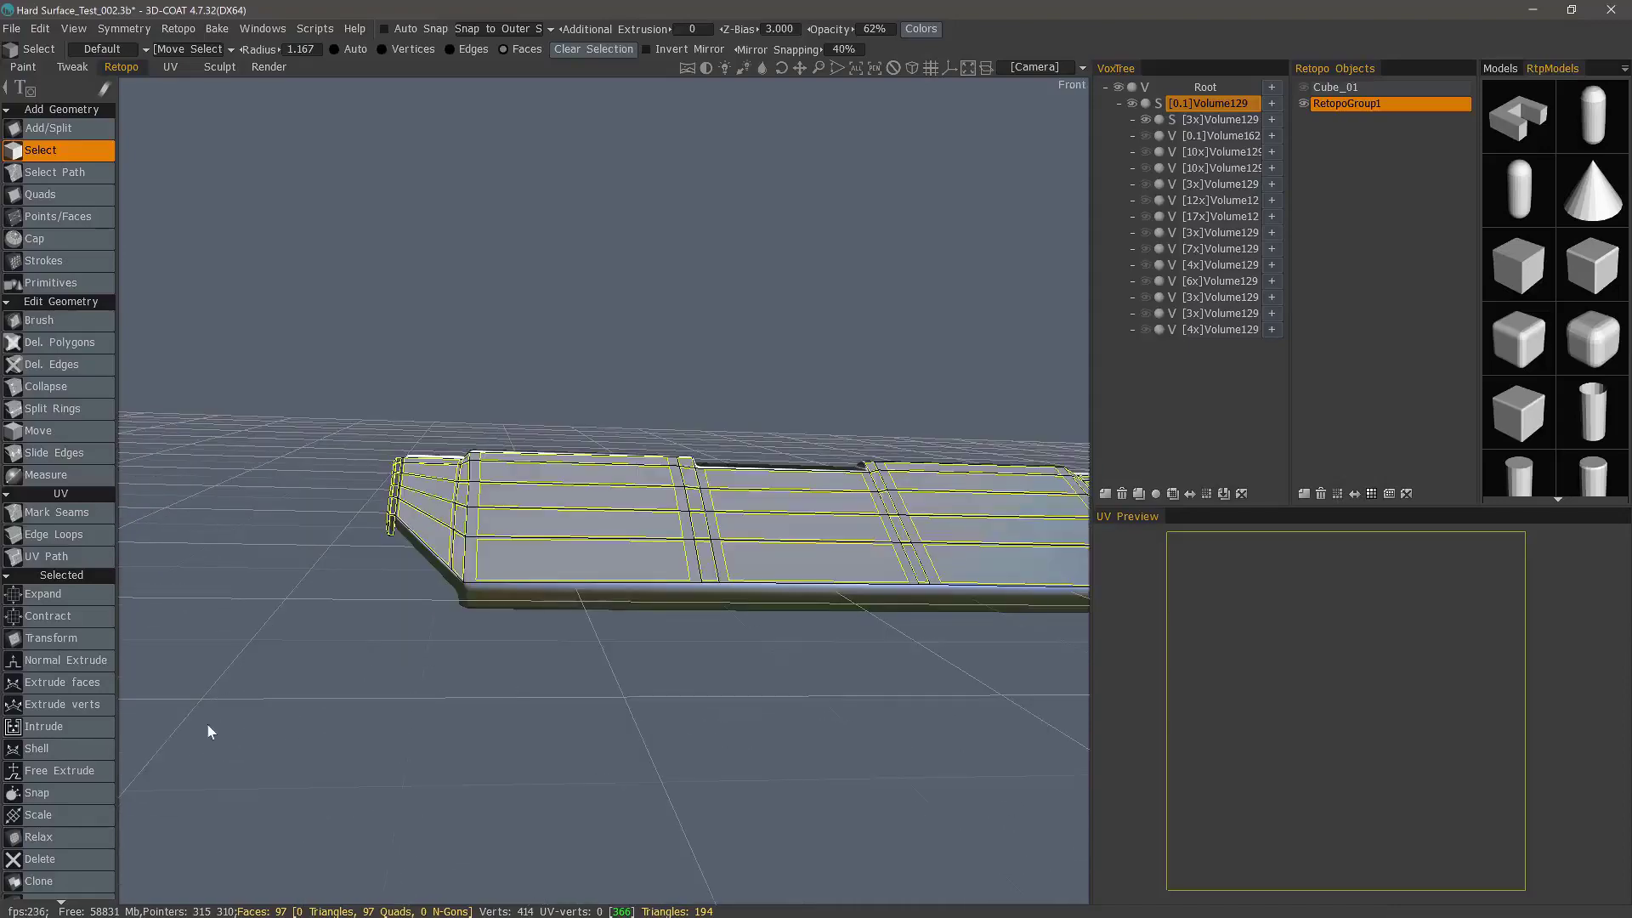
- Apply Shell to the selected panel faces to give the mesh thickness, and clear the selection
click(84, 748)
drag(729, 364, 762, 506)
key(Escape)
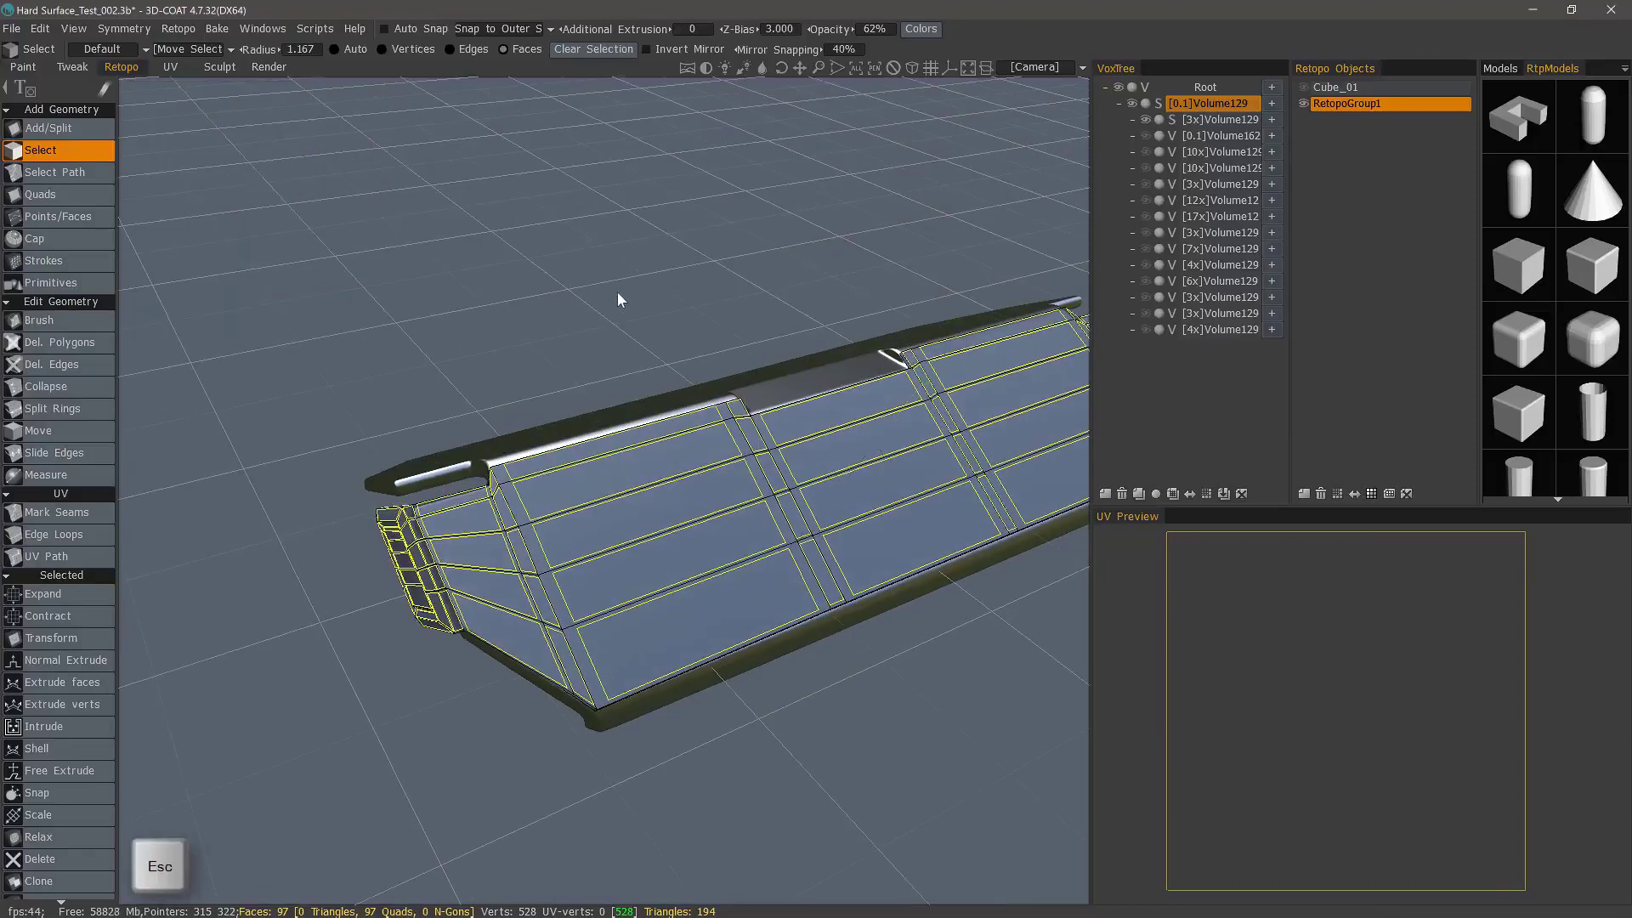
key(Escape)
- Select the shelled panel's sharp edges in Edges mode using a crease angle of 30, limited to the current group
drag(635, 303, 688, 299)
drag(357, 689, 119, 761)
click(467, 49)
scroll(91, 772, down, 5)
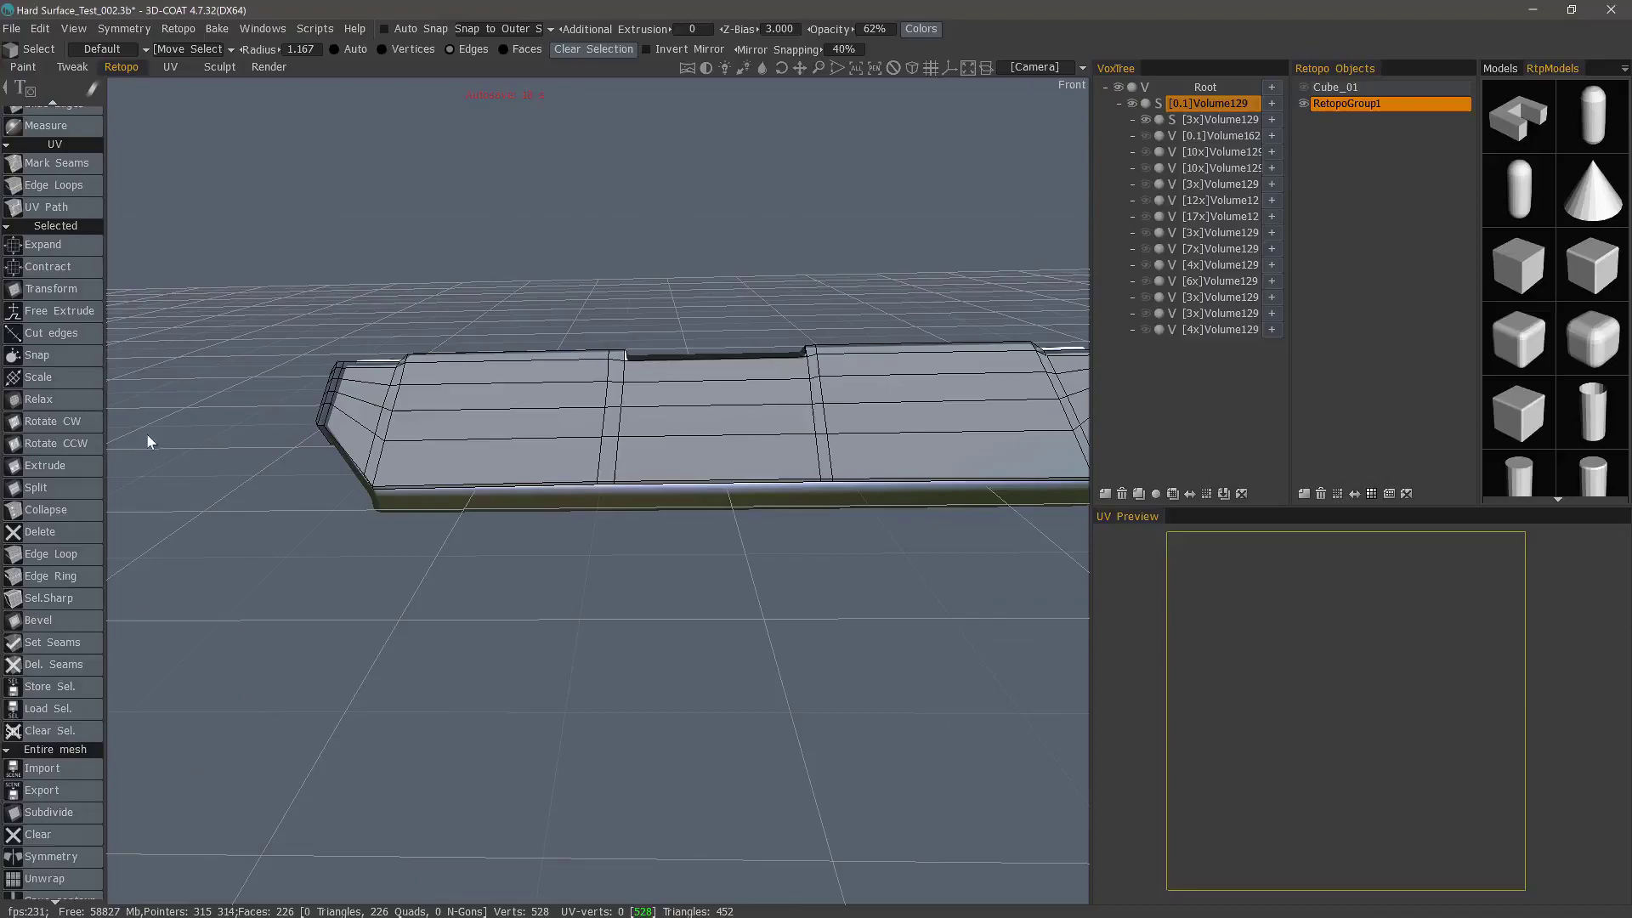
click(74, 593)
drag(914, 92, 878, 120)
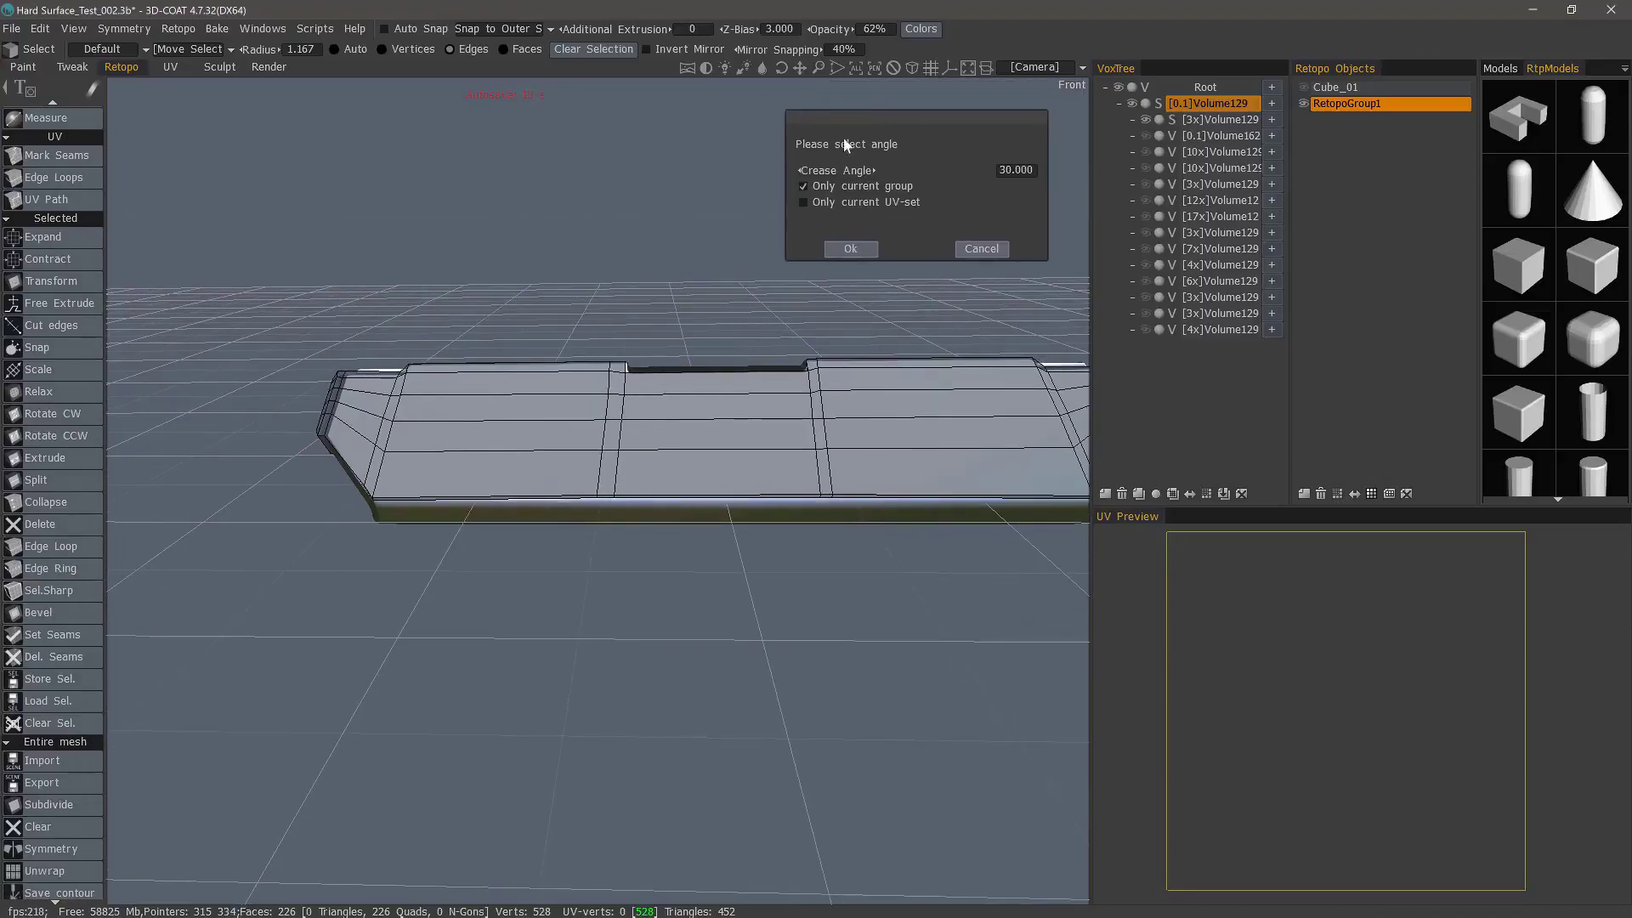
click(807, 202)
drag(761, 237, 678, 294)
click(850, 250)
drag(837, 351, 206, 784)
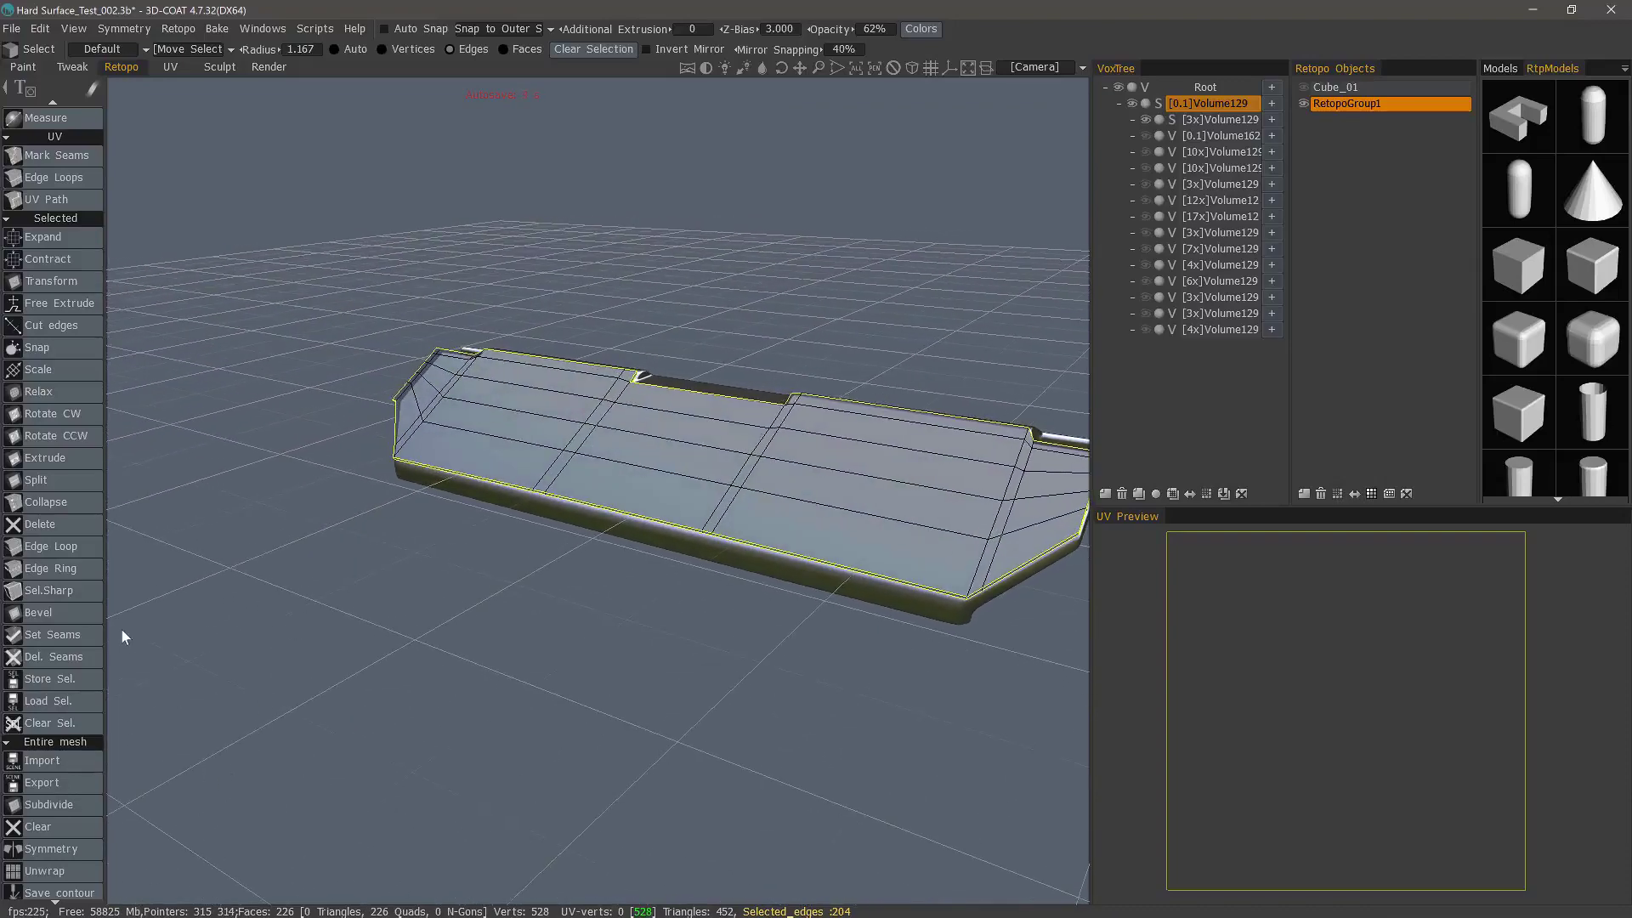
- Bevel the selected sharp edges of the shelled panel with a bevel size of 0.4
click(97, 614)
middle_drag(710, 263, 684, 252)
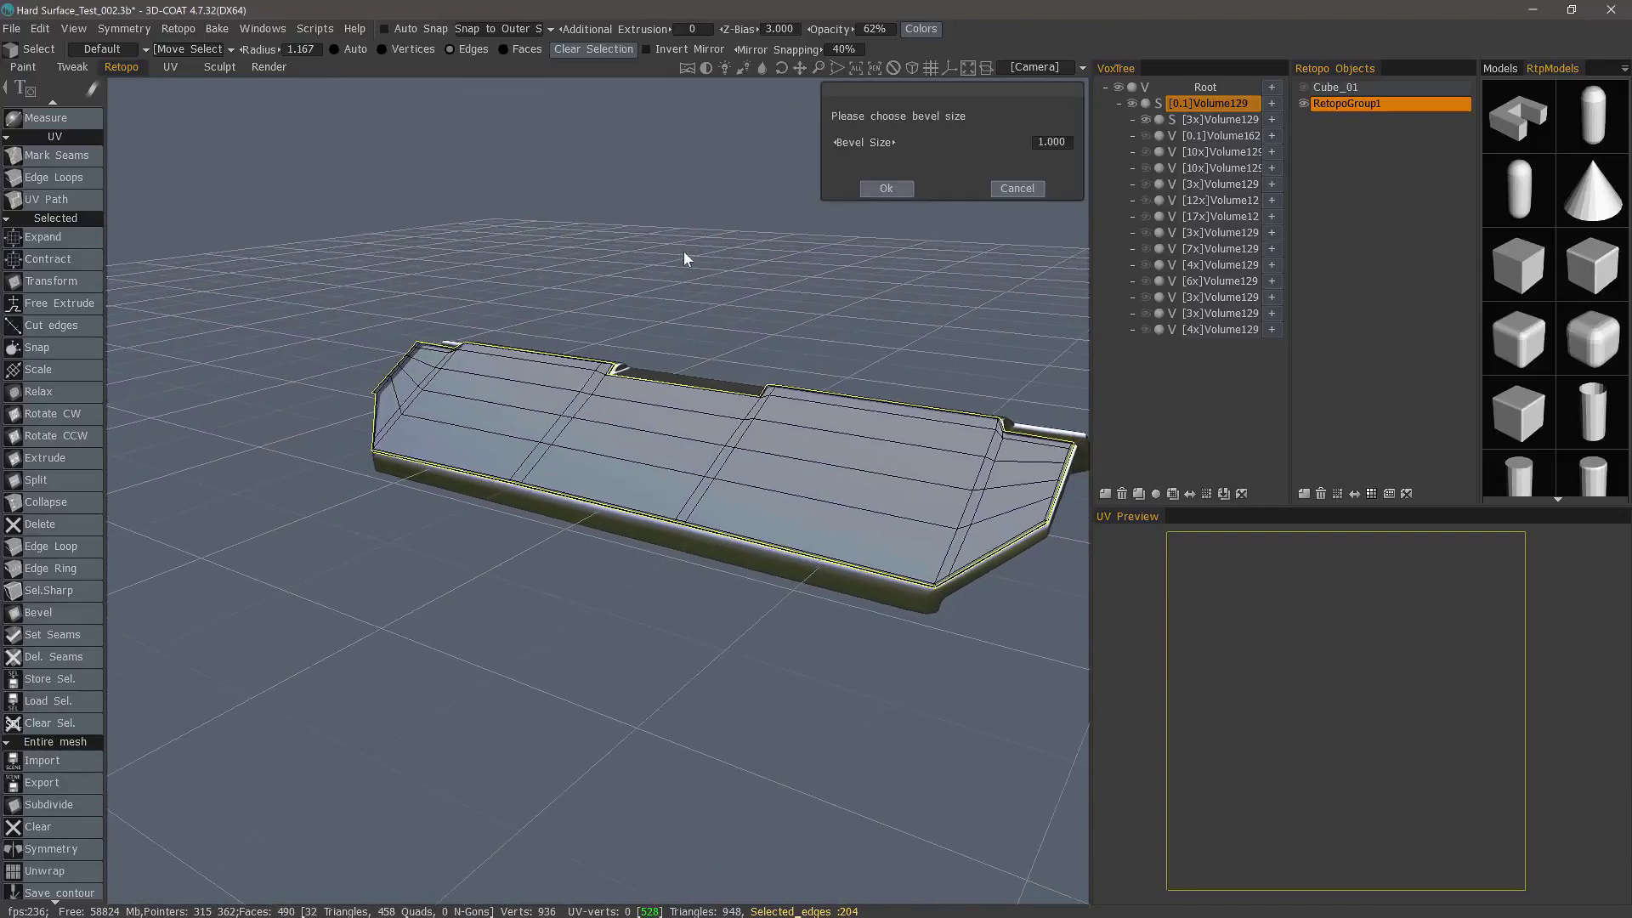
drag(683, 251, 732, 255)
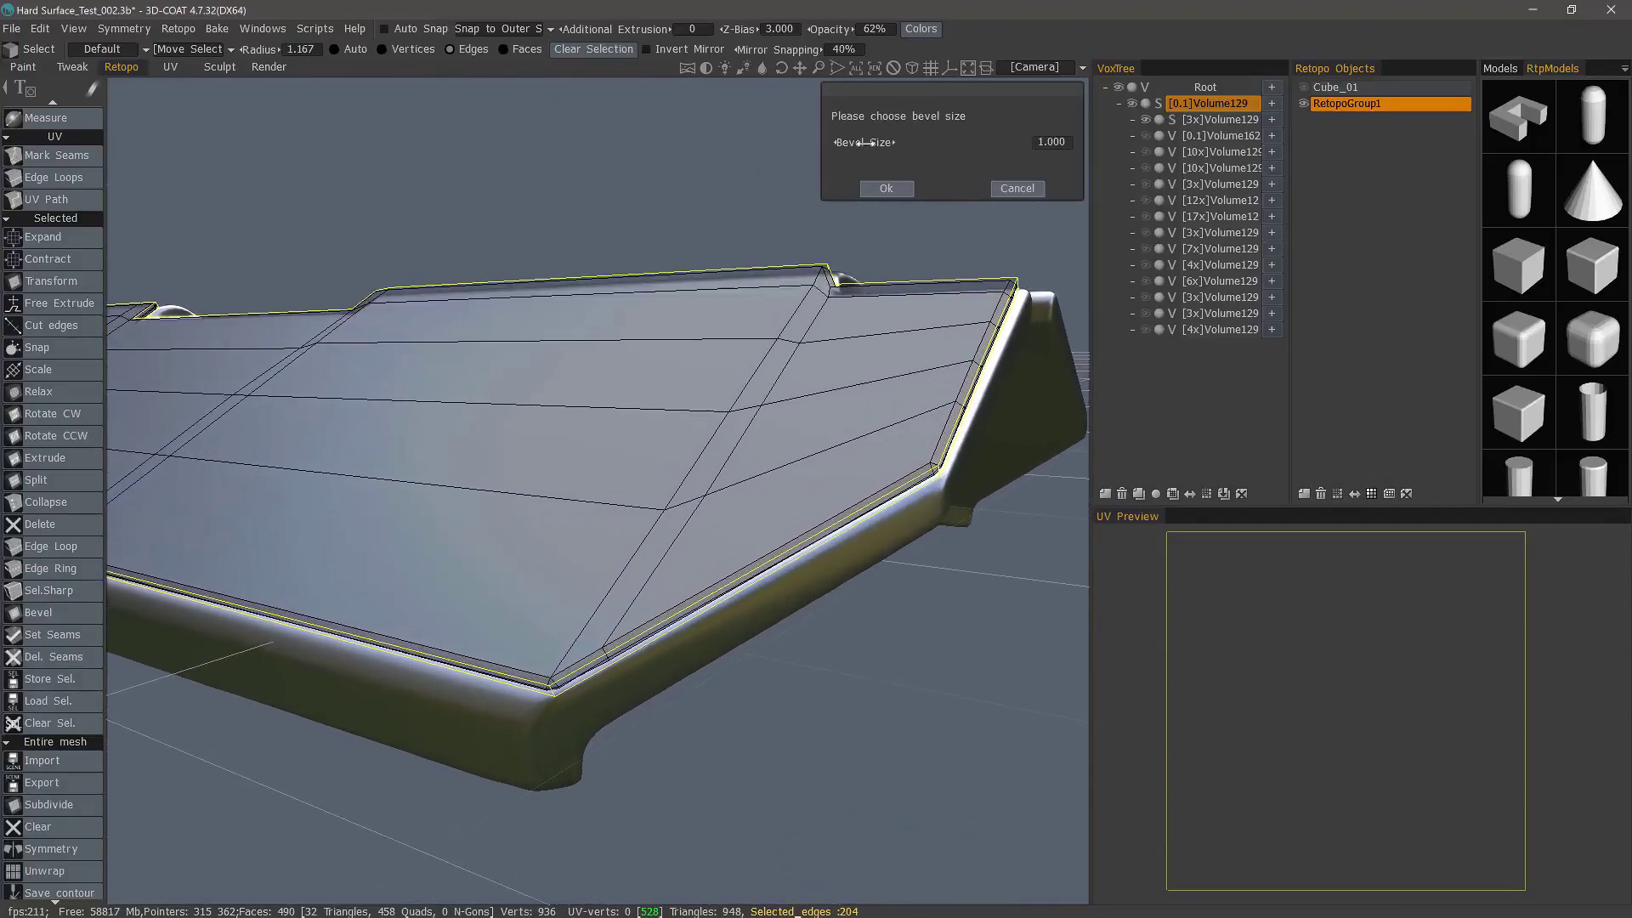
drag(866, 142, 854, 142)
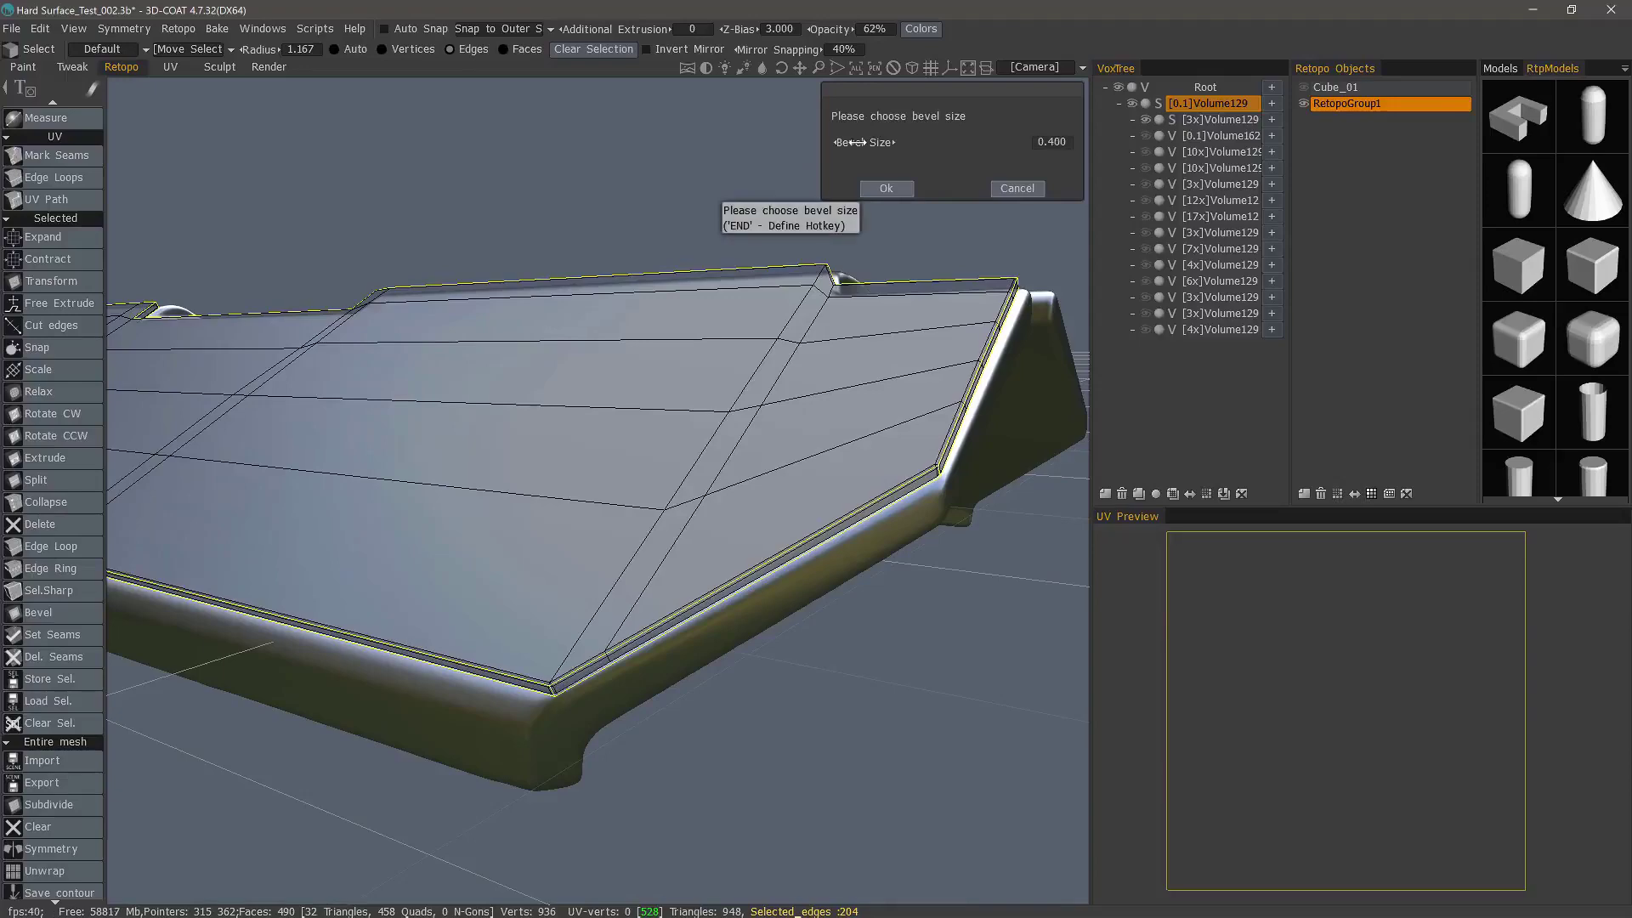
scroll(748, 289, down, 2)
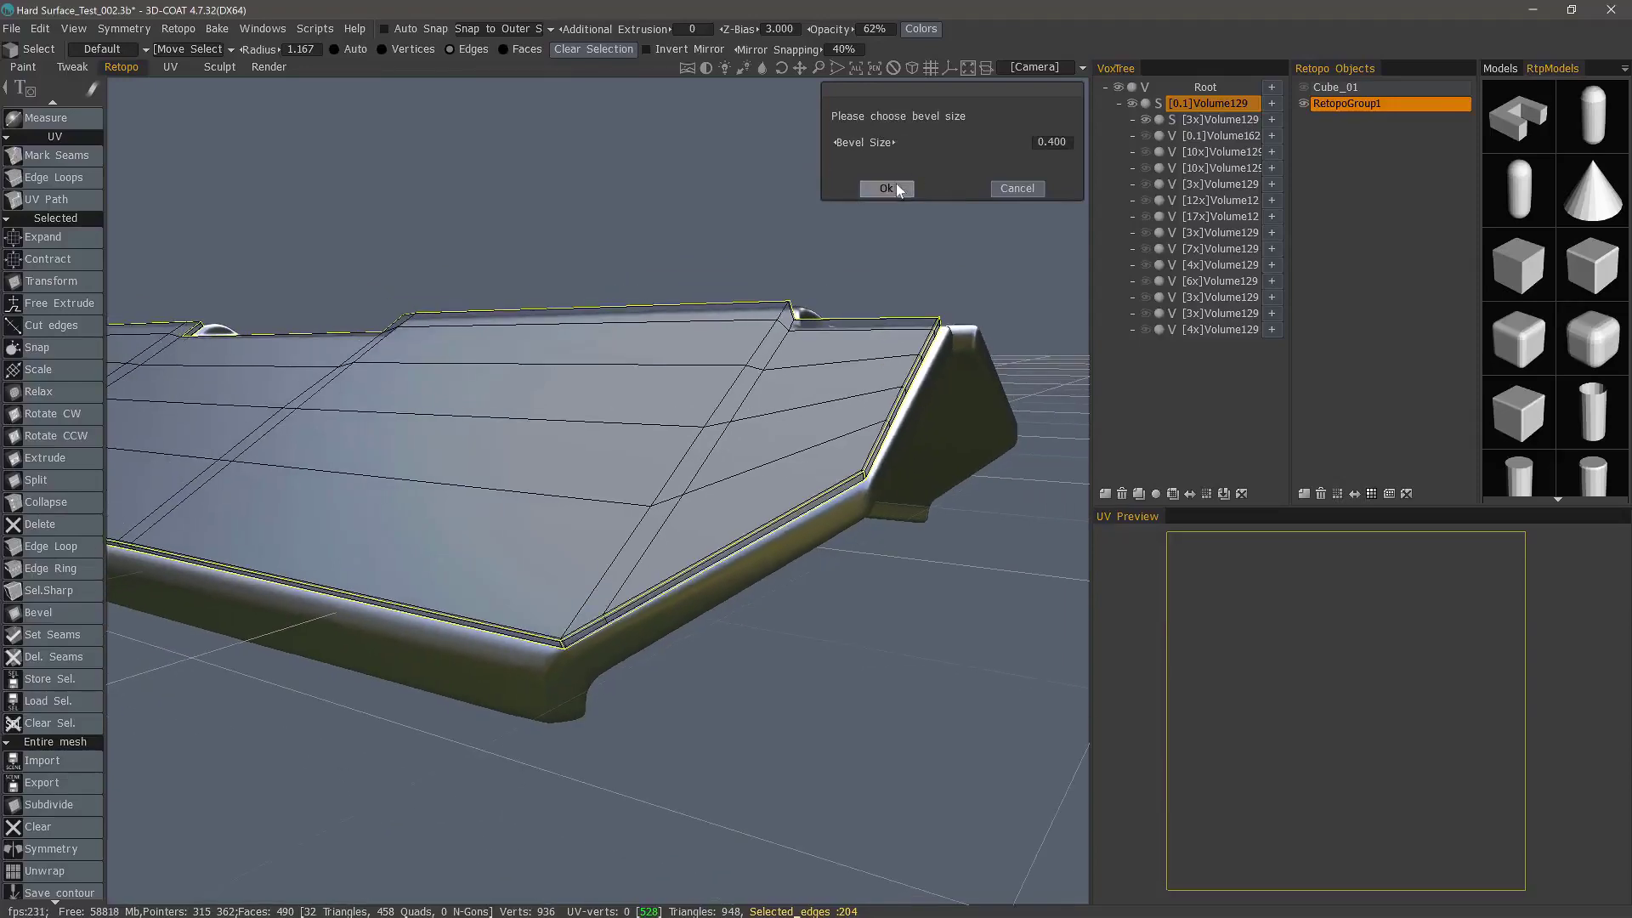
click(886, 188)
drag(748, 288, 502, 336)
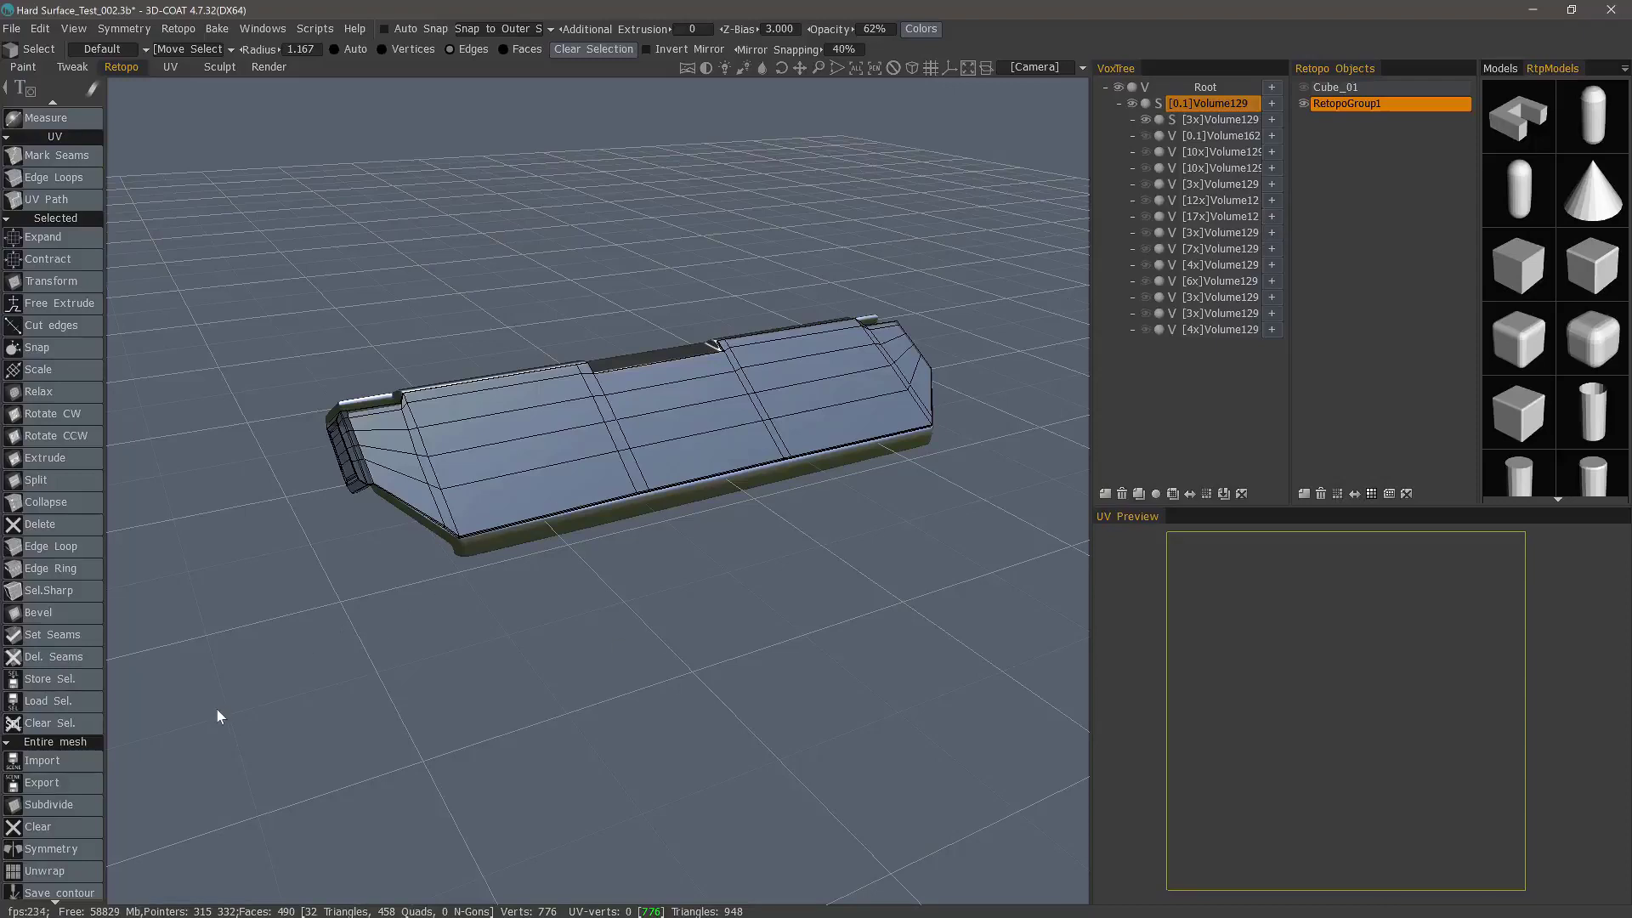
drag(547, 707, 408, 671)
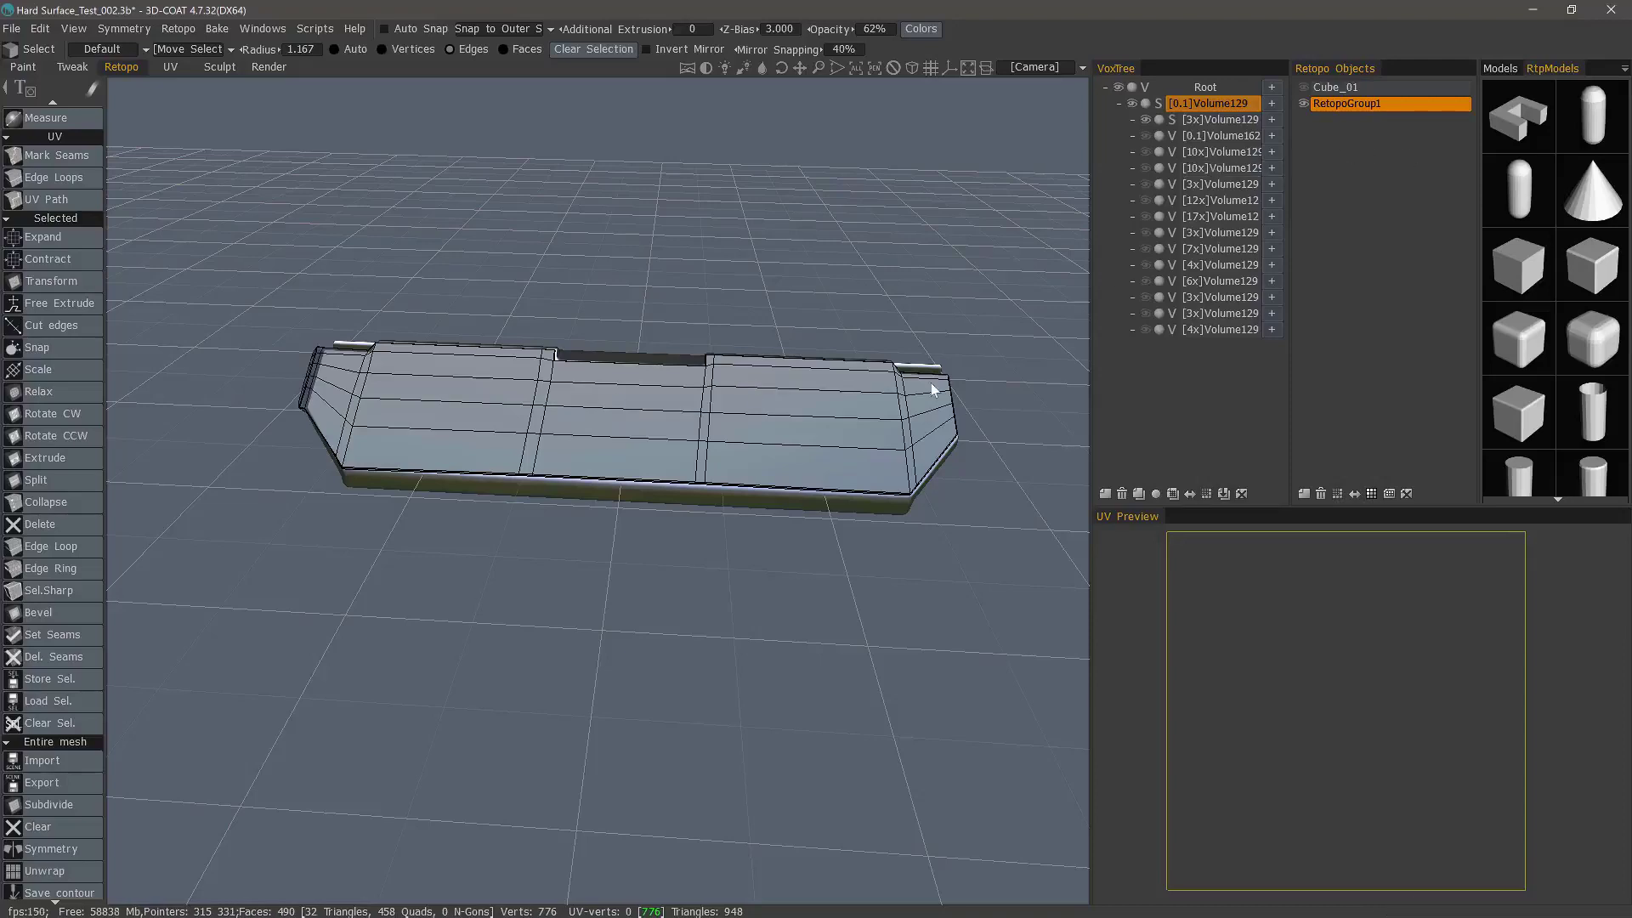
- Clone all of the panel's faces into RetopoGroup1_copy1 and apply the clone without snapping it to the voxel/reference mesh
click(517, 49)
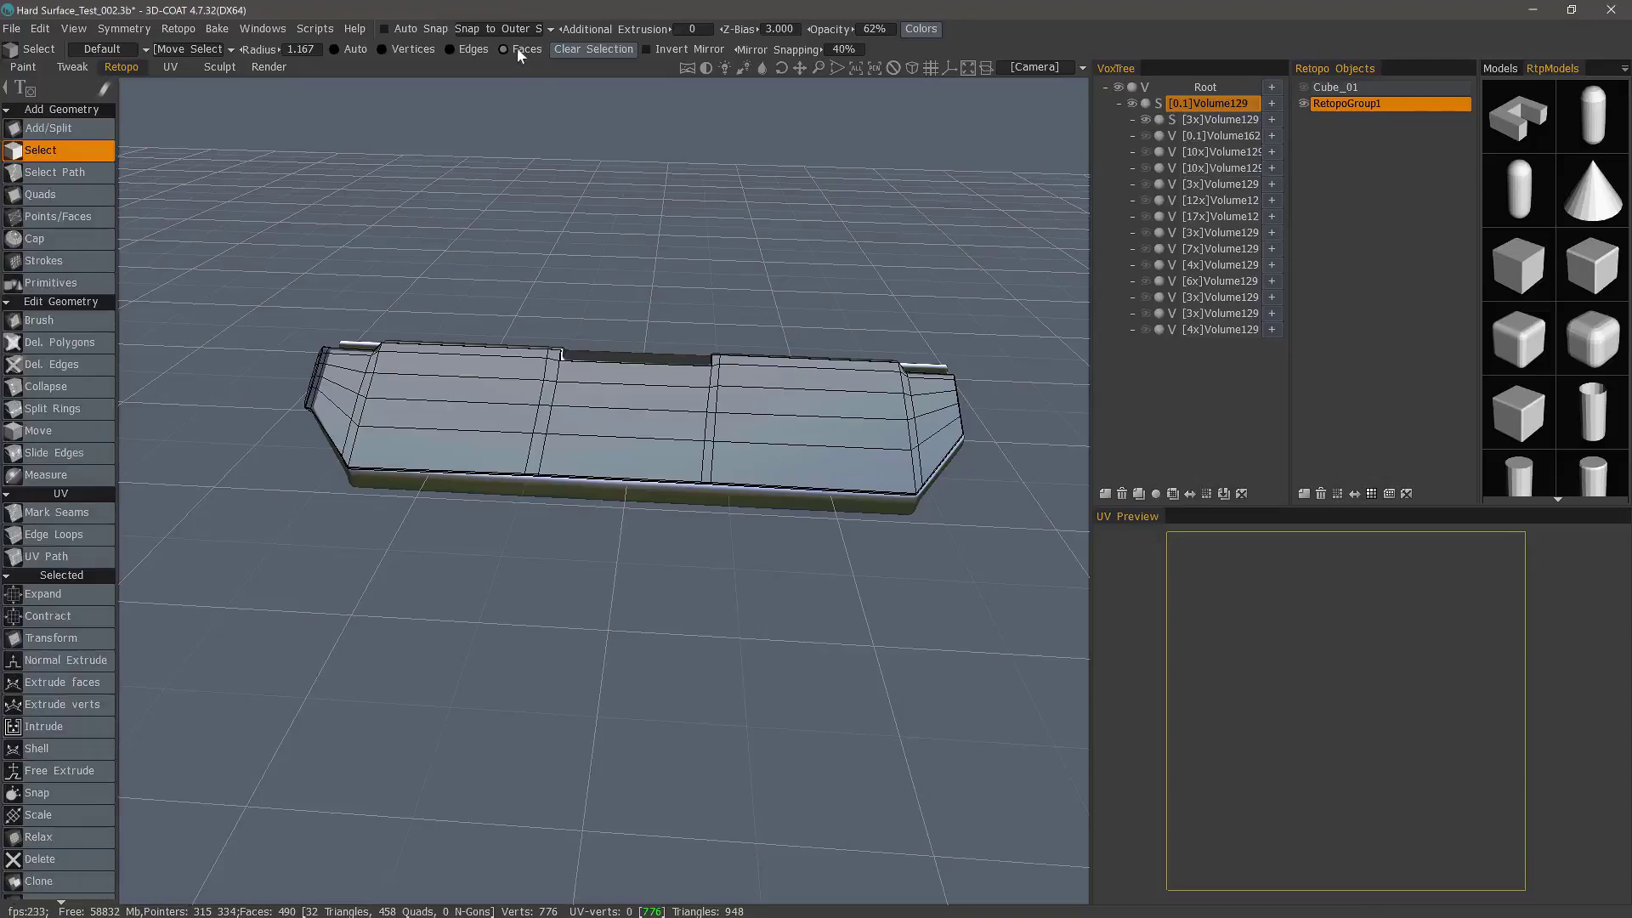
key(ctrl+a)
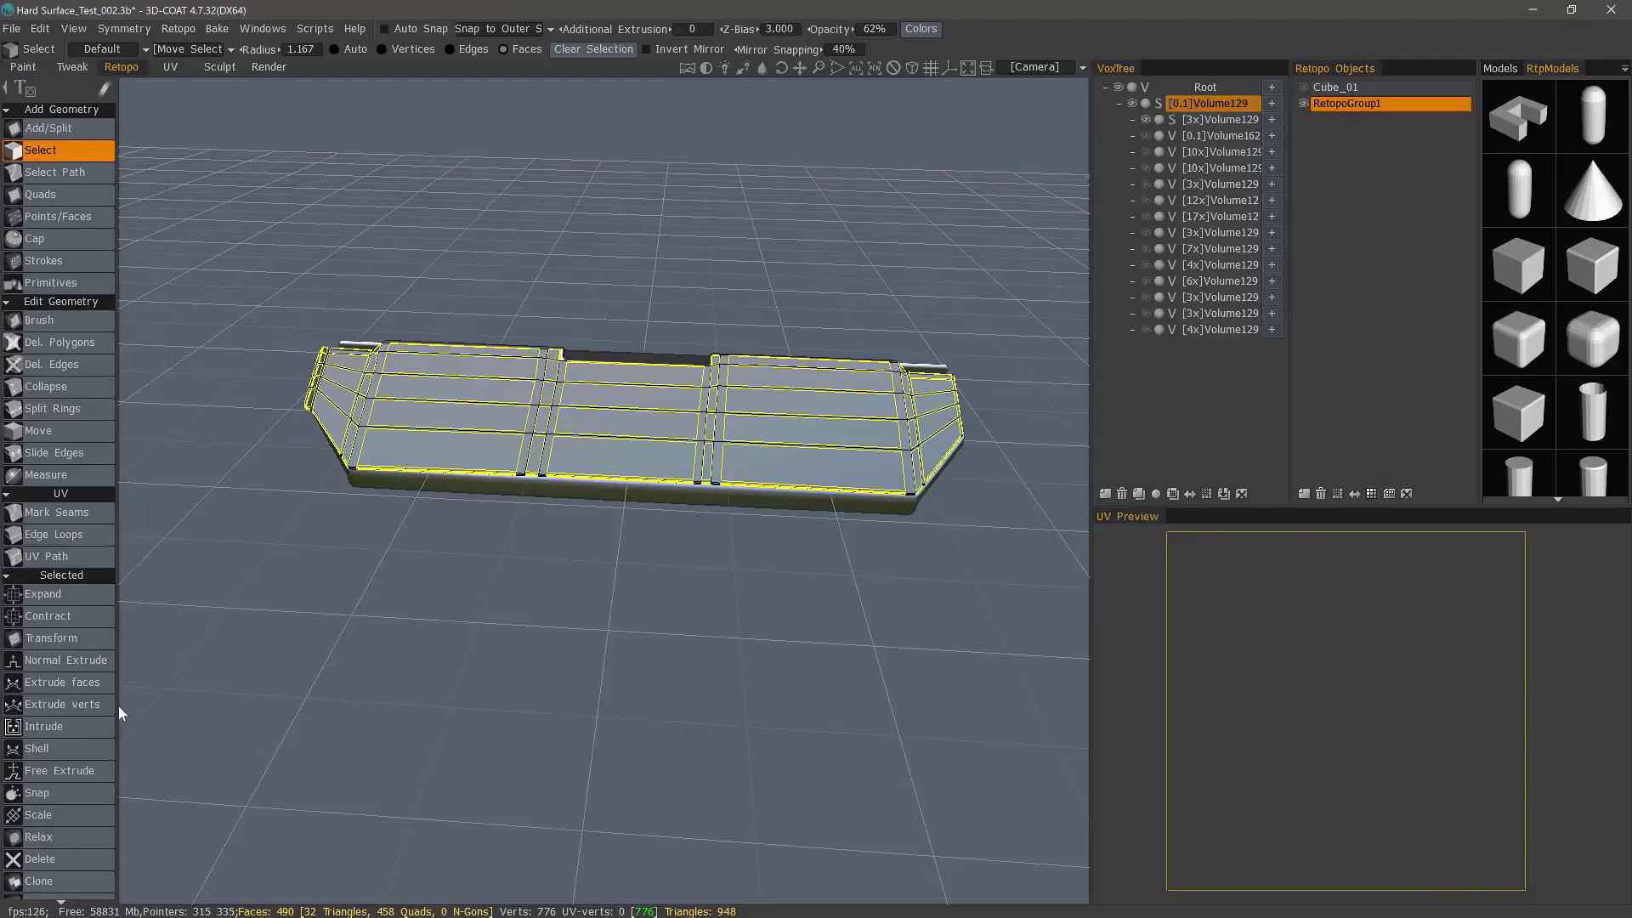
scroll(89, 721, down, 5)
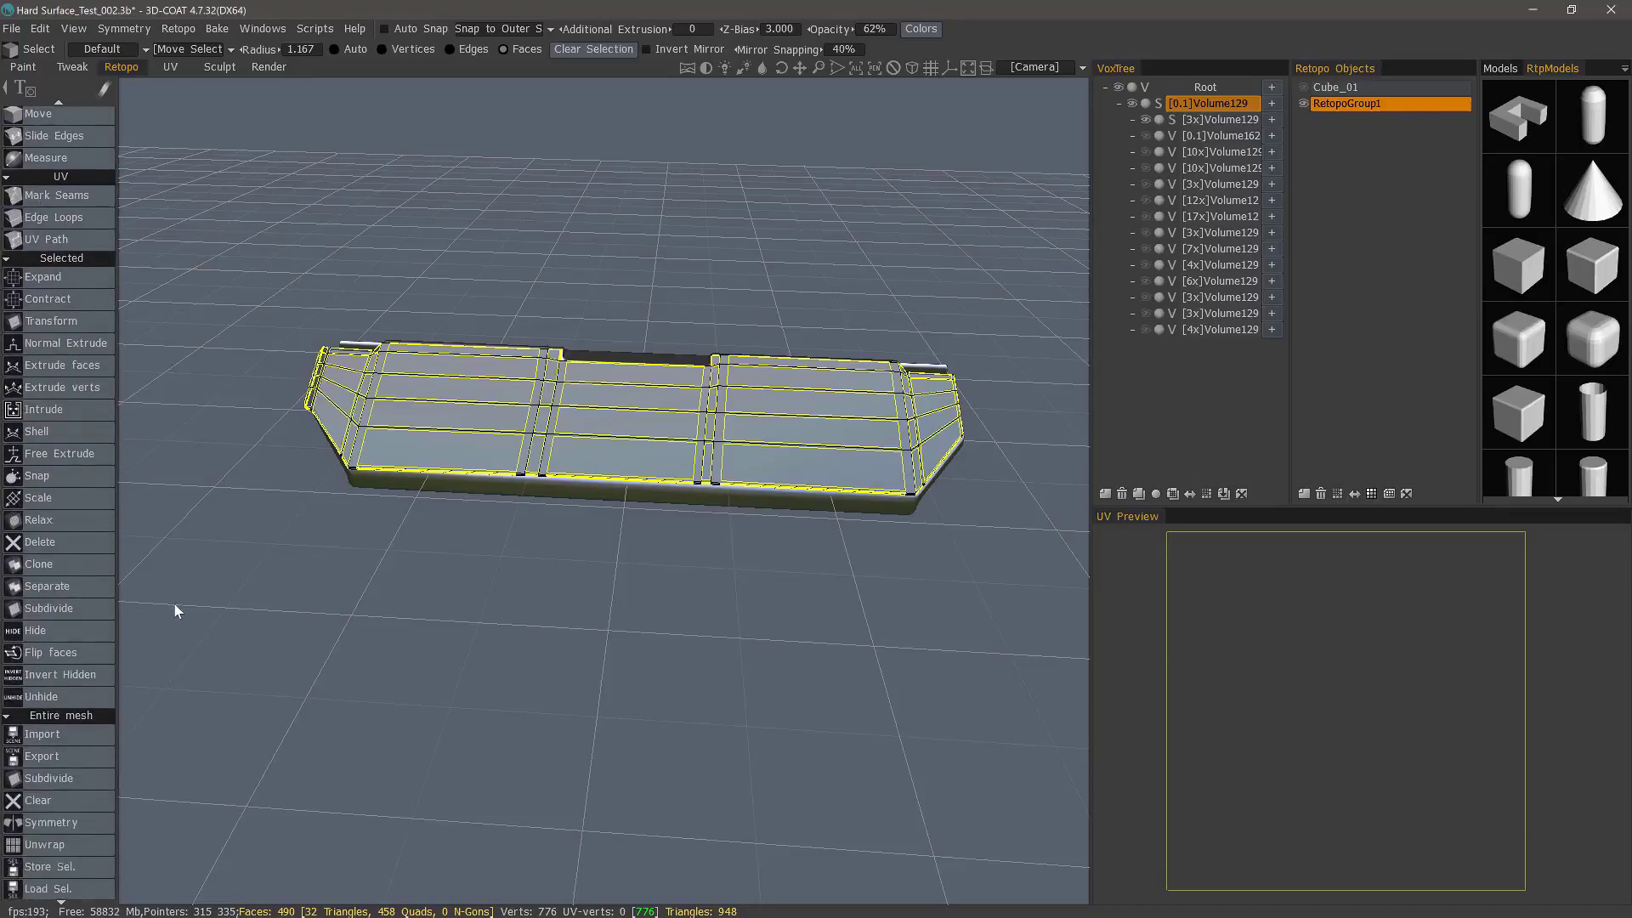
click(78, 563)
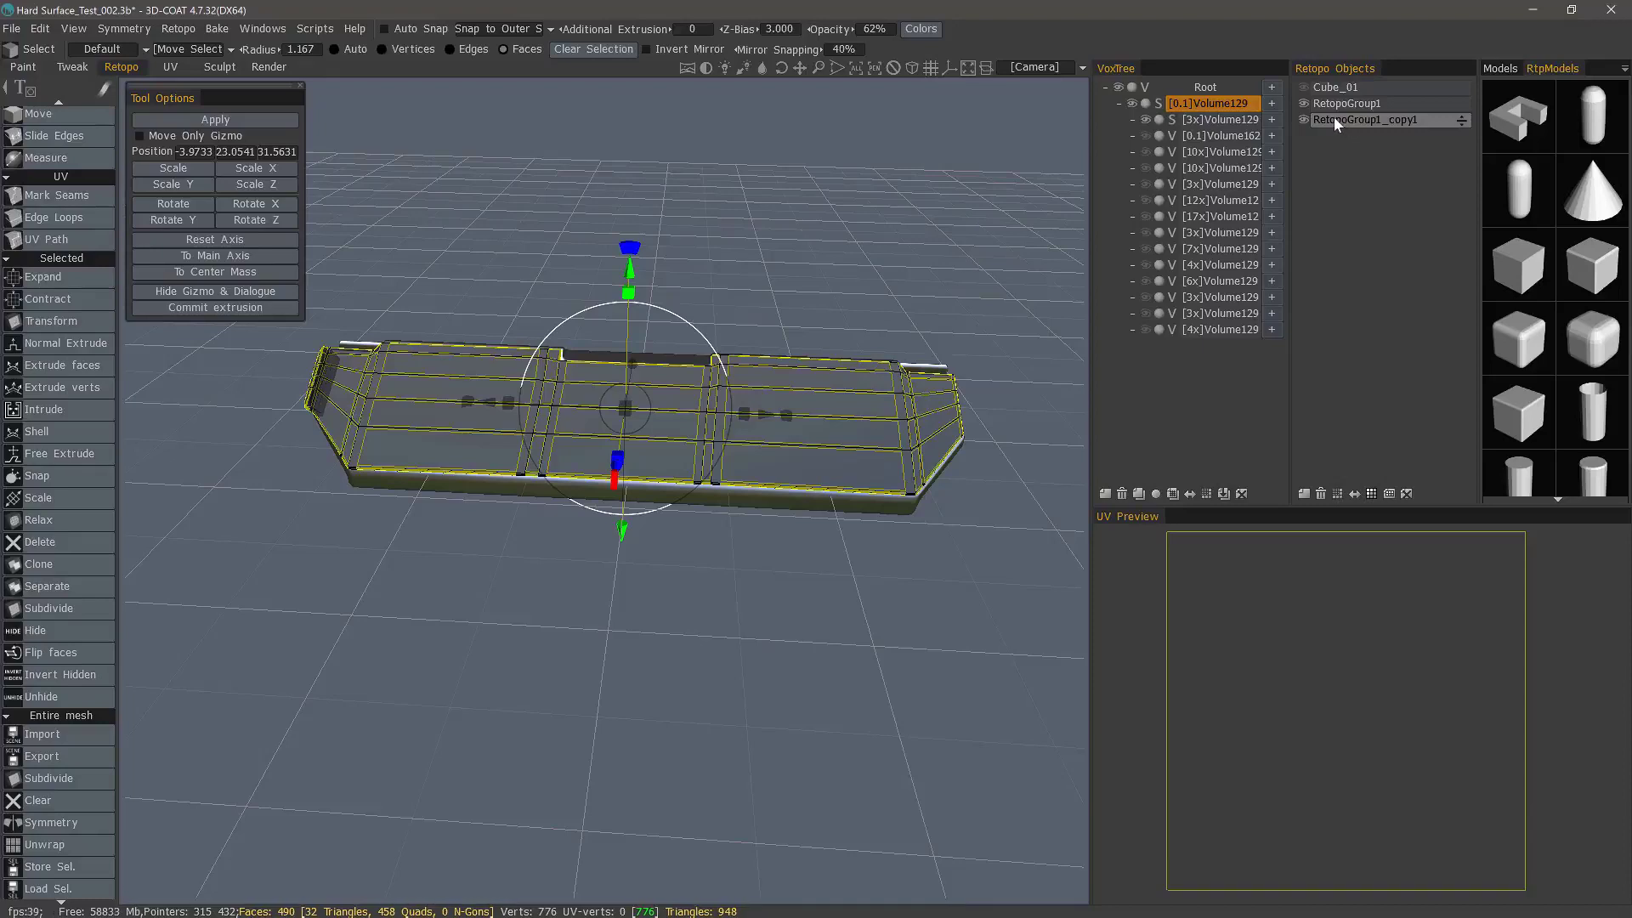
click(1334, 121)
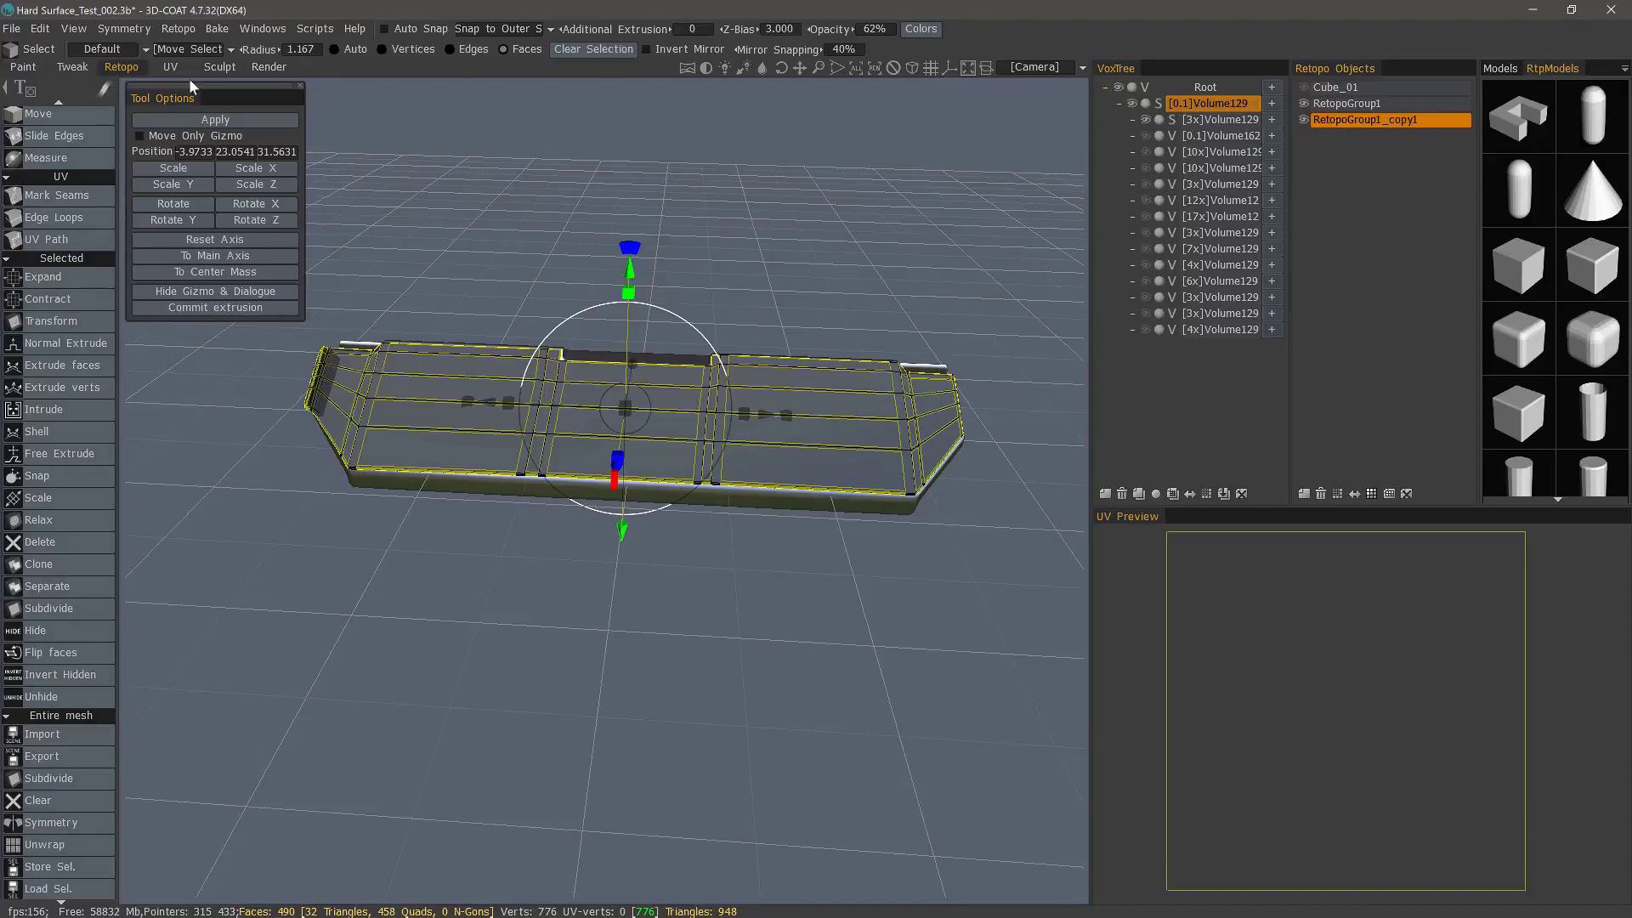
click(216, 121)
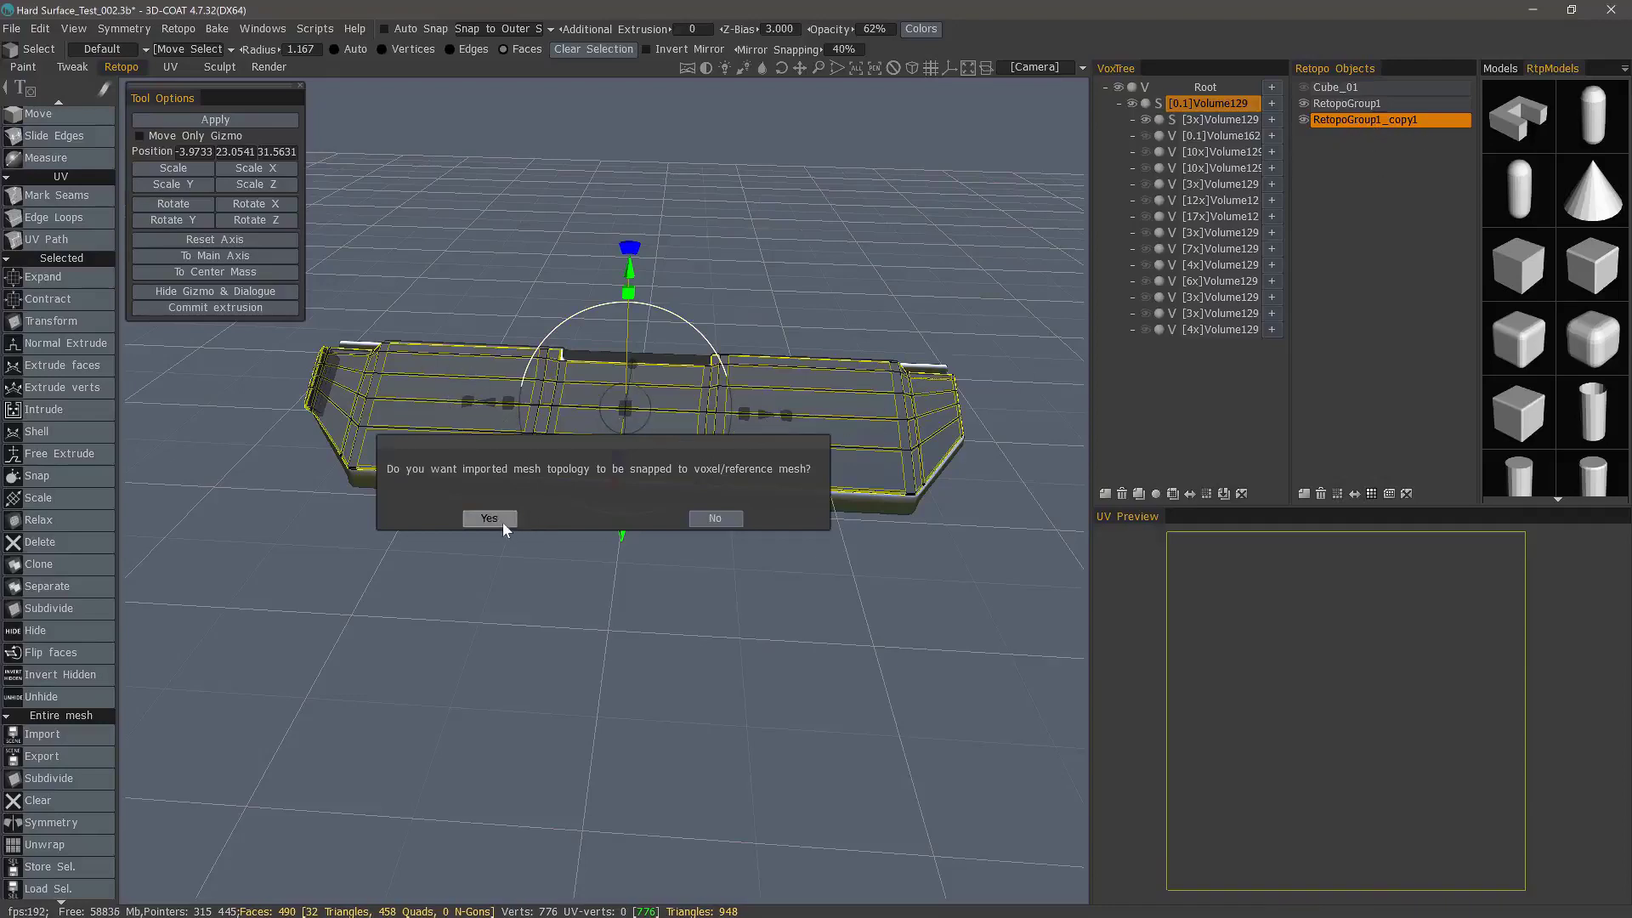
click(727, 520)
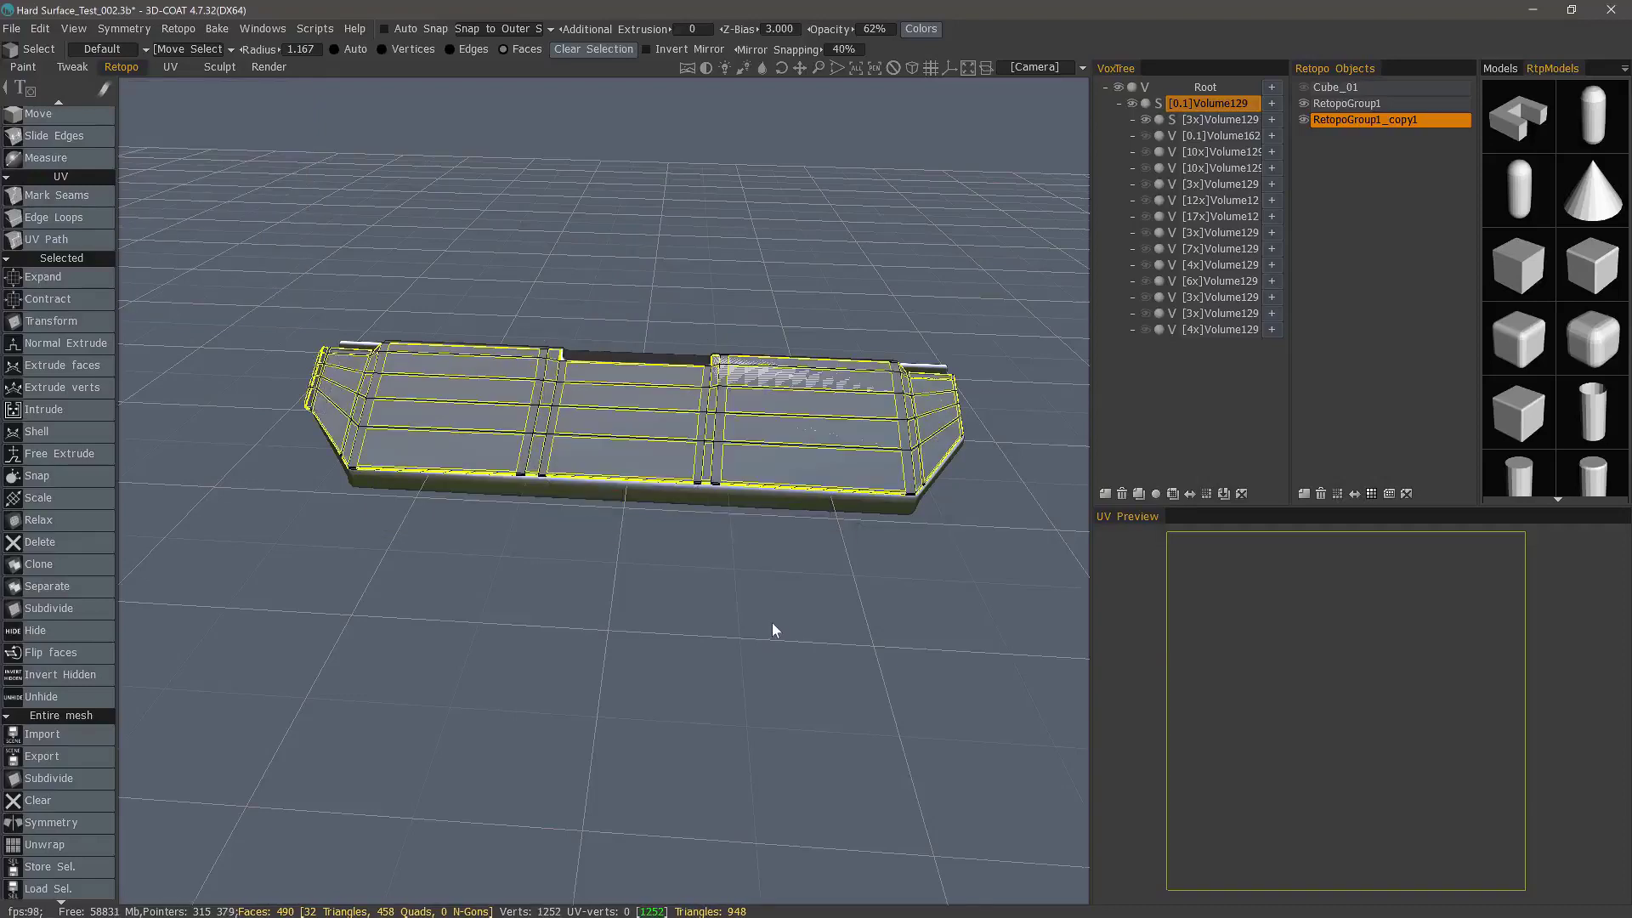
- Hide RetopoGroup1 and subdivide the entire RetopoGroup1_copy1 mesh twice
click(1304, 103)
drag(386, 262, 595, 265)
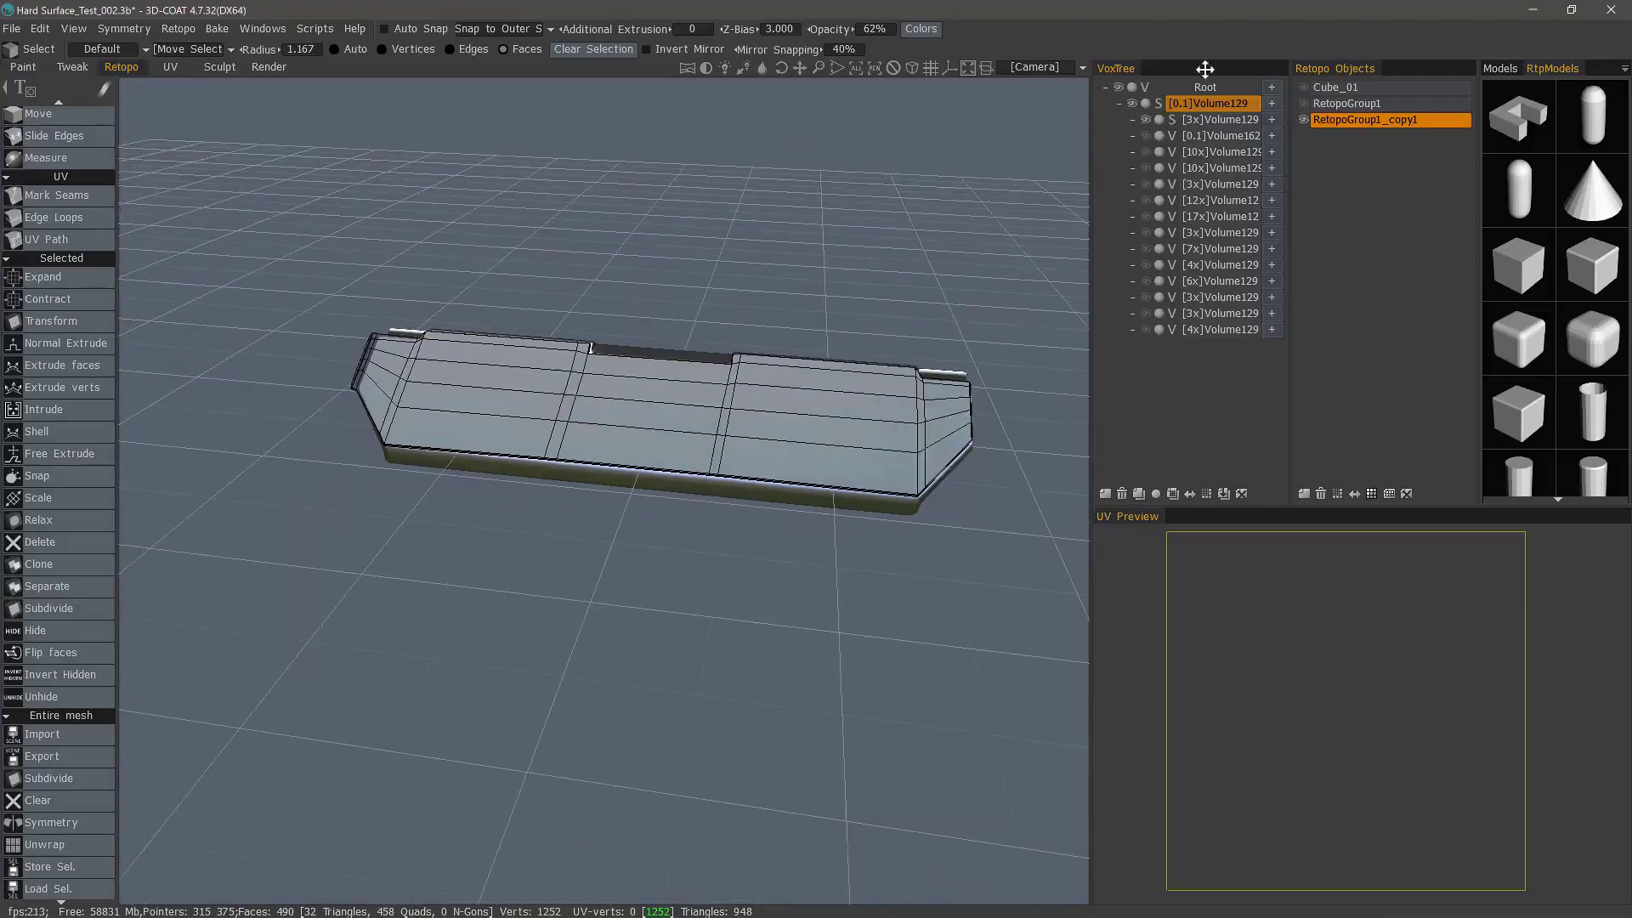
click(1356, 121)
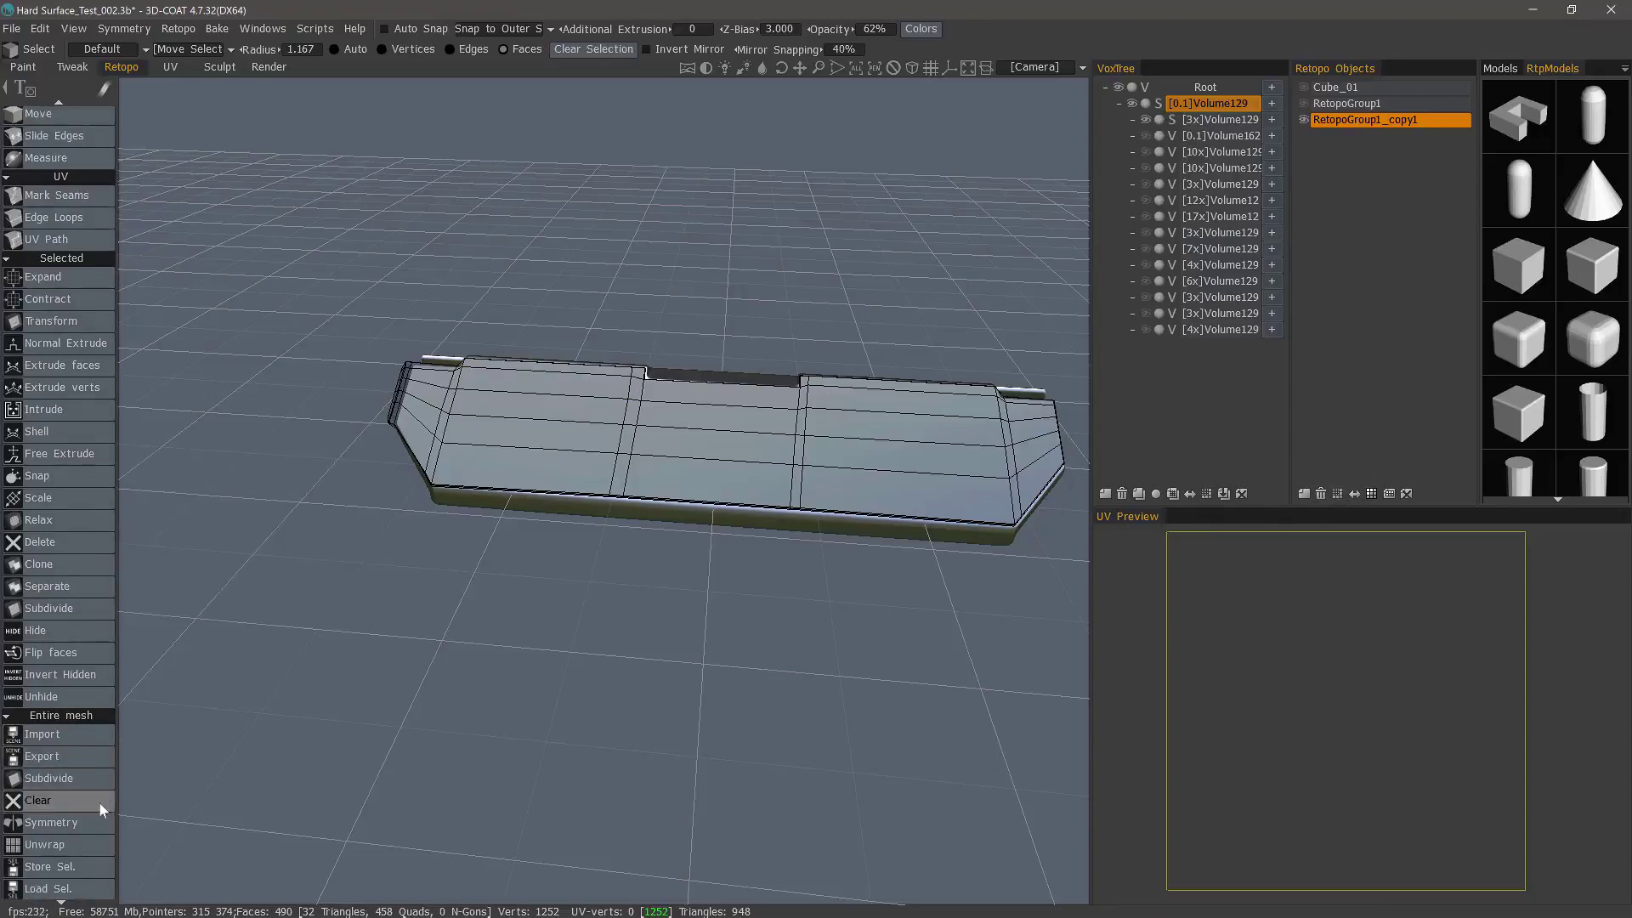
scroll(85, 646, down, 1)
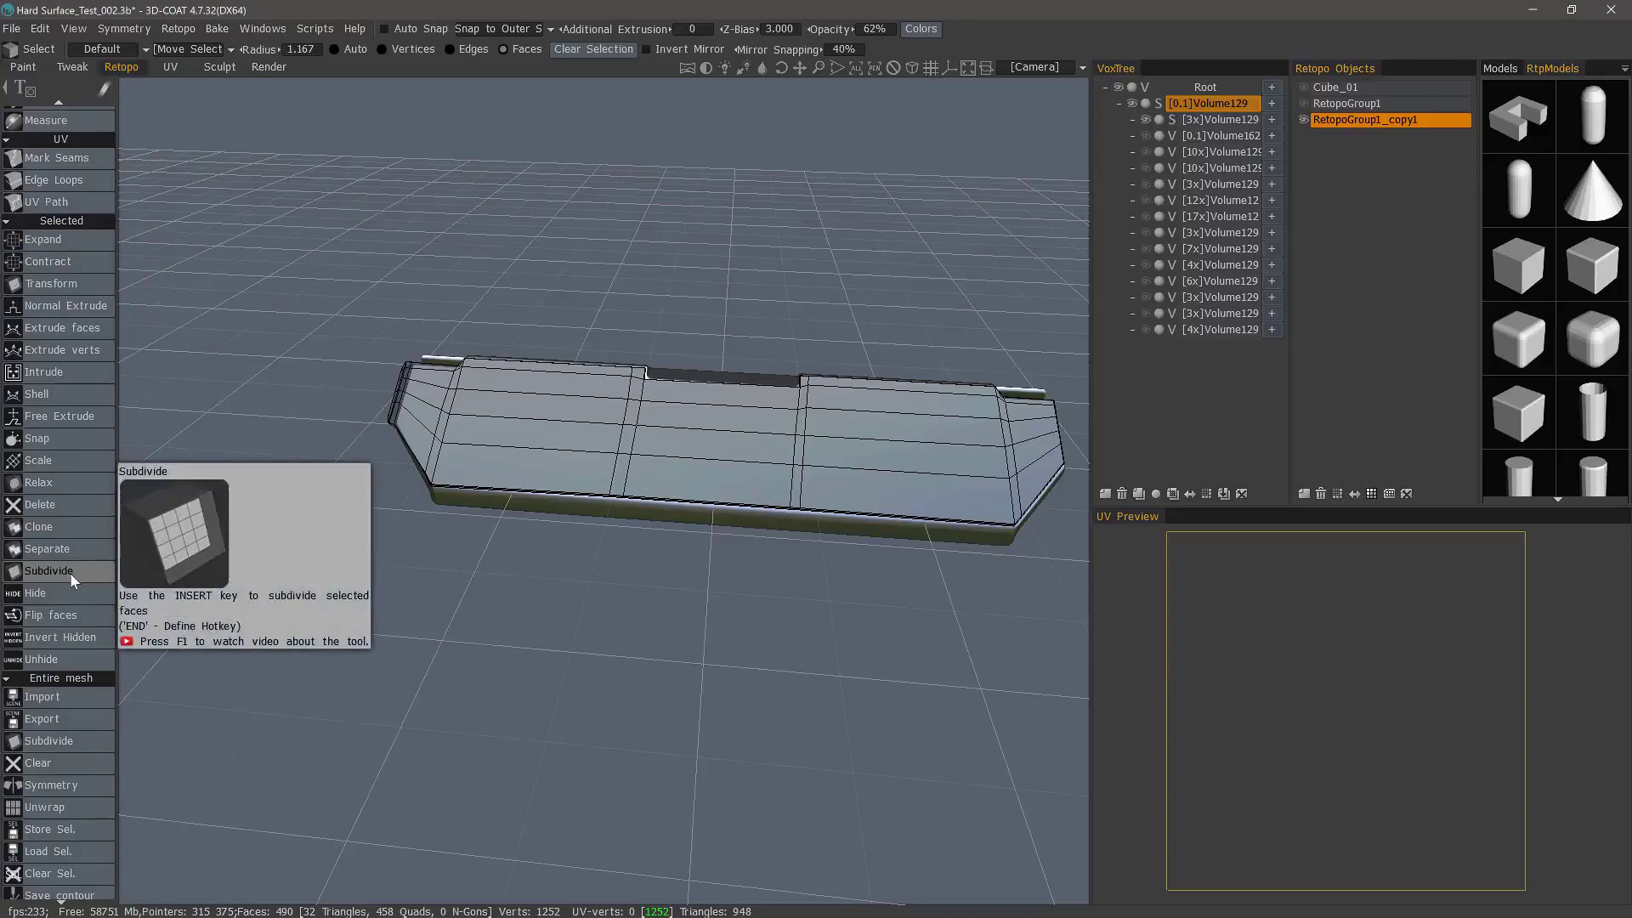
click(74, 742)
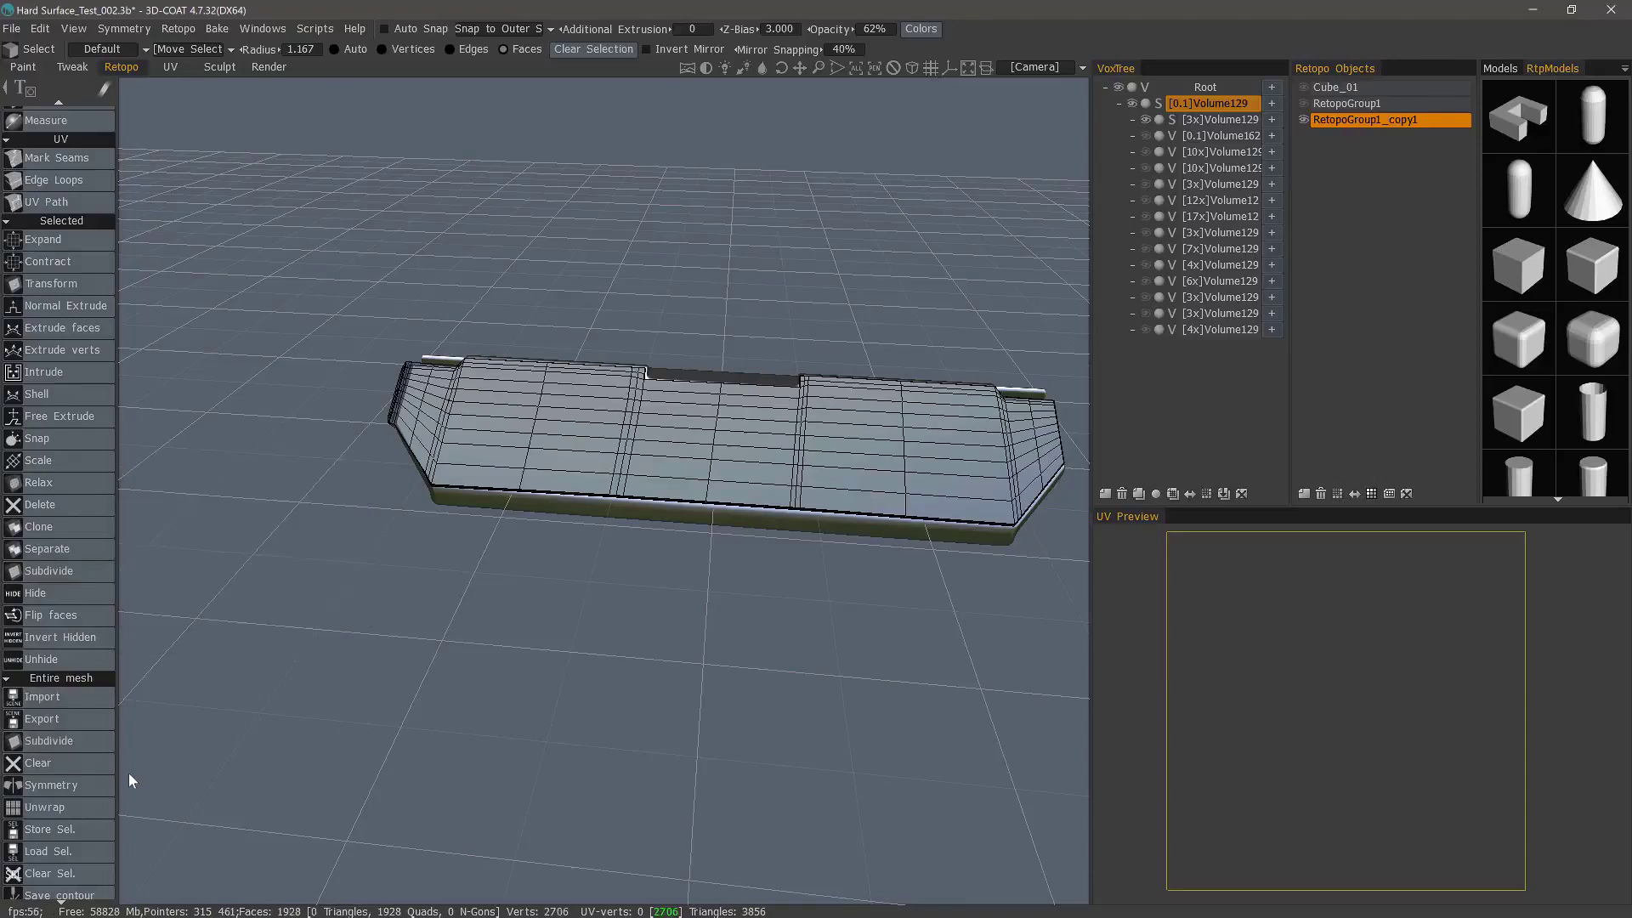
drag(134, 775, 133, 773)
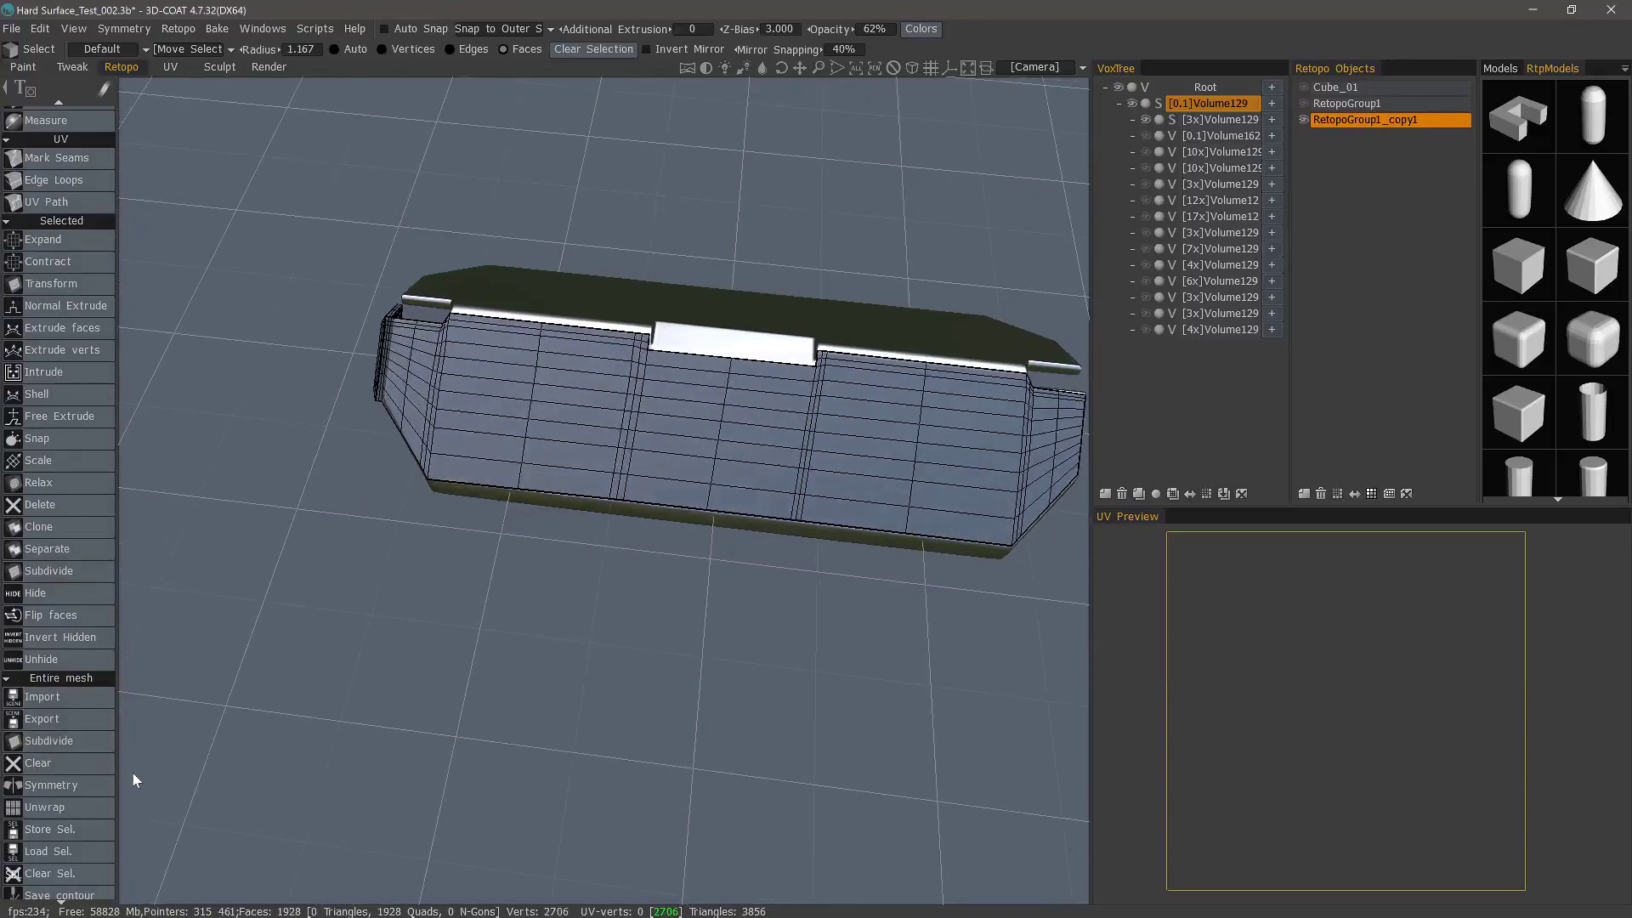
click(71, 741)
drag(278, 736, 292, 124)
- Add a new sculpt volume in the Sculpt room and convert the visible retopo mesh into a sculpt mesh on it
click(219, 68)
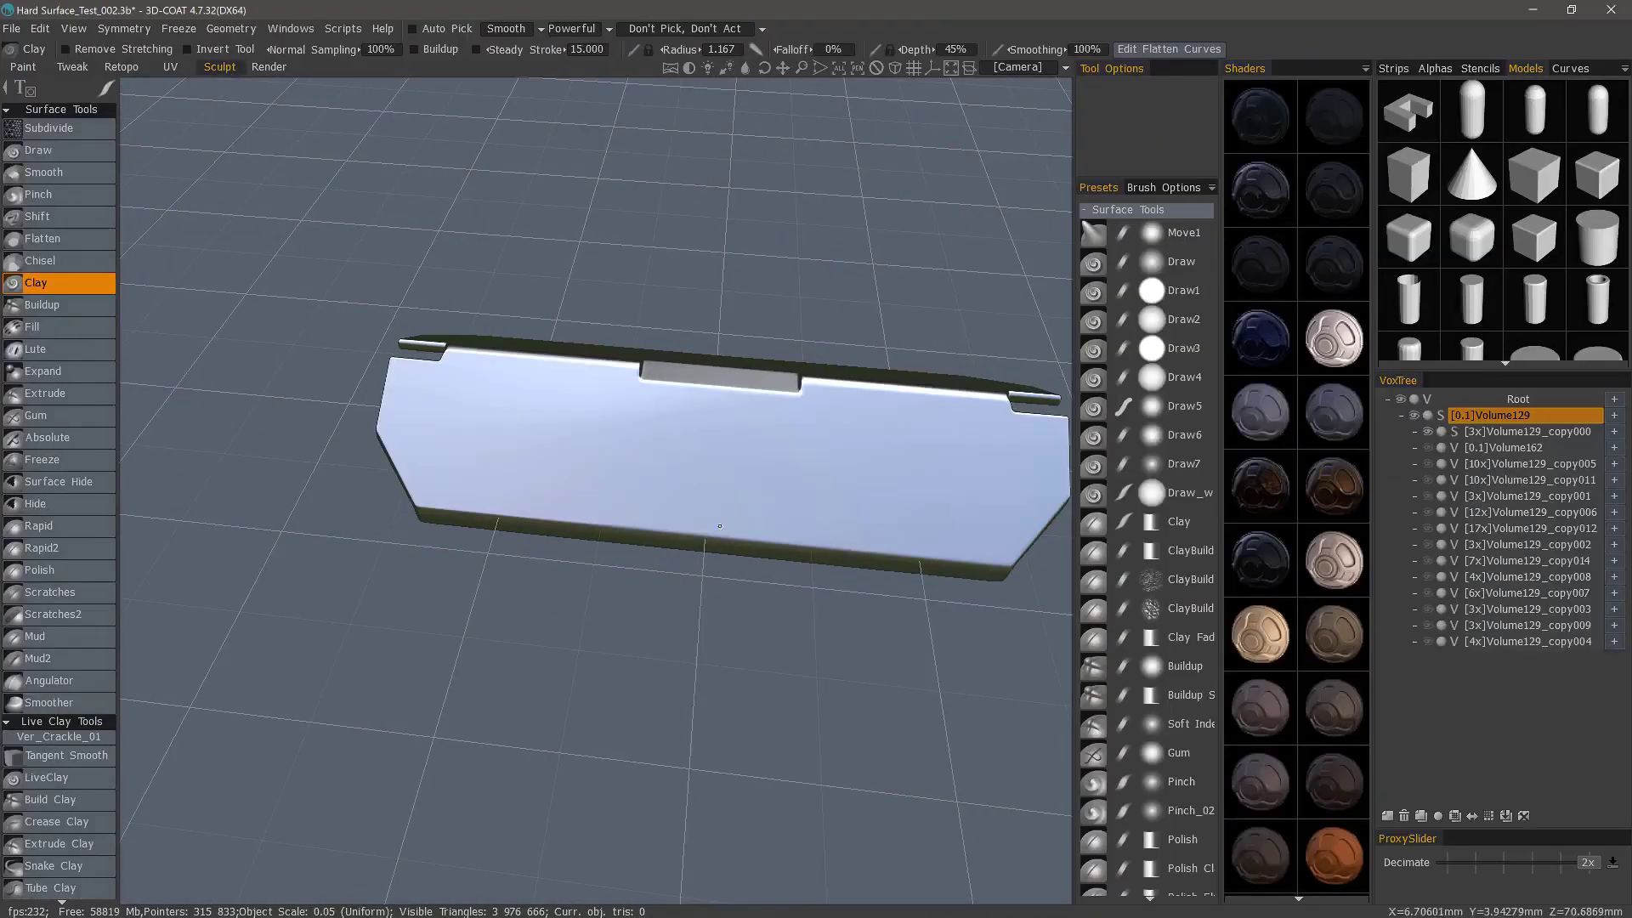
click(1388, 816)
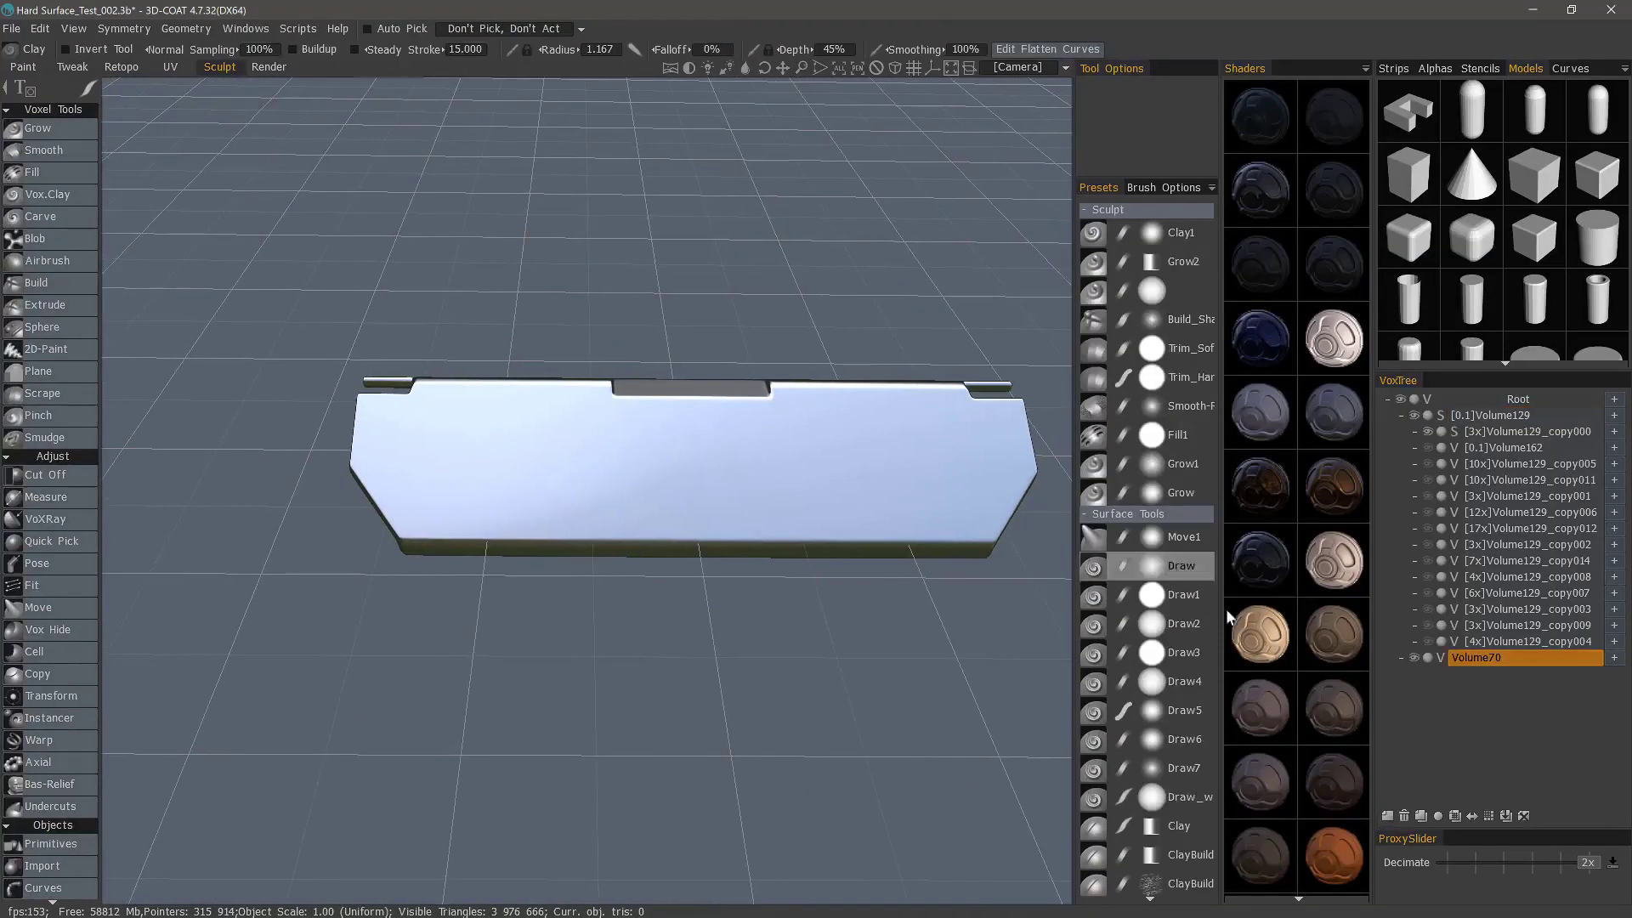
click(193, 30)
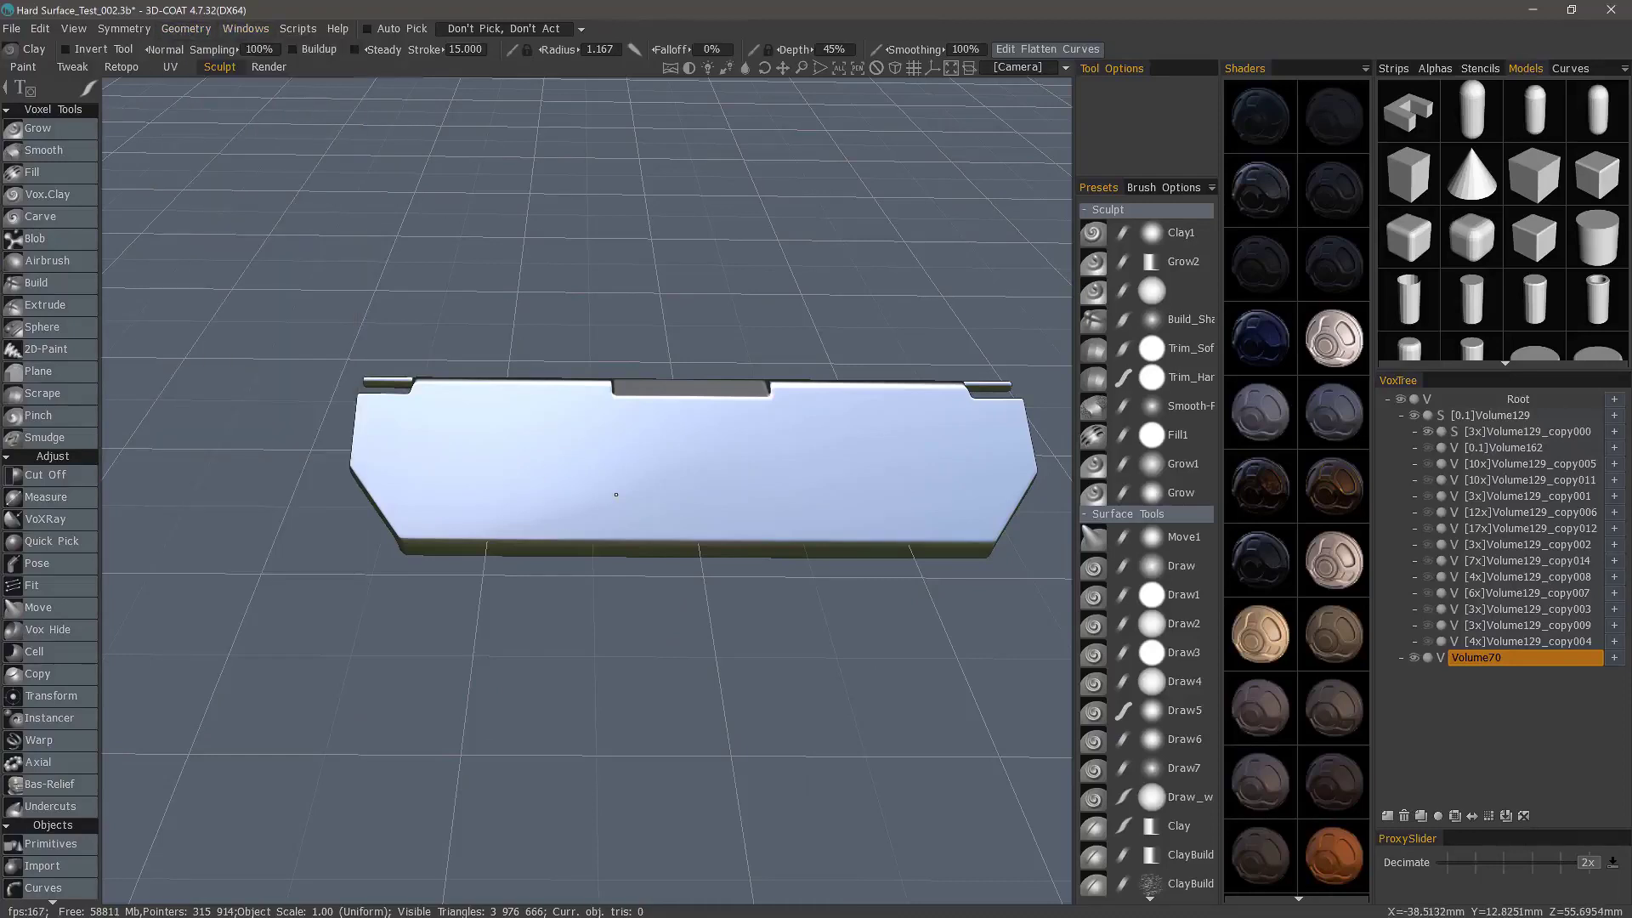
click(185, 30)
drag(680, 289, 356, 568)
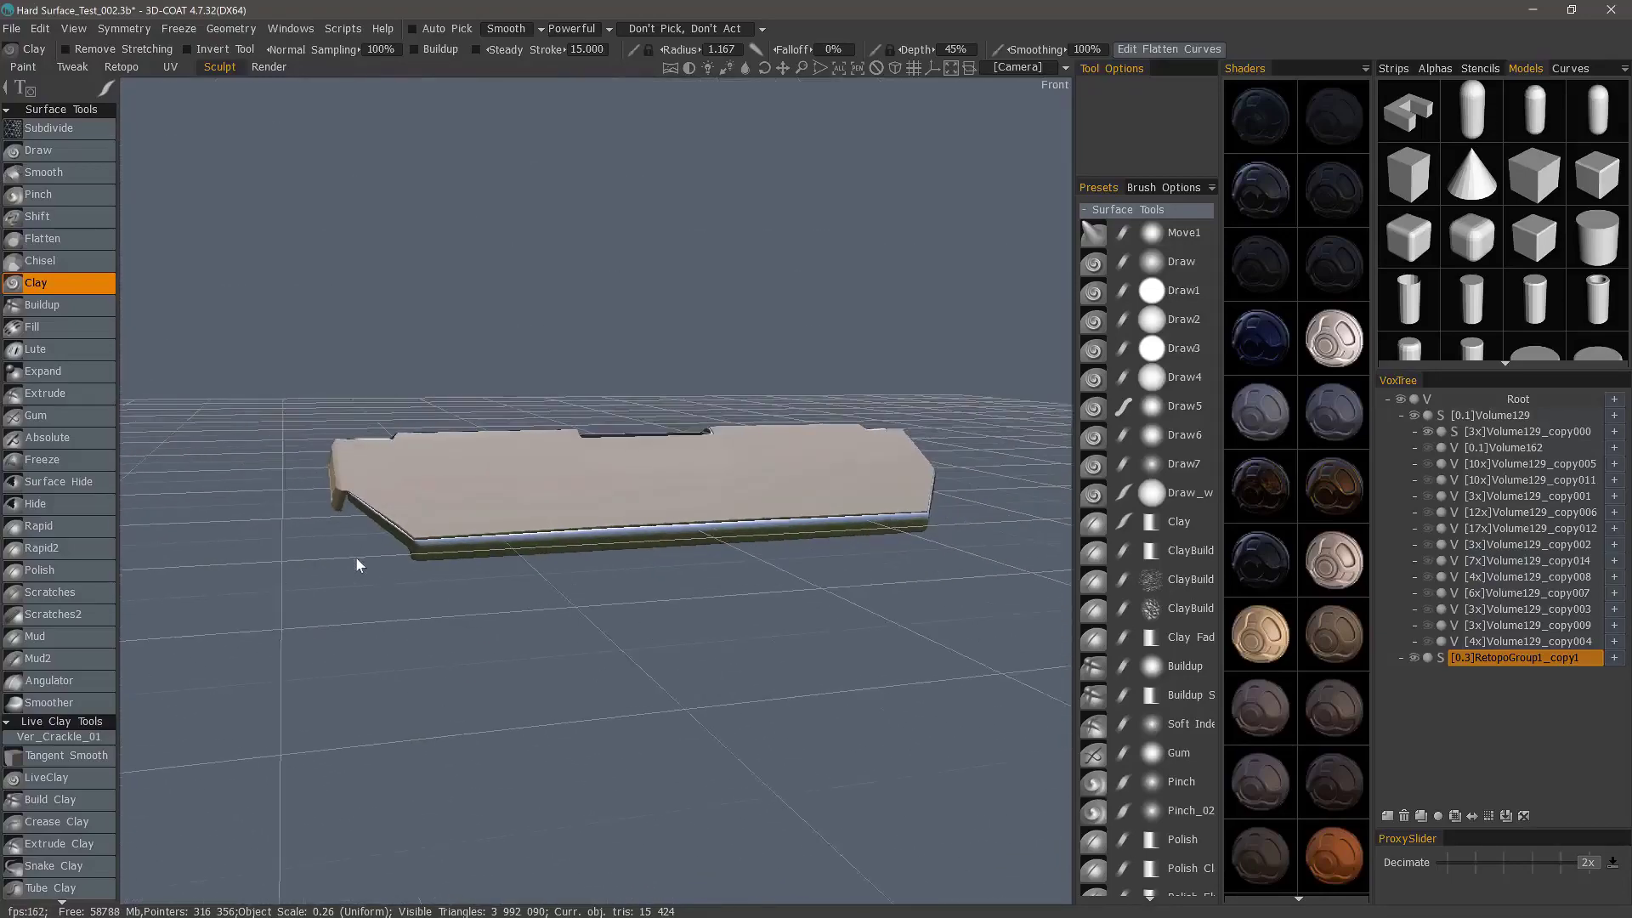
- Return to the Retopo room, hide RetopoGroup1_copy1 and show the low-poly RetopoGroup1 again
click(121, 66)
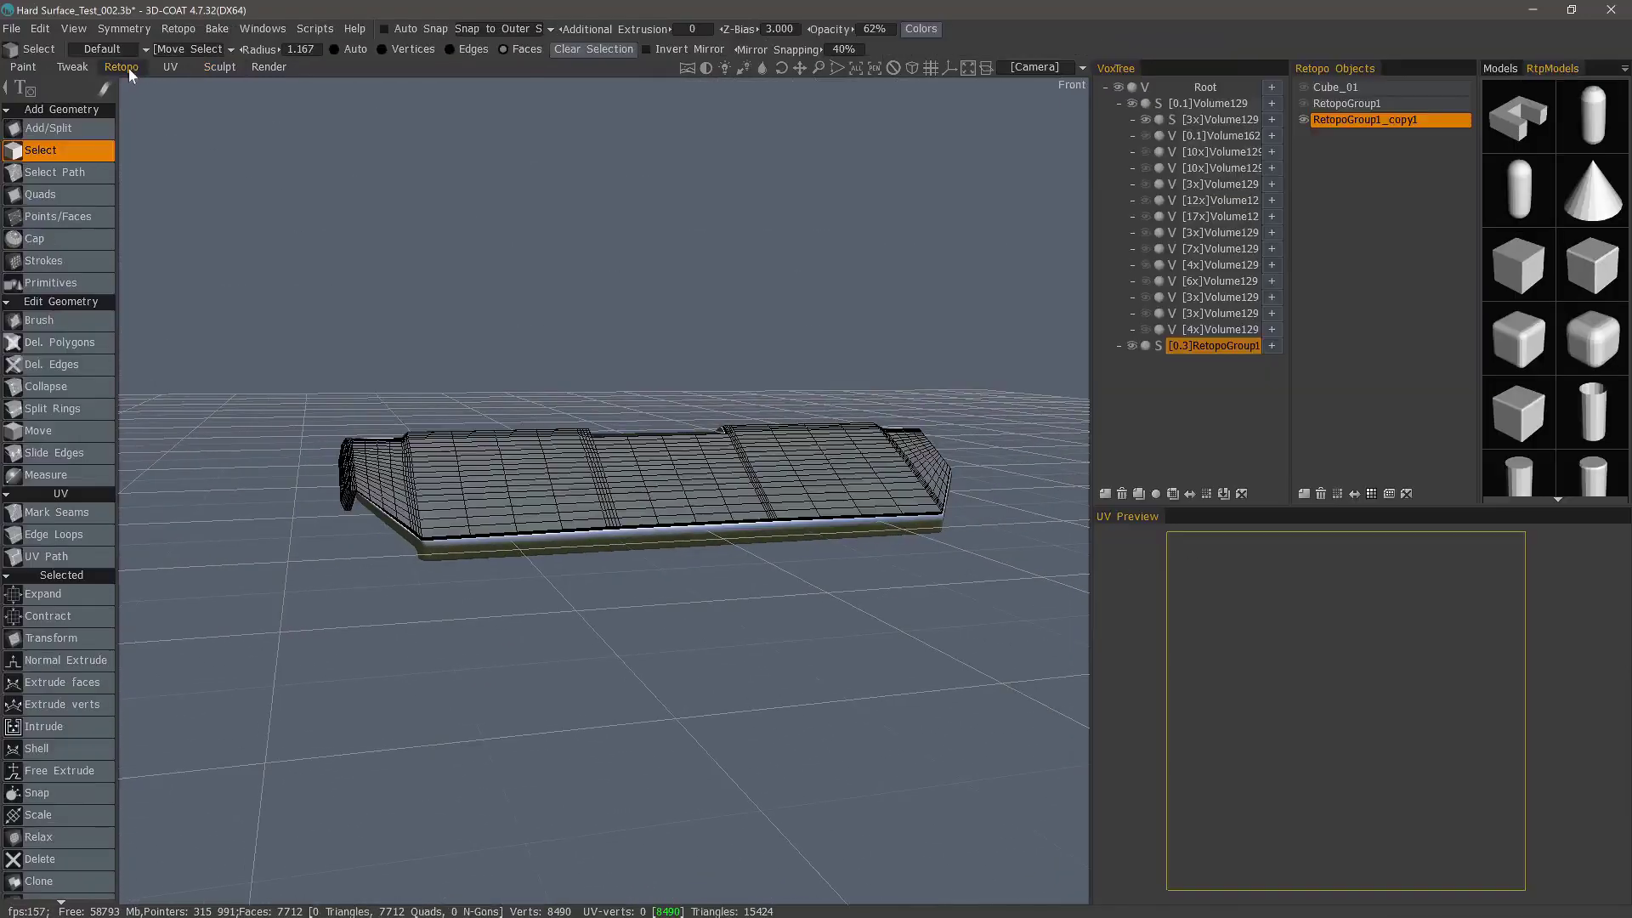
click(1303, 120)
click(1303, 104)
drag(680, 595, 544, 714)
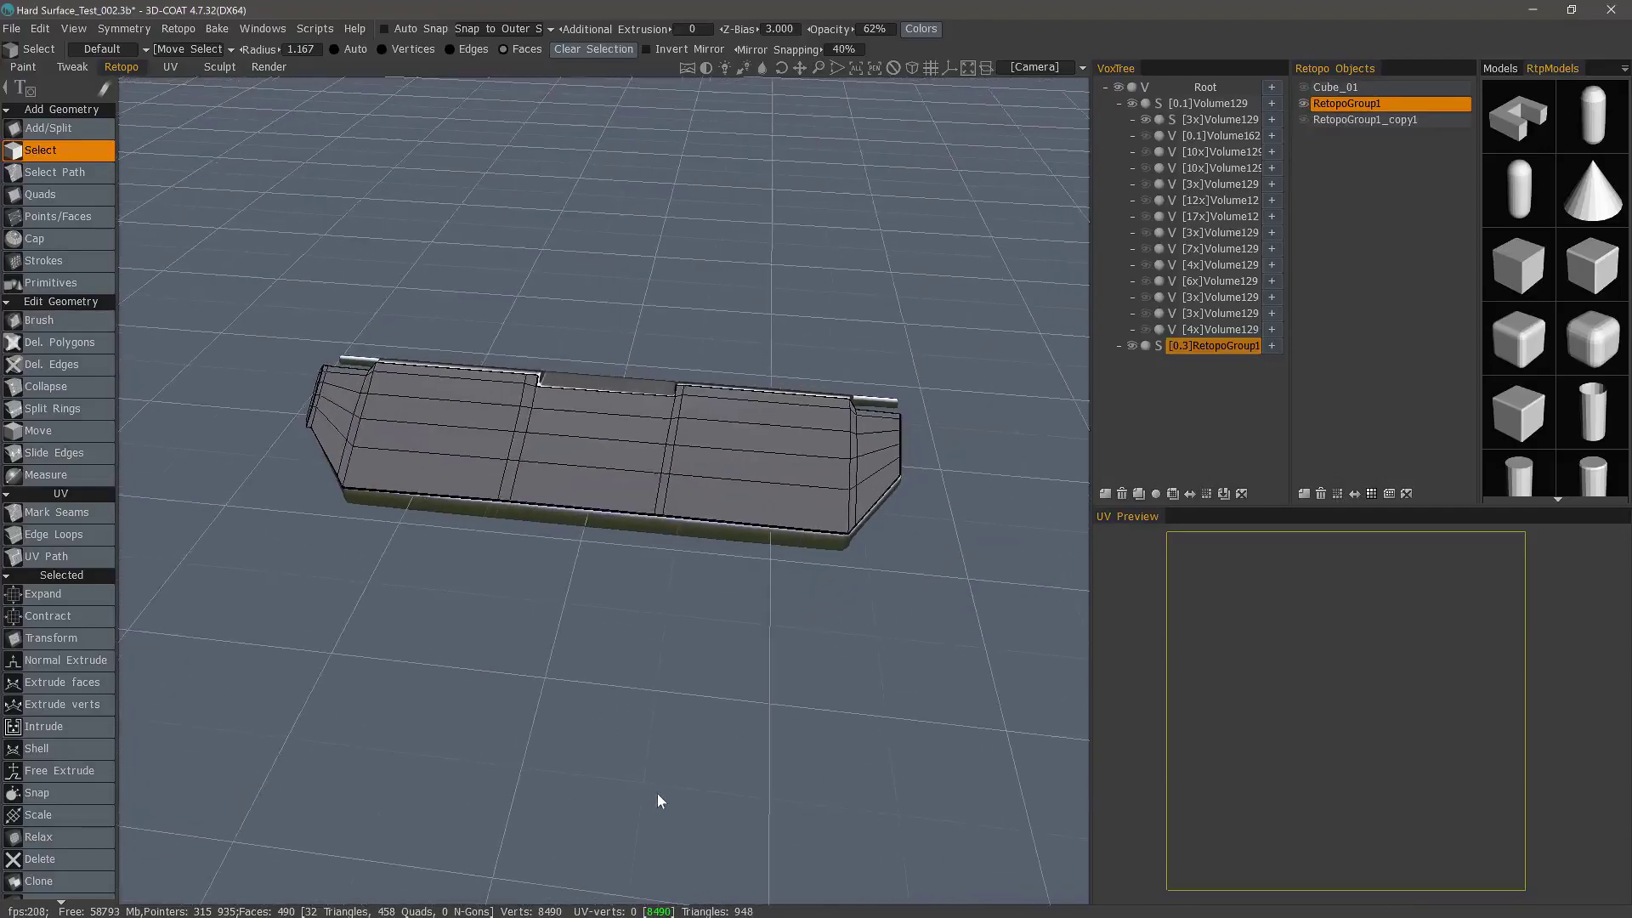
click(383, 50)
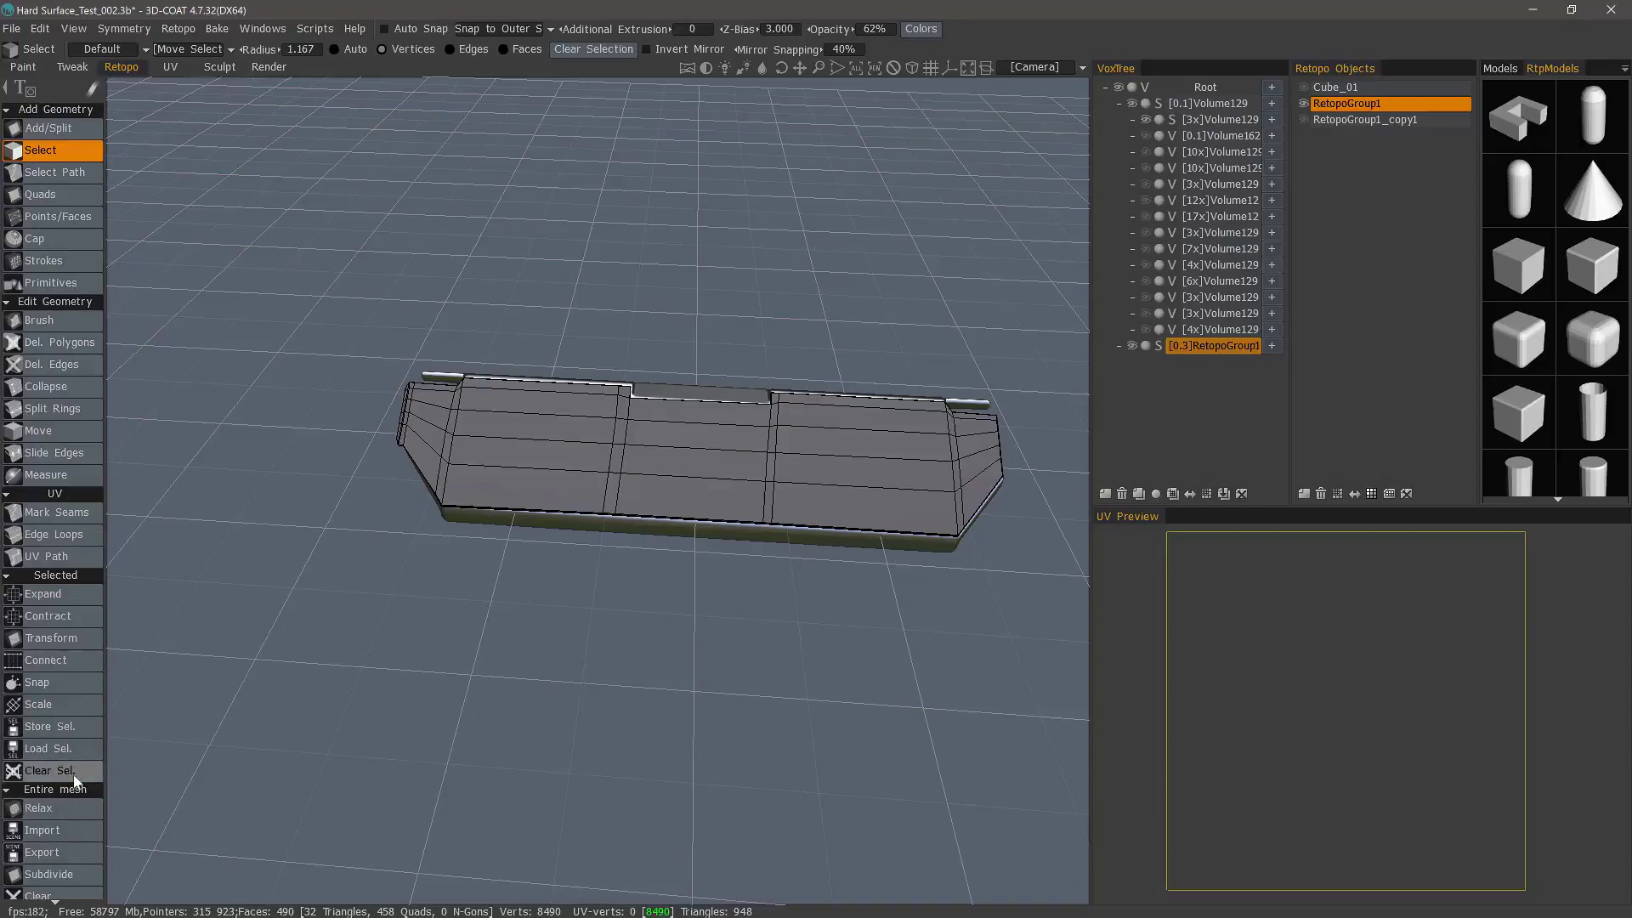
click(503, 48)
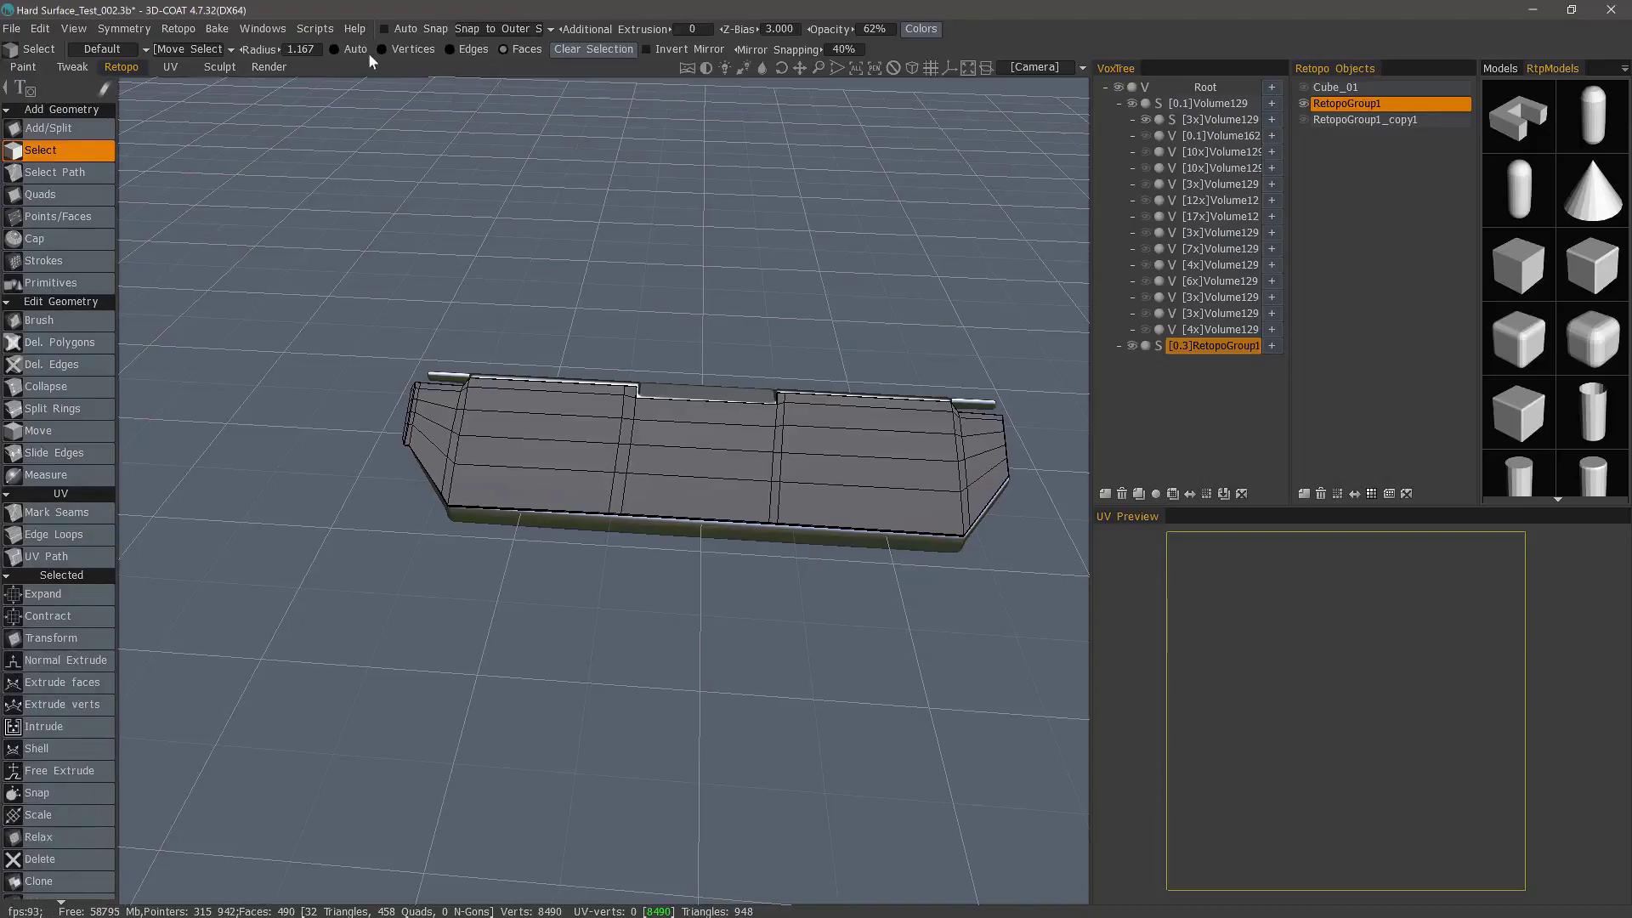
click(334, 48)
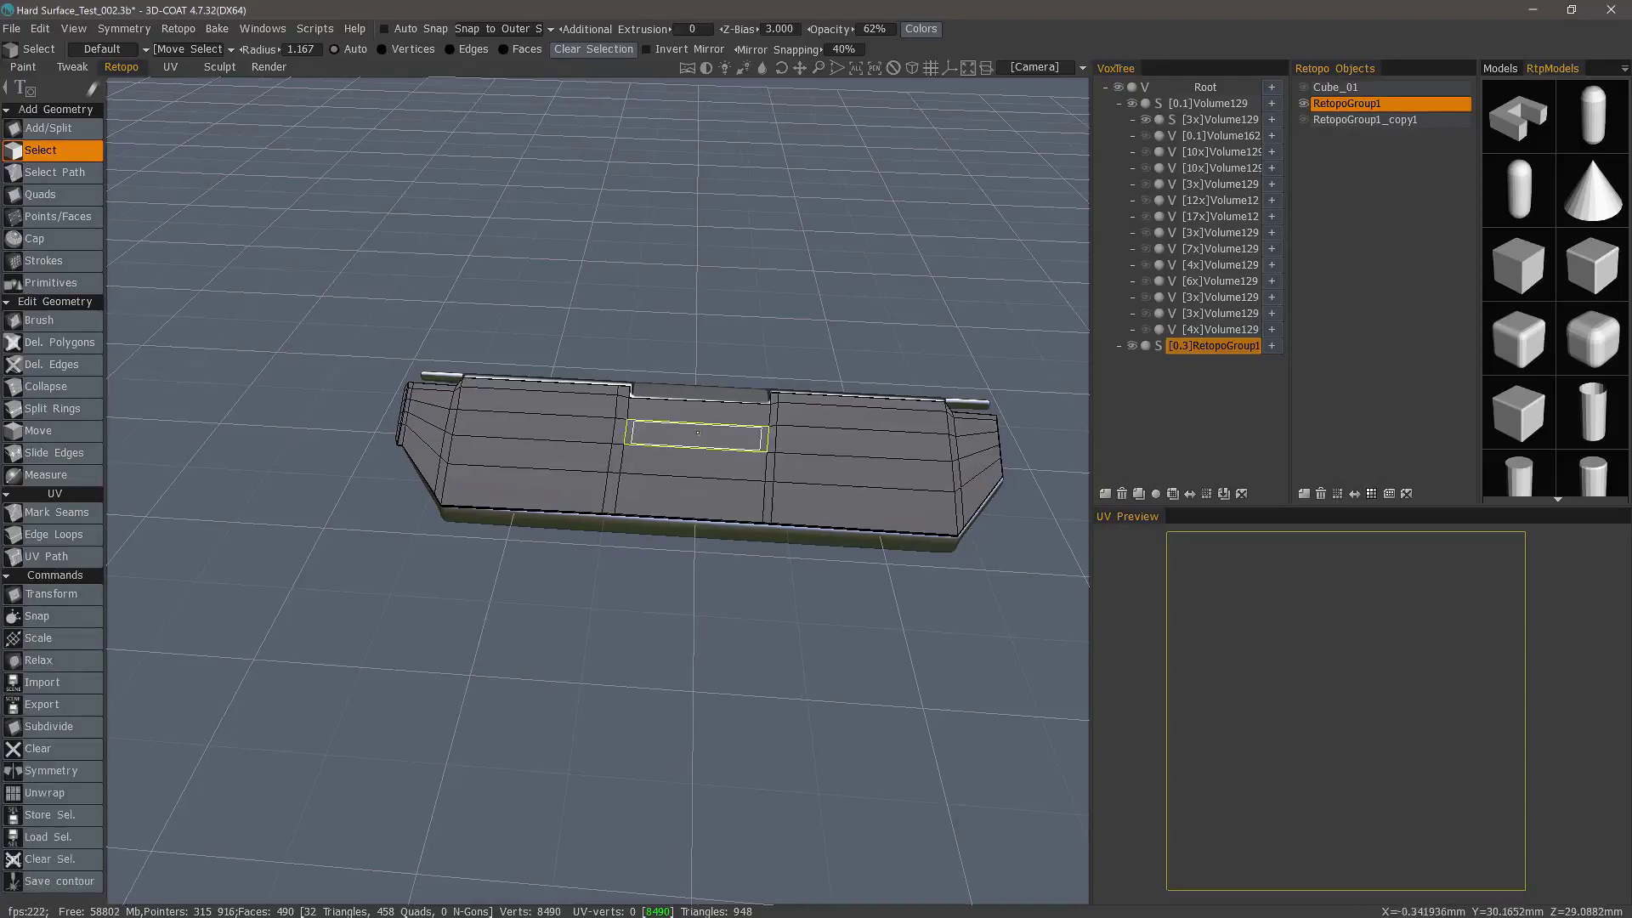
click(700, 432)
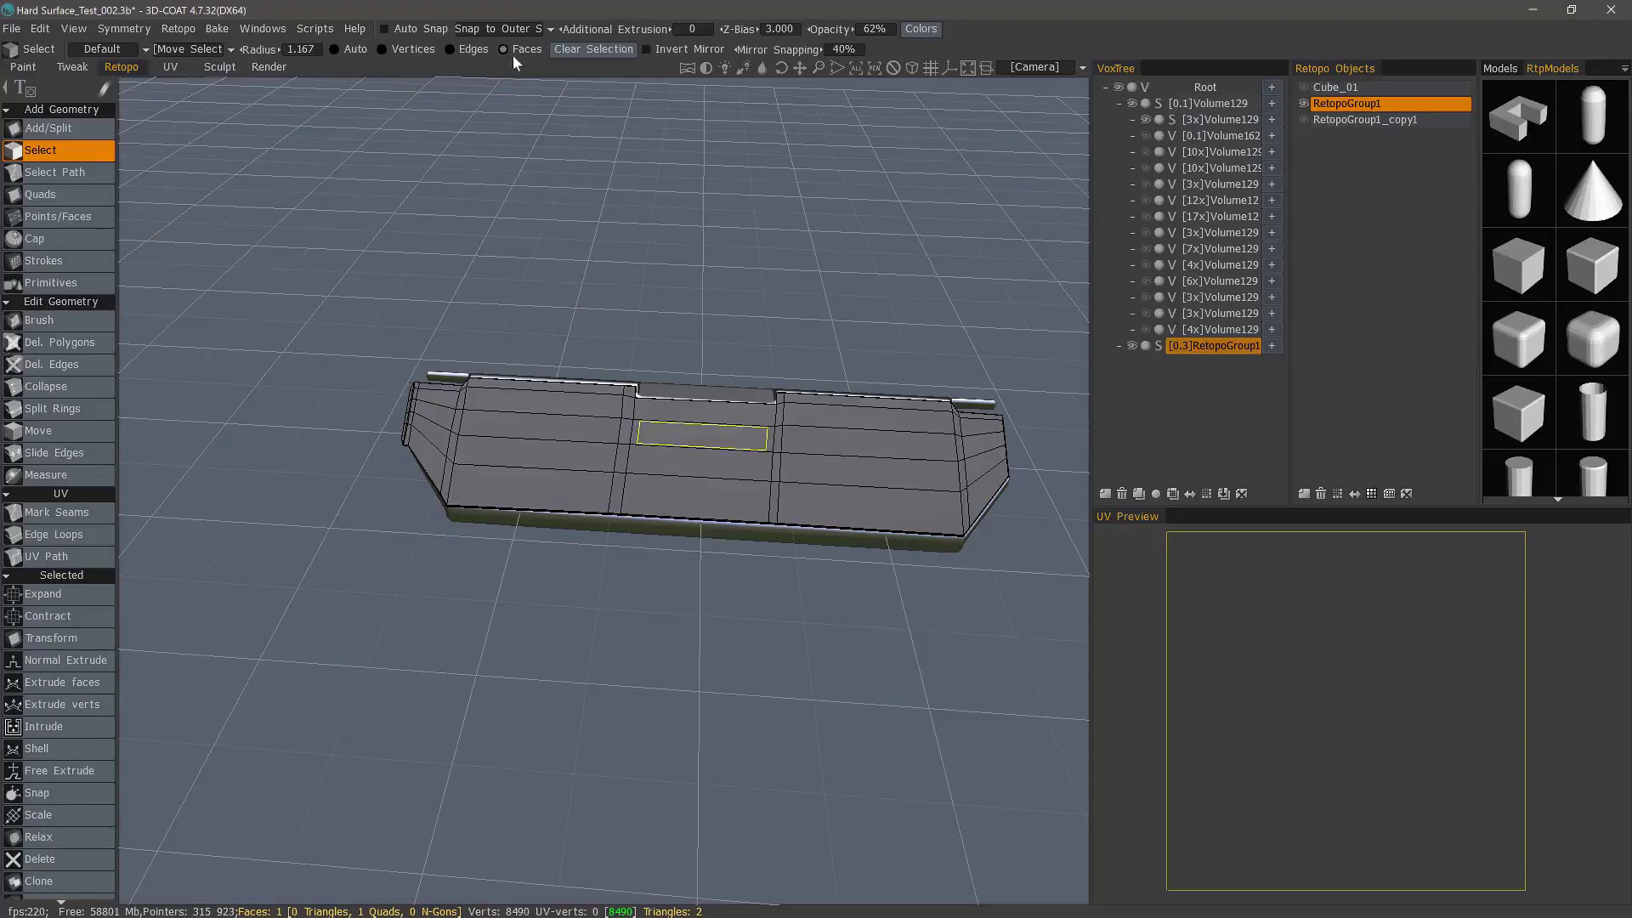
key(Escape)
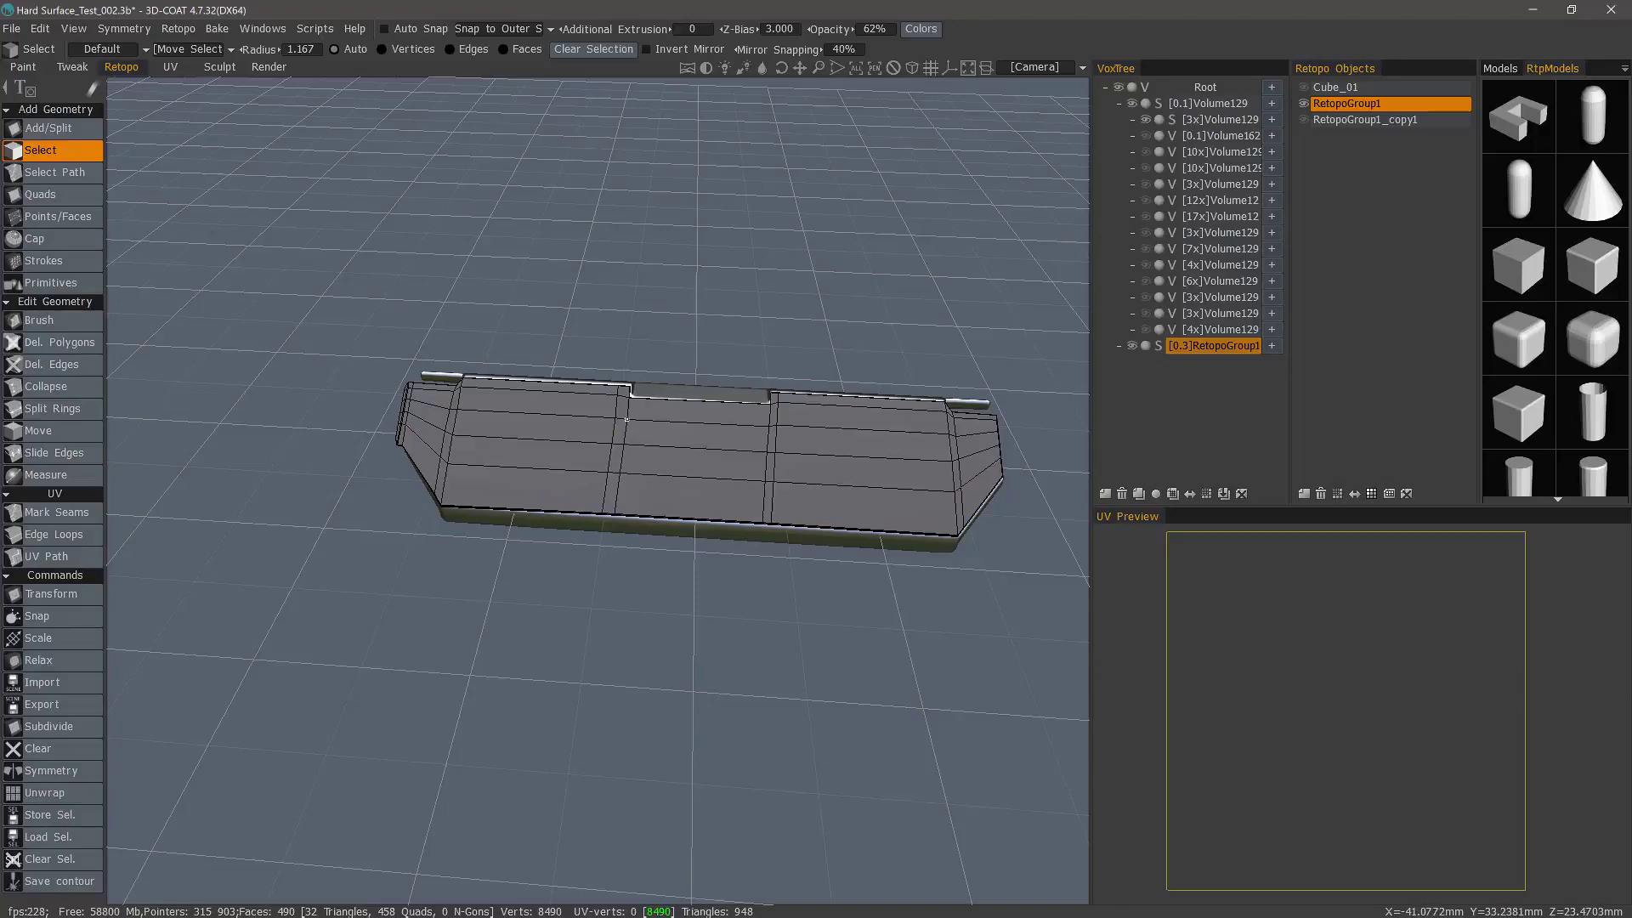
- Select six inner vertices along two cross edge lines of one panel half in Vertices mode and call up Transform for them
click(626, 419)
alt+drag(626, 419, 775, 429)
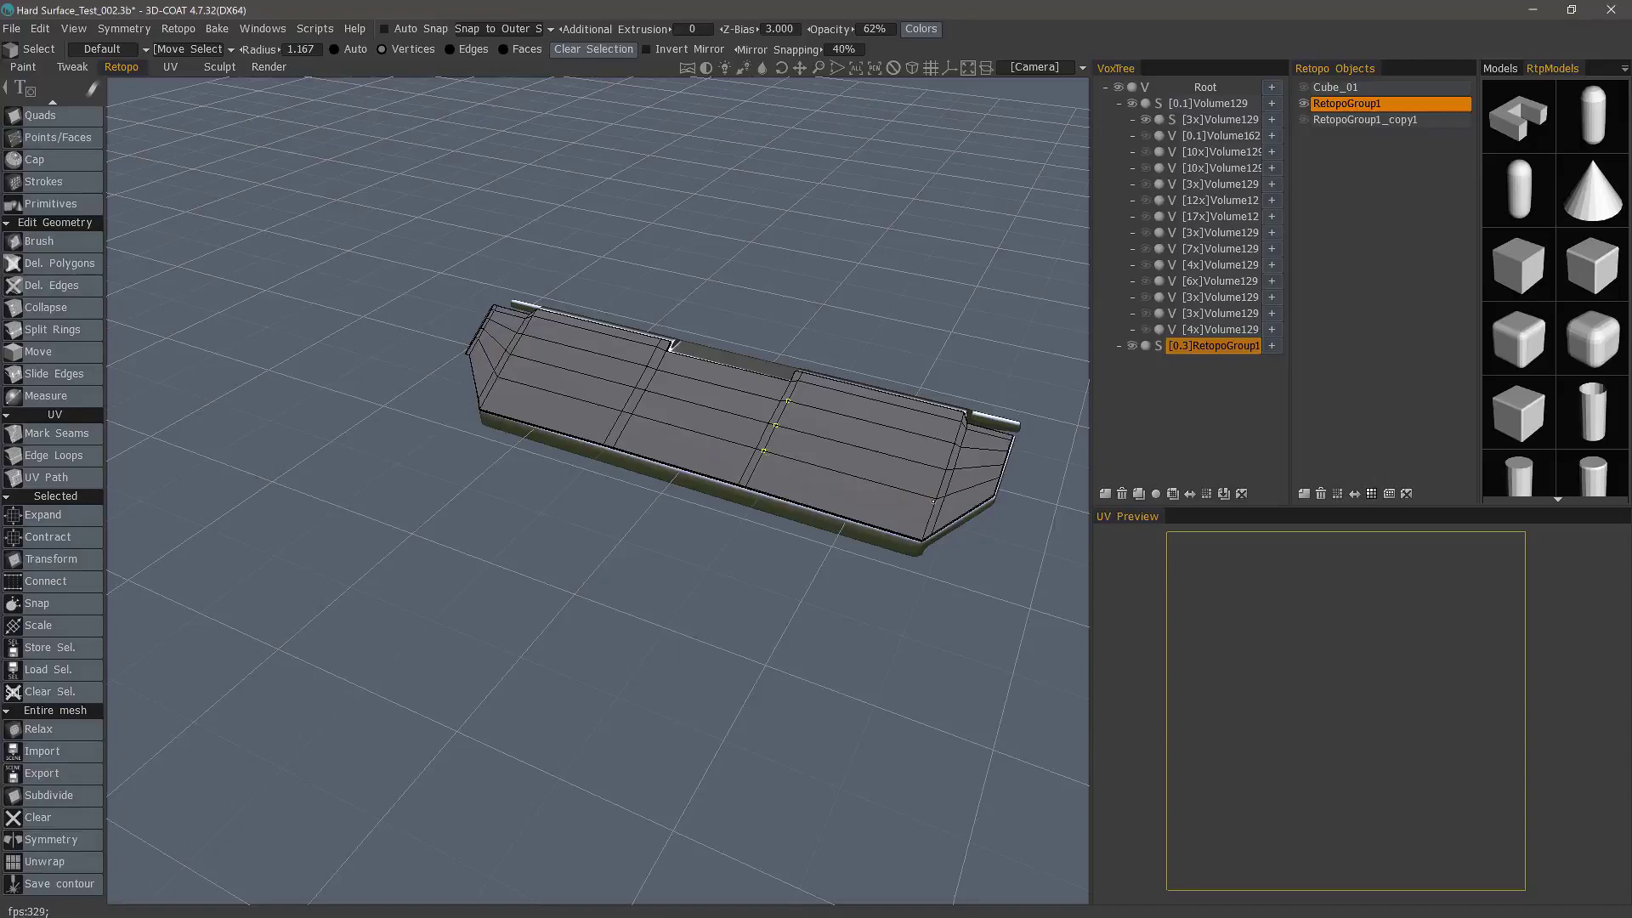
key(bracketright)
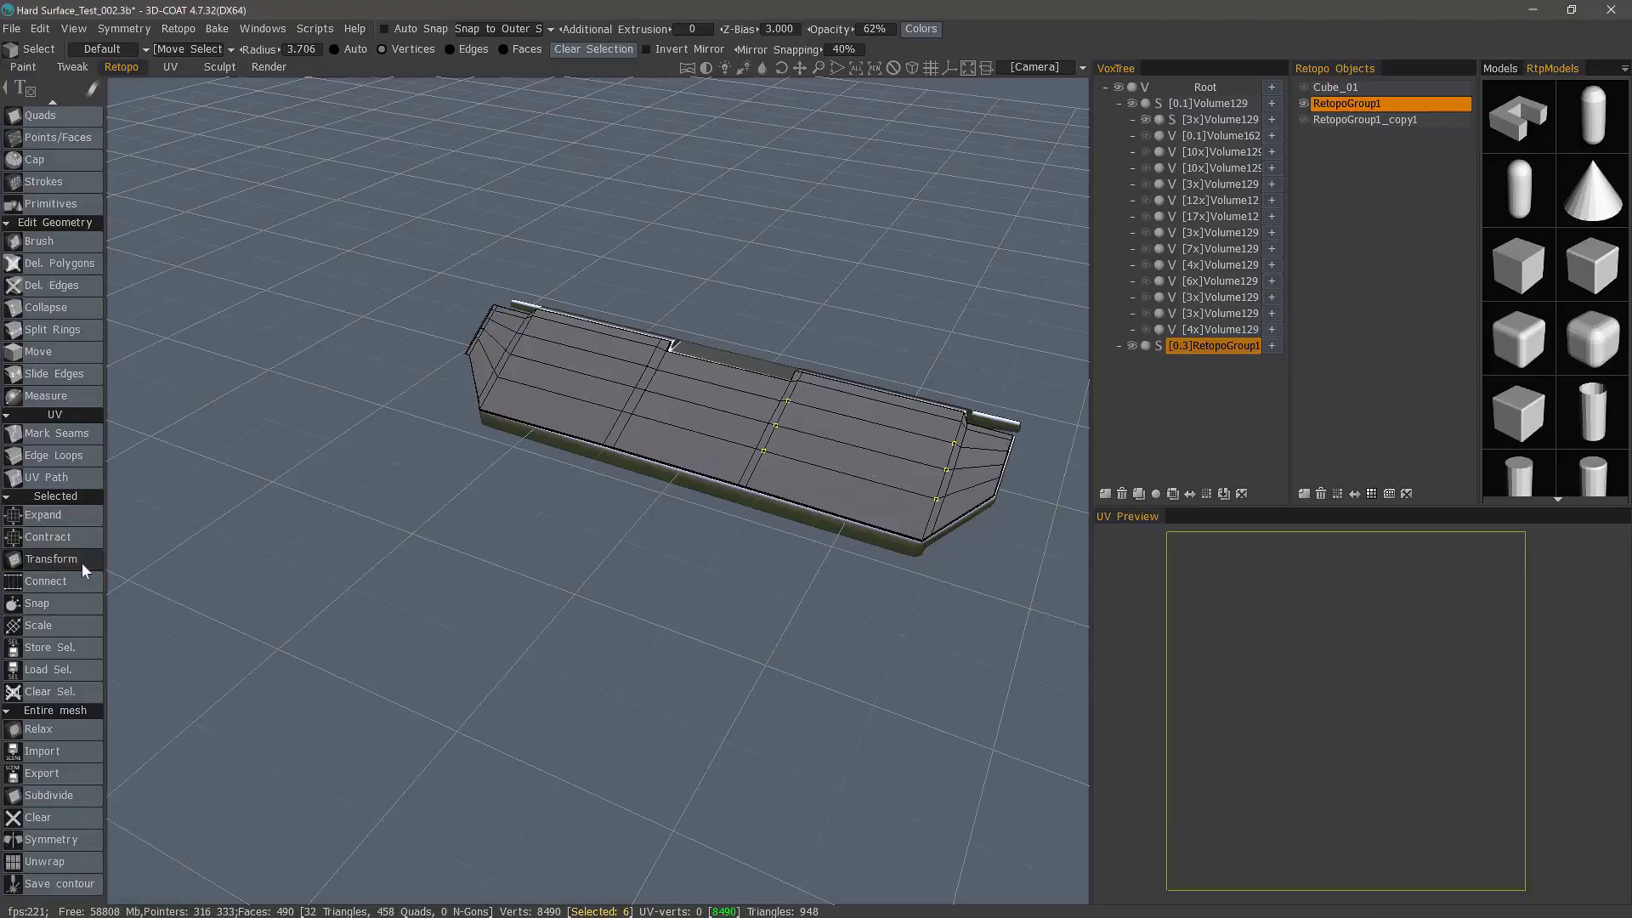
click(51, 559)
alt+drag(859, 381, 978, 293)
alt+drag(837, 346, 629, 469)
key(Return)
alt+drag(600, 532, 739, 382)
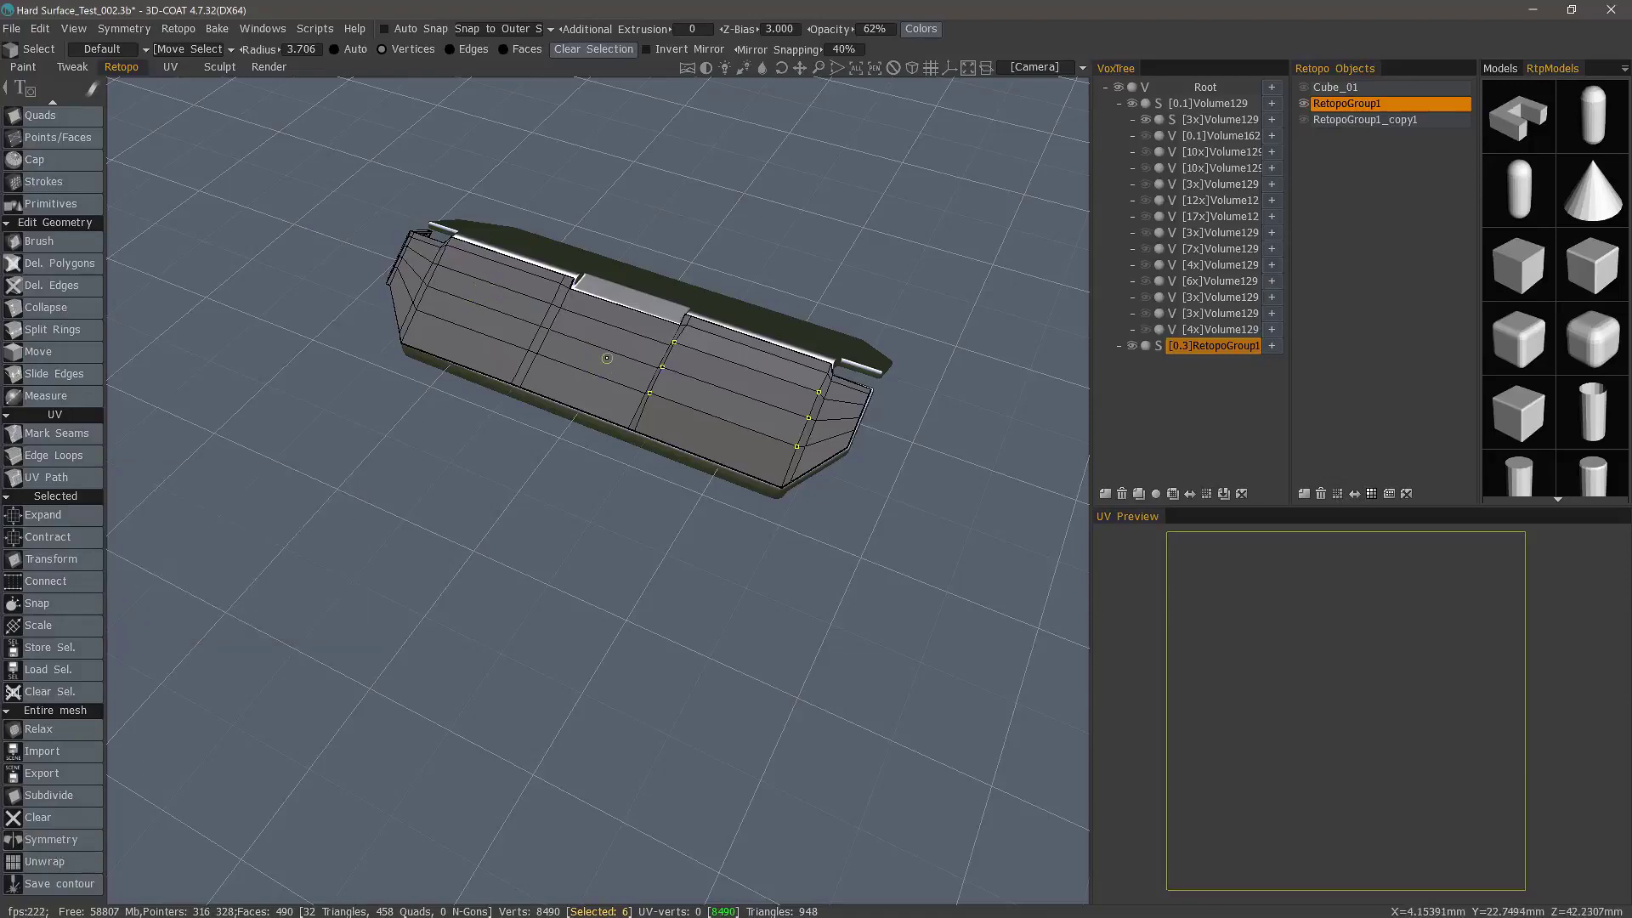
- Enable X,Y,Z Mirror symmetry across the X axis in Global Space, with the symmetry plane shown
key(s)
click(493, 292)
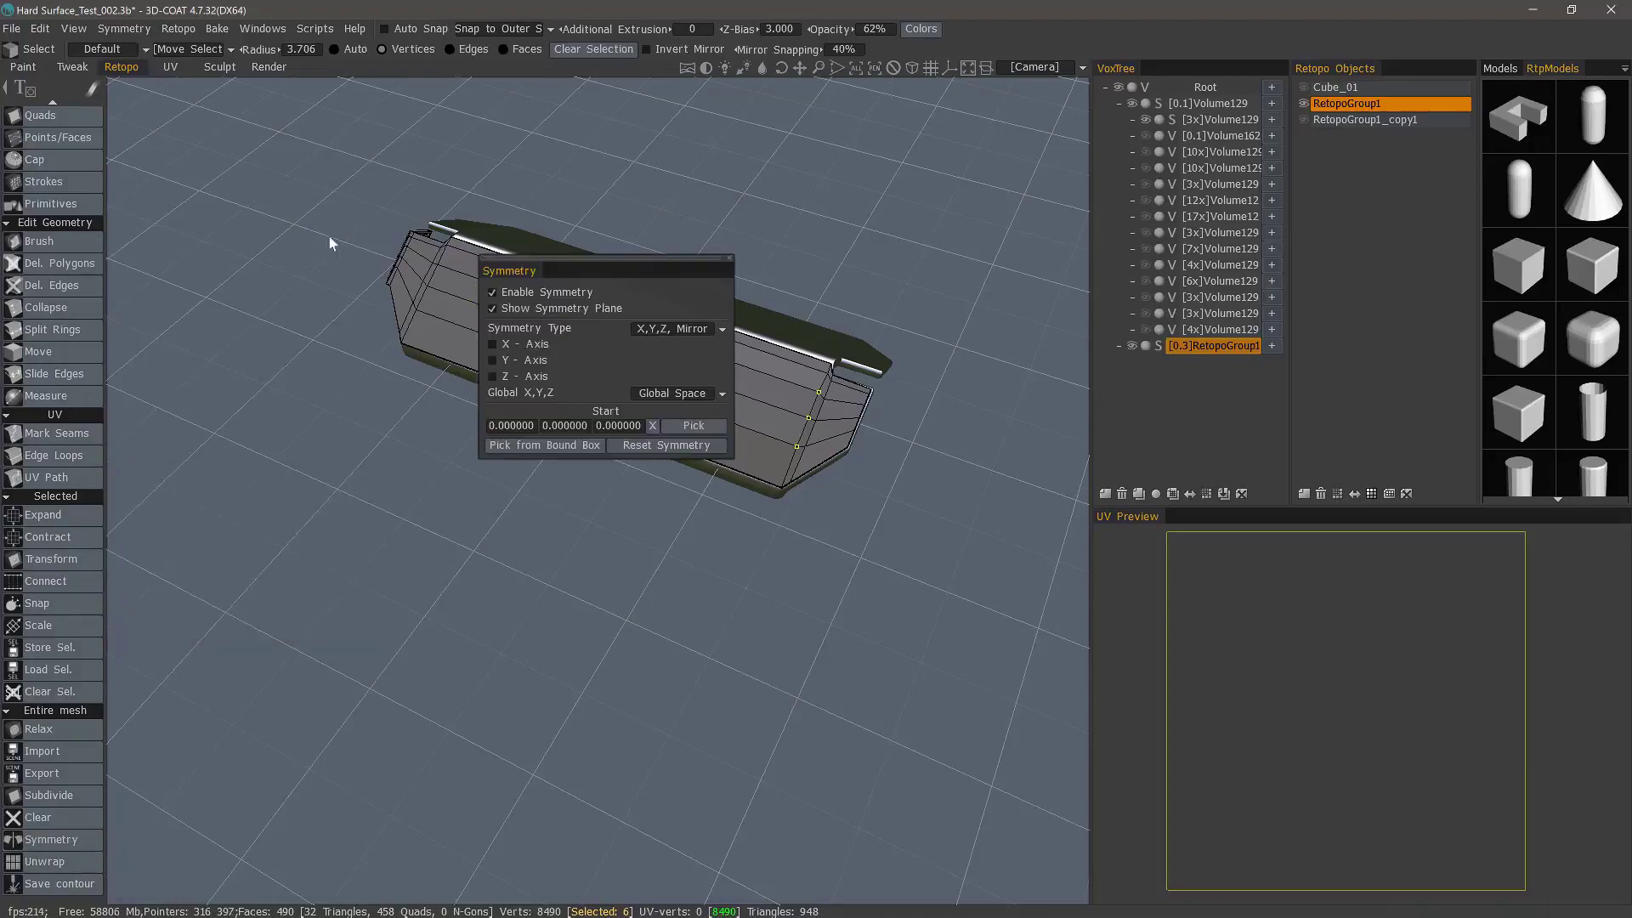
drag(329, 237, 366, 331)
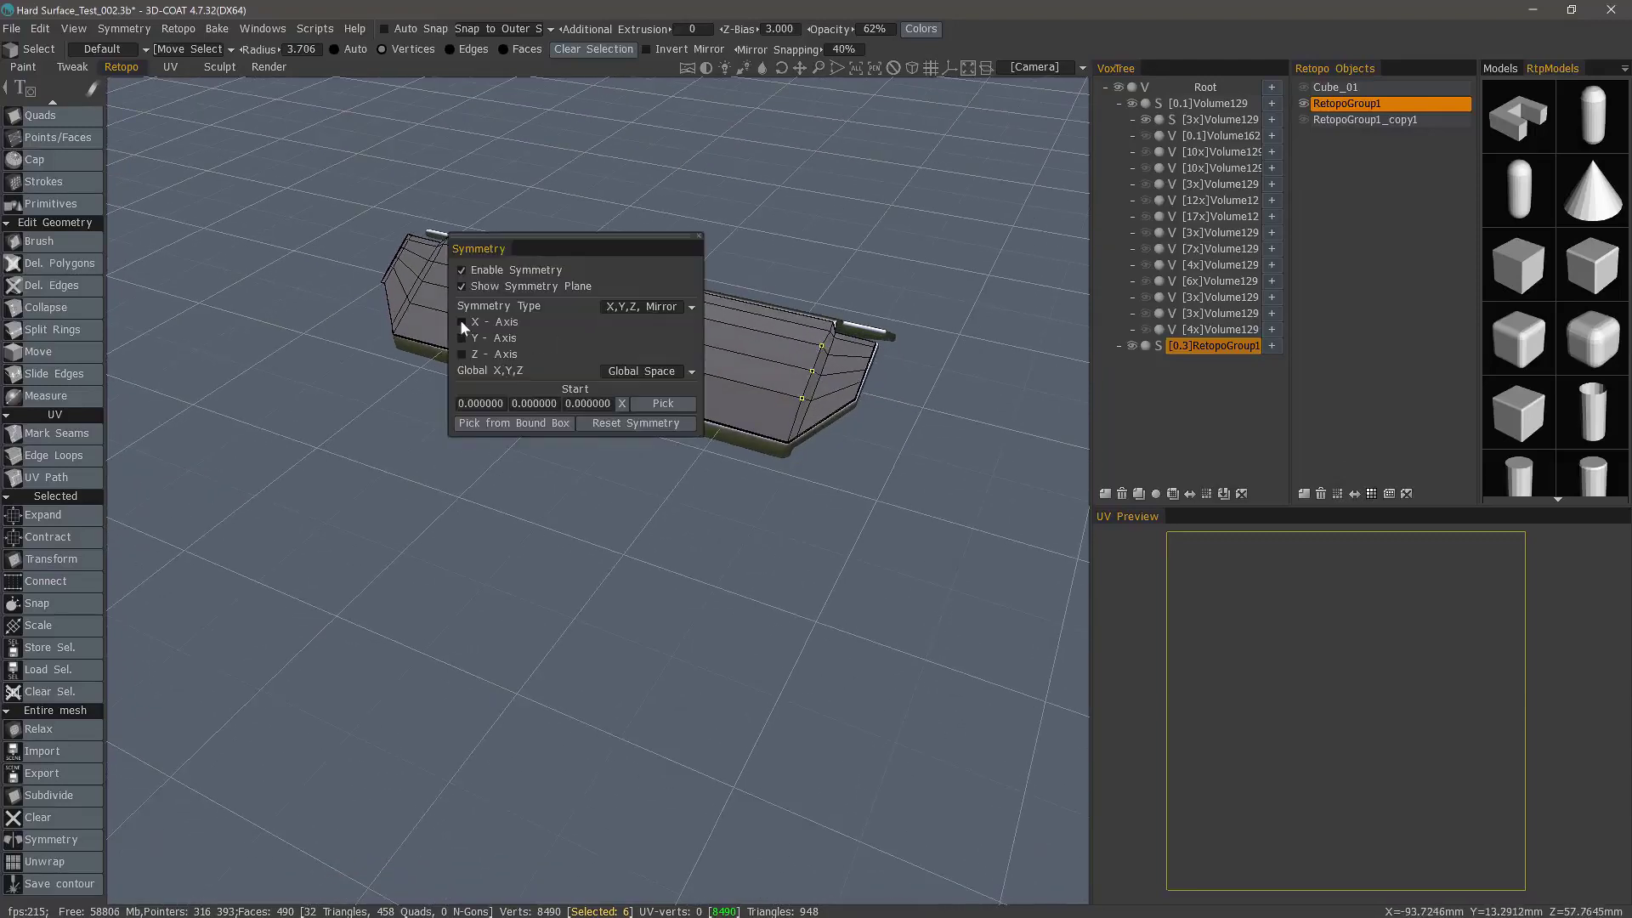
click(464, 324)
drag(238, 195, 340, 684)
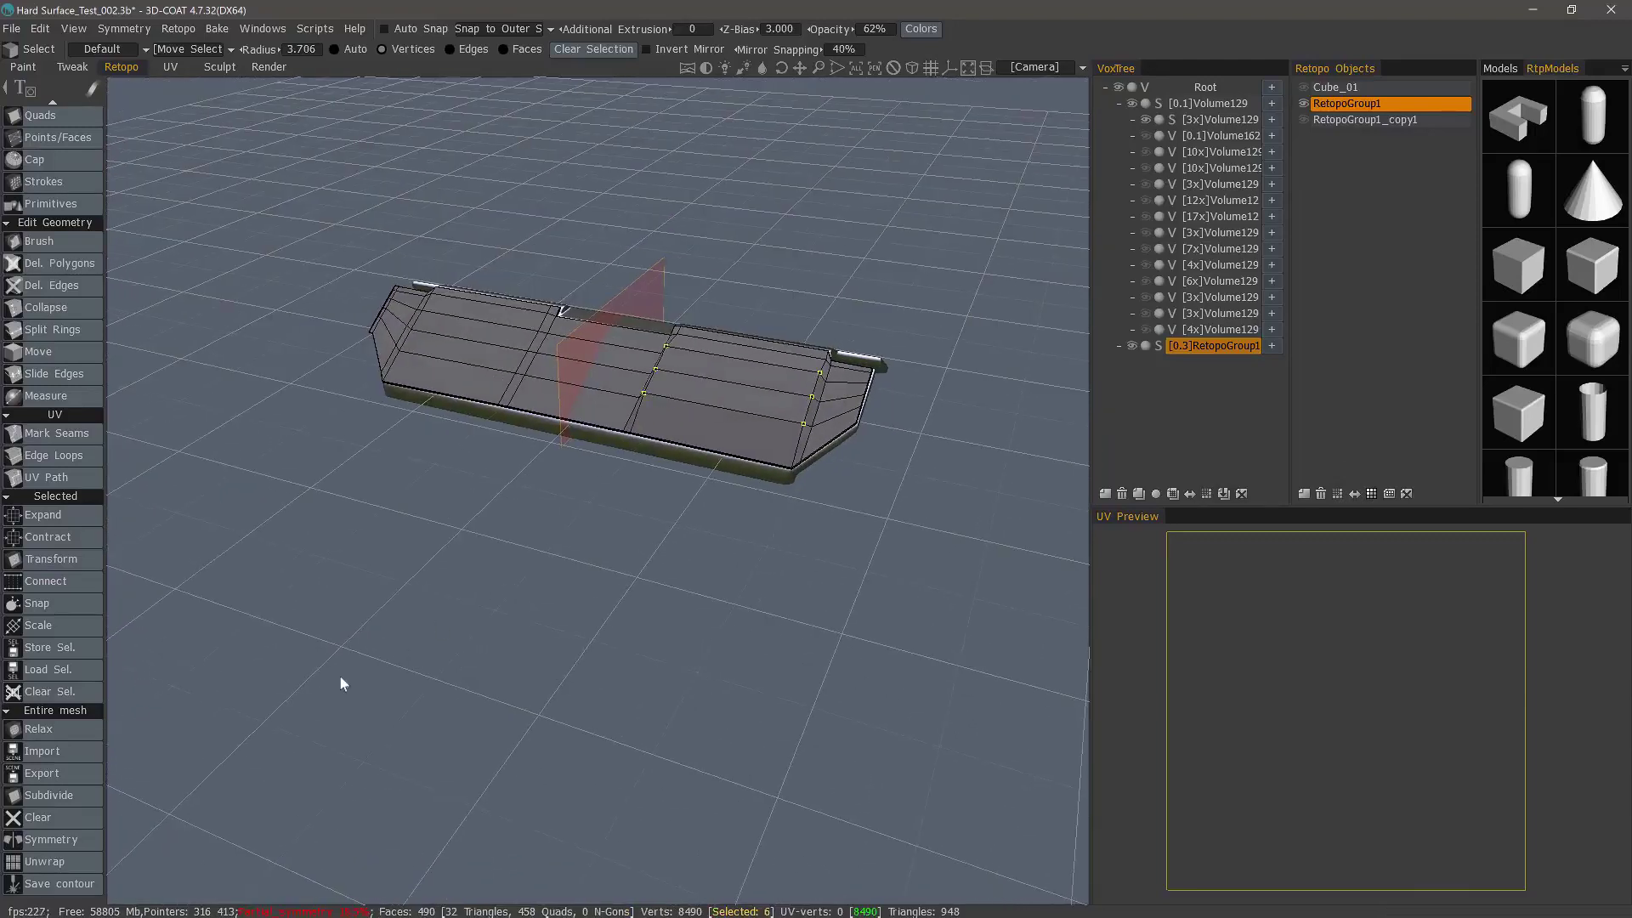
- Apply Symmetry to the entire retopo mesh and clear the vertex selection
click(59, 842)
drag(425, 726, 589, 476)
key(Escape)
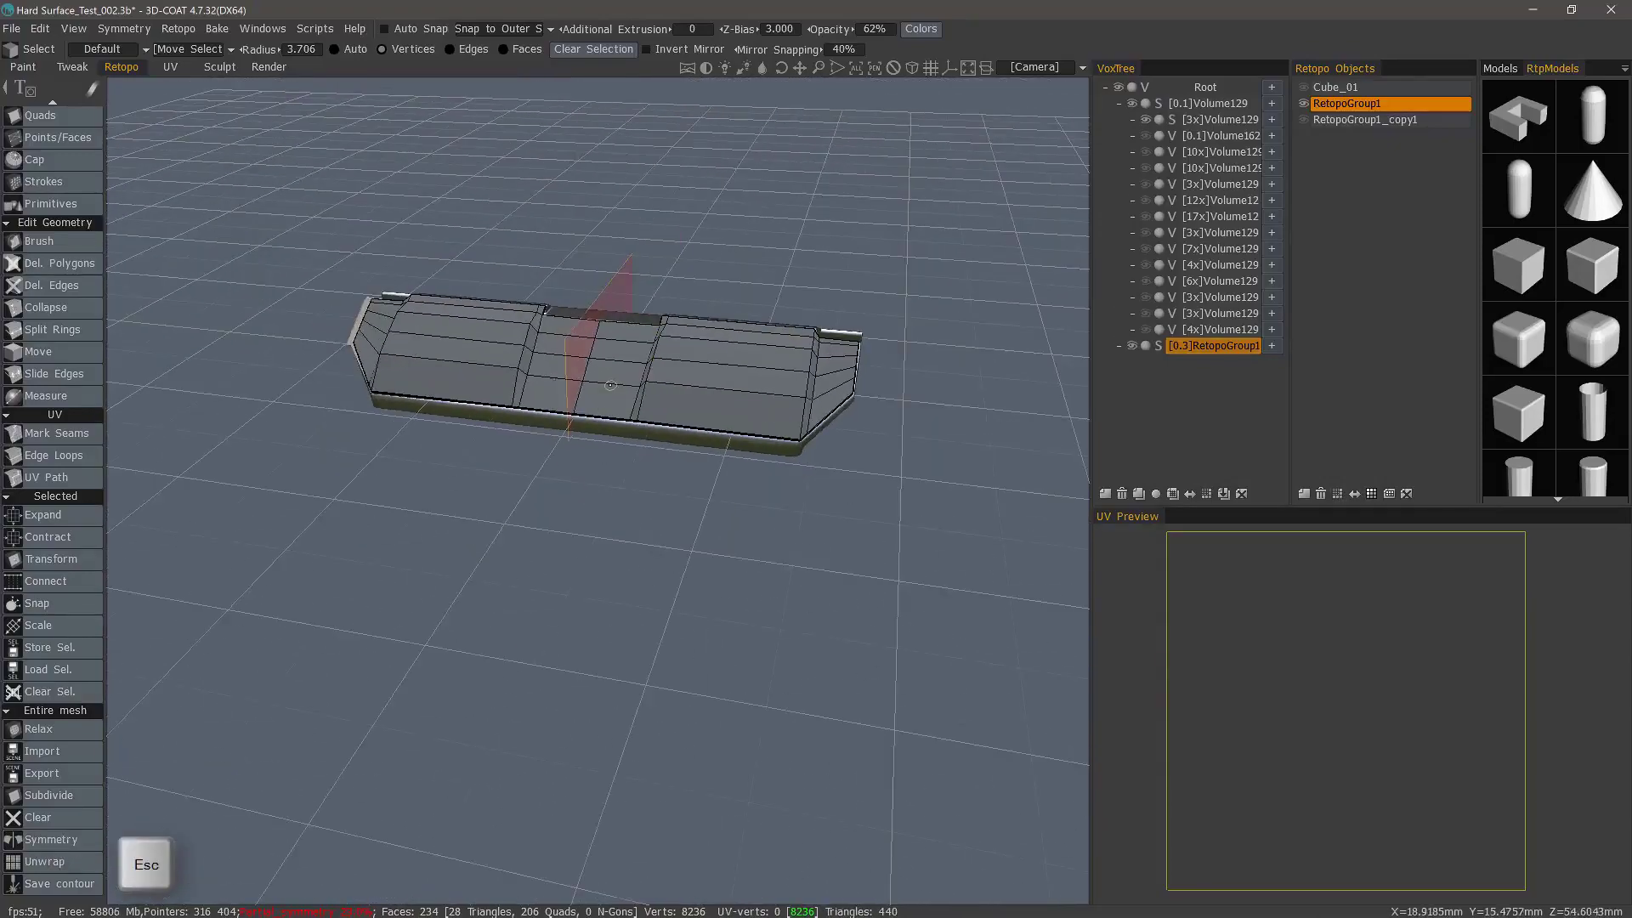
- Turn on Virtual Mirror Mode for the retopo mesh and undo the last change
click(178, 29)
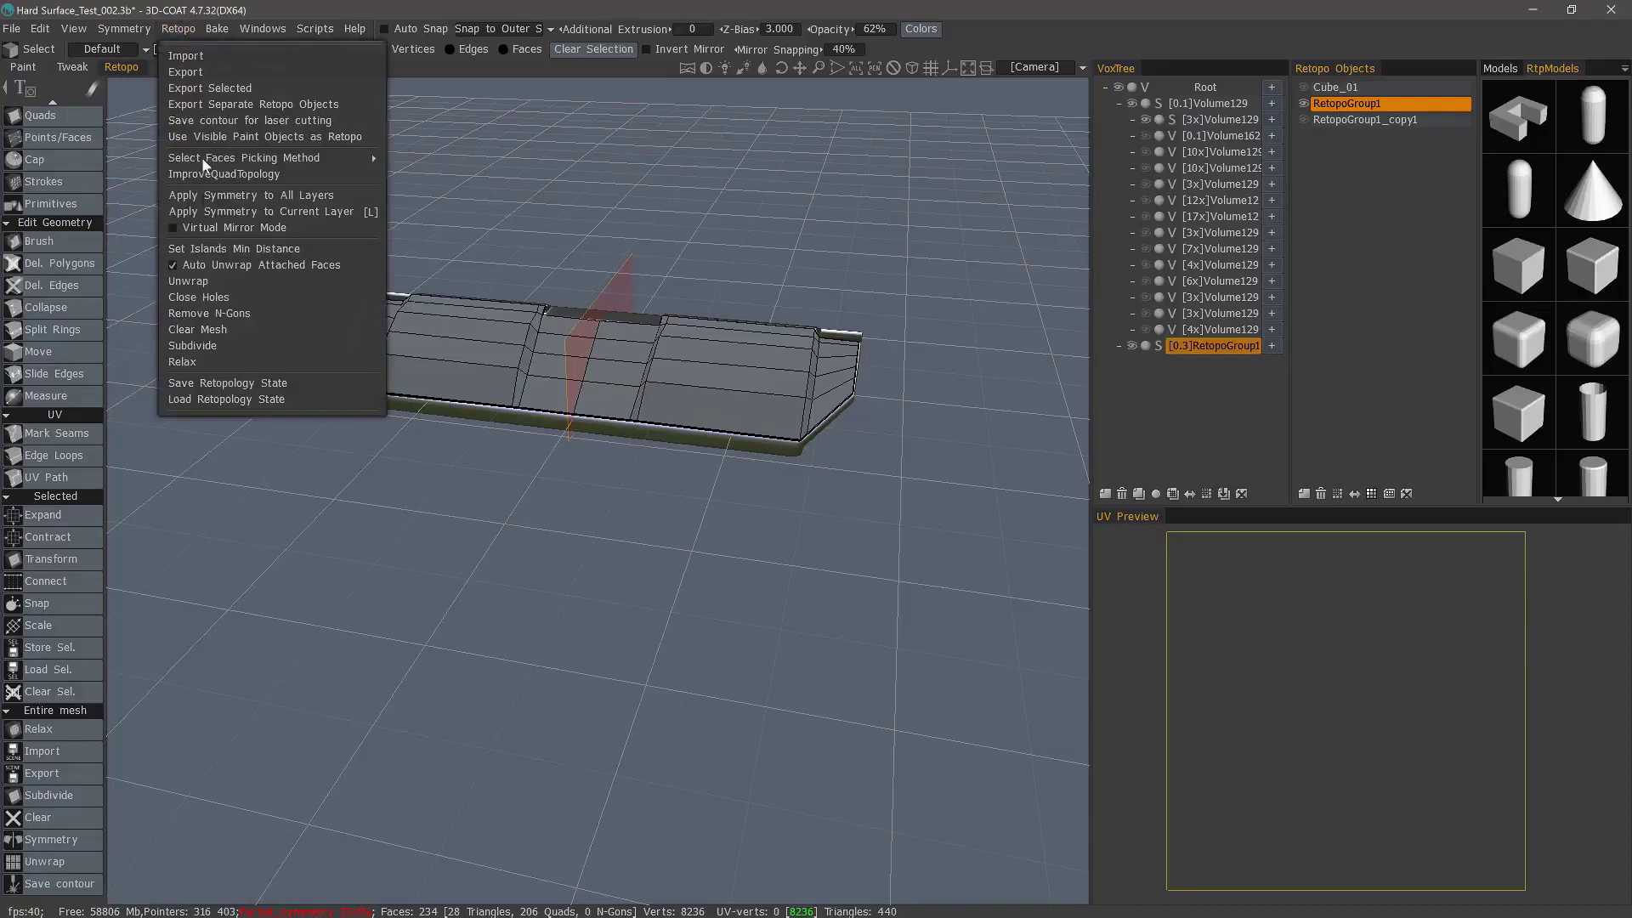
click(172, 227)
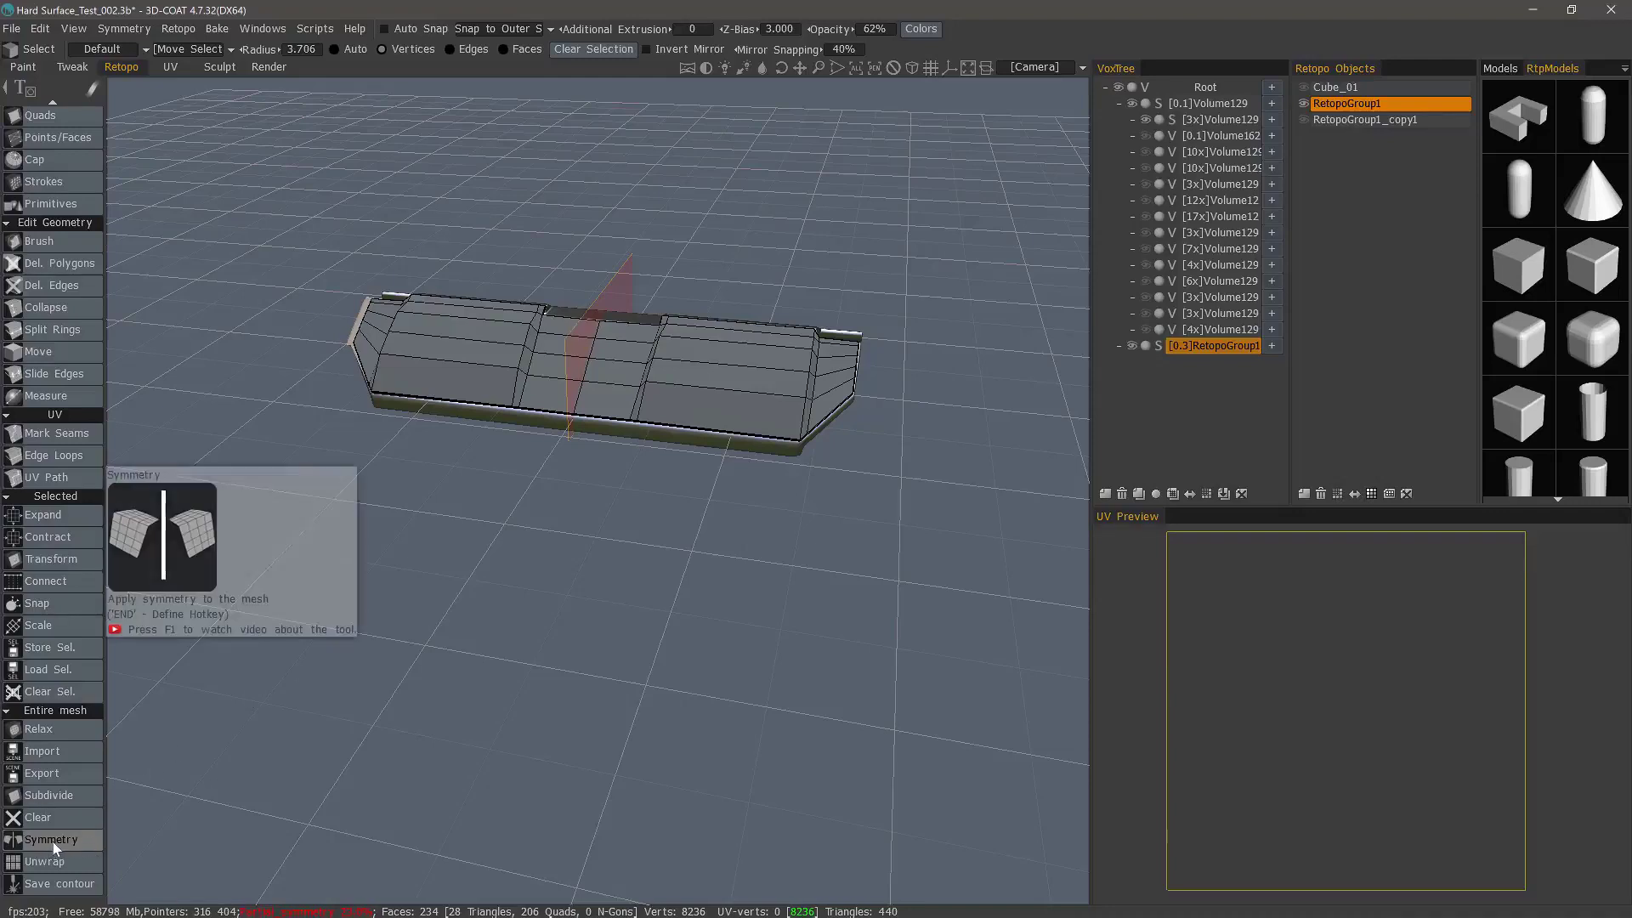
key(ctrl+z)
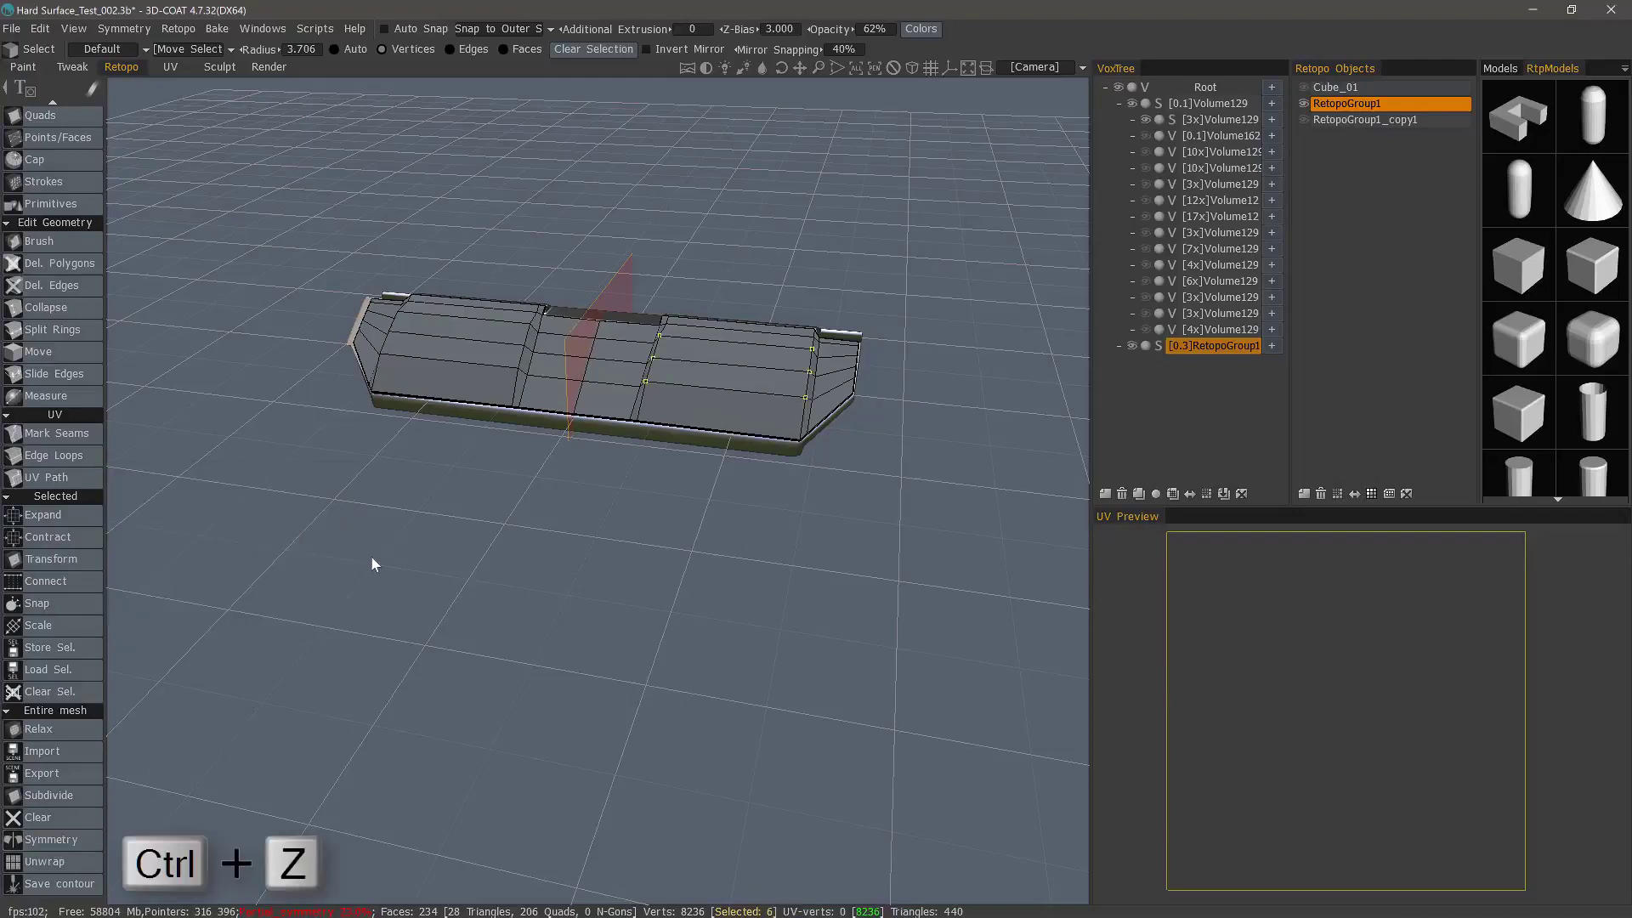
- Switch X-axis symmetry off and on again and examine the virtually mirrored half of the panel
key(s)
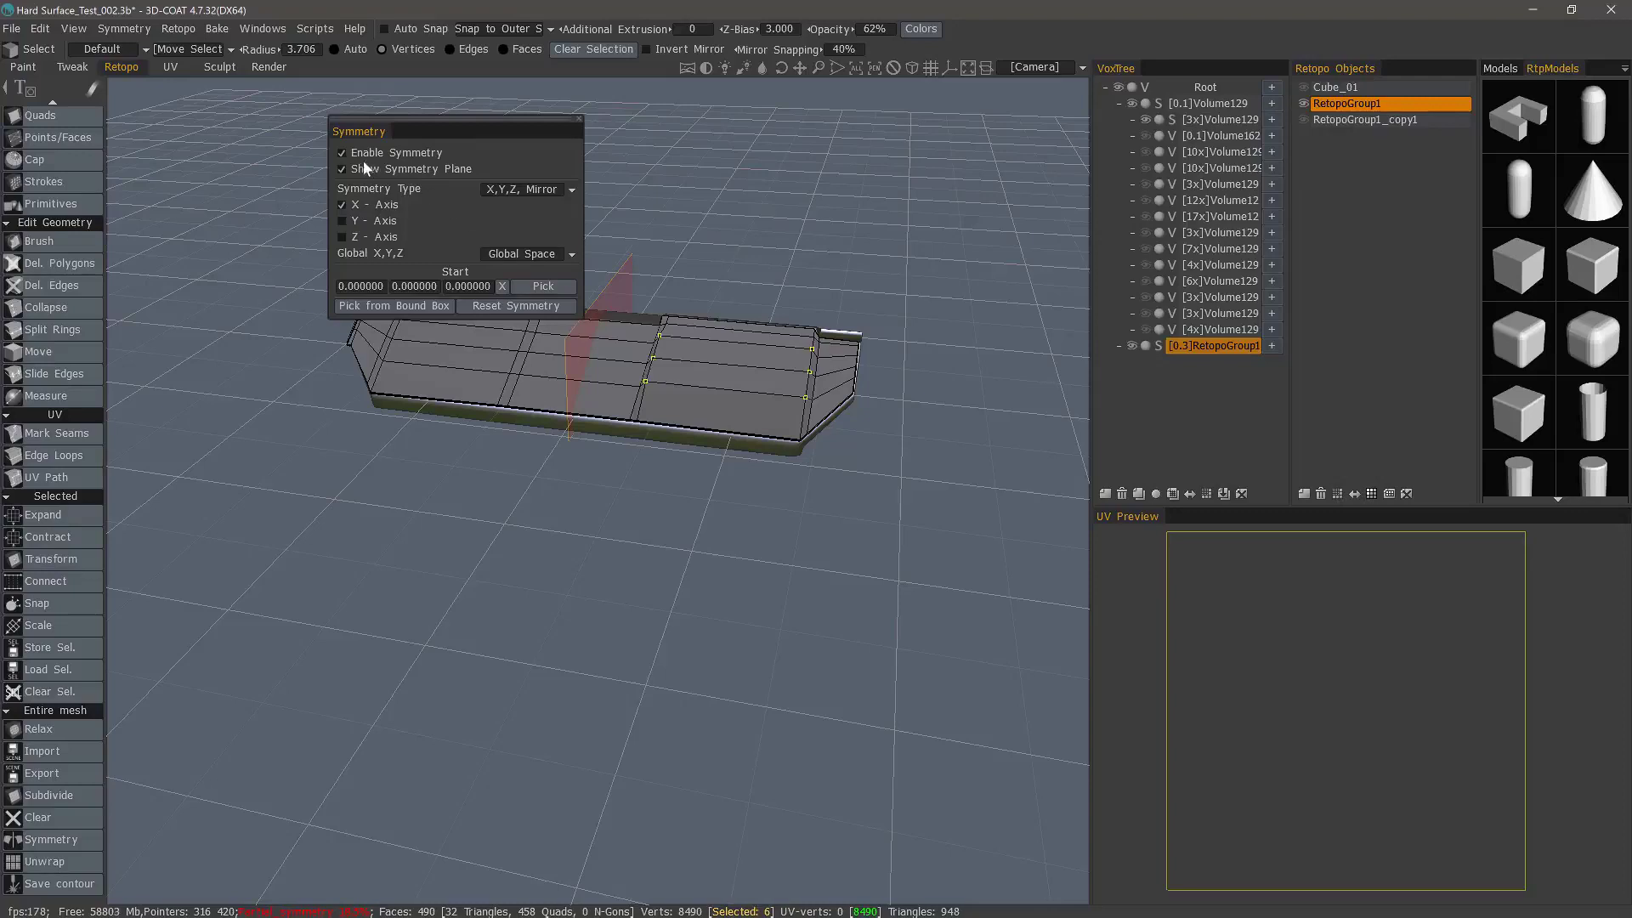
click(179, 29)
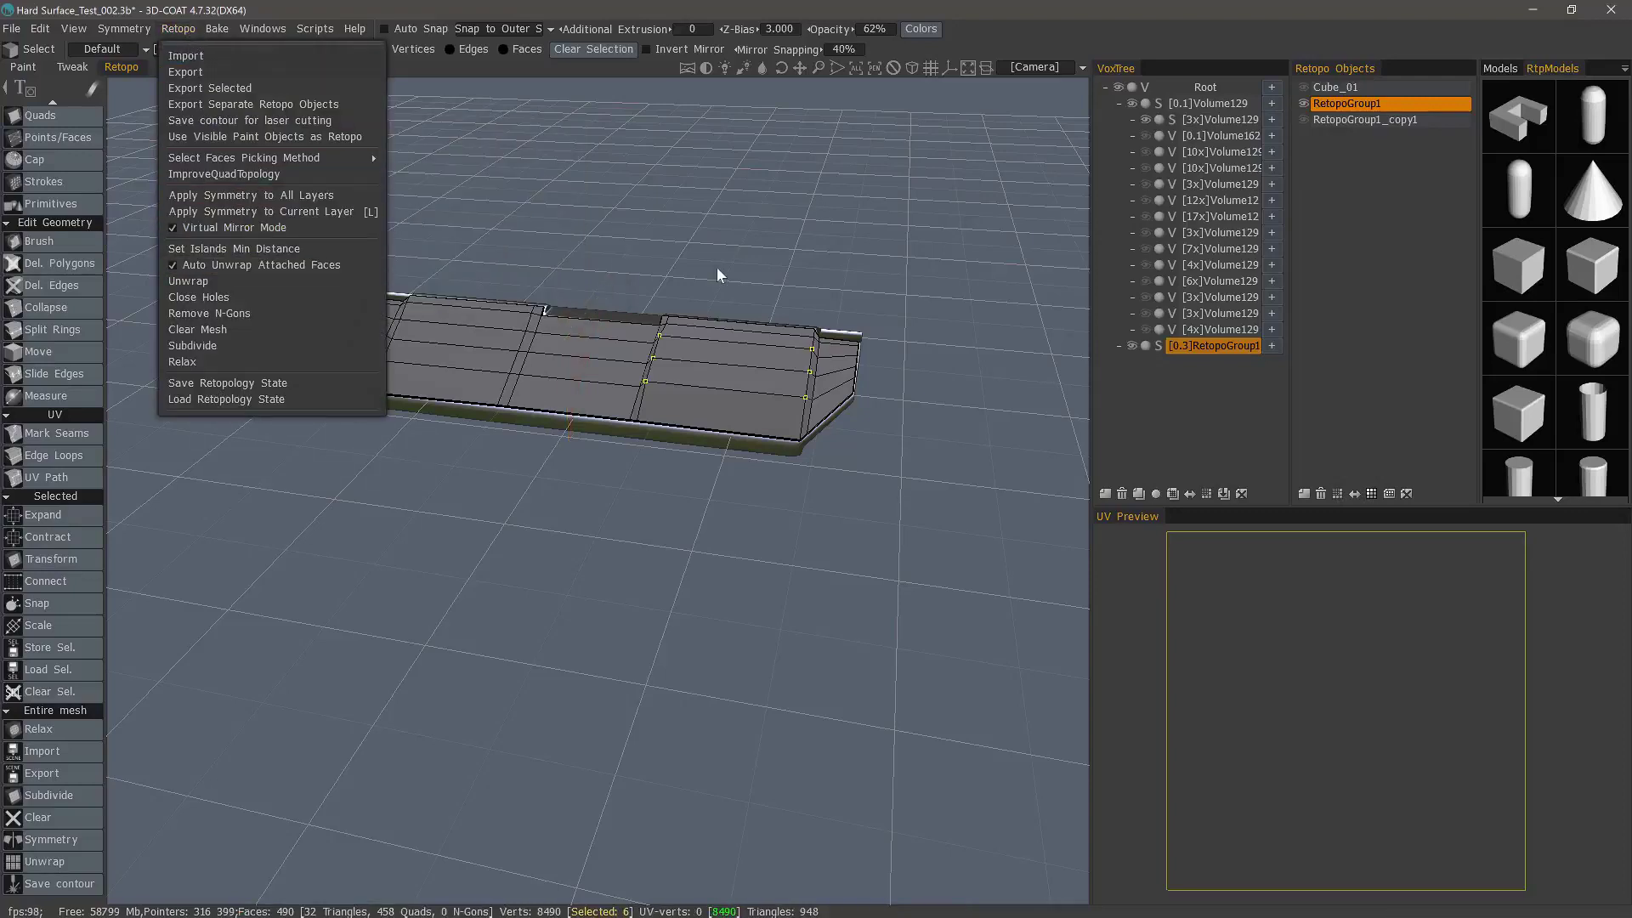
mouse_move(556, 253)
mouse_down()
mouse_move(581, 145)
mouse_move(558, 257)
mouse_up()
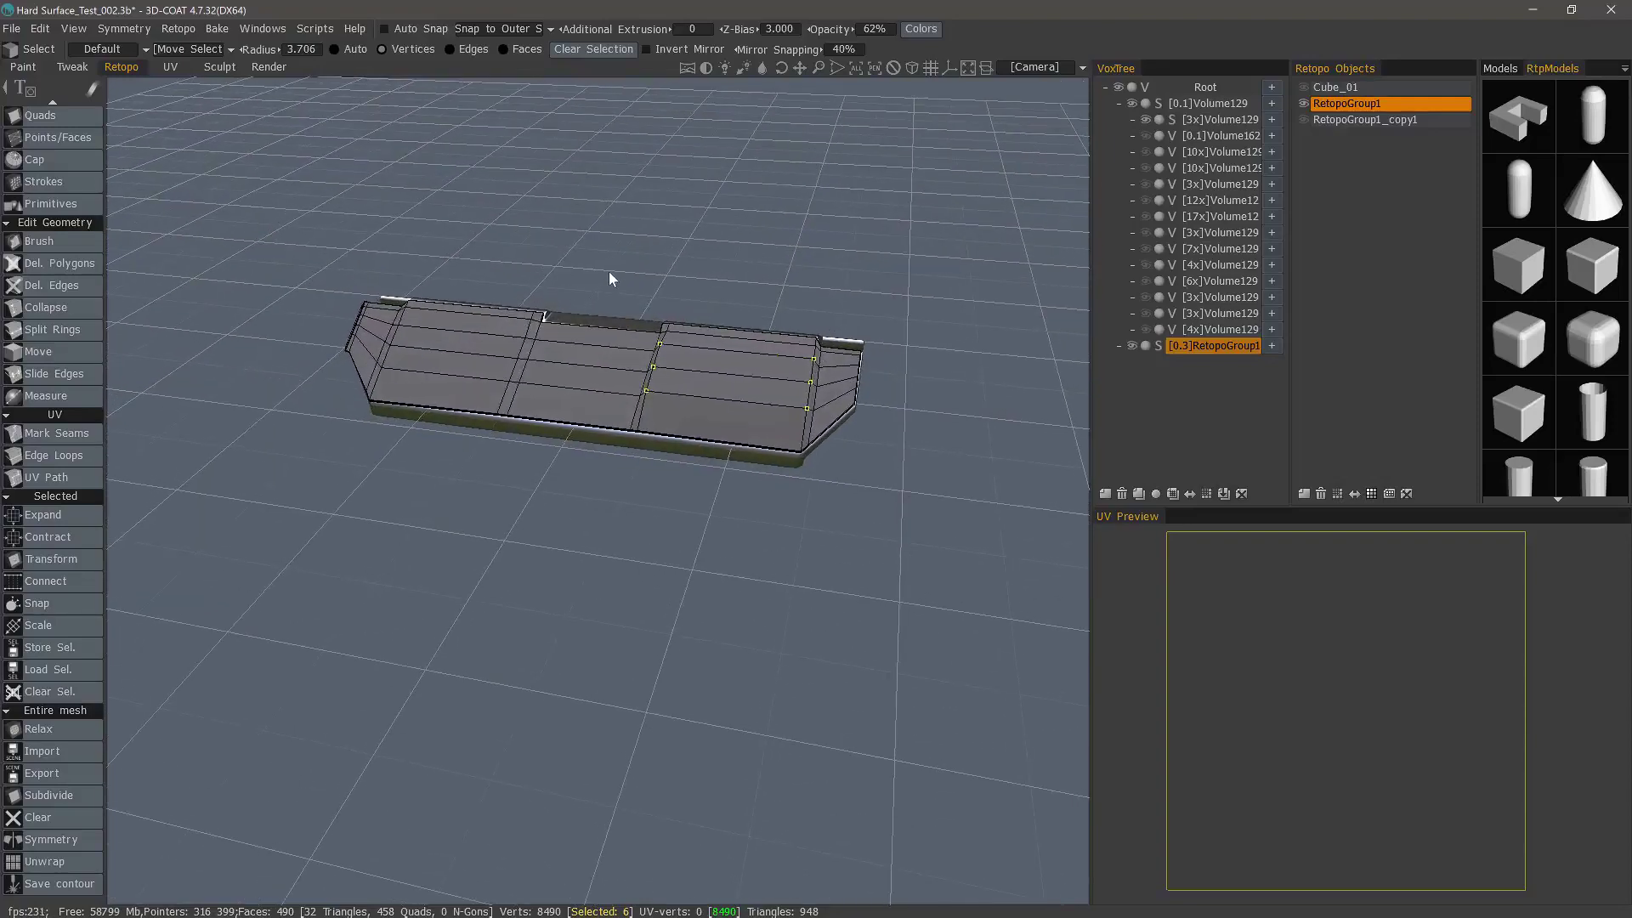
key(s)
click(515, 217)
drag(410, 152, 454, 180)
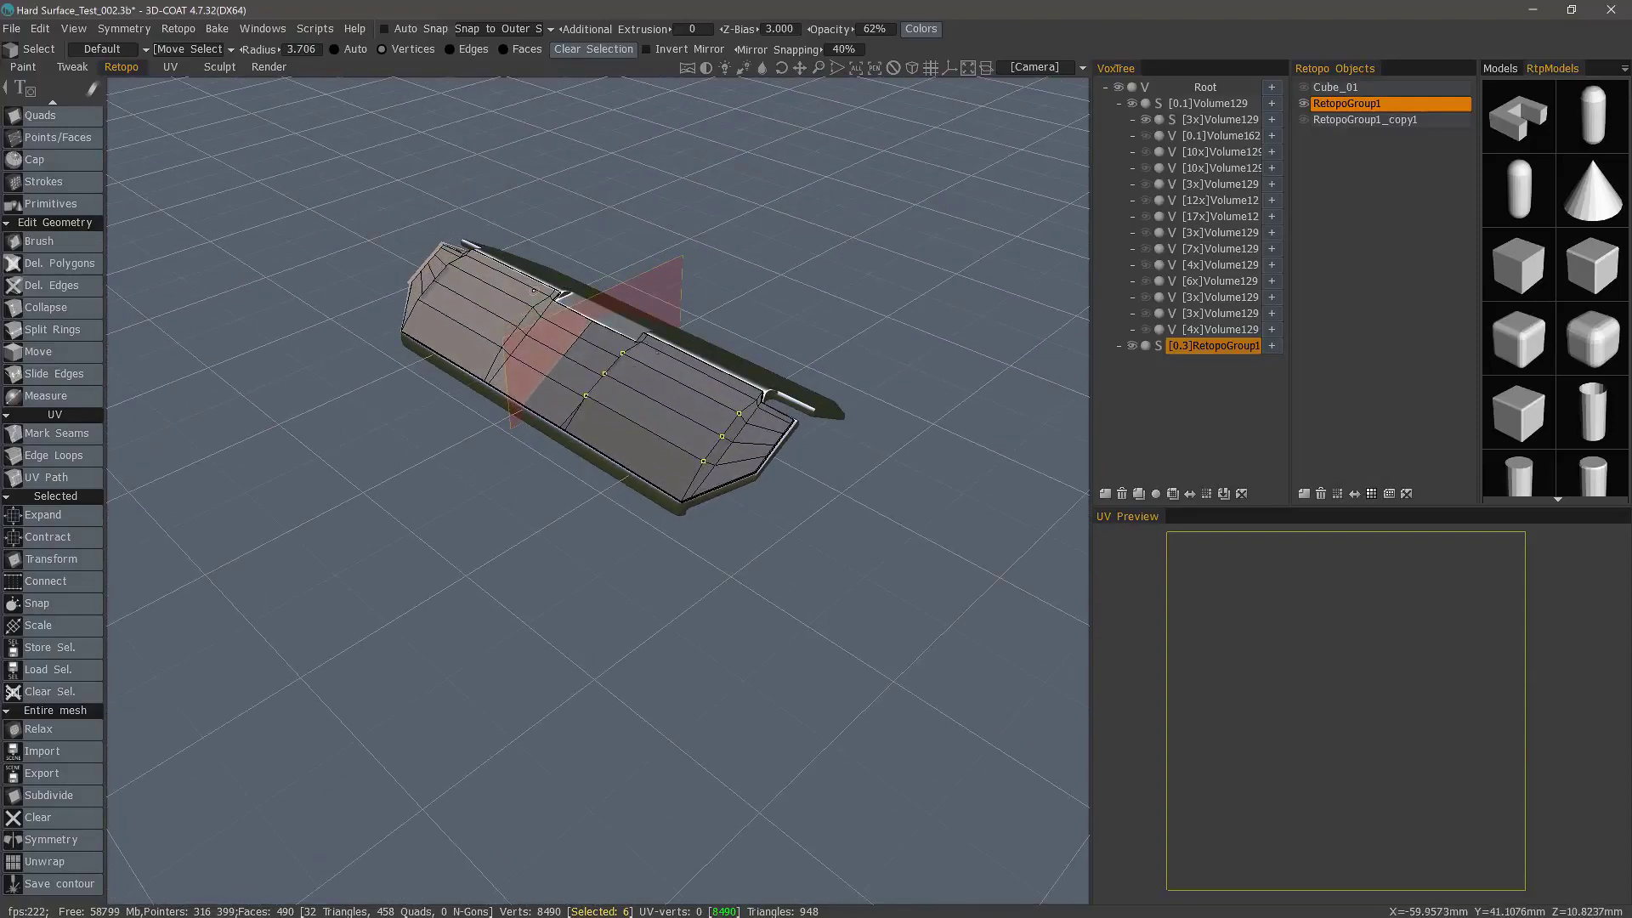
drag(528, 325, 544, 510)
drag(541, 382, 446, 498)
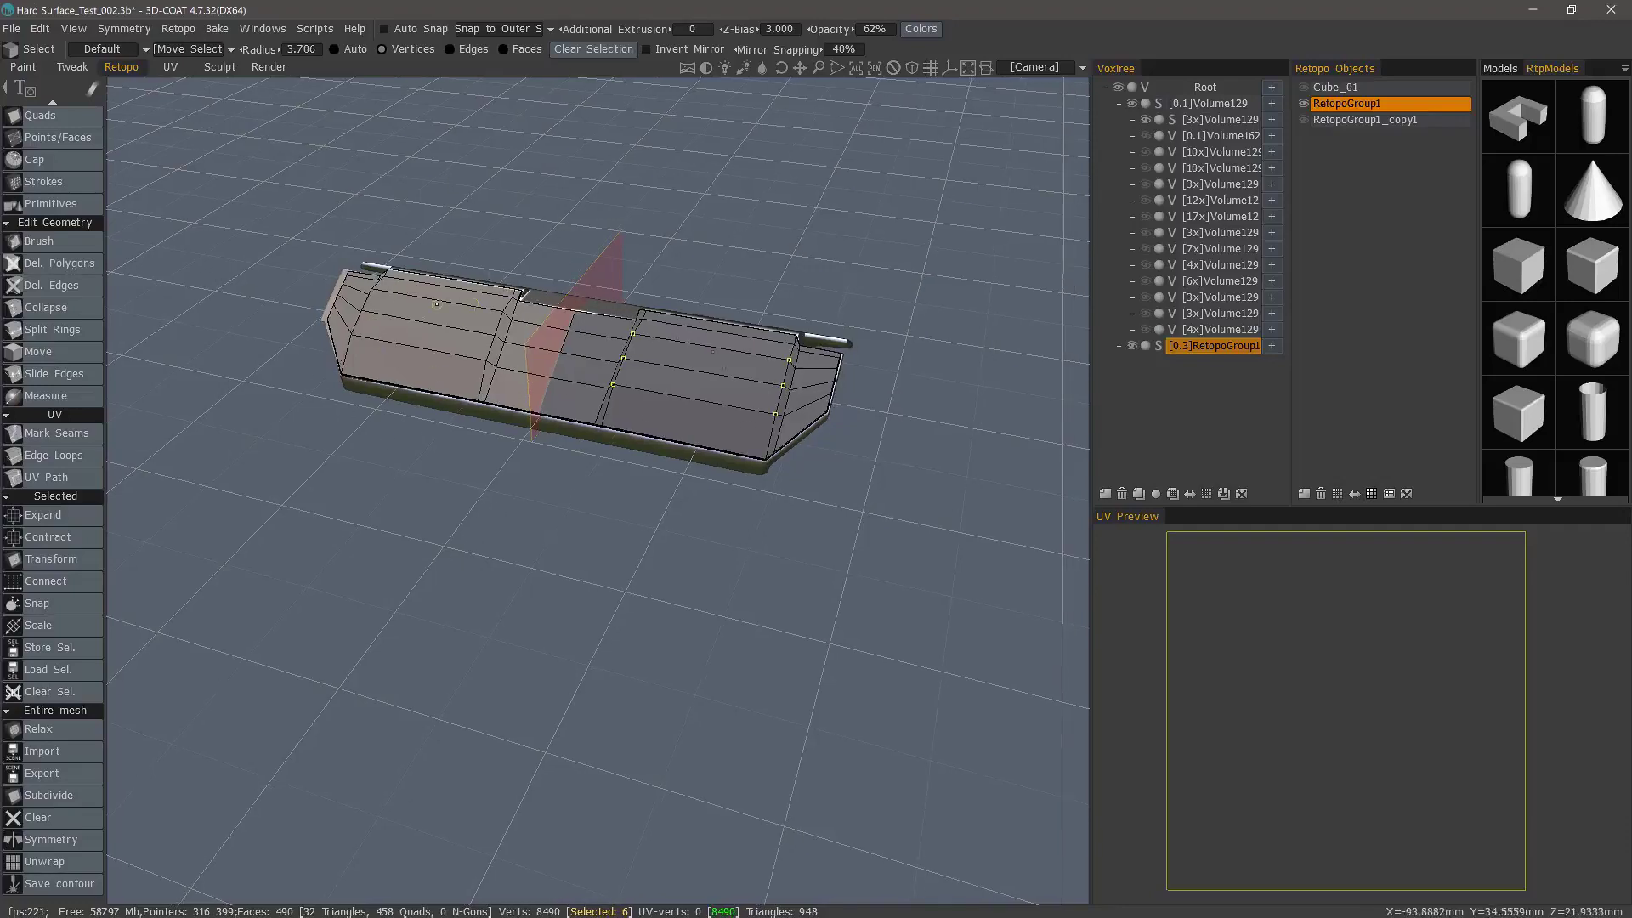
- Turn off Virtual Mirror Mode and call up the symmetry settings again
click(179, 28)
click(175, 228)
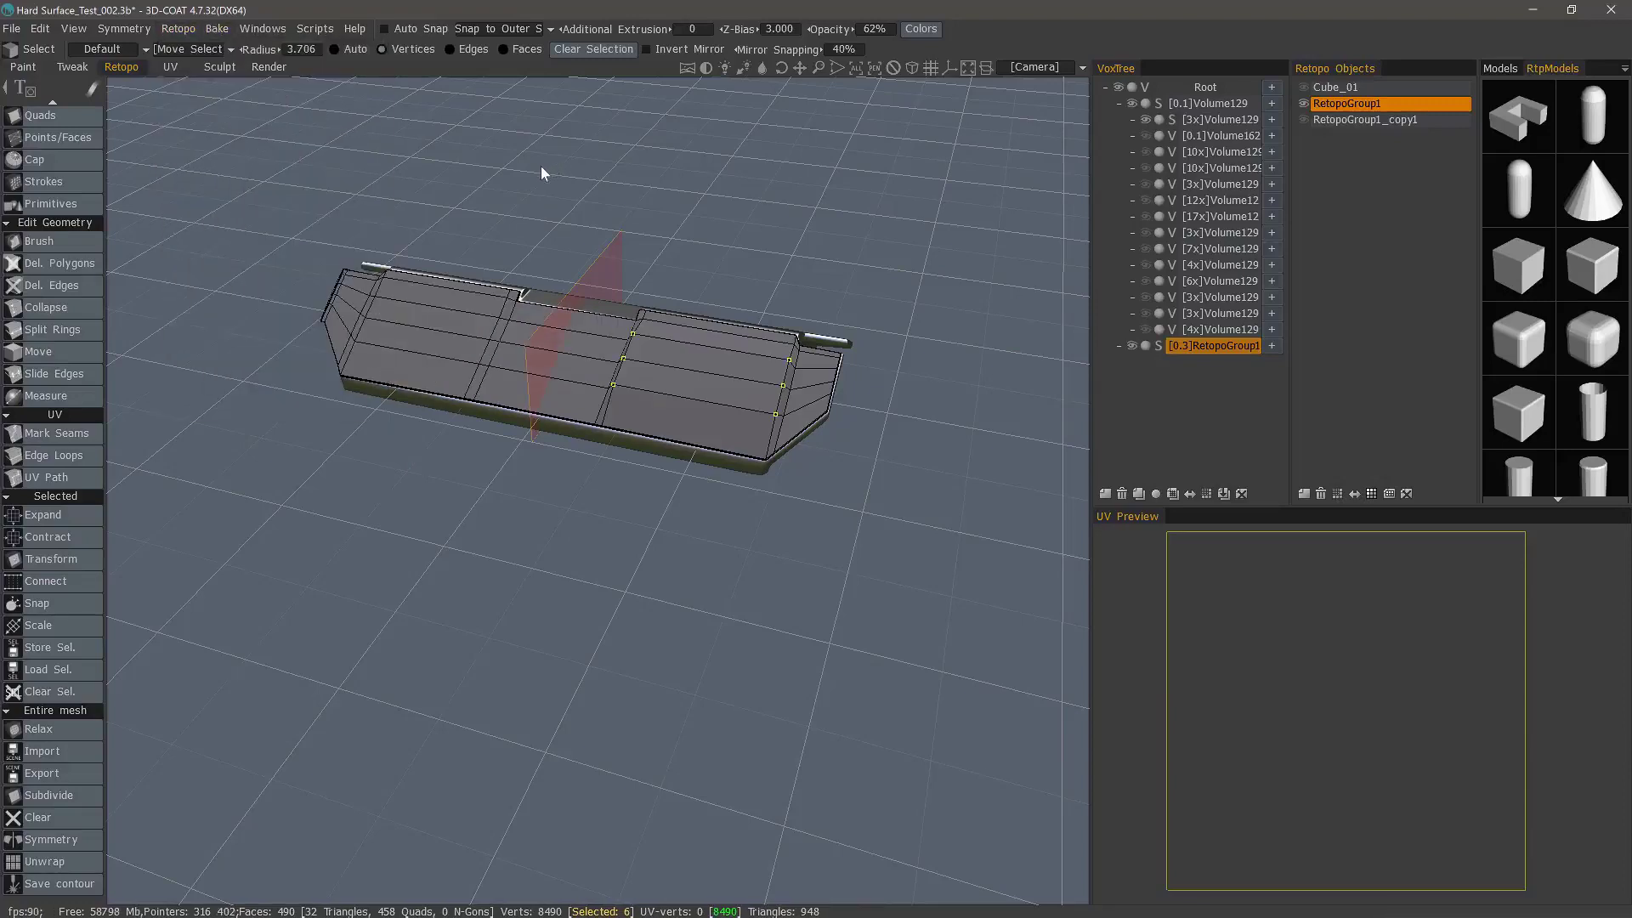
middle_drag(425, 593, 445, 592)
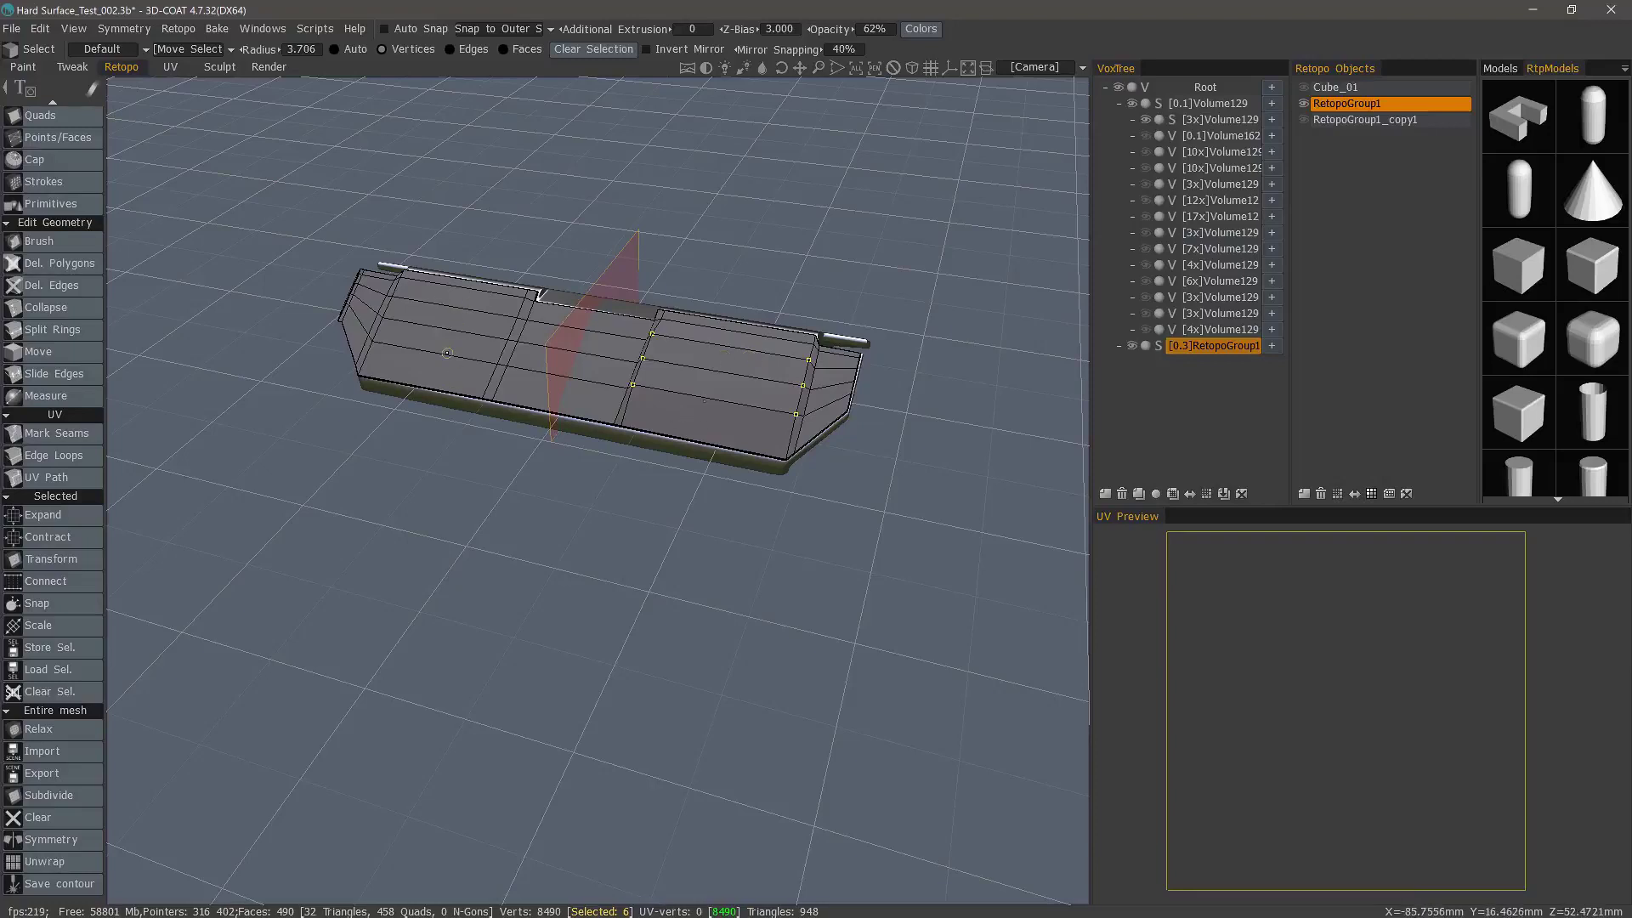
drag(488, 467, 507, 479)
key(s)
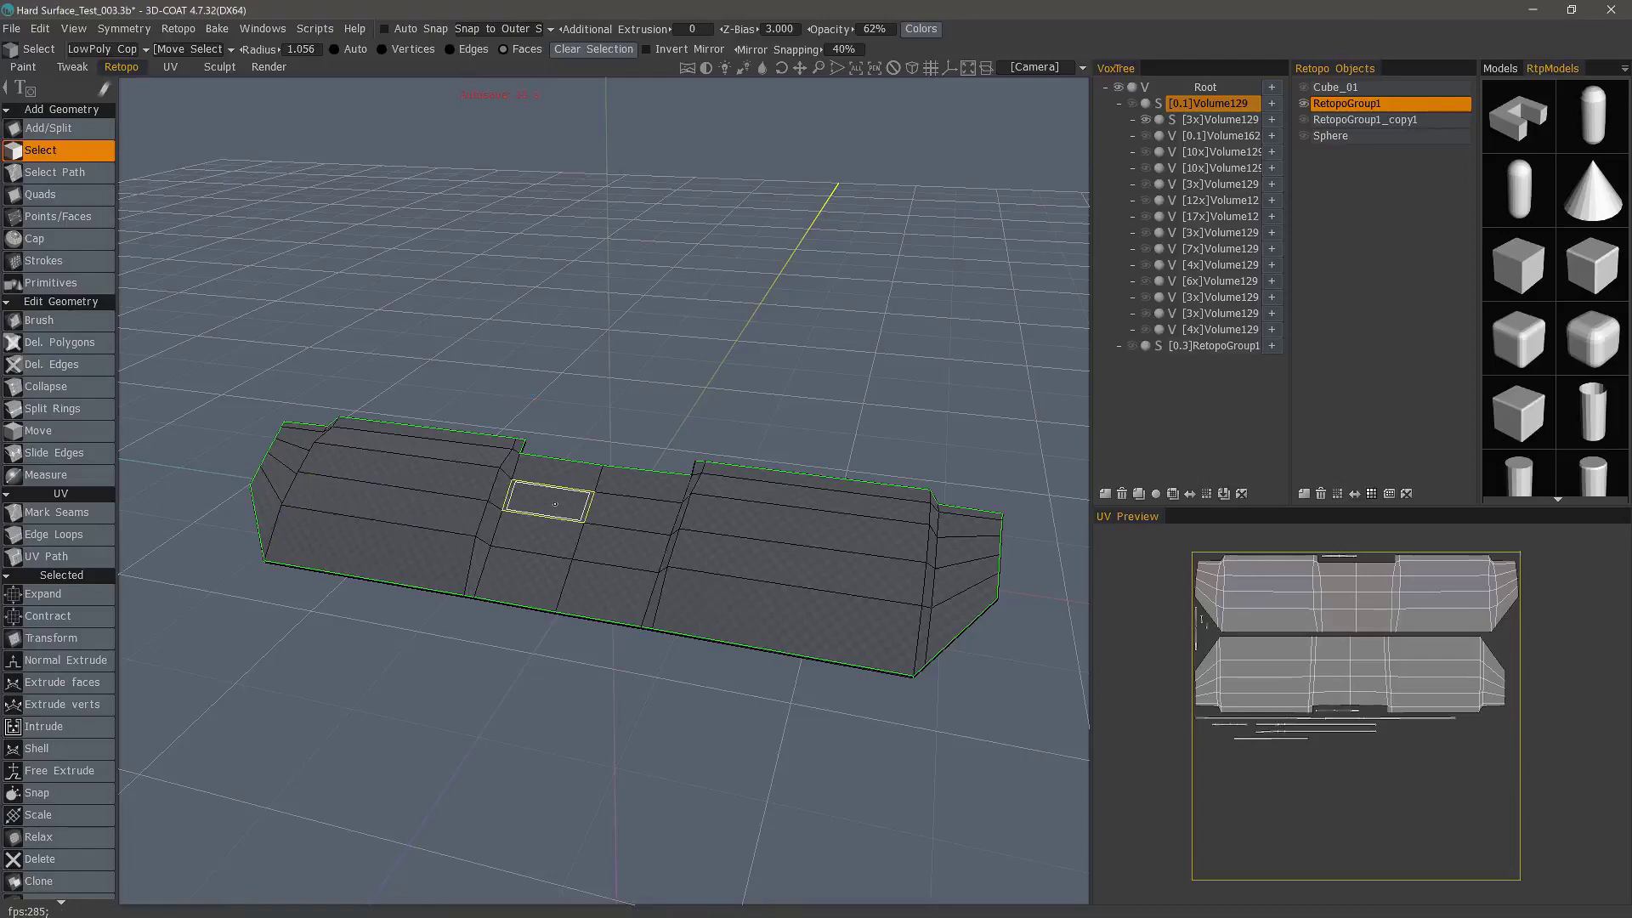
- Select one central face of the panel, grow the selection twice with Expand and shrink it with Contract
click(555, 504)
click(86, 594)
click(87, 595)
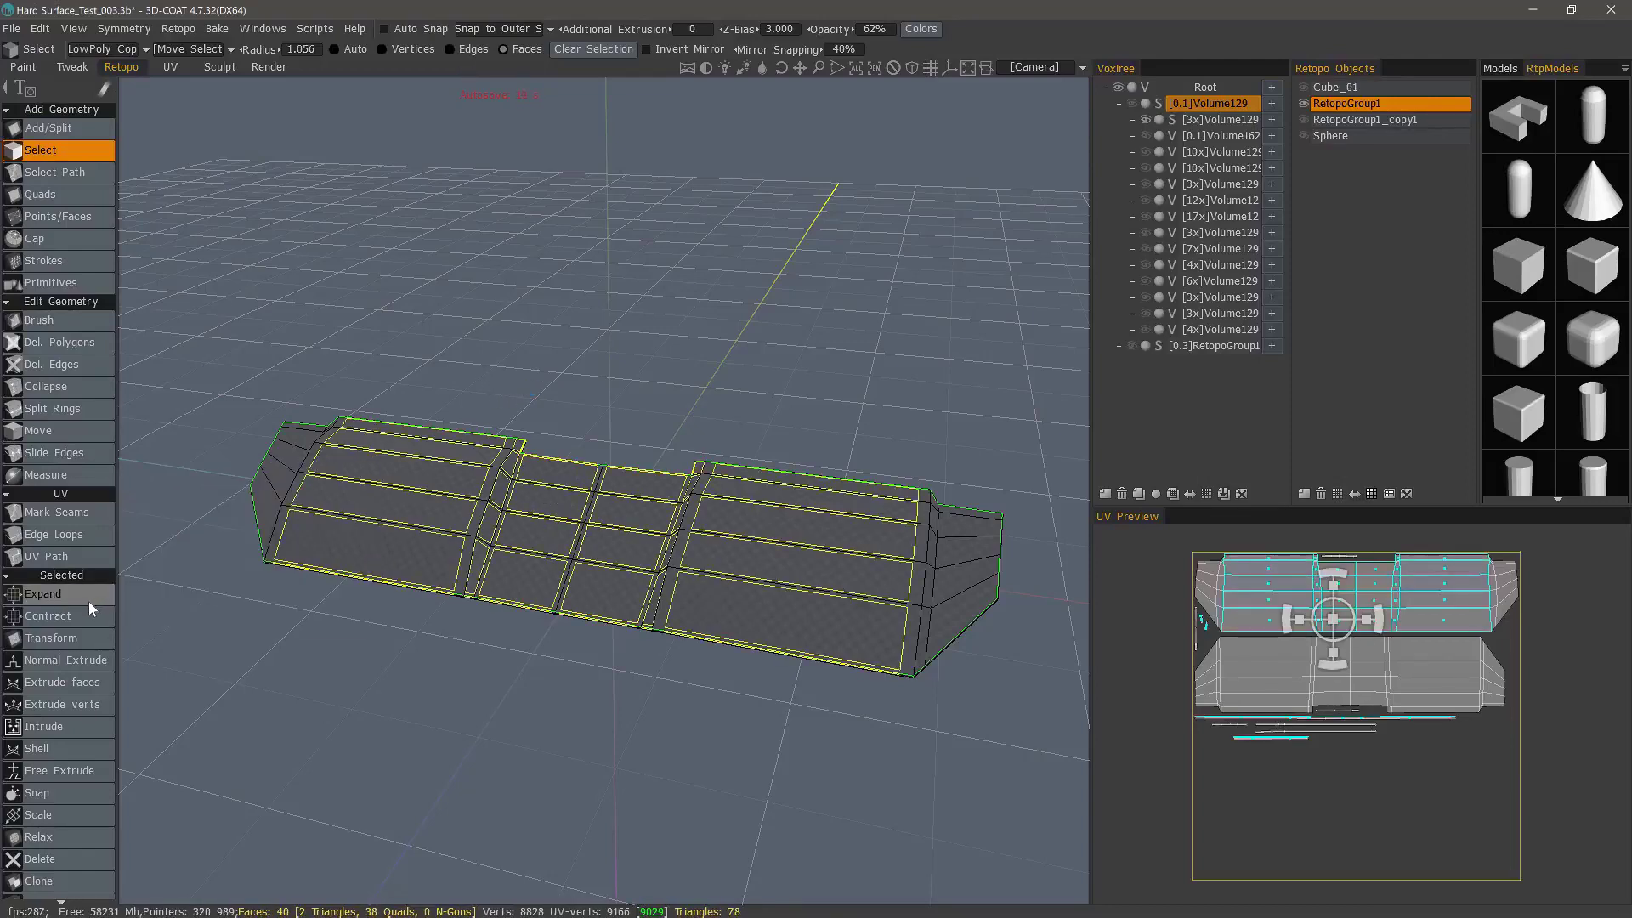
click(88, 619)
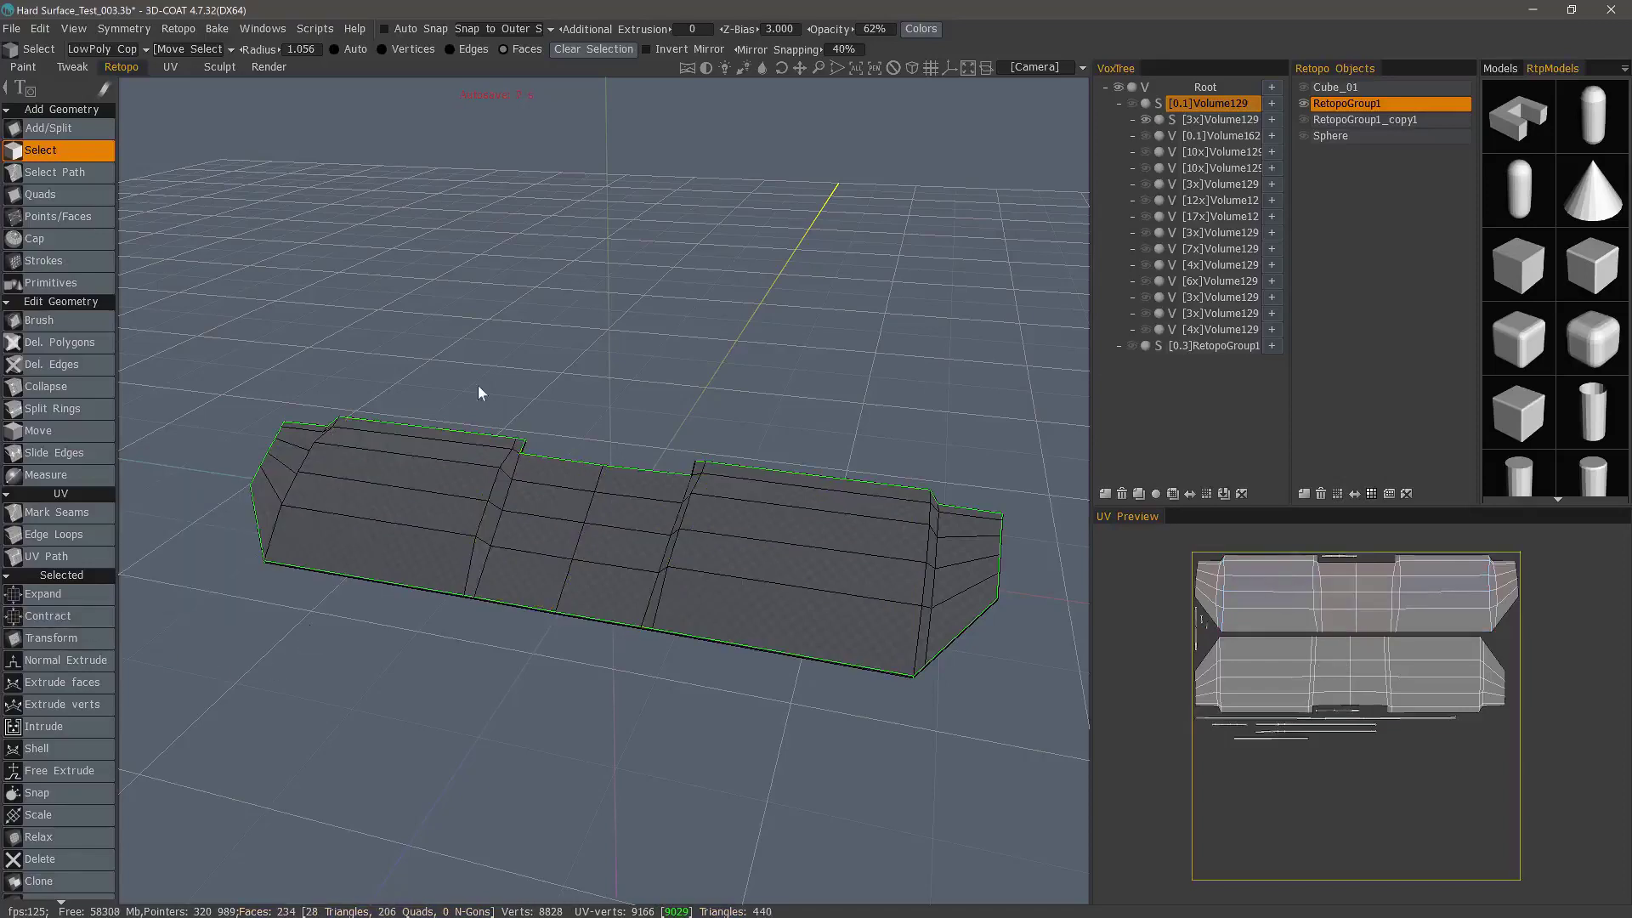
- Try Normal Extrude on the two long outer faces of one panel half, raising them and scaling their tops flat
drag(643, 410, 433, 463)
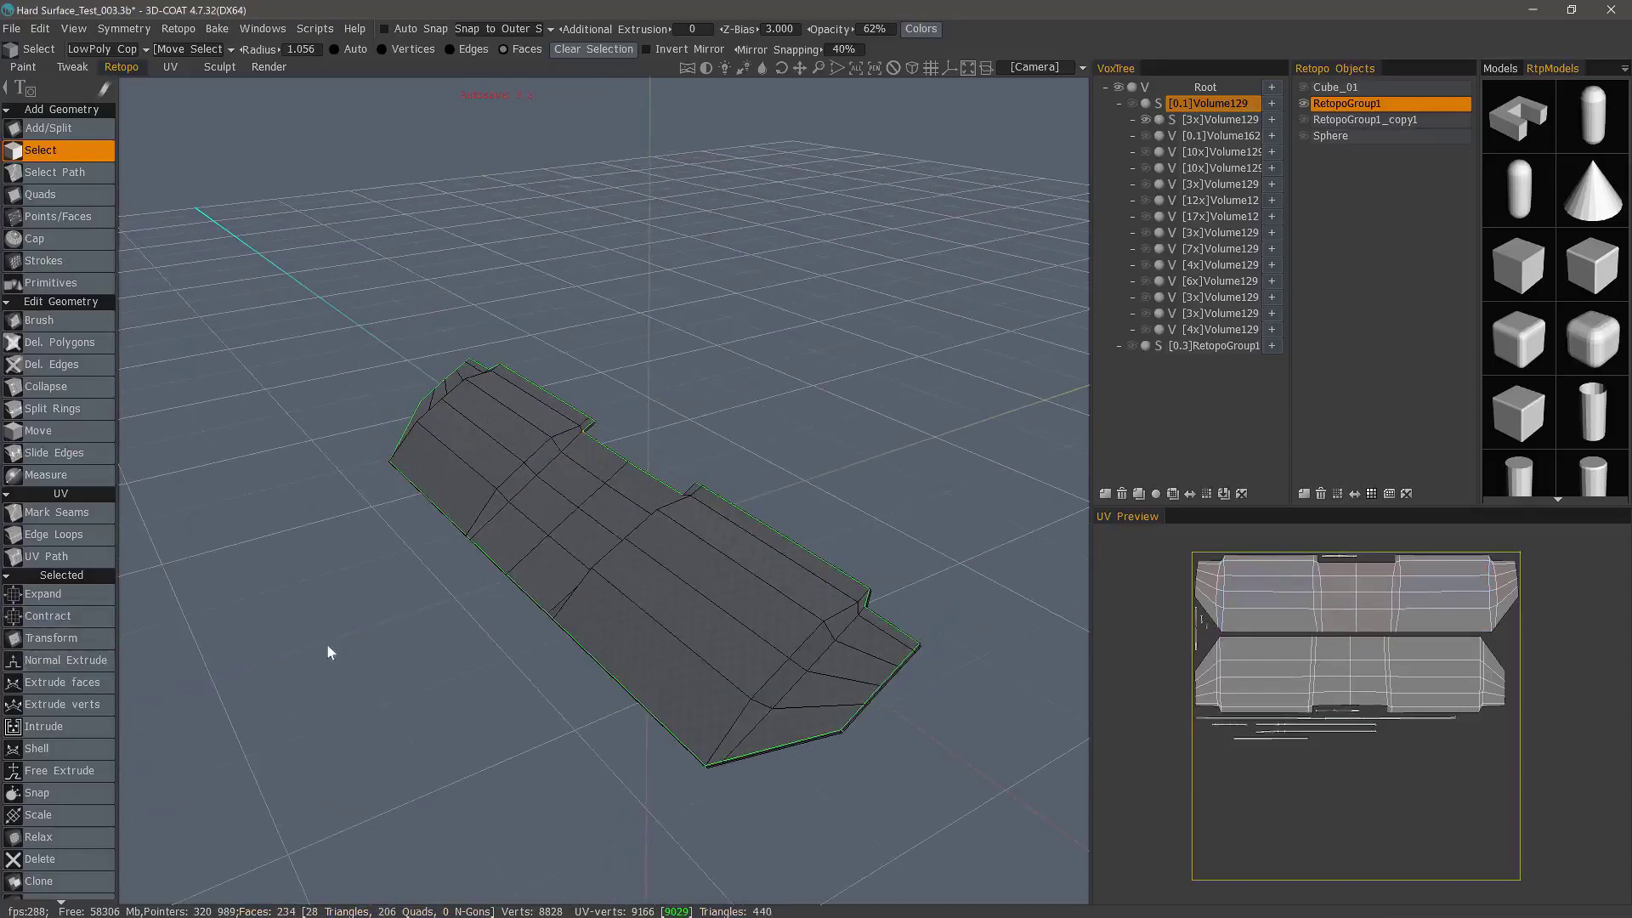
click(759, 558)
click(626, 637)
drag(465, 563, 308, 467)
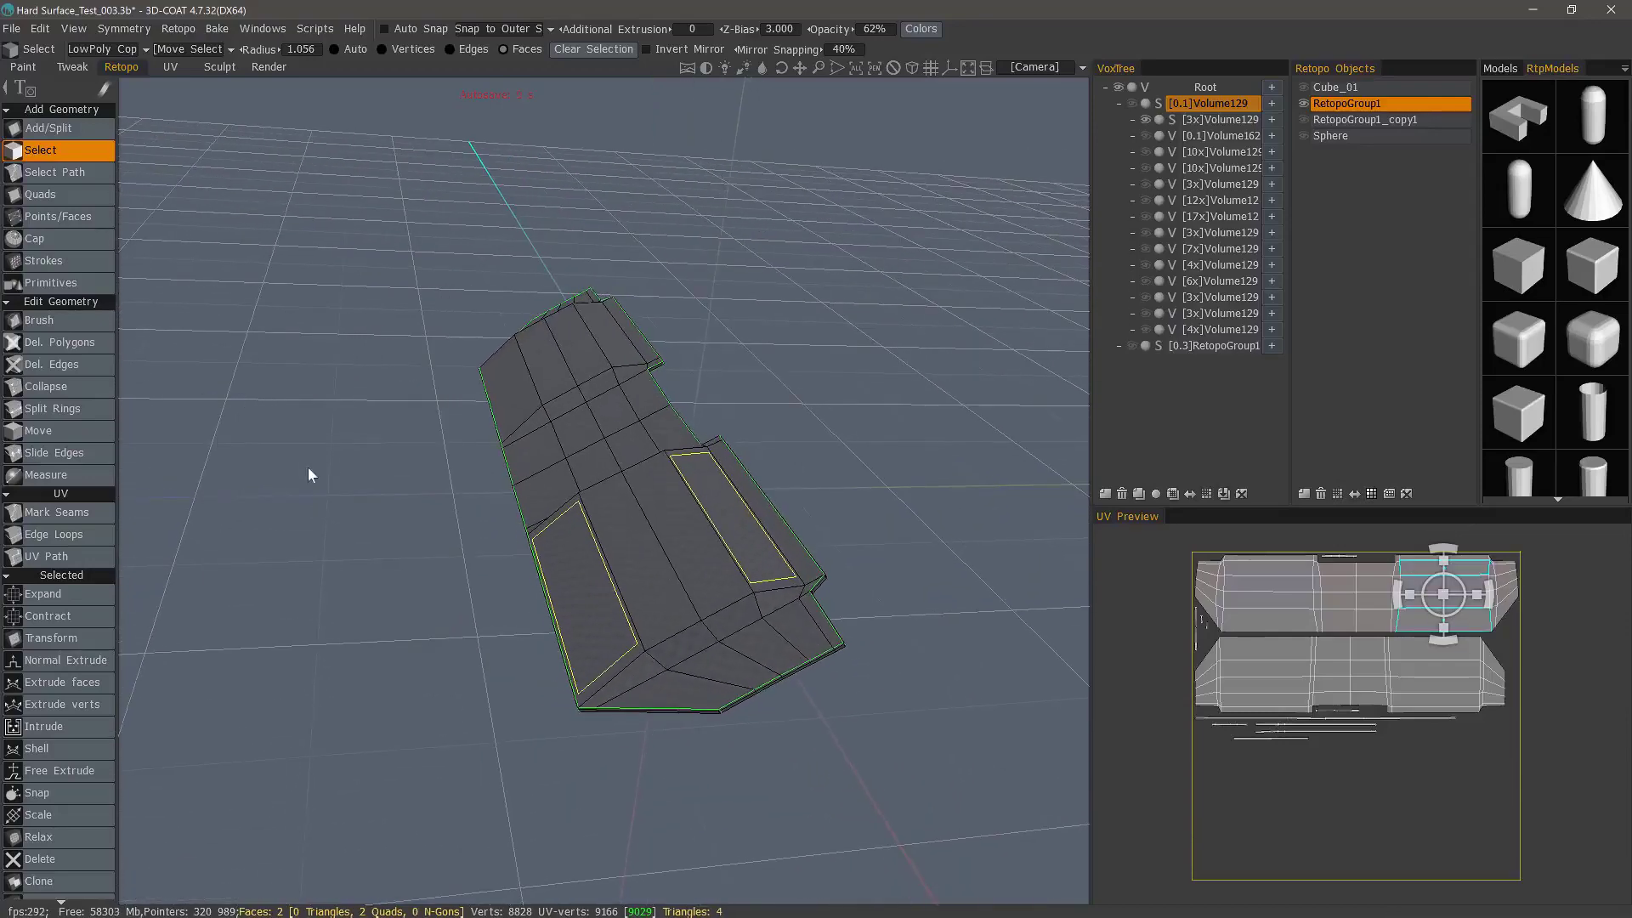
click(99, 665)
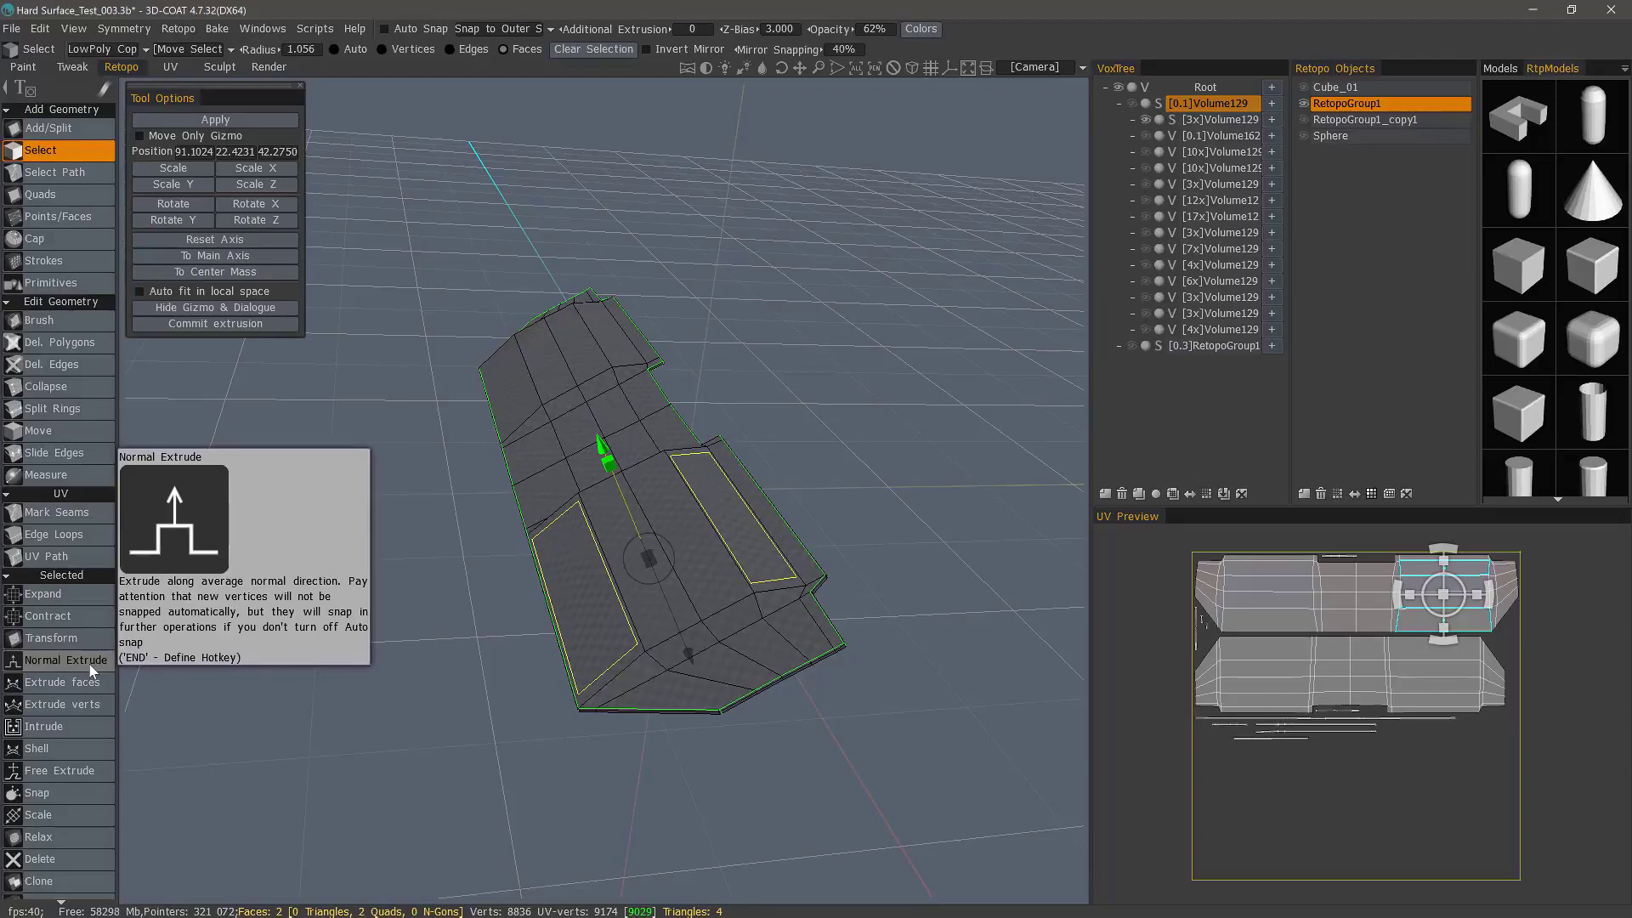
alt+drag(608, 544, 463, 565)
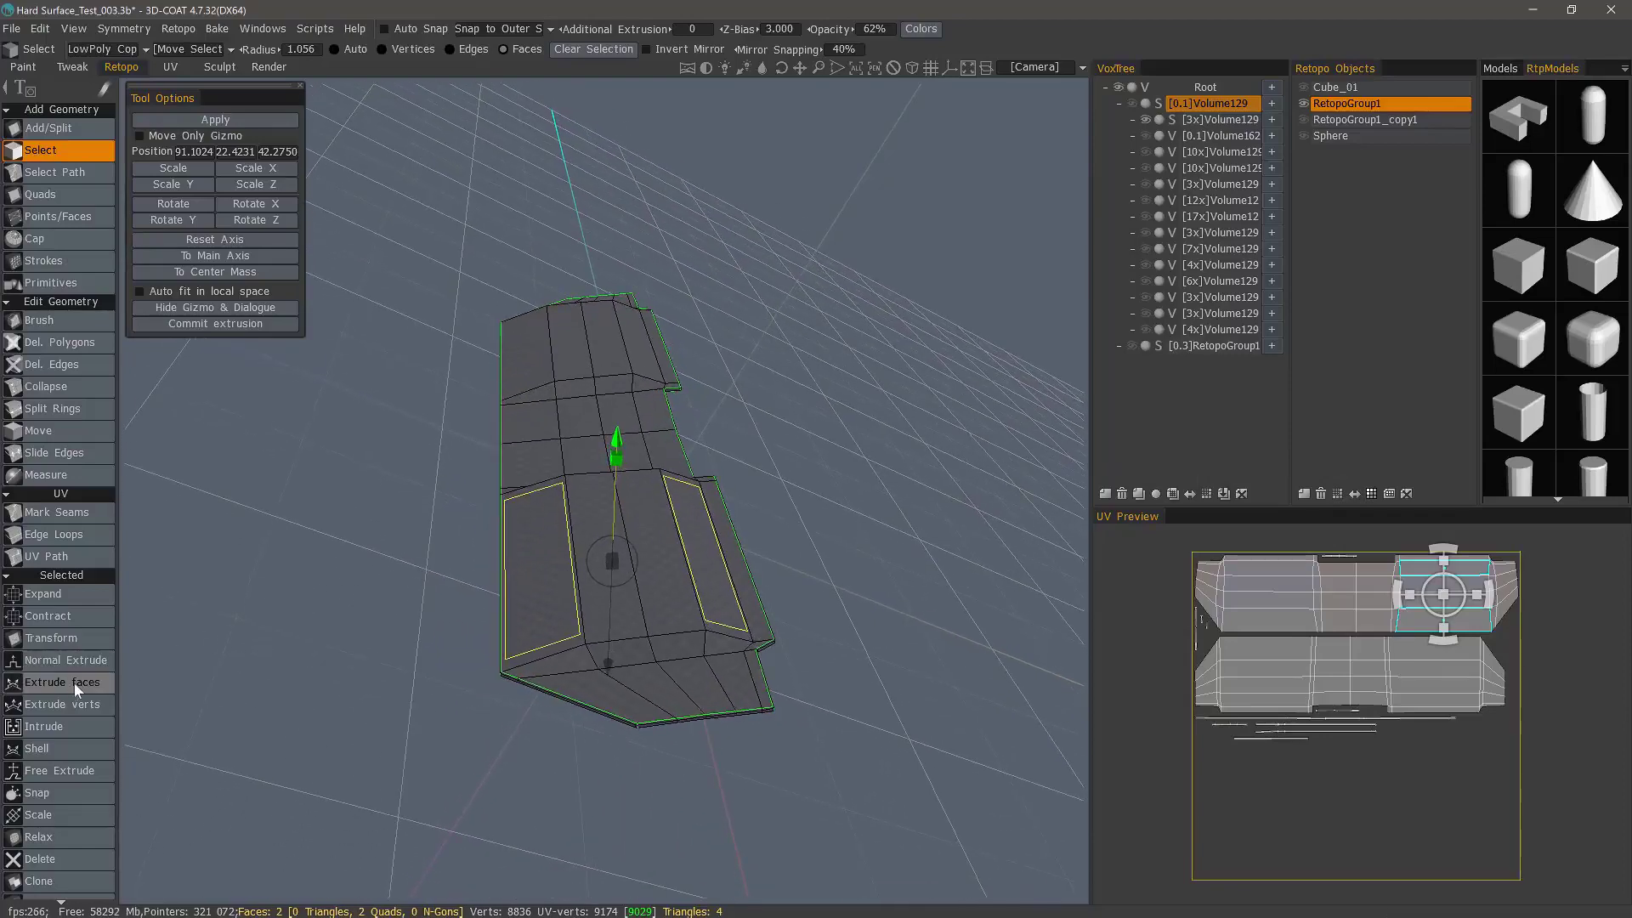
alt+drag(534, 565, 542, 523)
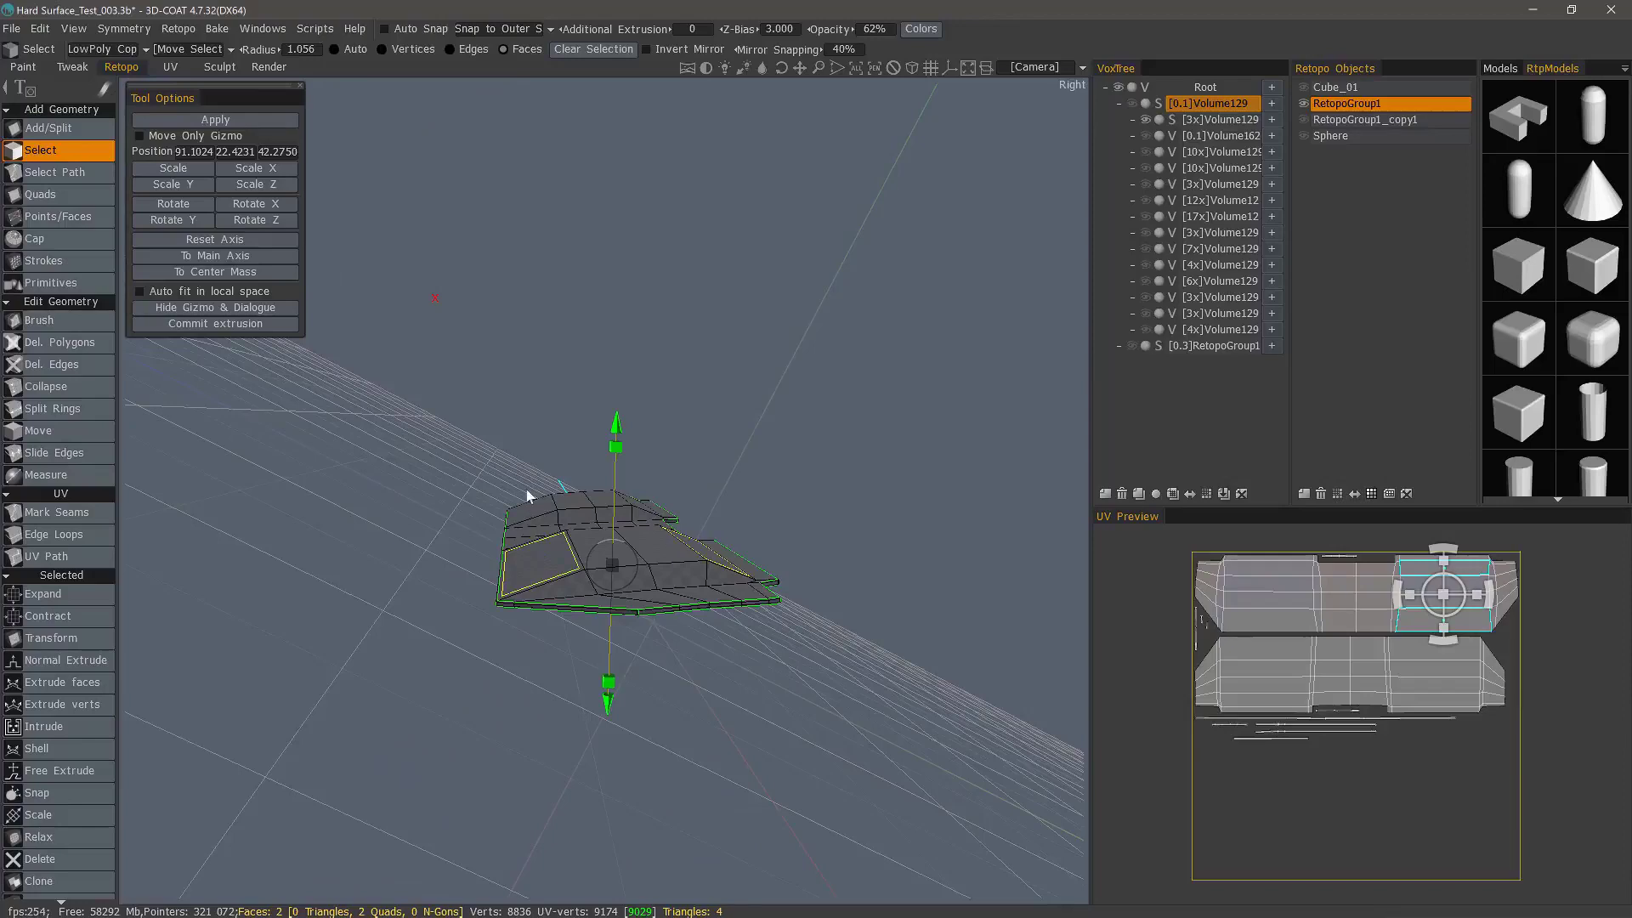
alt+drag(527, 447, 613, 389)
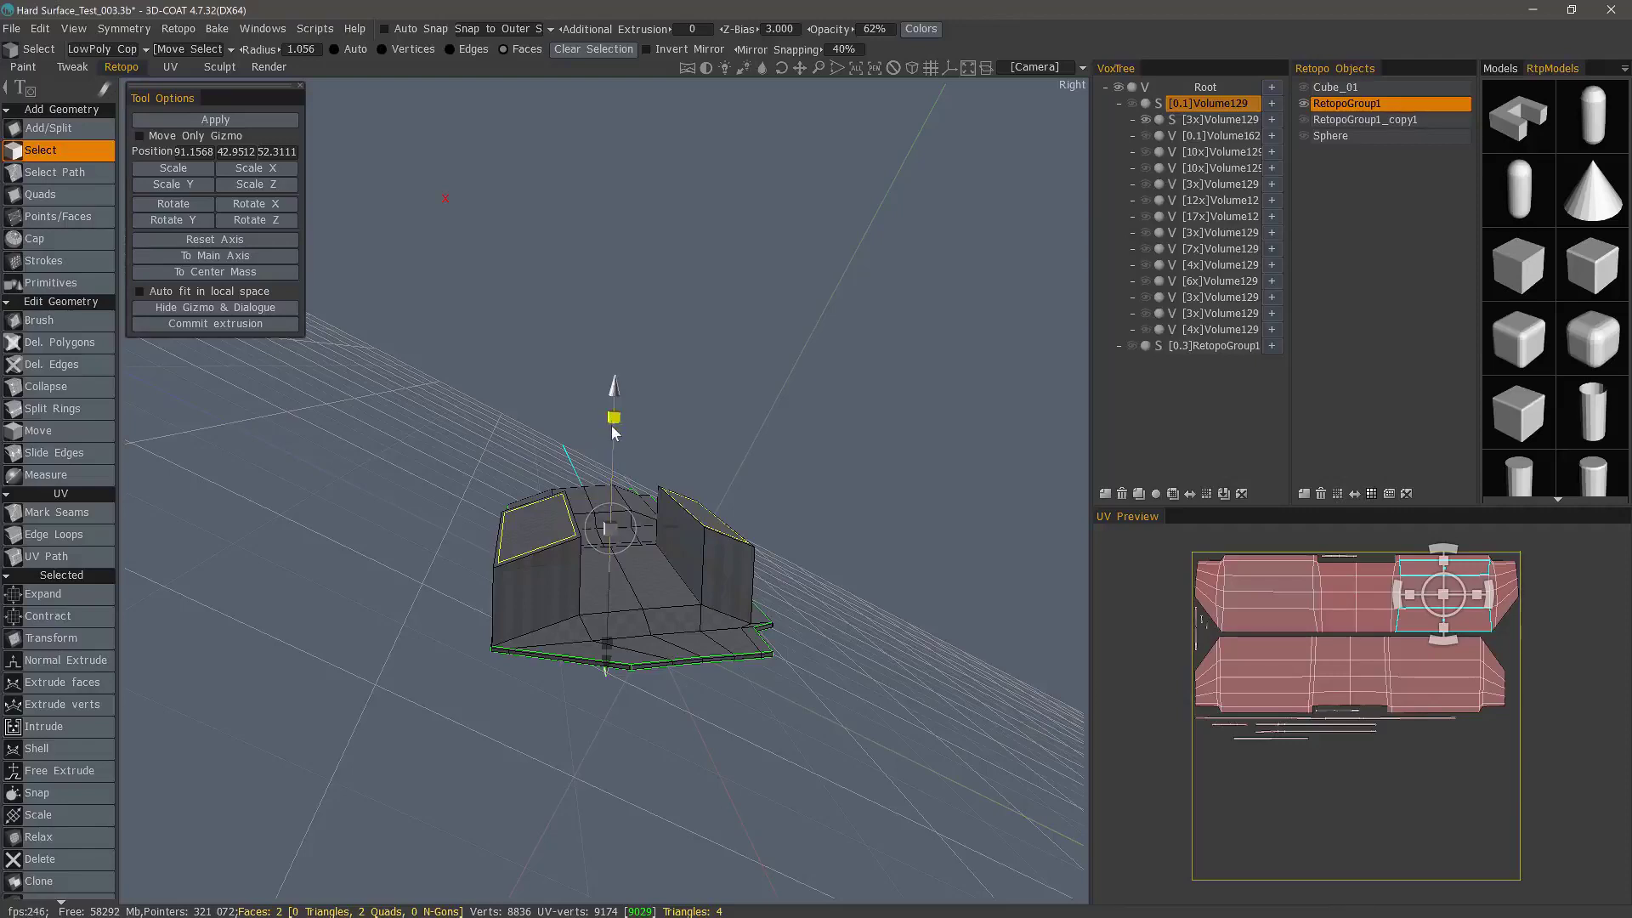
drag(613, 422, 514, 397)
- Undo the normal extrusion of the two outer faces along with their selection
key(ctrl+z)
key(ctrl+z)
key(ctrl+z)
key(ctrl+z)
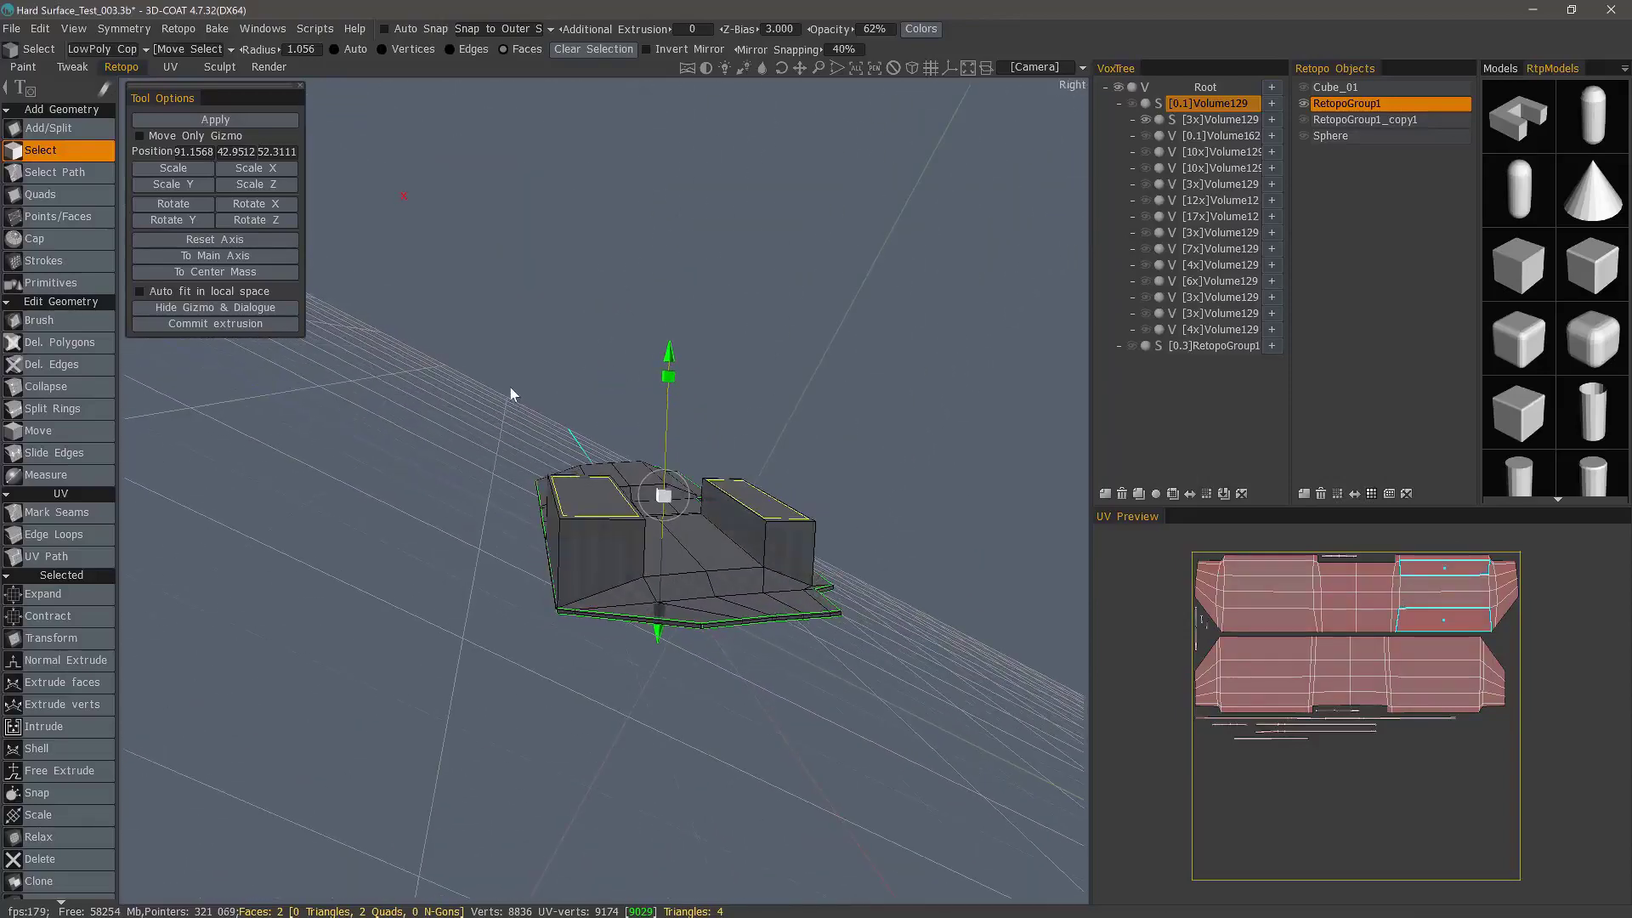
key(ctrl+z)
key(ctrl+z)
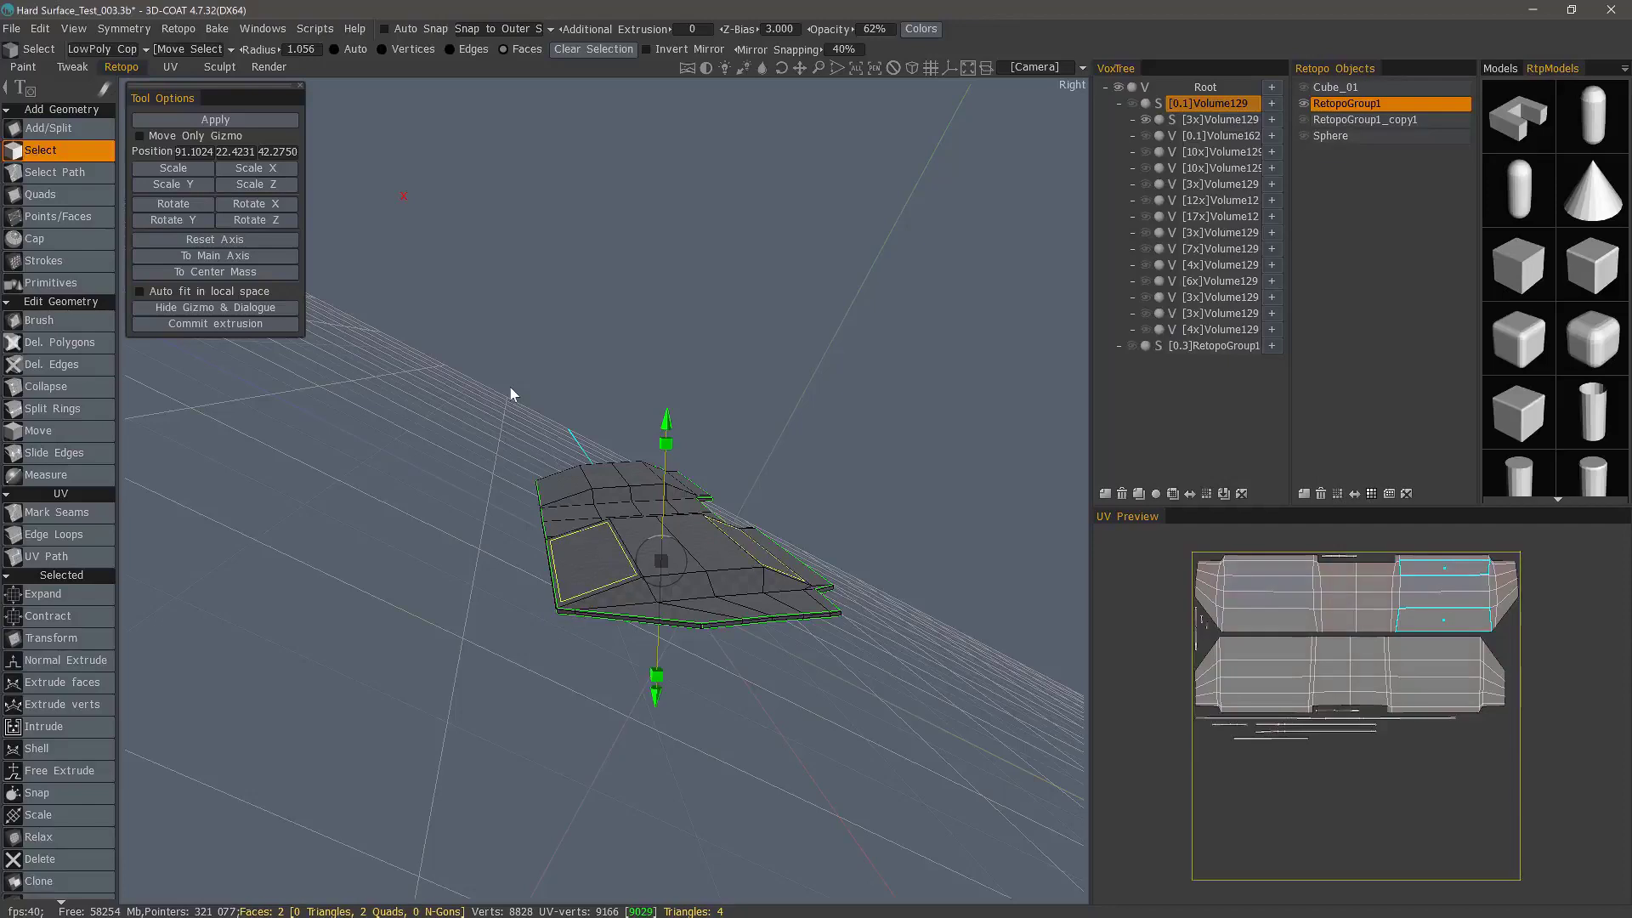
key(ctrl+z)
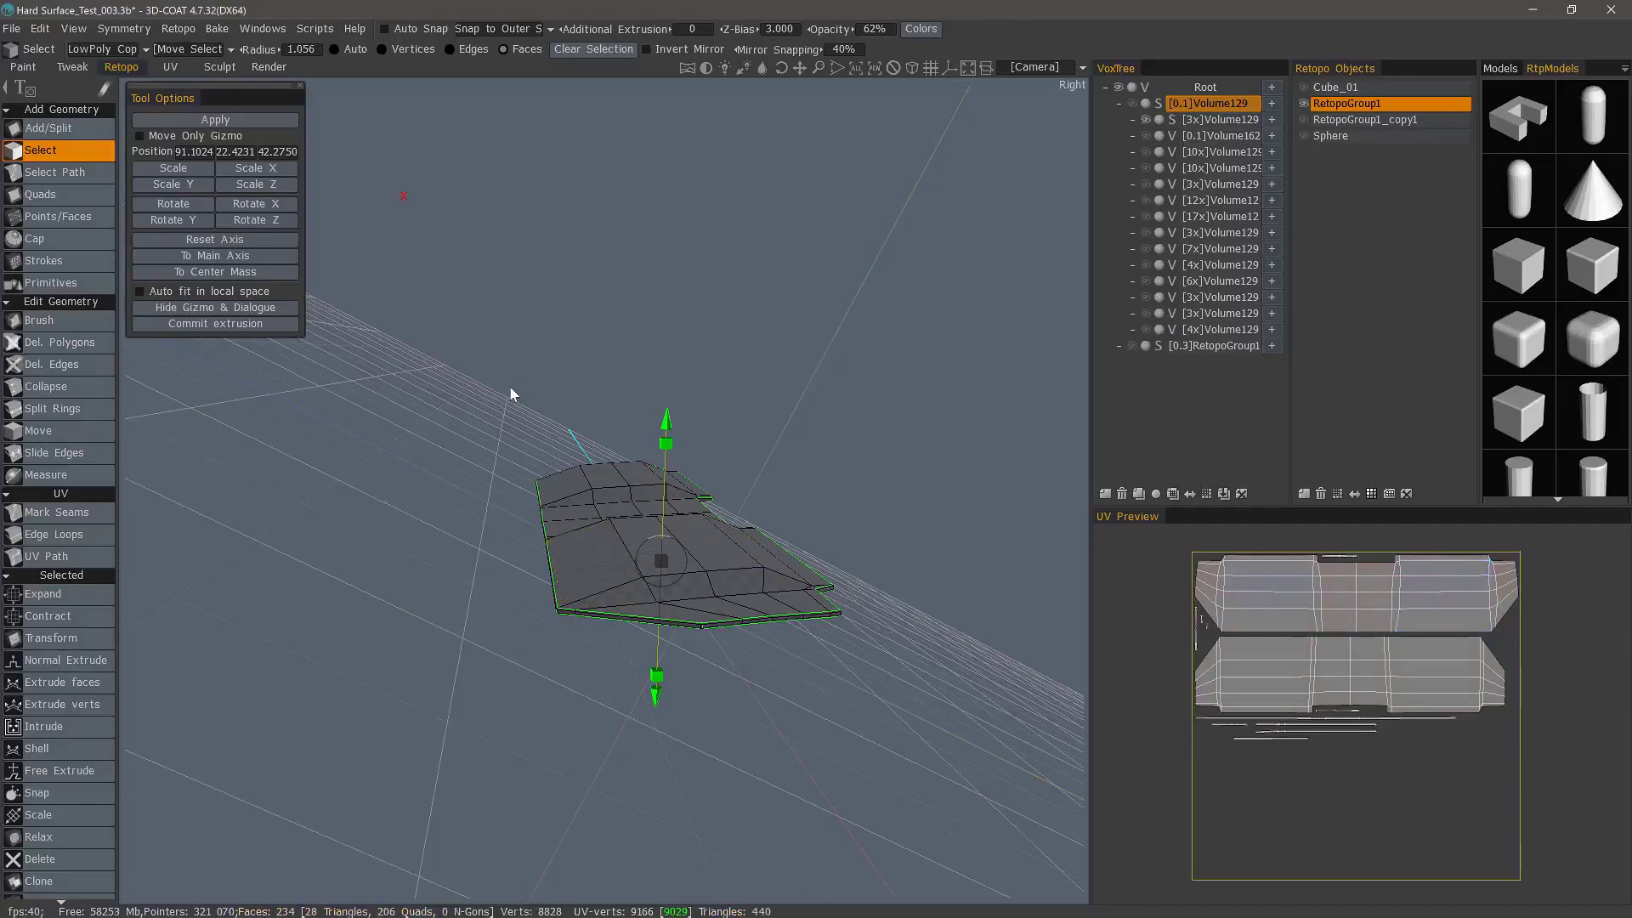
- Reselect the two long outer faces of the same panel half and raise them outward with Extrude faces
alt+drag(510, 386, 431, 558)
key(Escape)
click(519, 544)
alt+drag(564, 515, 570, 535)
click(673, 505)
alt+drag(207, 578, 194, 622)
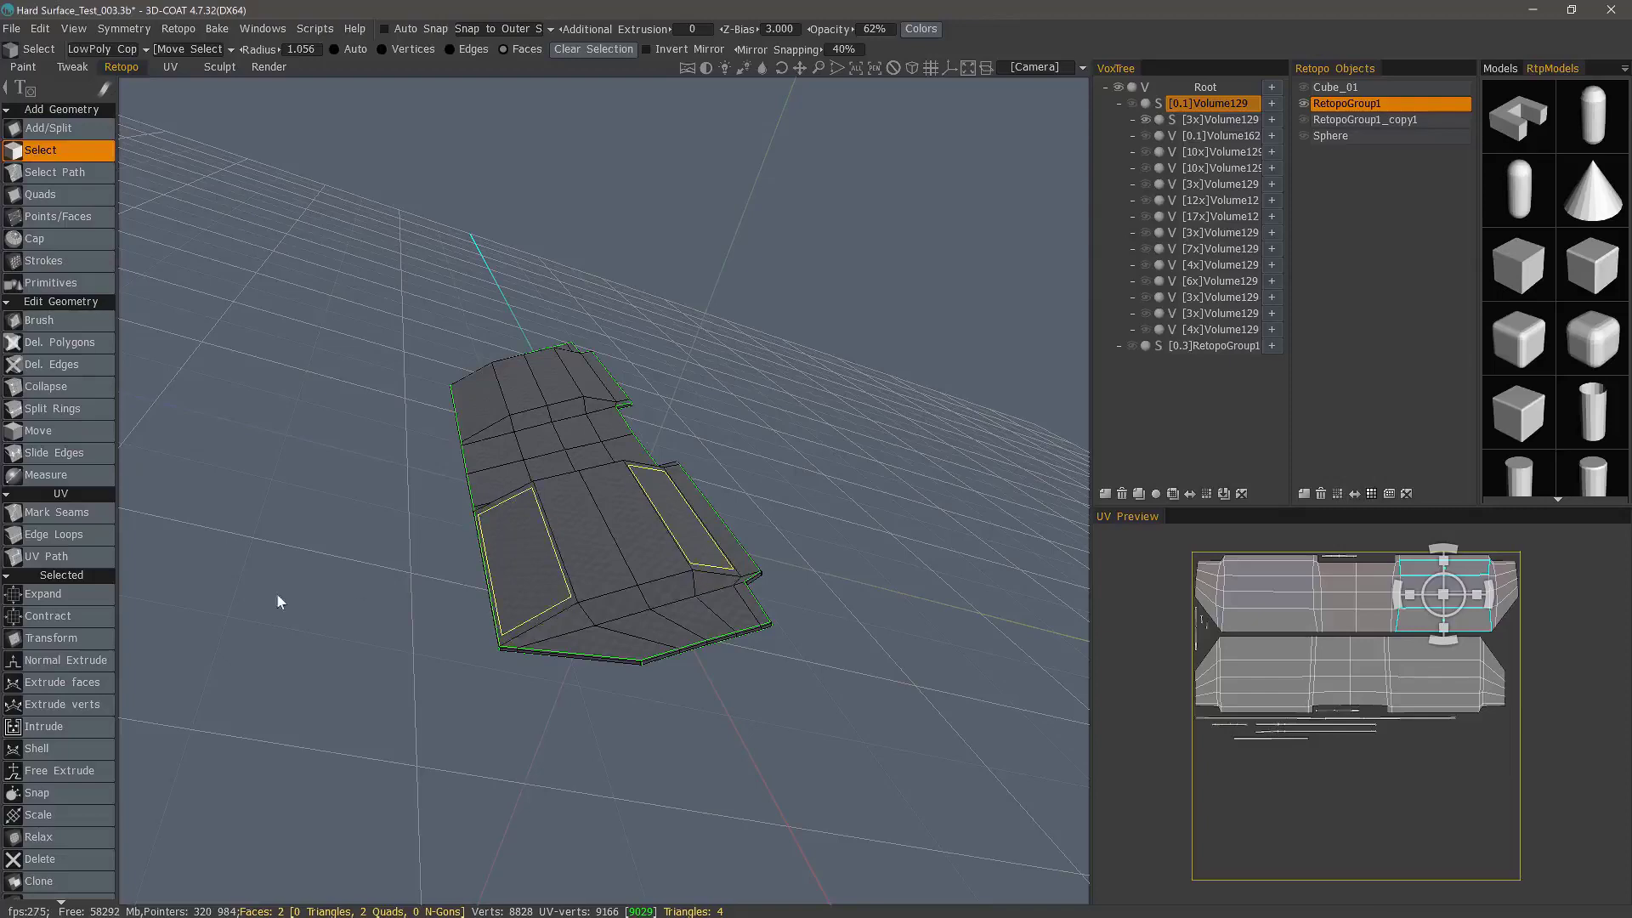
click(75, 683)
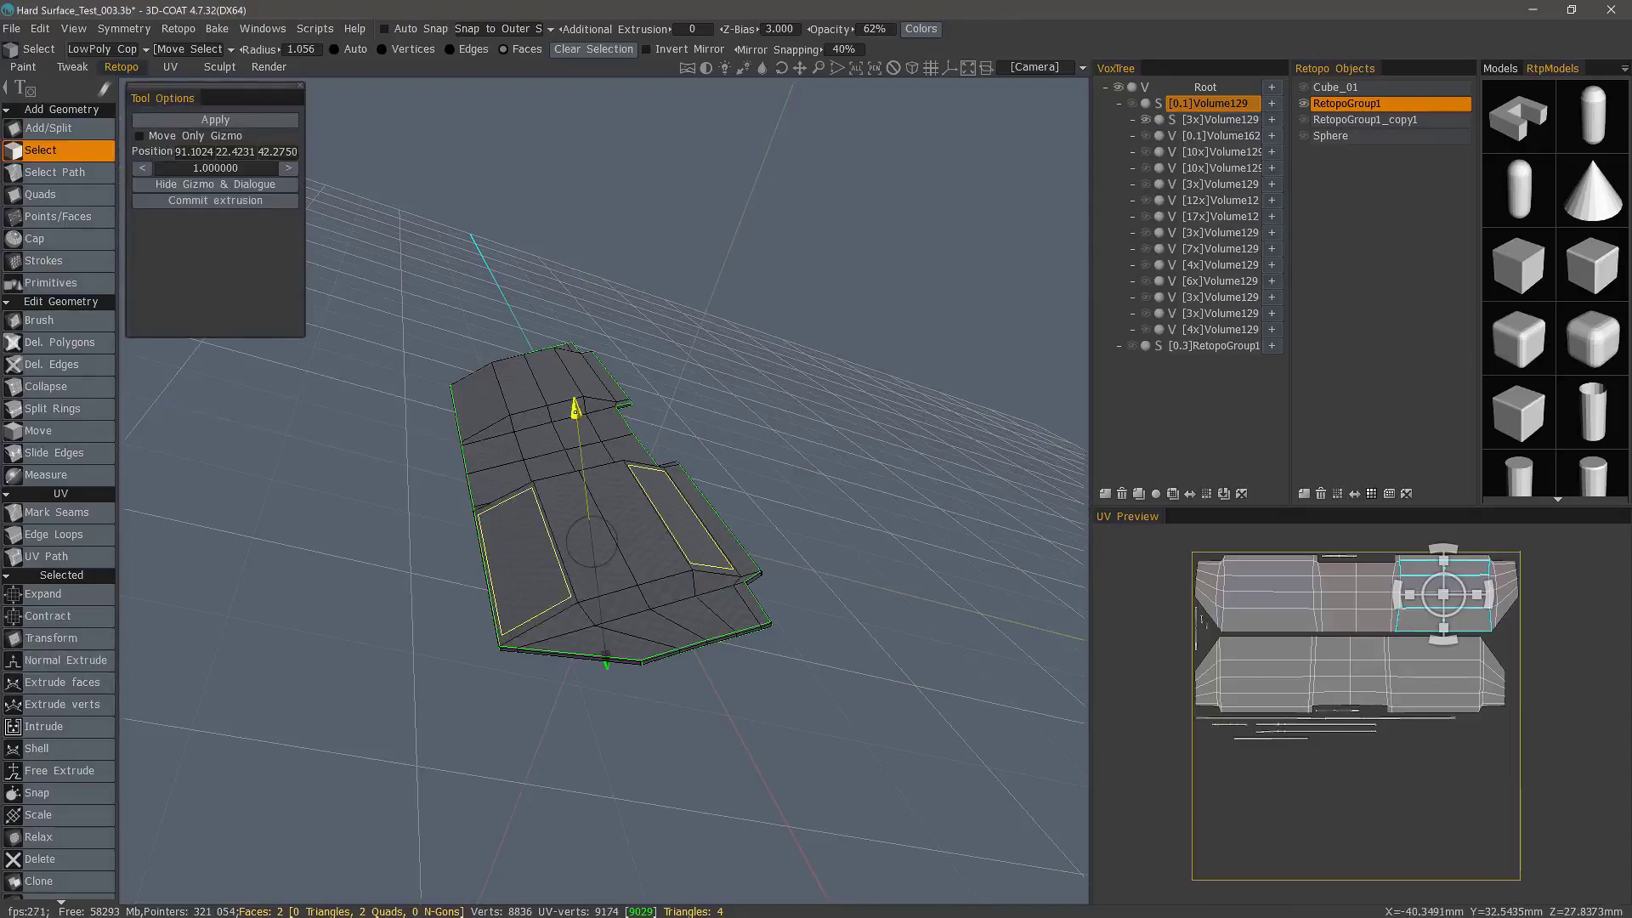
drag(576, 412, 570, 368)
drag(342, 455, 445, 374)
key(Return)
- Select the two long outer faces of the opposite panel half, raise them with Extrude verts, and clear the selection
click(498, 415)
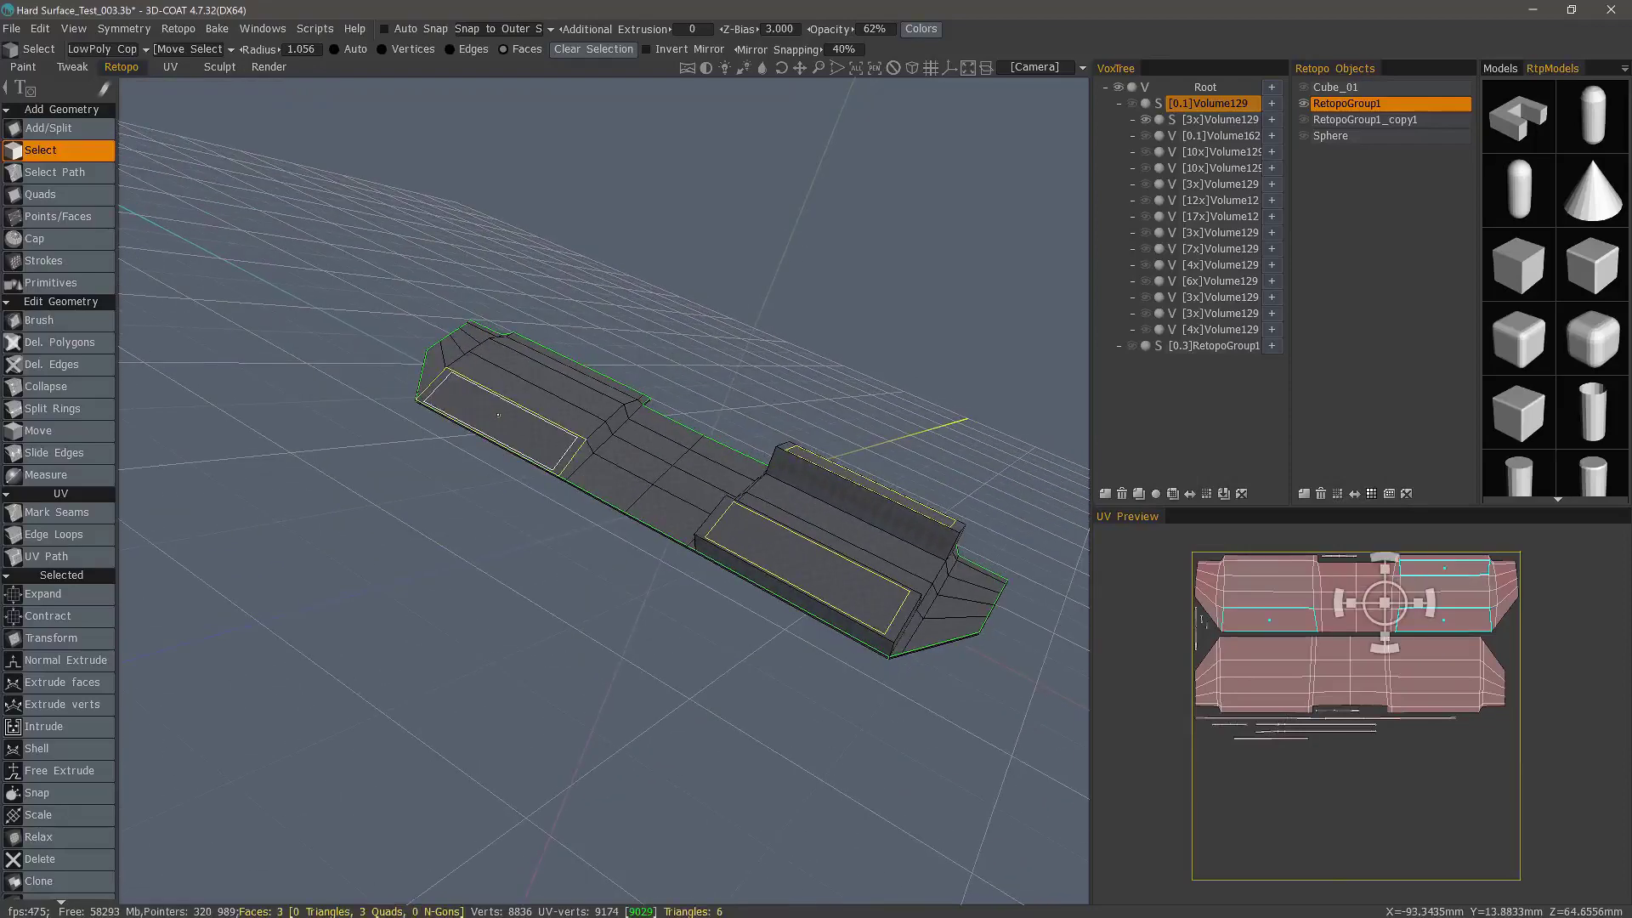
click(416, 400)
drag(526, 316, 544, 377)
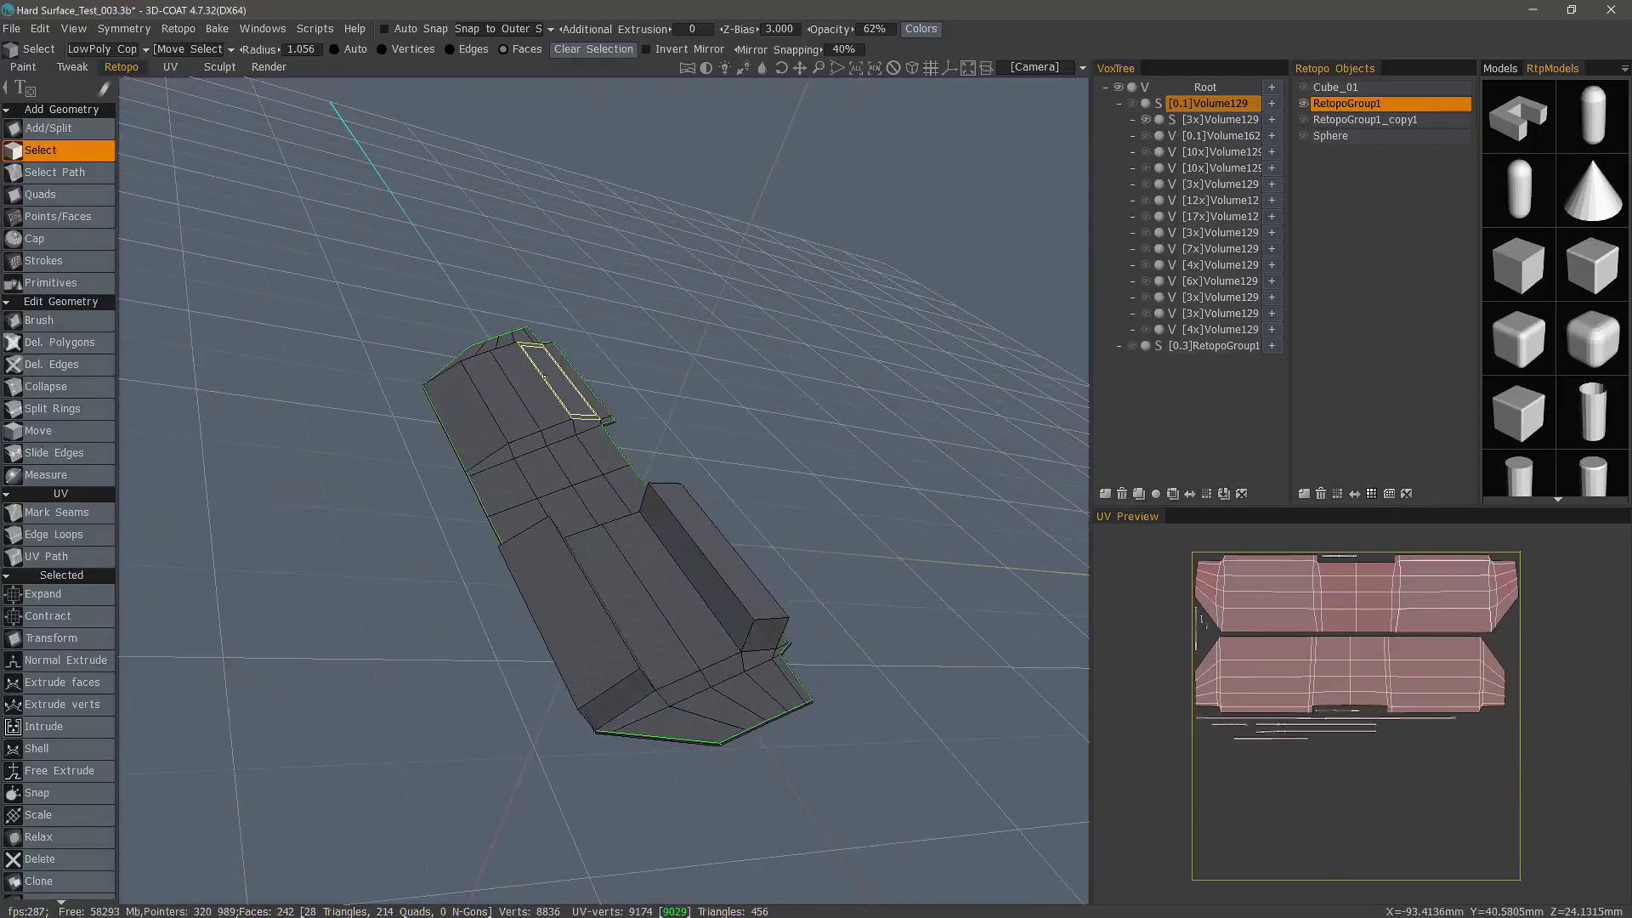
click(556, 380)
click(463, 417)
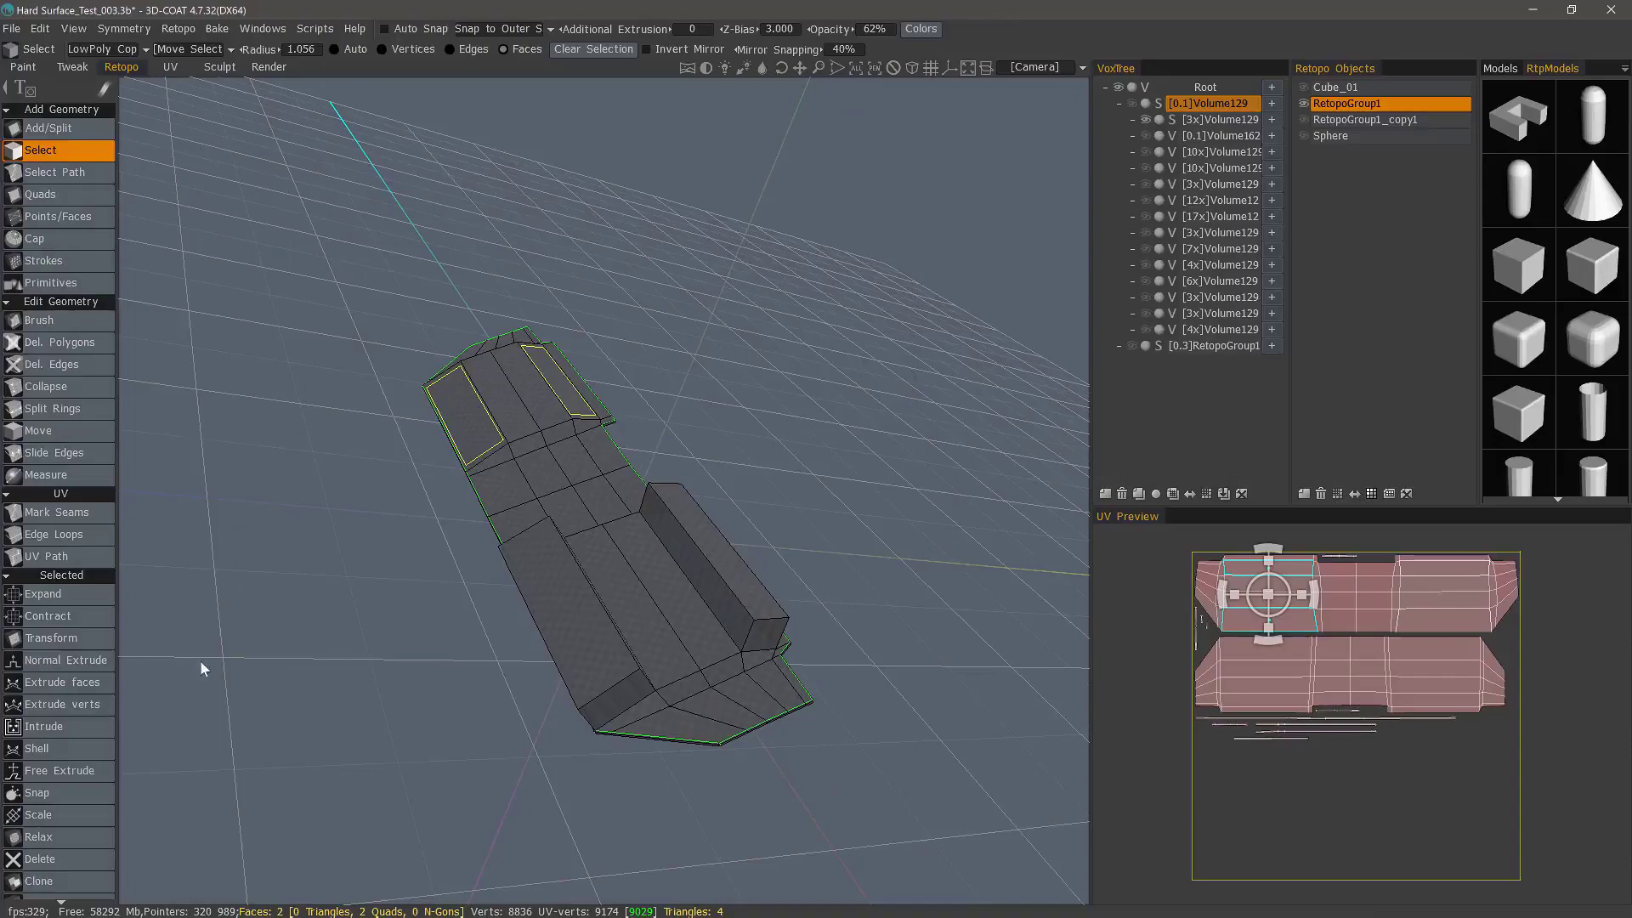
click(68, 710)
drag(484, 272, 592, 438)
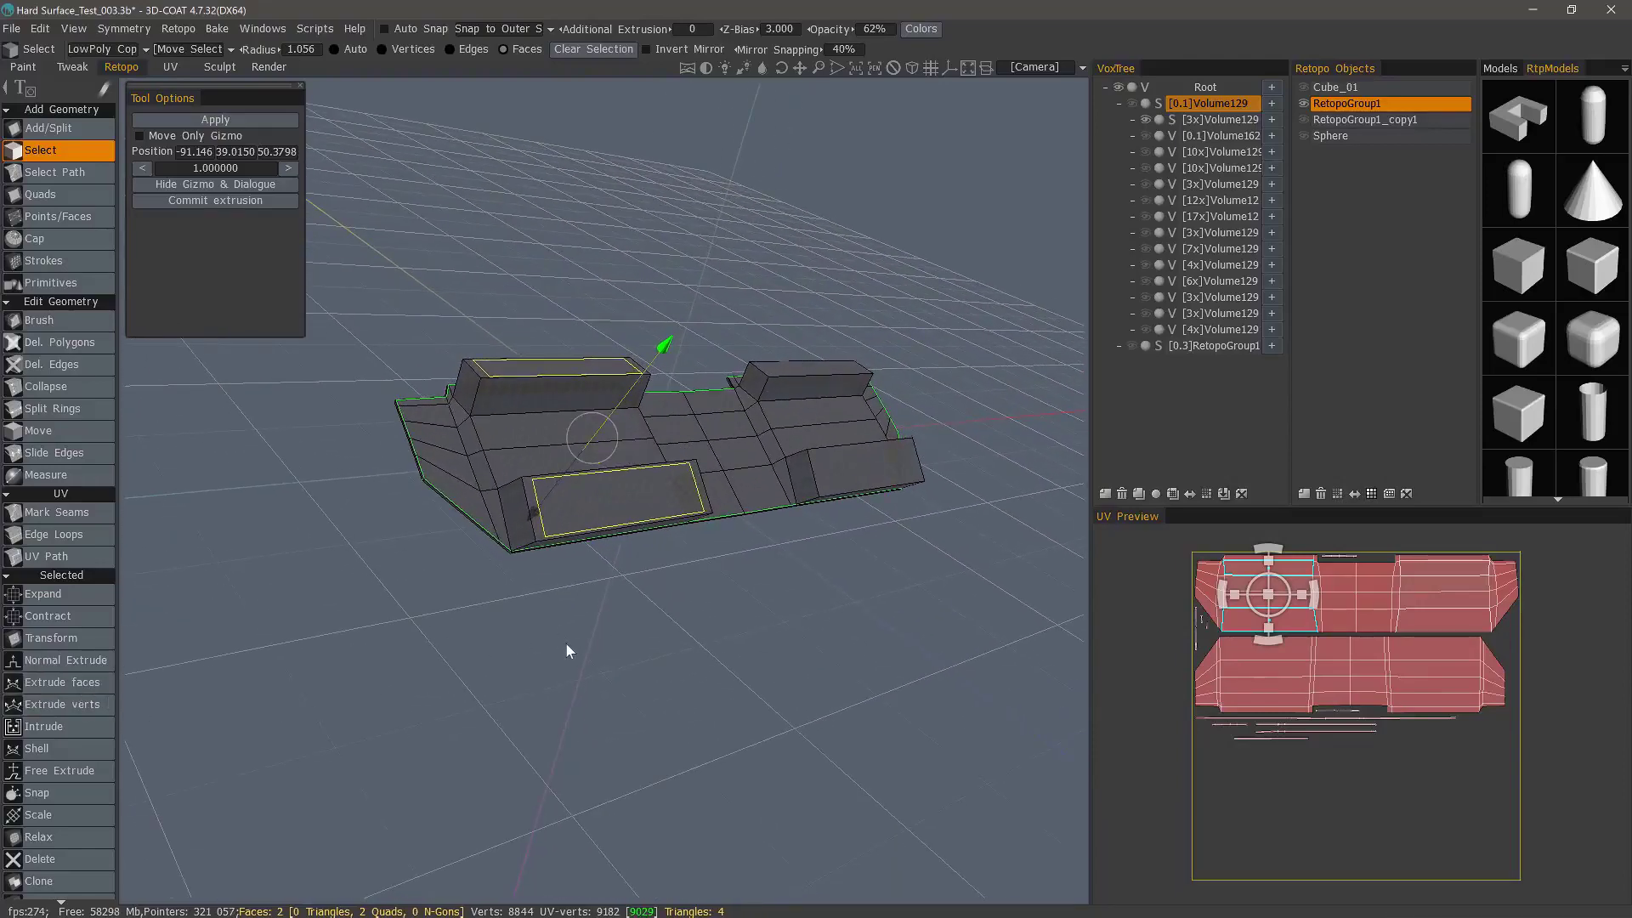
key(Escape)
key(Escape)
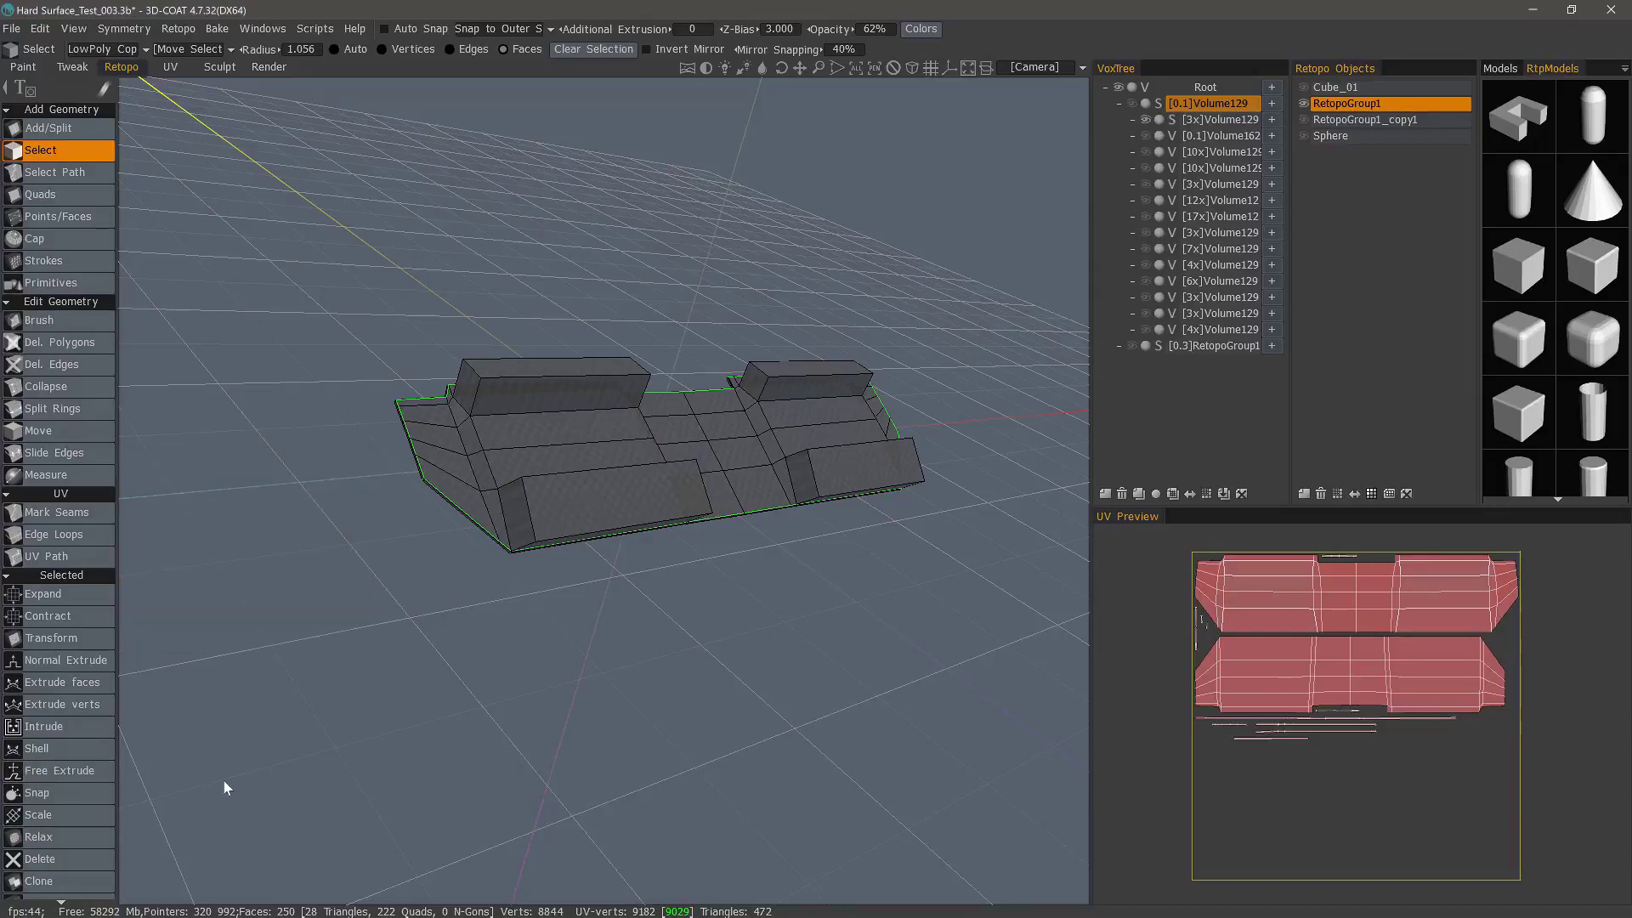
- Raise four adjoining faces in the panel's center with Free Extrude, using the To Main Axis gizmo alignment, and commit the extrusion
drag(224, 787, 612, 565)
click(612, 567)
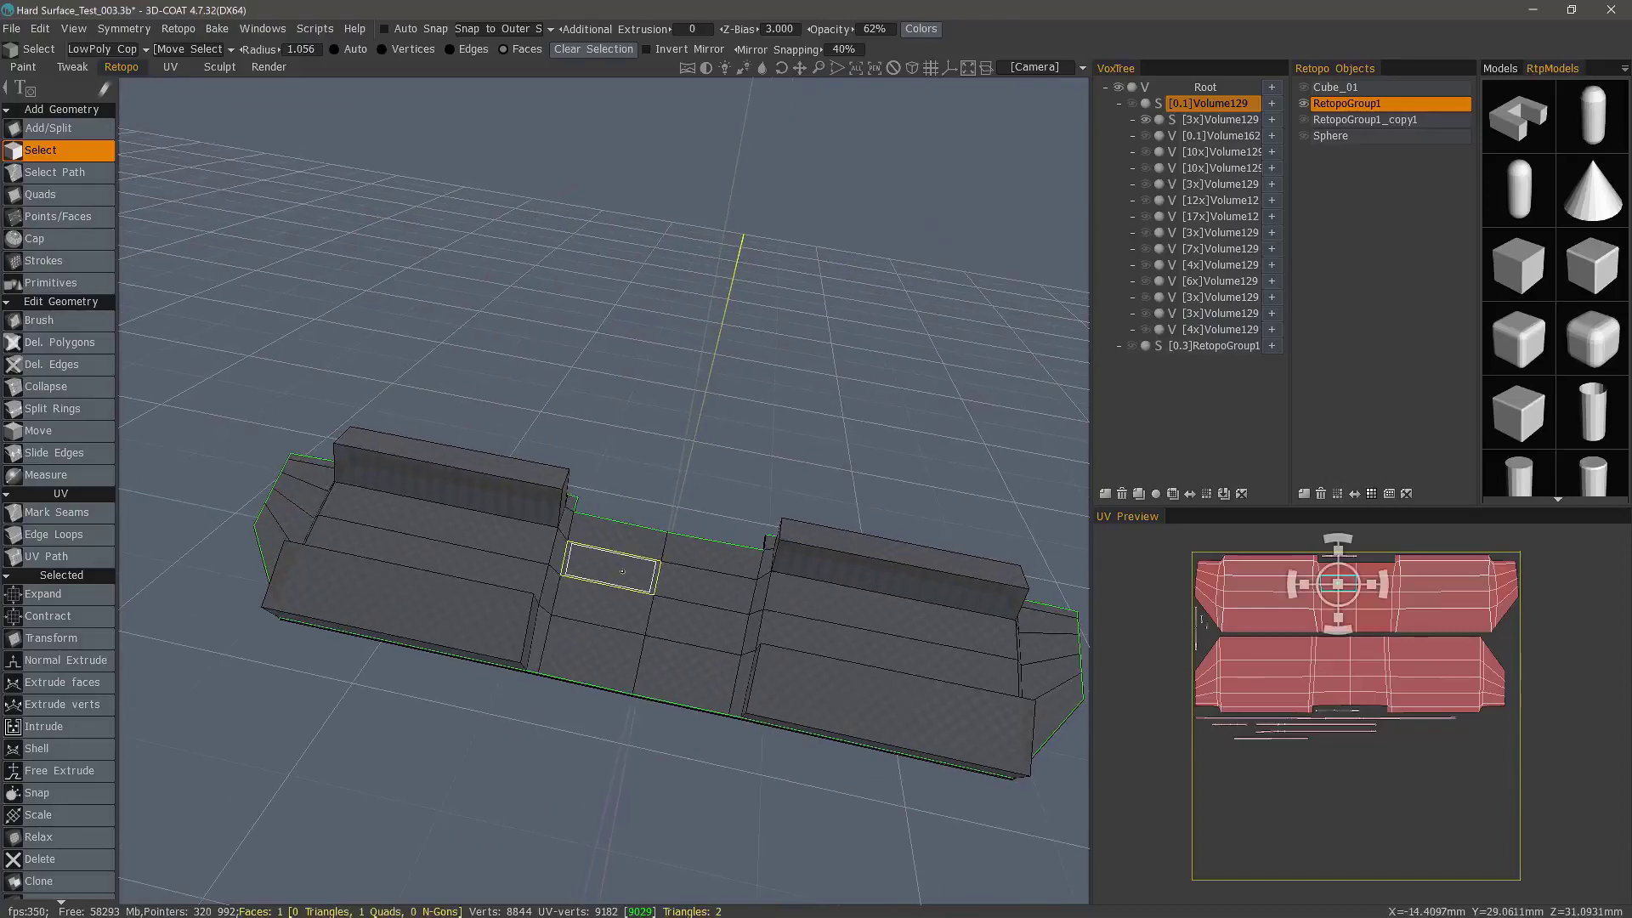
click(683, 618)
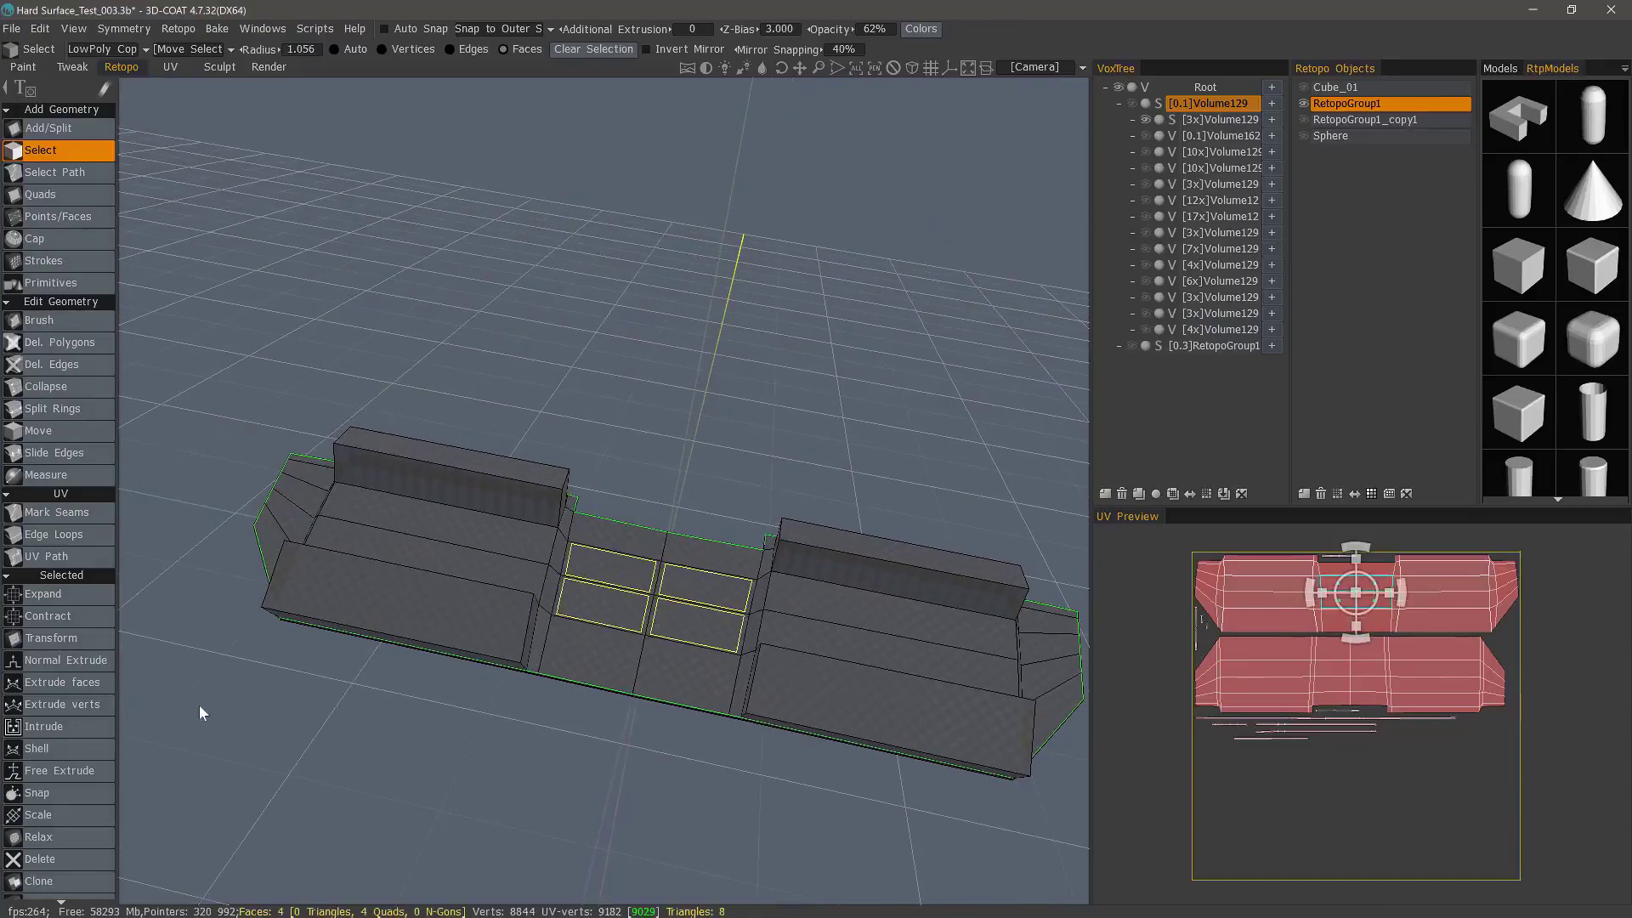
click(76, 772)
alt+drag(533, 498, 425, 446)
click(218, 260)
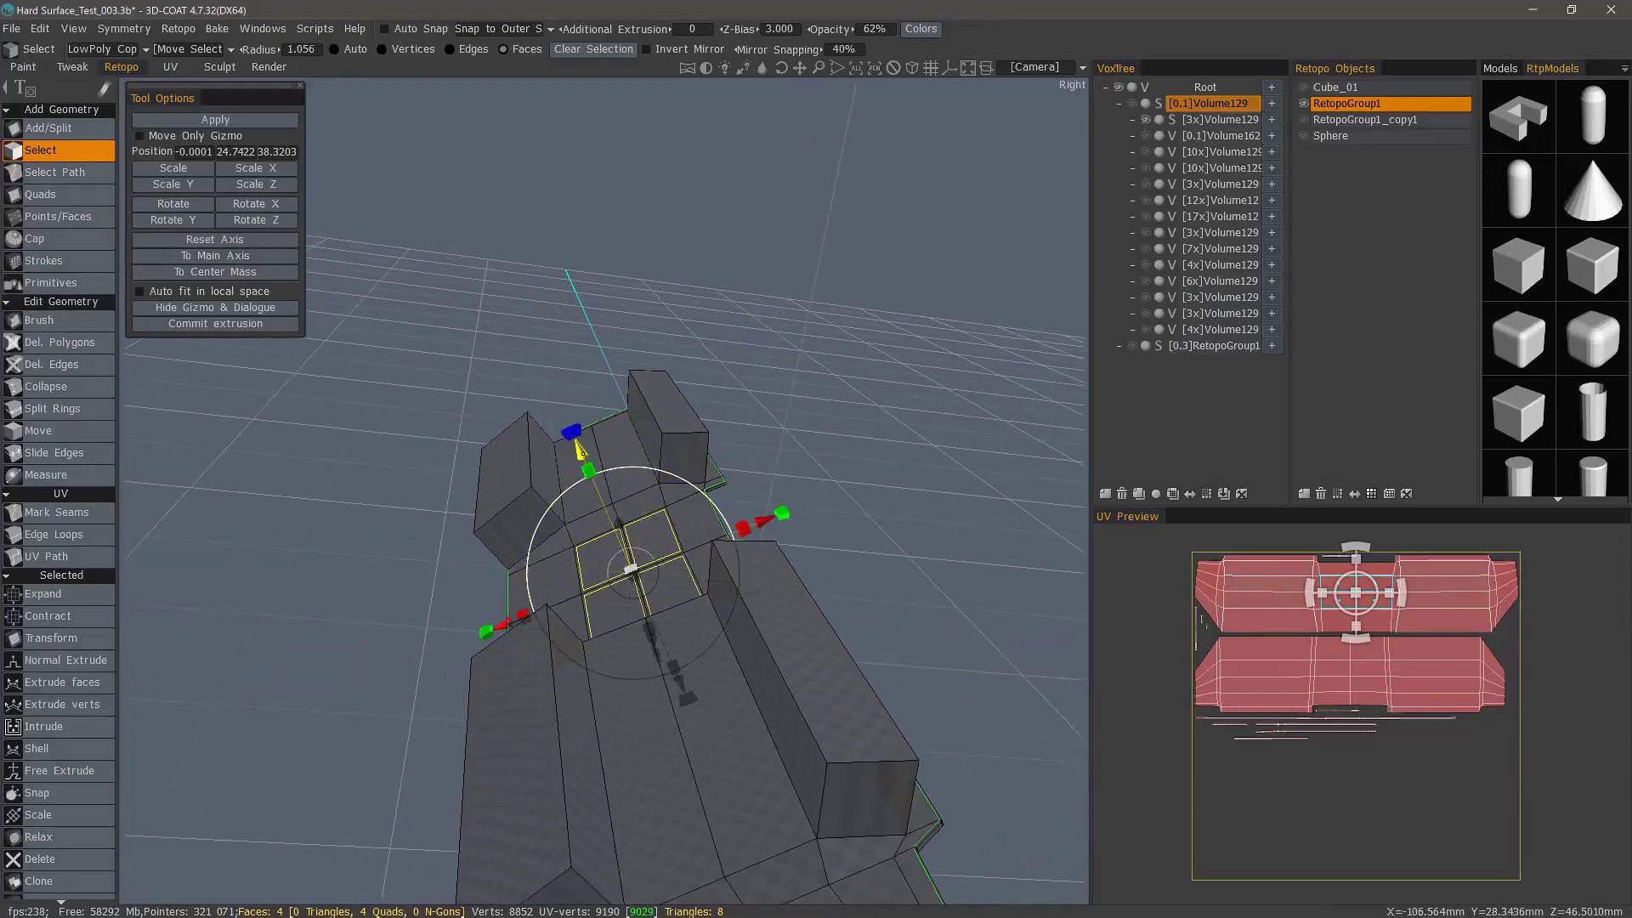
drag(583, 463, 561, 406)
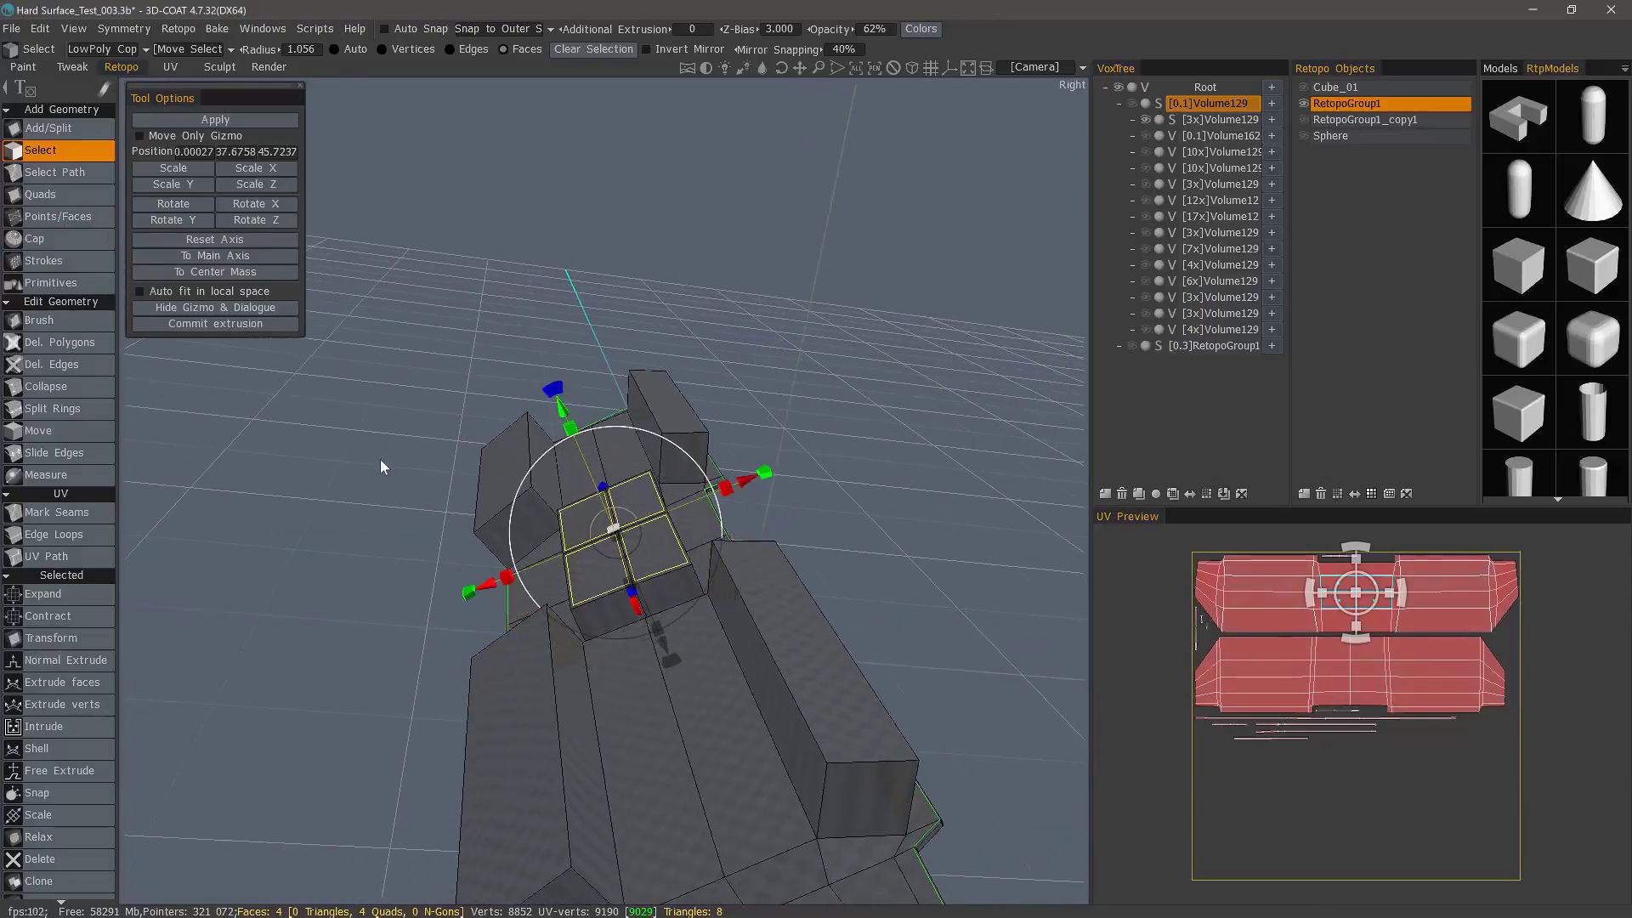
key(Return)
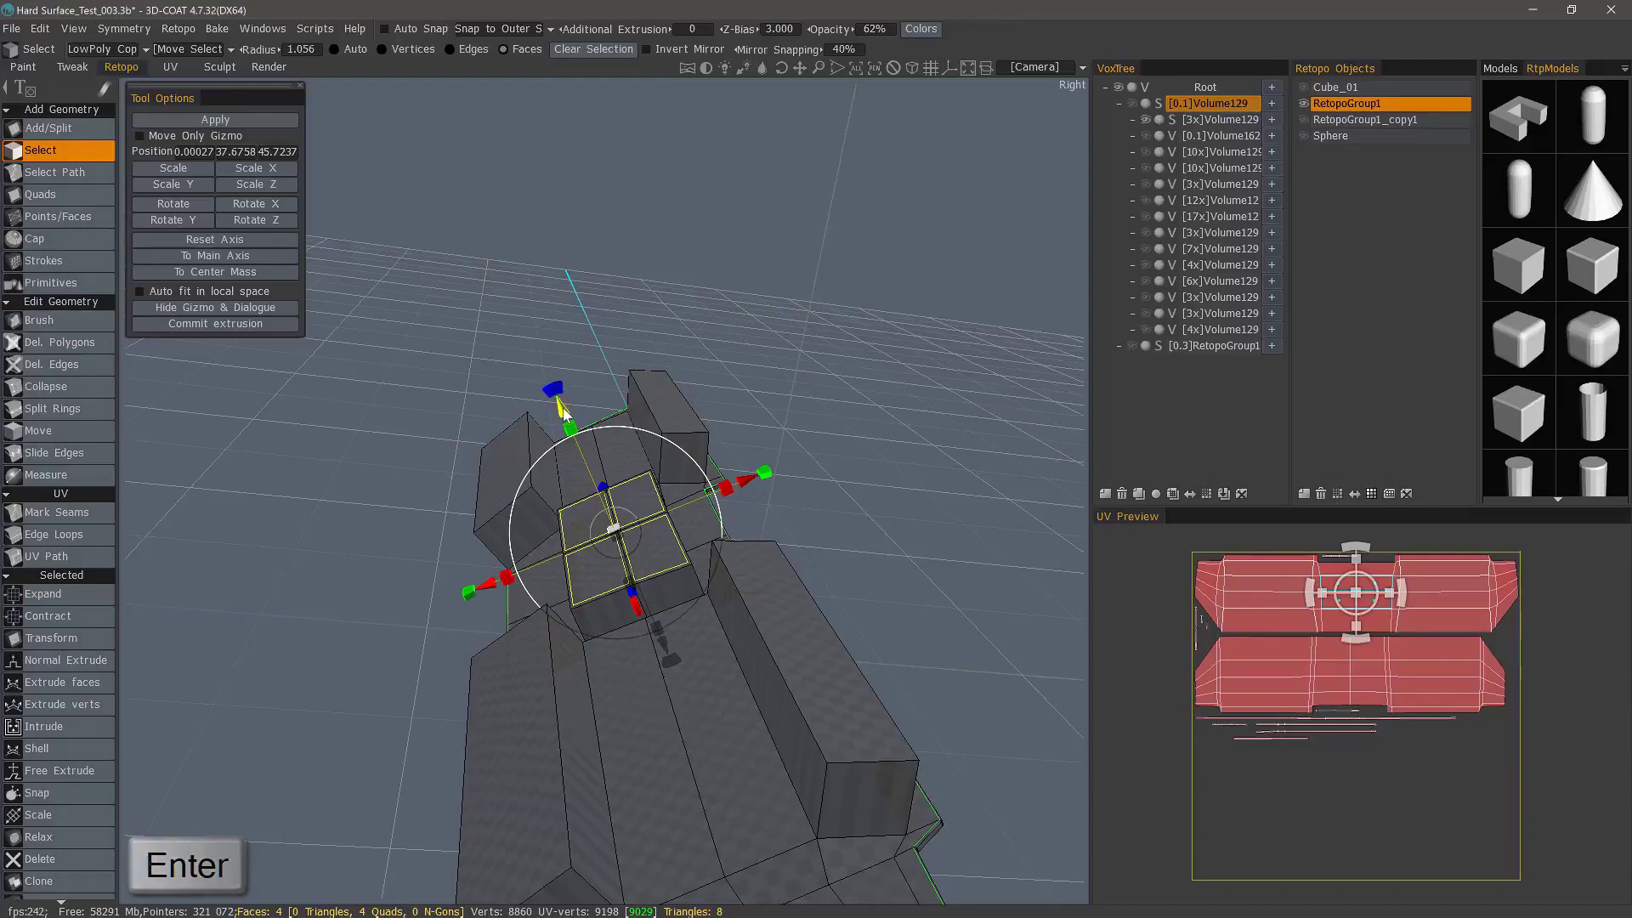
- Extrude the four center faces slightly further outward, taper them inward into a smaller top, and clear the selection
drag(564, 414, 552, 386)
drag(602, 505, 600, 502)
drag(548, 379, 563, 404)
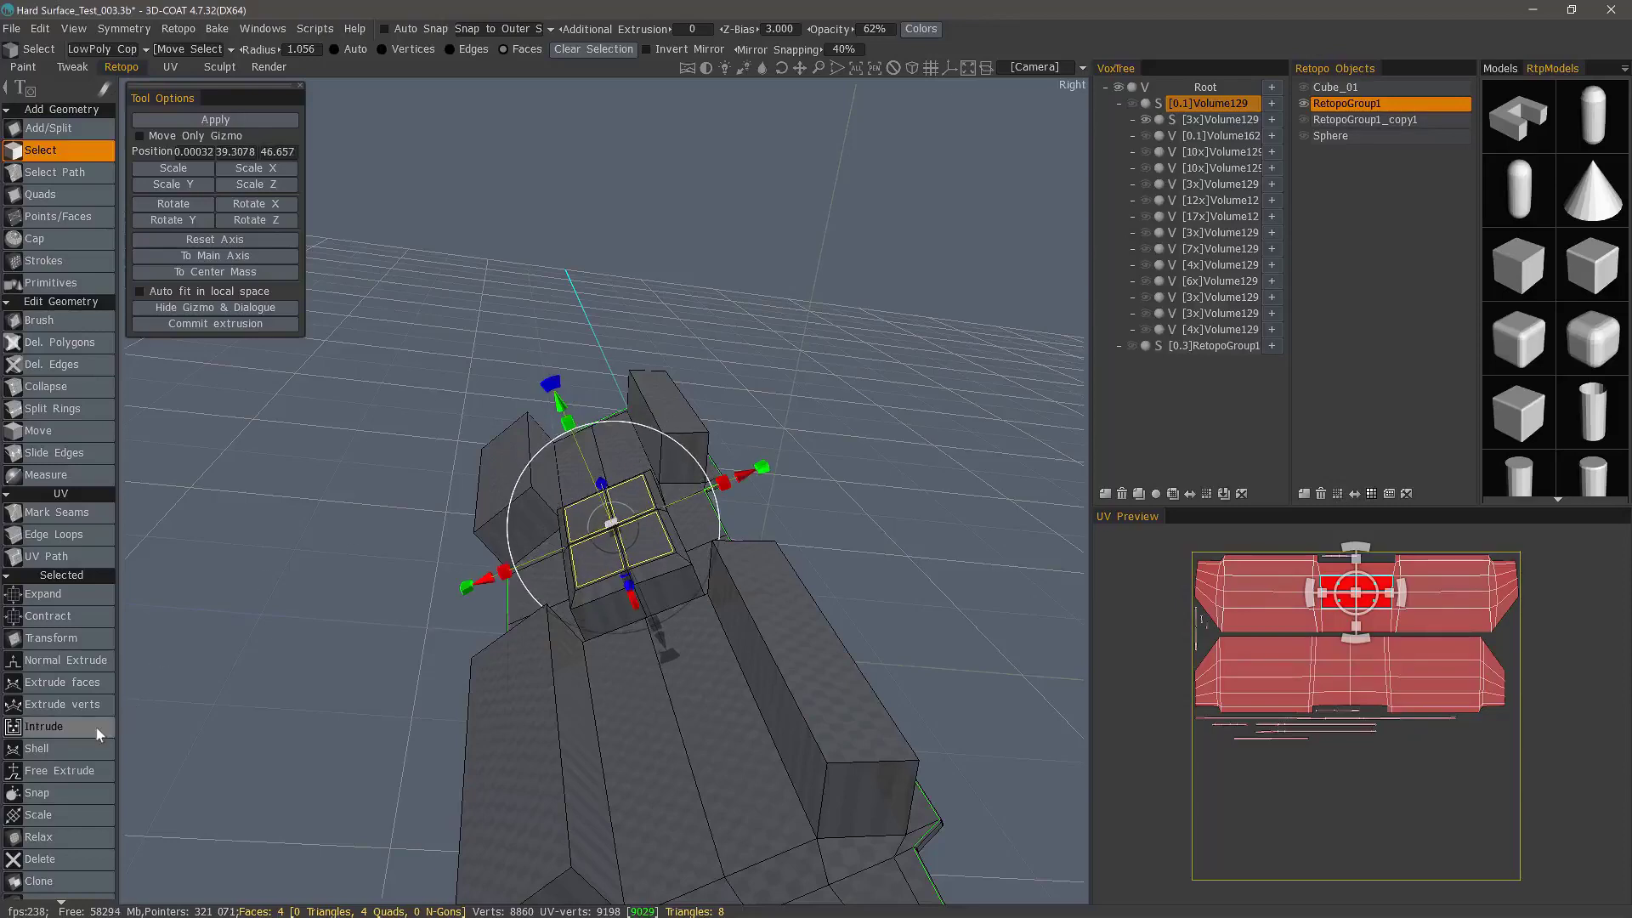
drag(350, 564, 554, 627)
key(Escape)
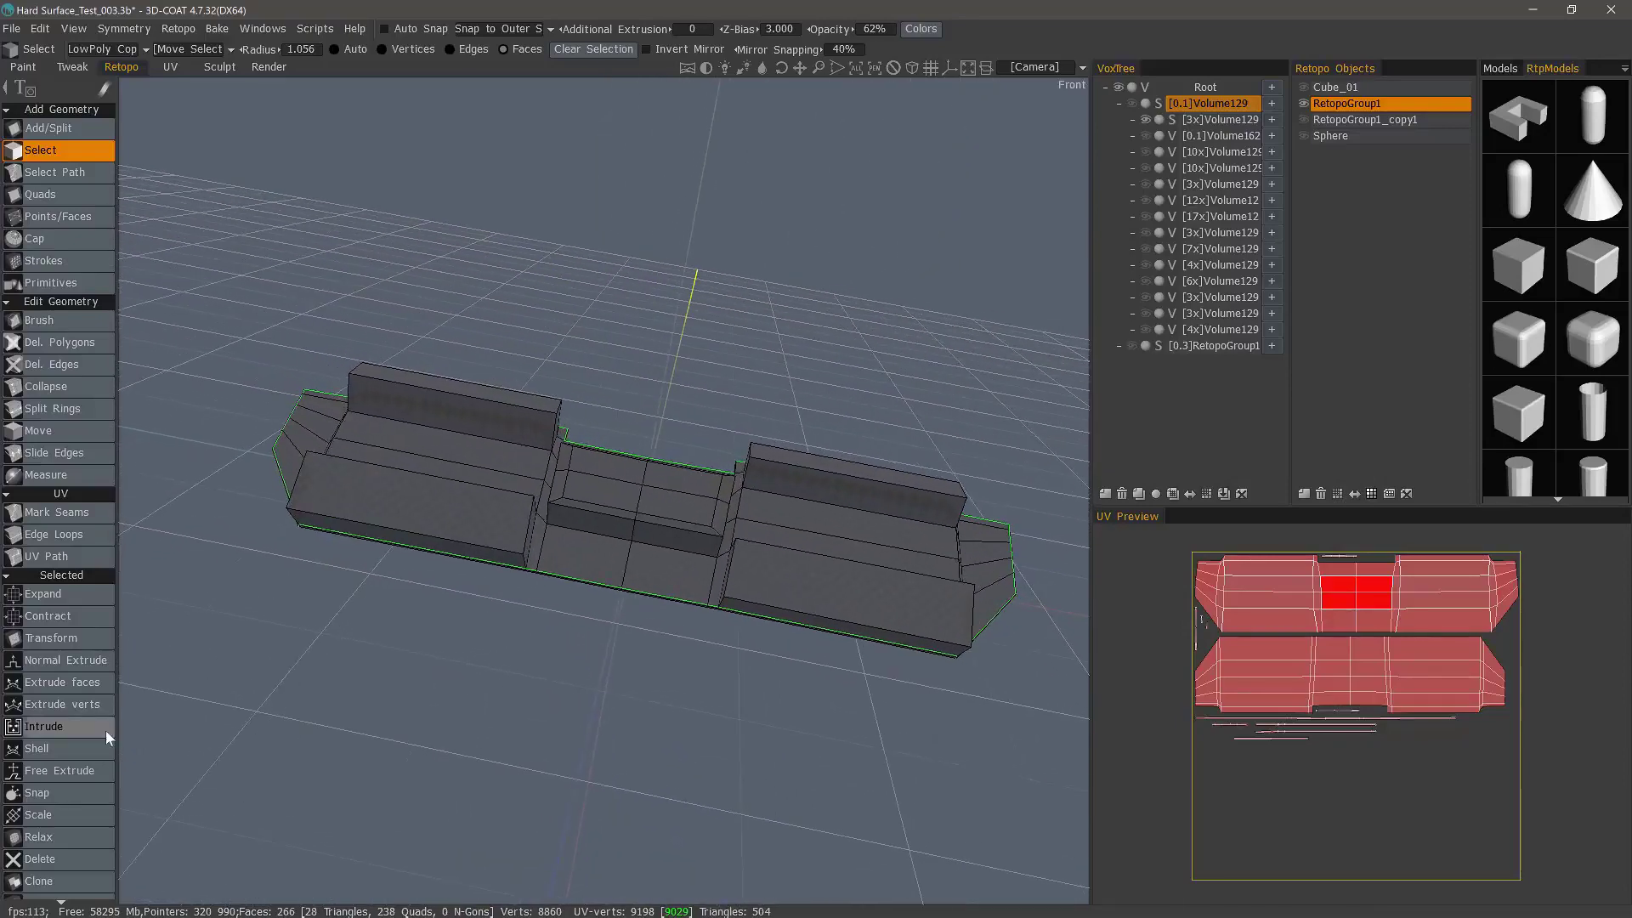
- Hide RetopoGroup1, make the Sphere retopo object visible and active, and switch the current UV set to Sphere
click(1304, 103)
click(1304, 135)
click(1330, 136)
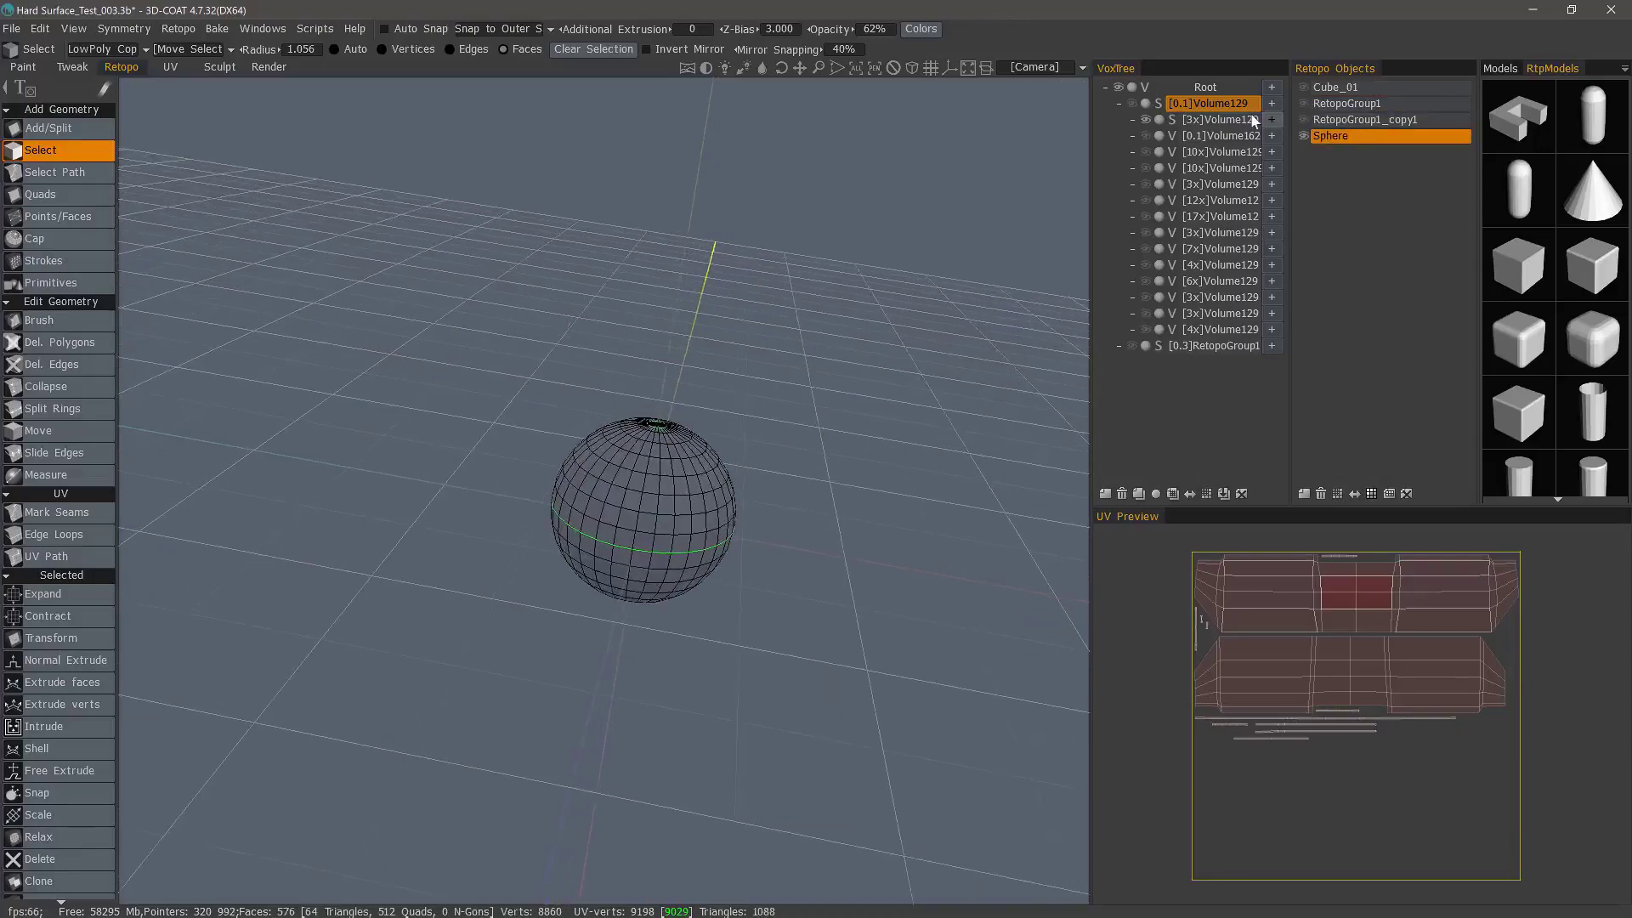
click(101, 49)
click(130, 85)
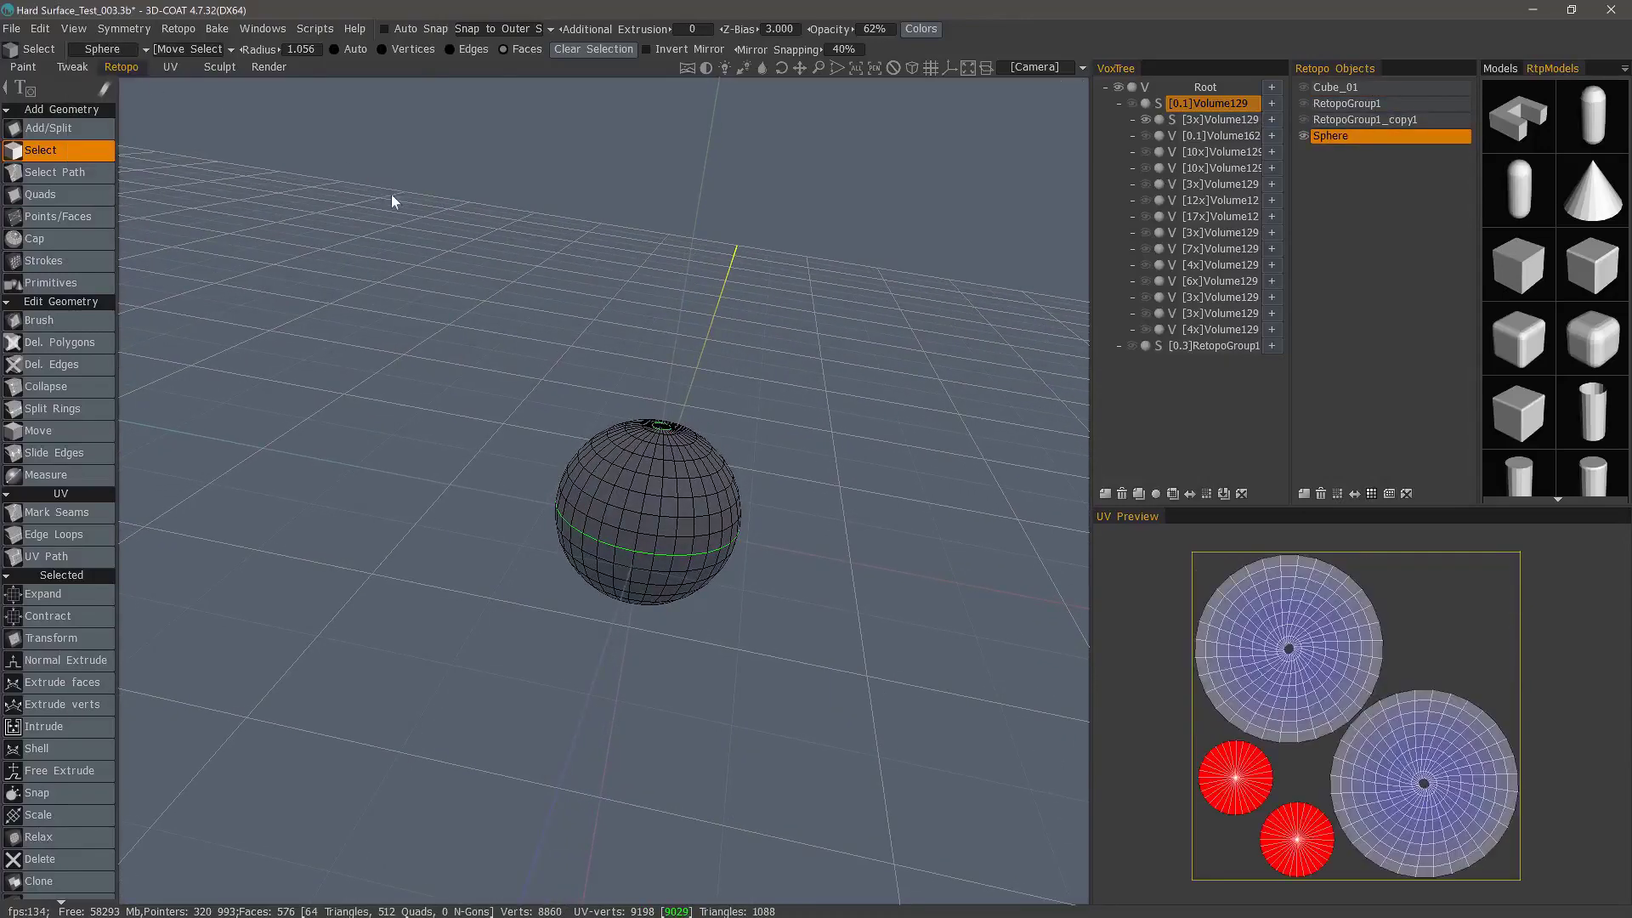
- Select four adjoining faces on the sphere's front, try the Shell command on the sphere, and close its gizmo
alt+drag(441, 378, 447, 411)
mouse_move(448, 411)
alt+right_down()
mouse_move(536, 572)
mouse_move(561, 553)
alt+right_up()
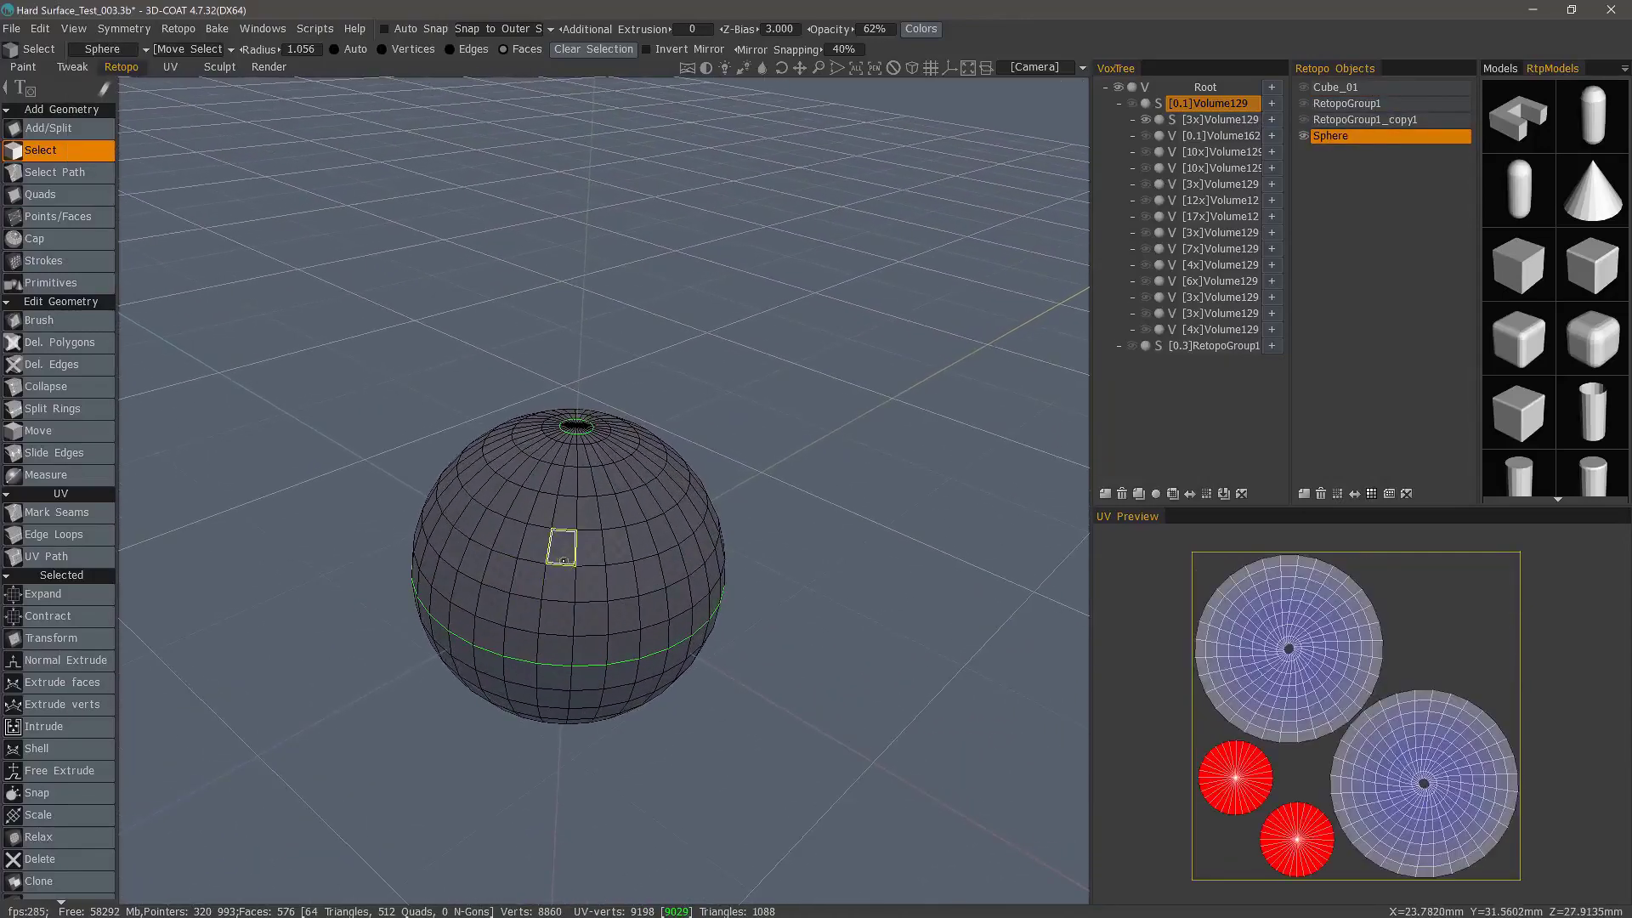
mouse_move(562, 553)
mouse_down()
mouse_move(585, 561)
mouse_move(562, 574)
mouse_up()
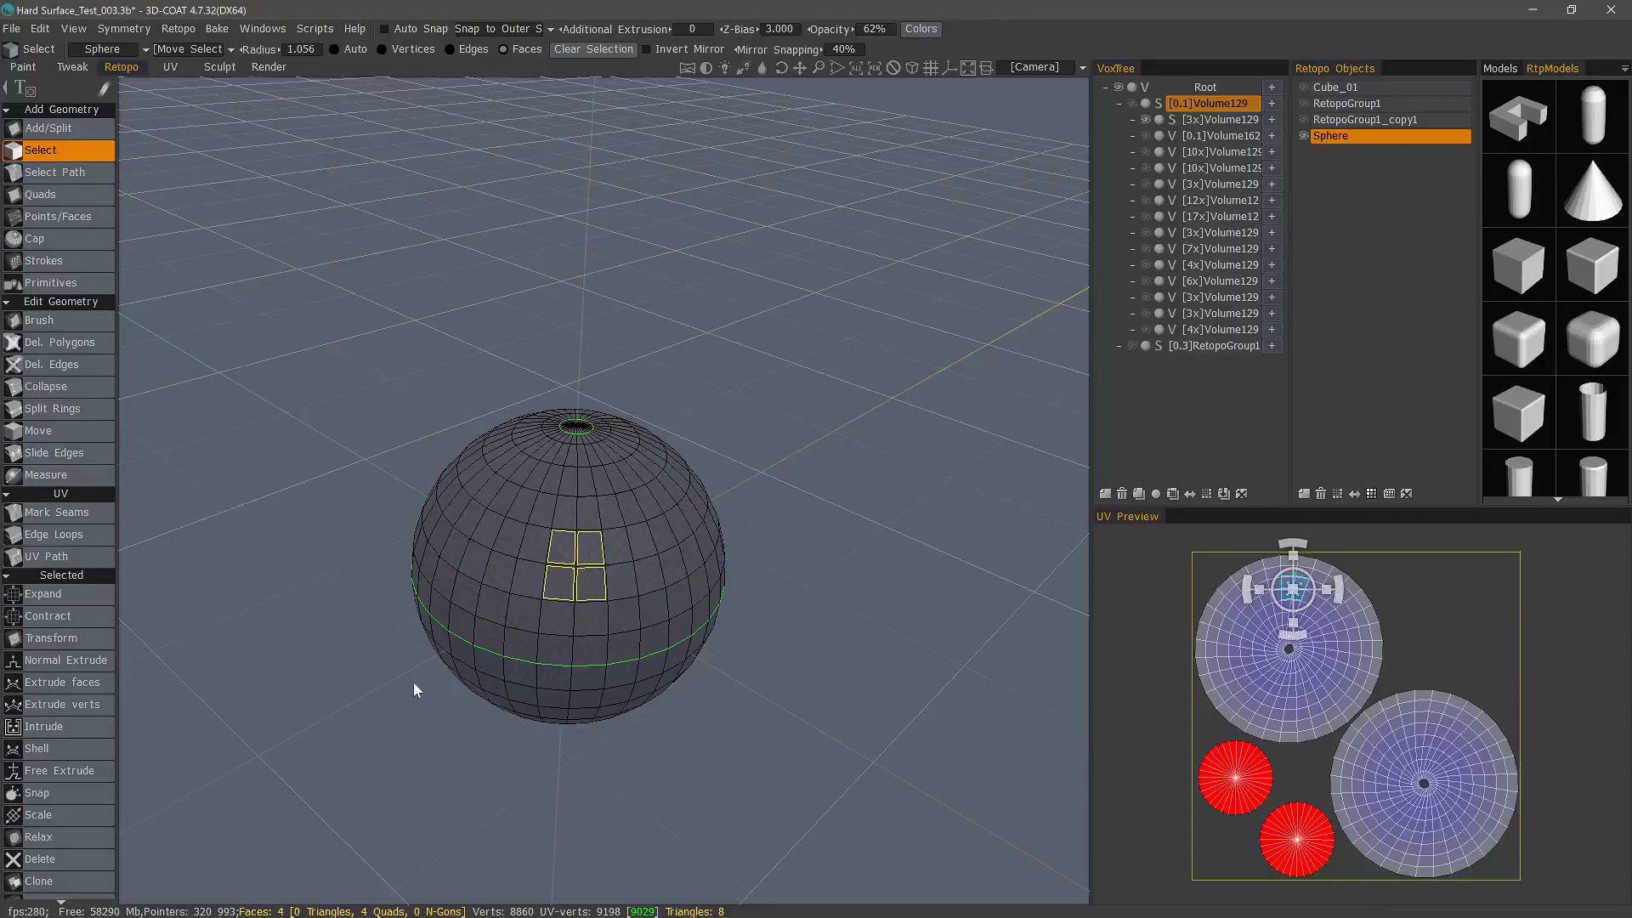
click(74, 748)
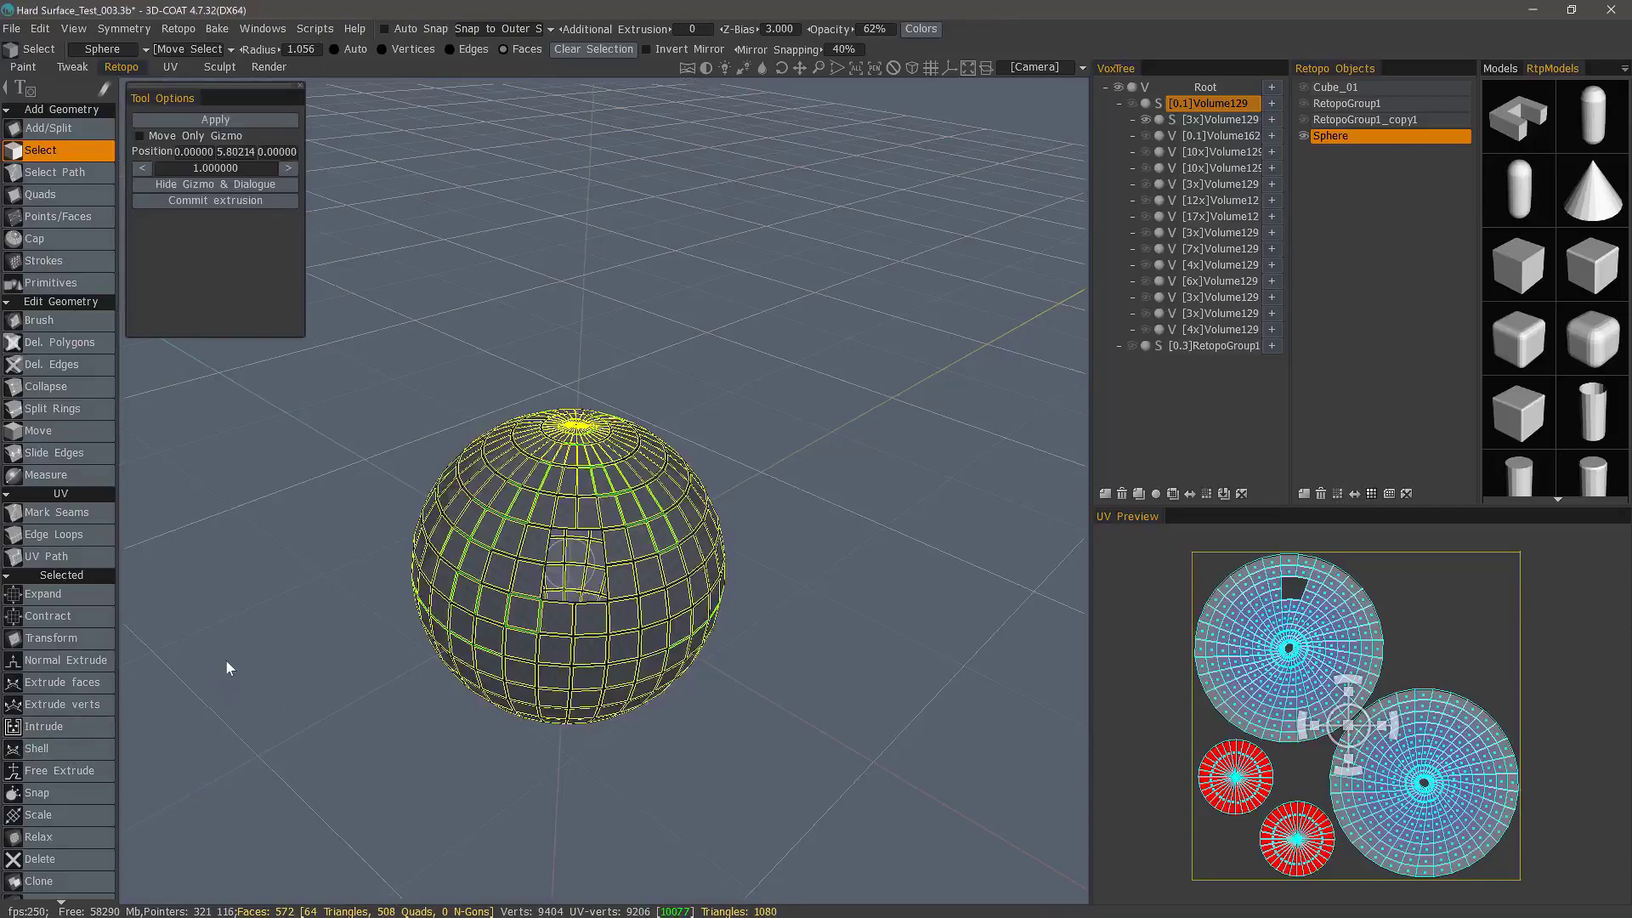
drag(227, 660, 406, 449)
drag(573, 514, 578, 507)
mouse_move(687, 585)
mouse_down()
mouse_move(697, 568)
mouse_move(386, 556)
mouse_move(695, 613)
mouse_up()
key(Escape)
- Undo the Shell operation and the face selection on the sphere
drag(397, 486, 406, 481)
key(ctrl+z)
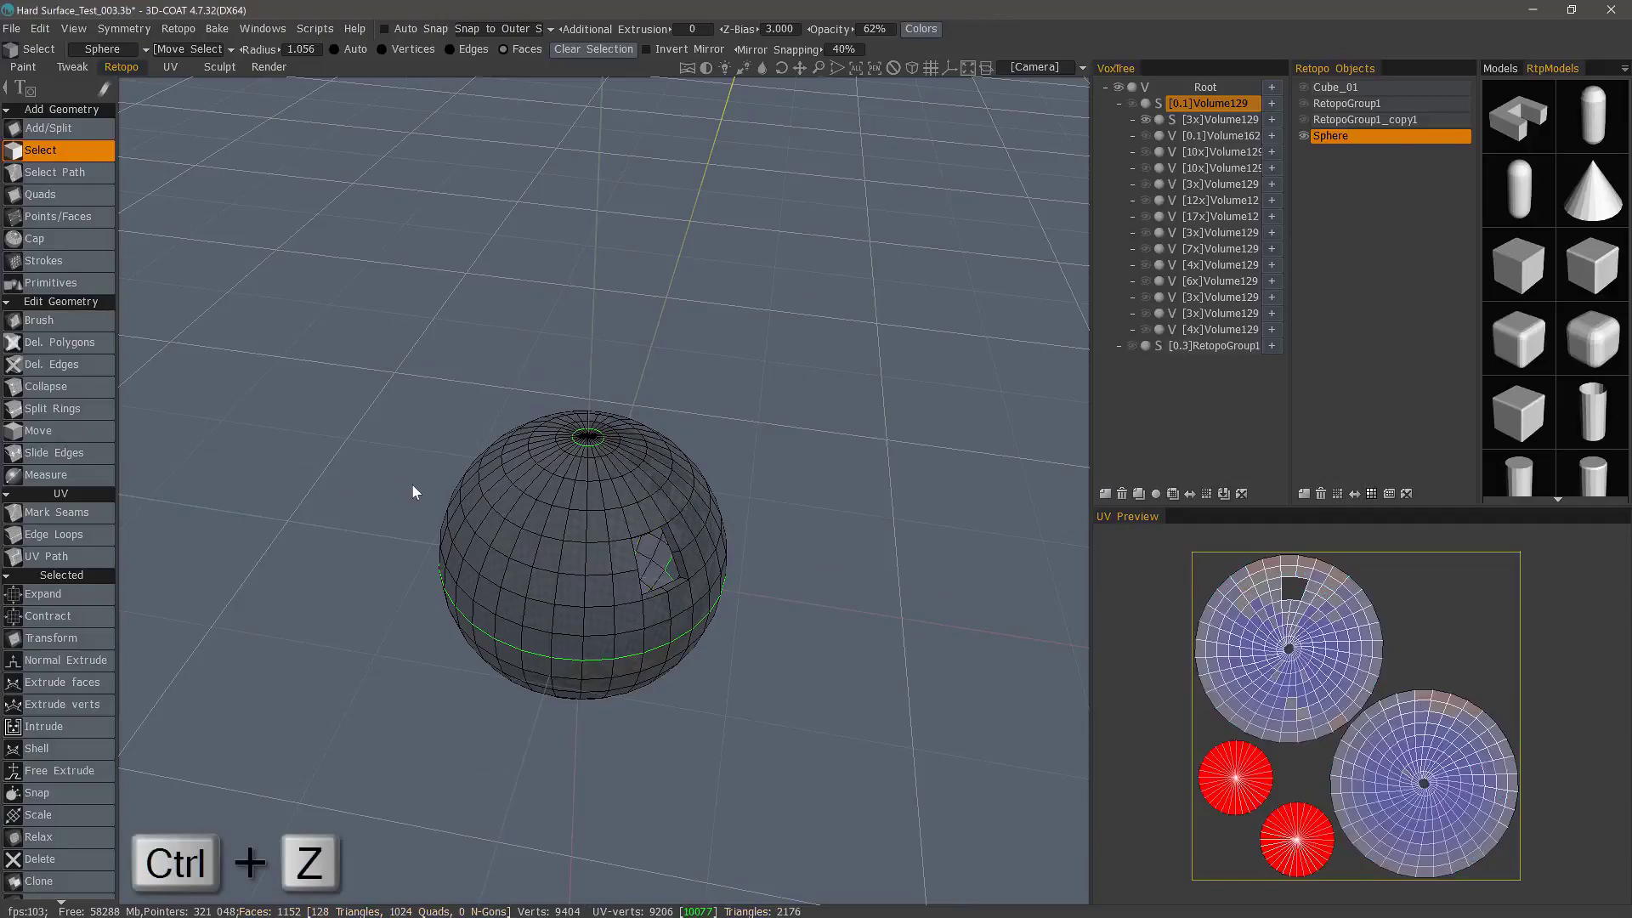
key(ctrl+z)
drag(793, 613, 834, 593)
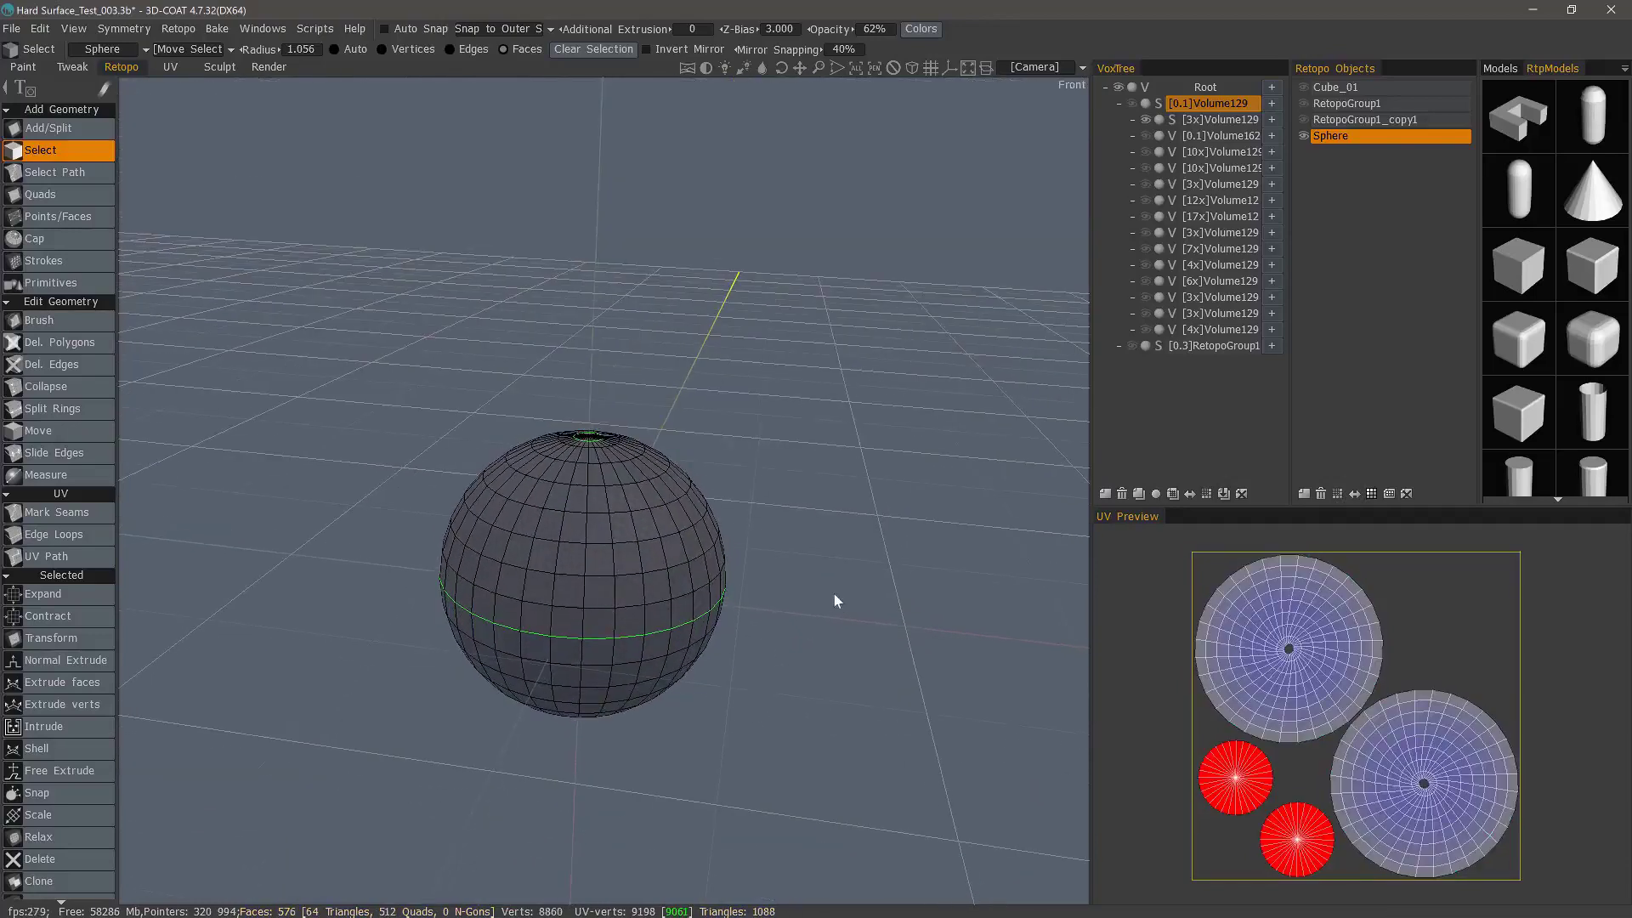
- Hide the Sphere object and bring RetopoGroup1 back as the visible, active retopo object
click(1303, 136)
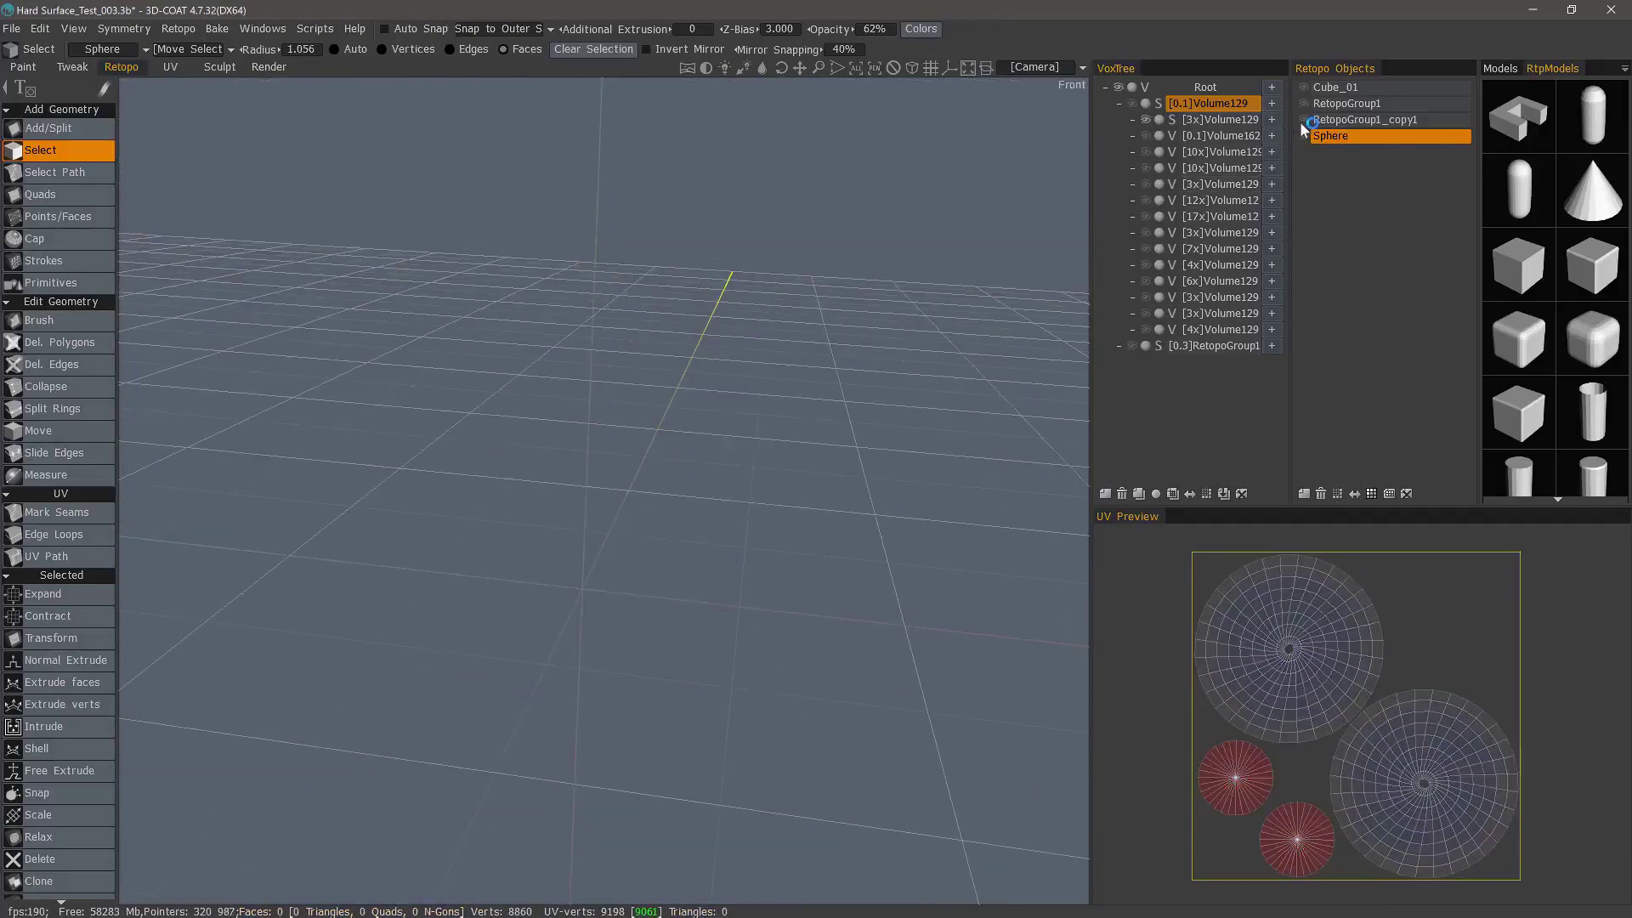
click(1304, 103)
scroll(856, 546, down, 4)
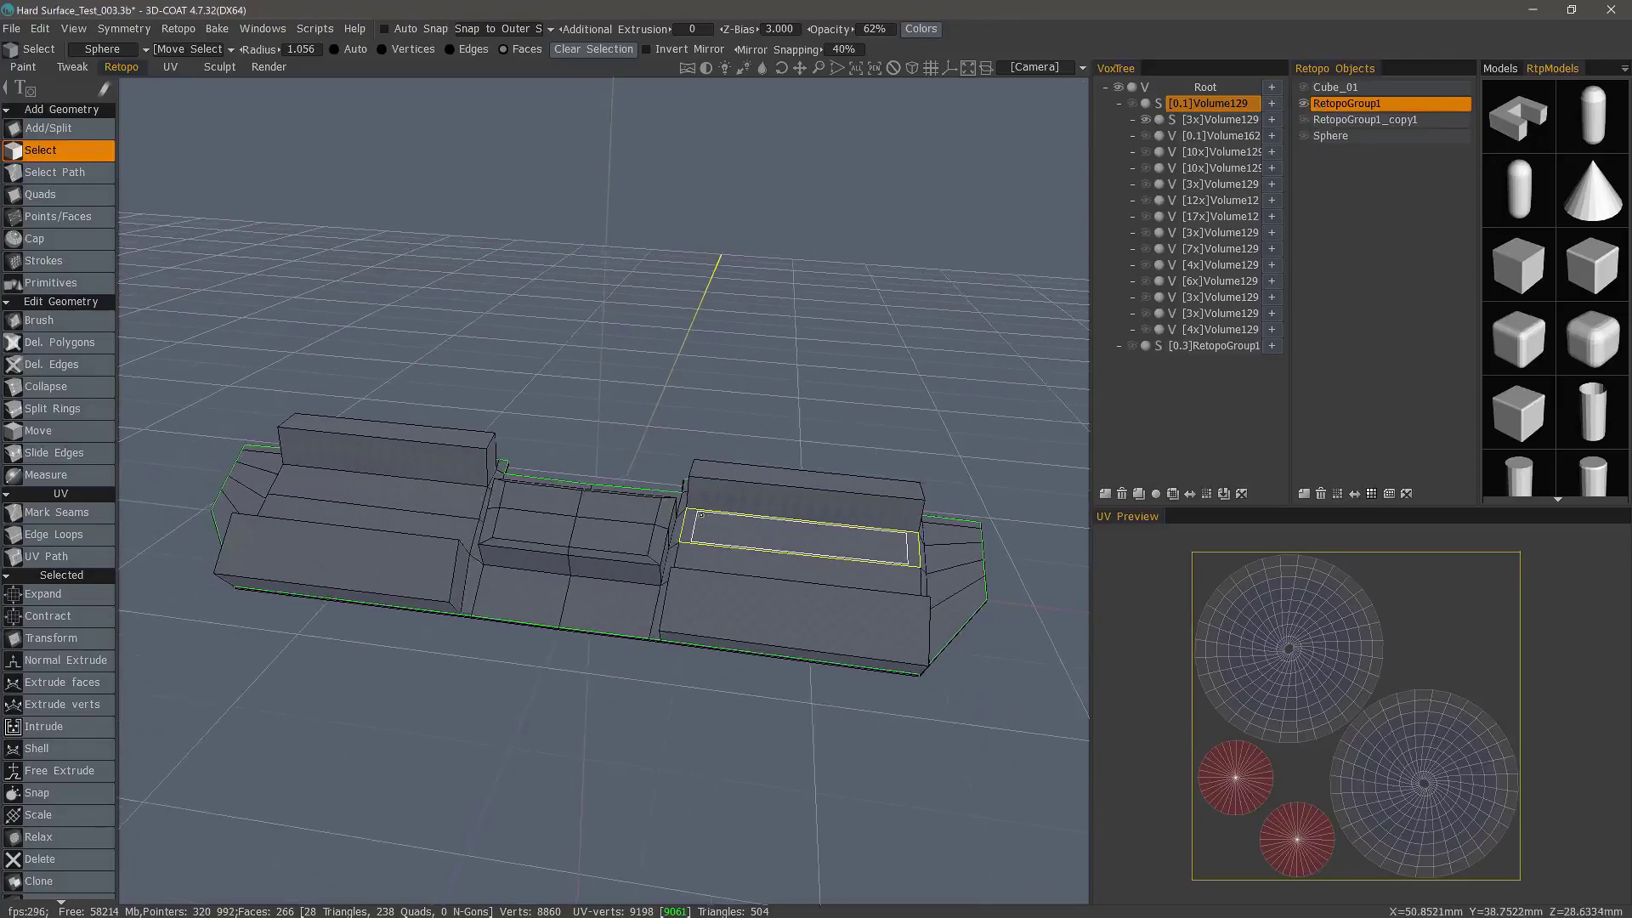
scroll(88, 706, down, 4)
drag(150, 587, 92, 671)
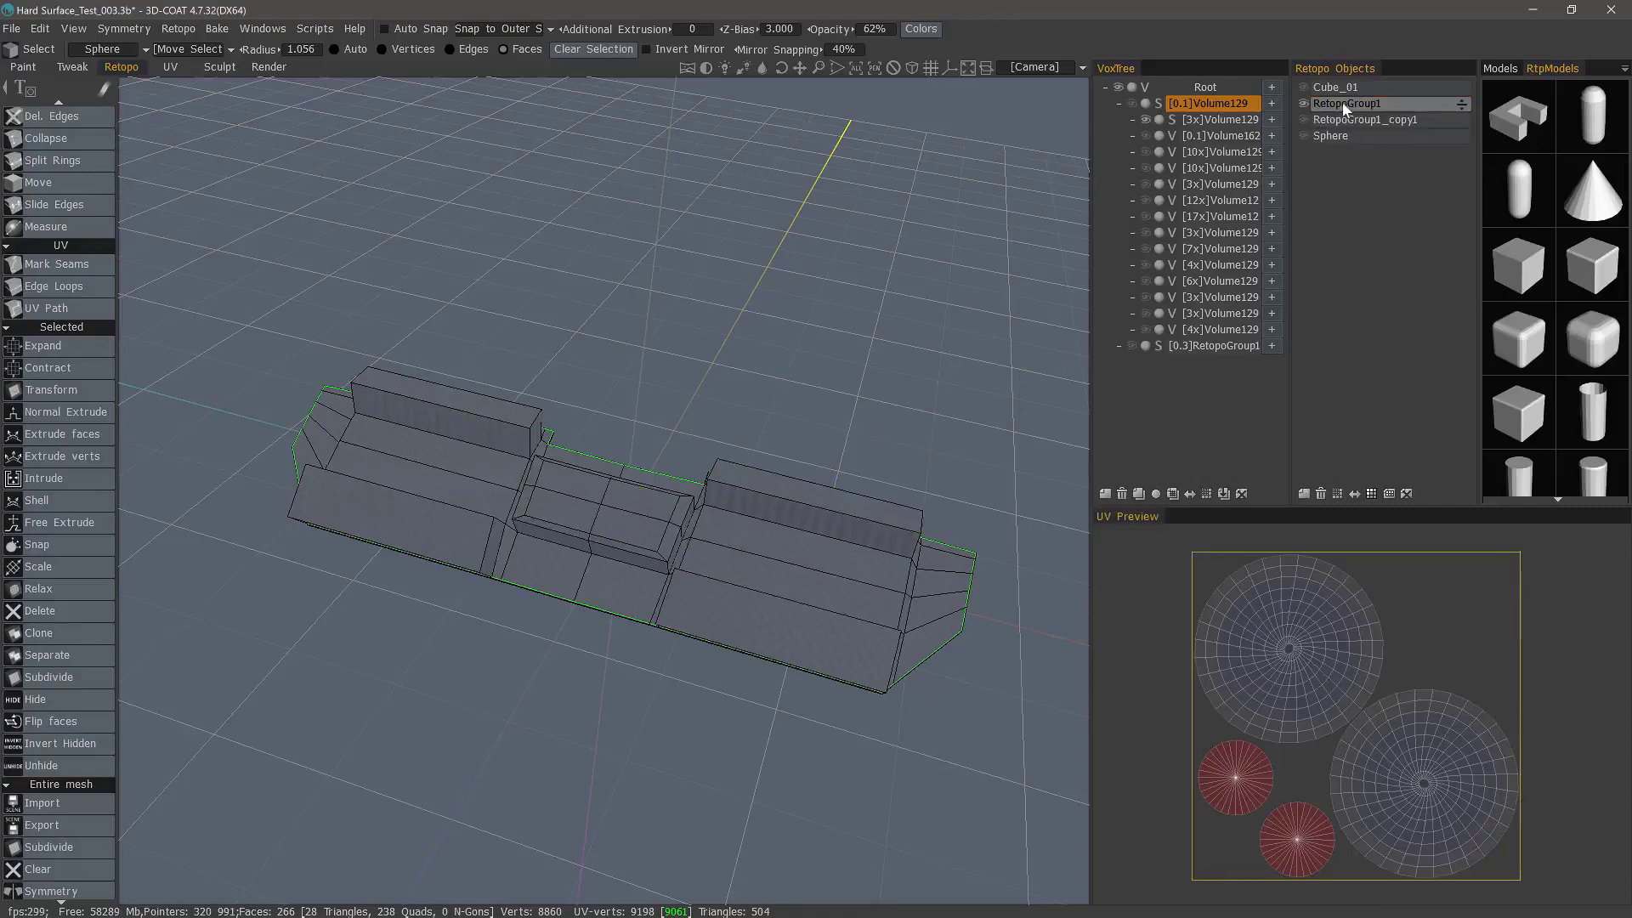
- Select the four faces on top of the panel's center block and hide them
middle_drag(765, 476, 191, 692)
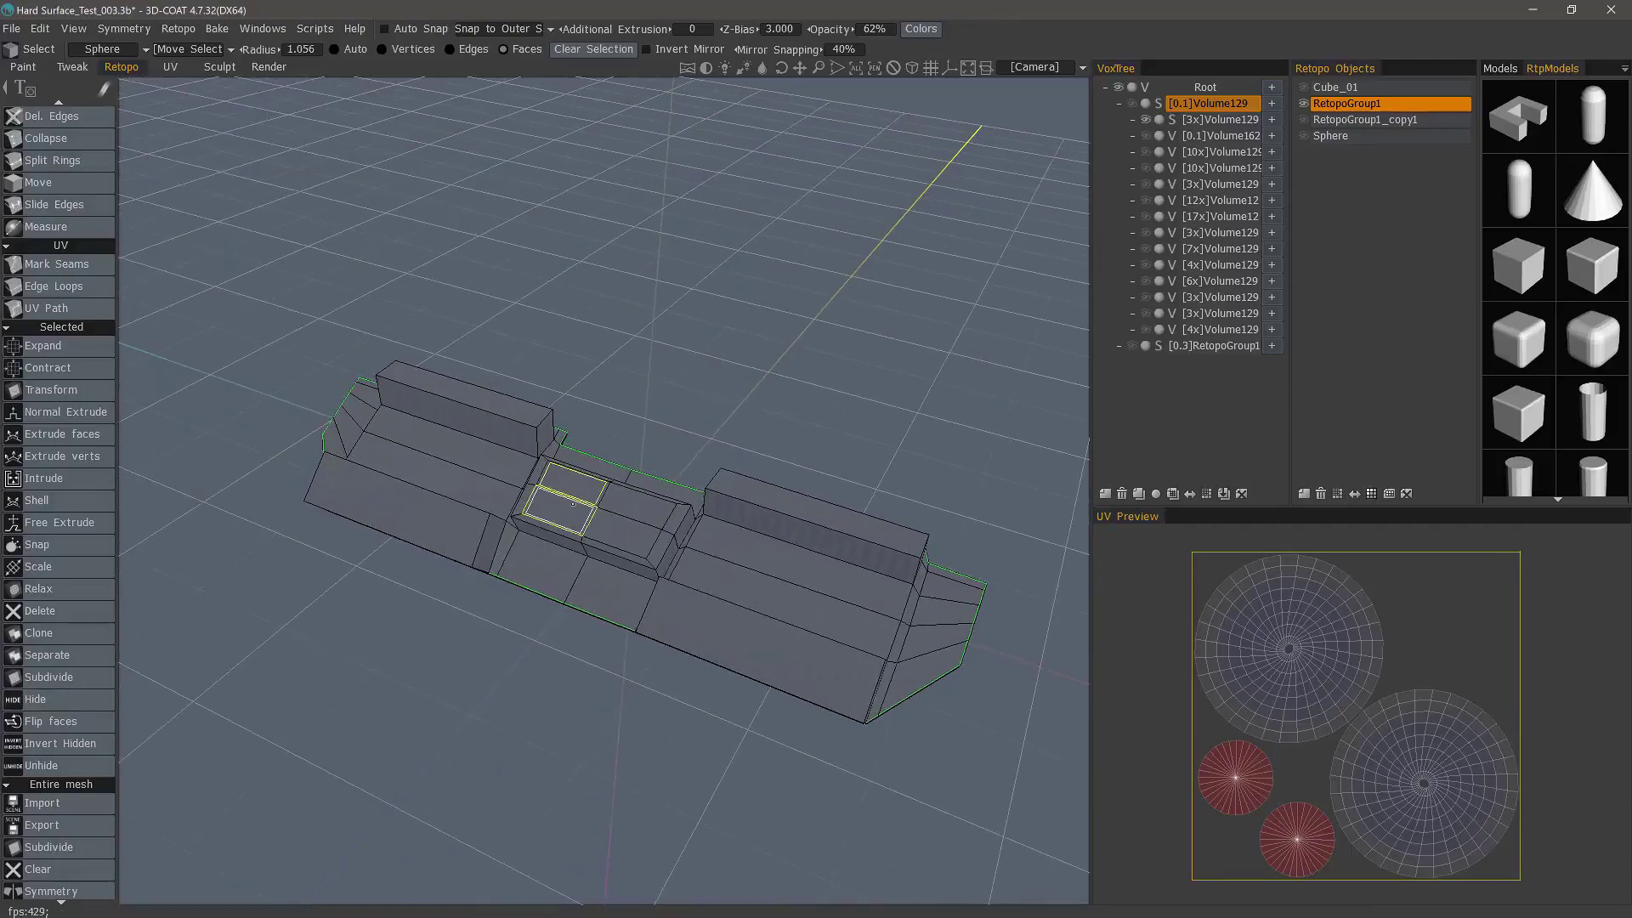
click(605, 495)
click(73, 721)
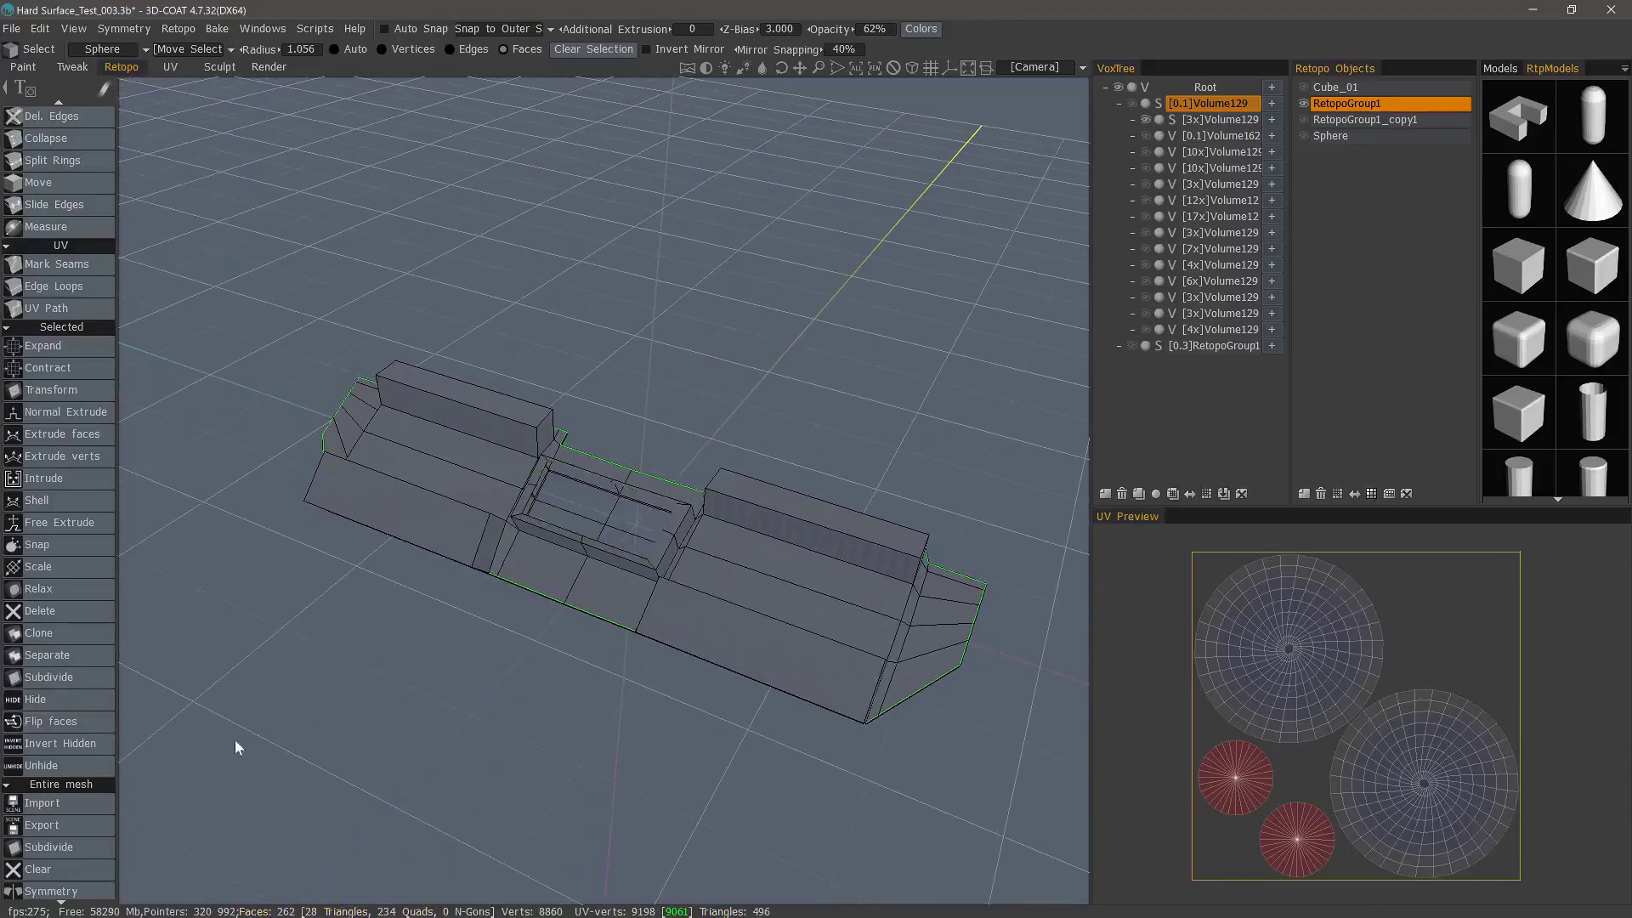
middle_drag(236, 746, 298, 736)
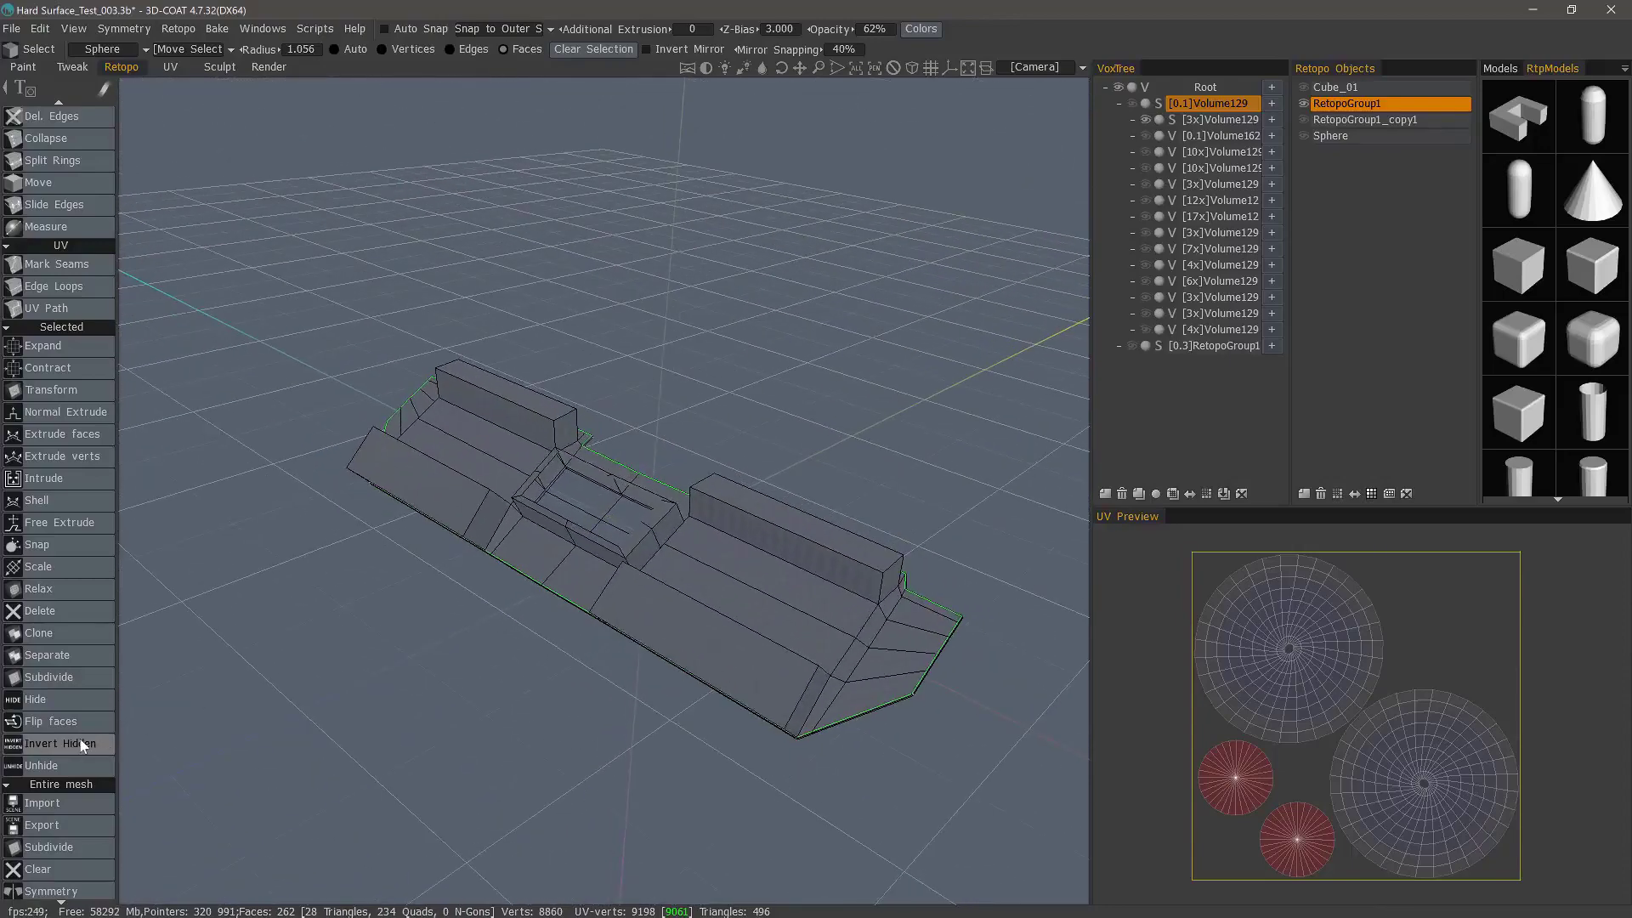
- Invert which retopo faces are hidden, then unhide all faces
click(75, 742)
click(109, 757)
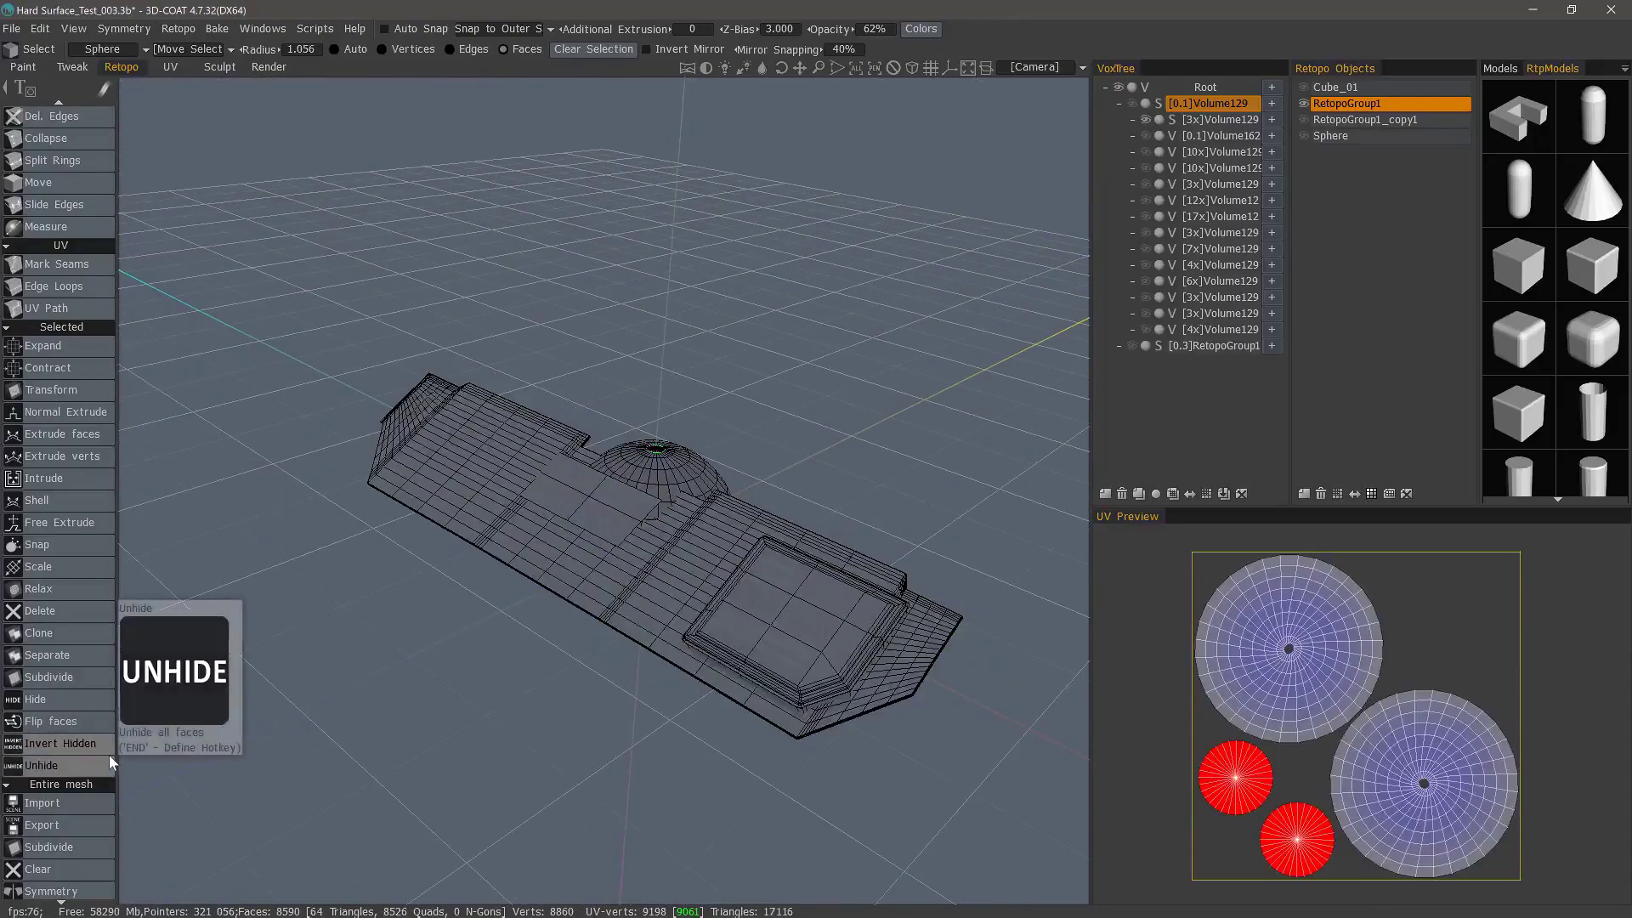
click(95, 765)
middle_drag(334, 777, 442, 680)
alt+drag(1003, 213, 859, 255)
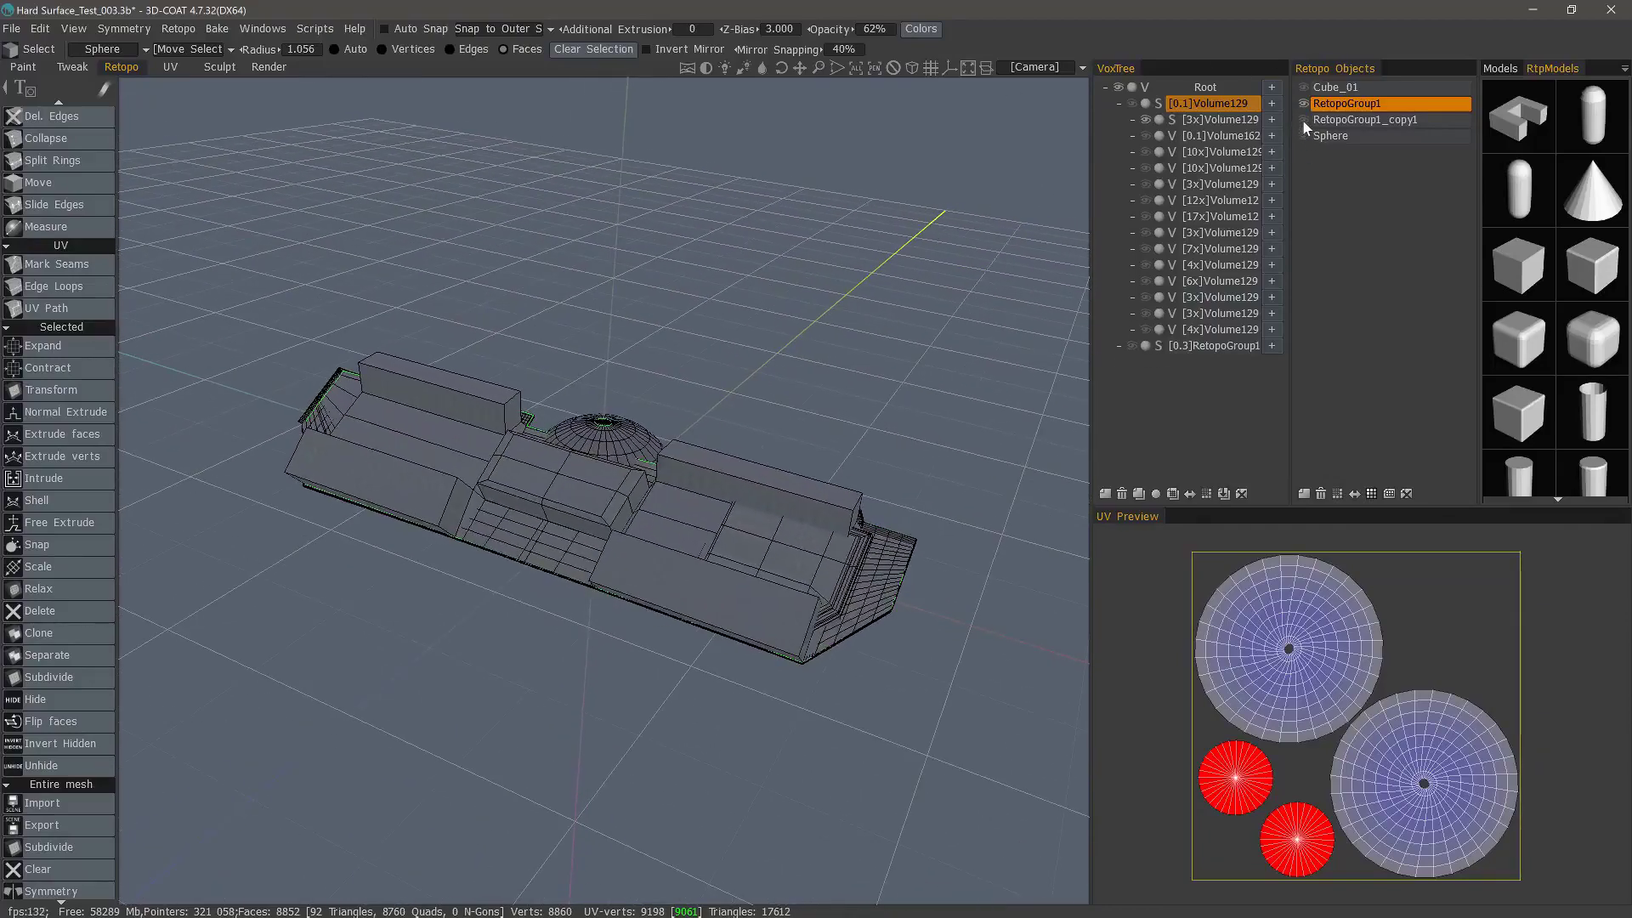
- Hide the other retopo objects so that only RetopoGroup1 is displayed
click(1304, 120)
click(1303, 120)
click(1304, 120)
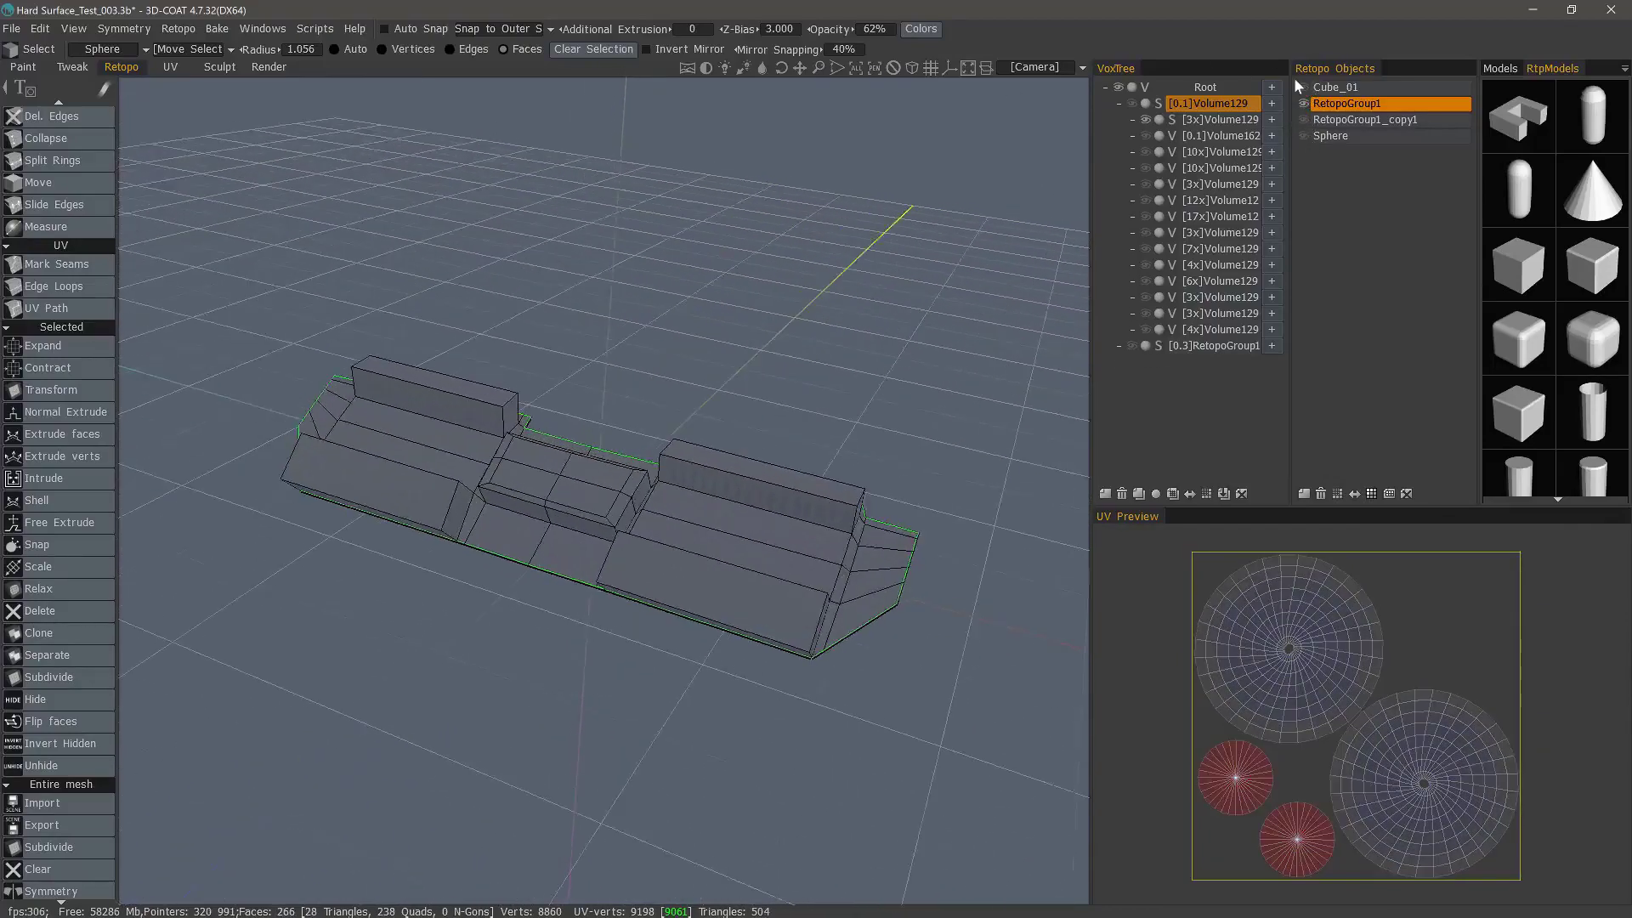
alt+drag(672, 527, 595, 617)
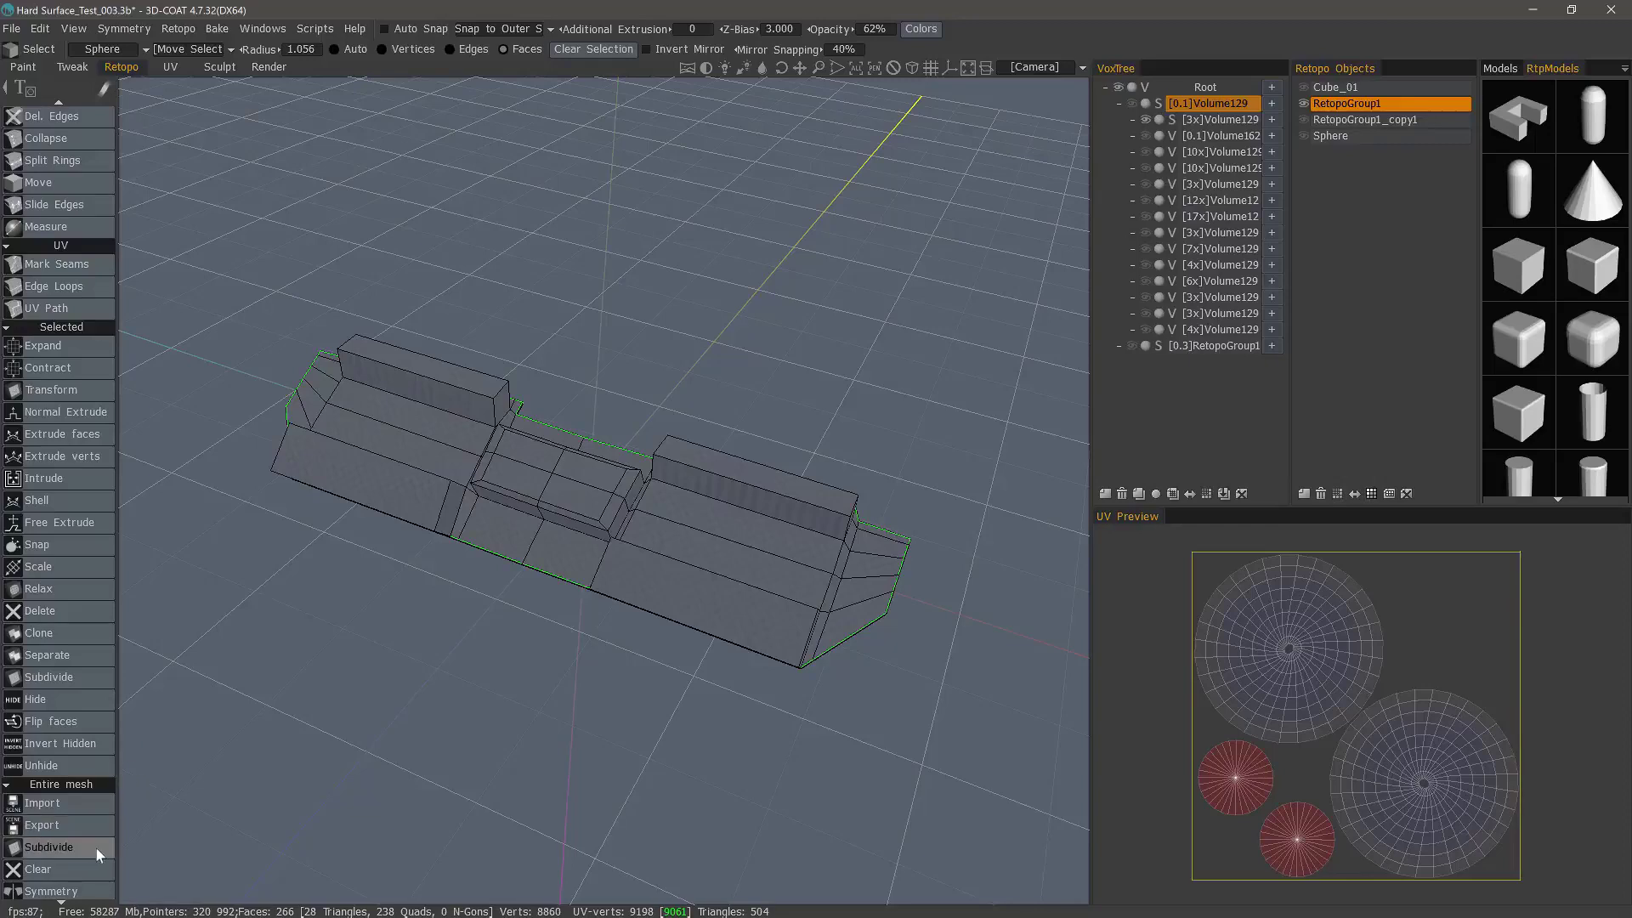
- Switch to edge selection and select the ring of short edges around the center block's tapered rim with Edge Ring
scroll(85, 838, down, 3)
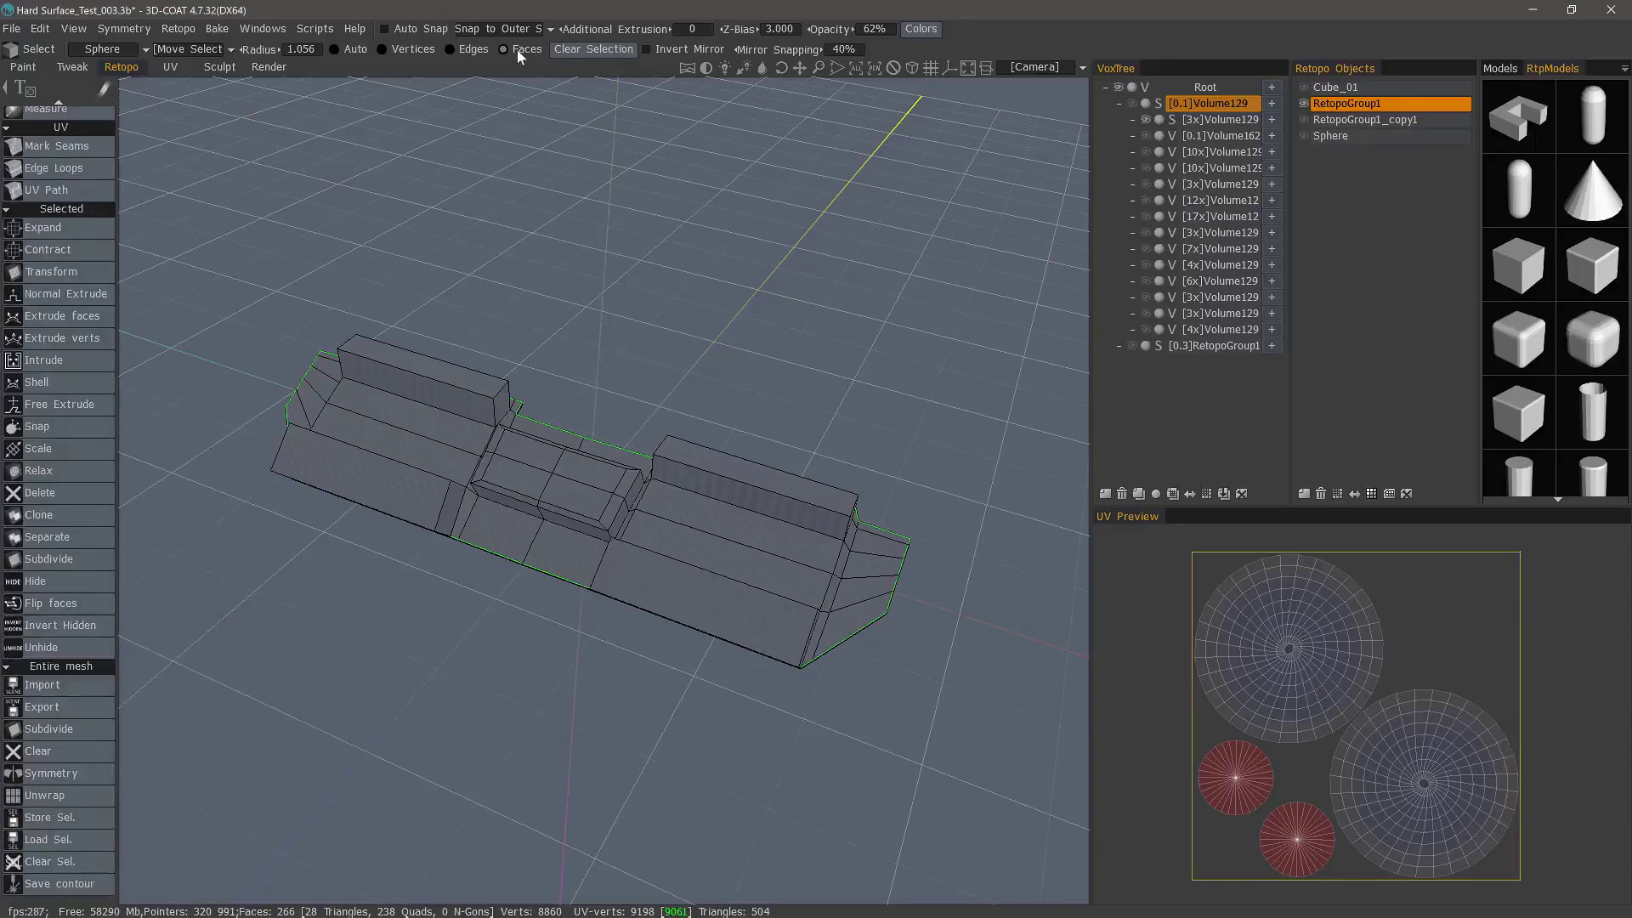
click(451, 51)
alt+drag(220, 508, 246, 618)
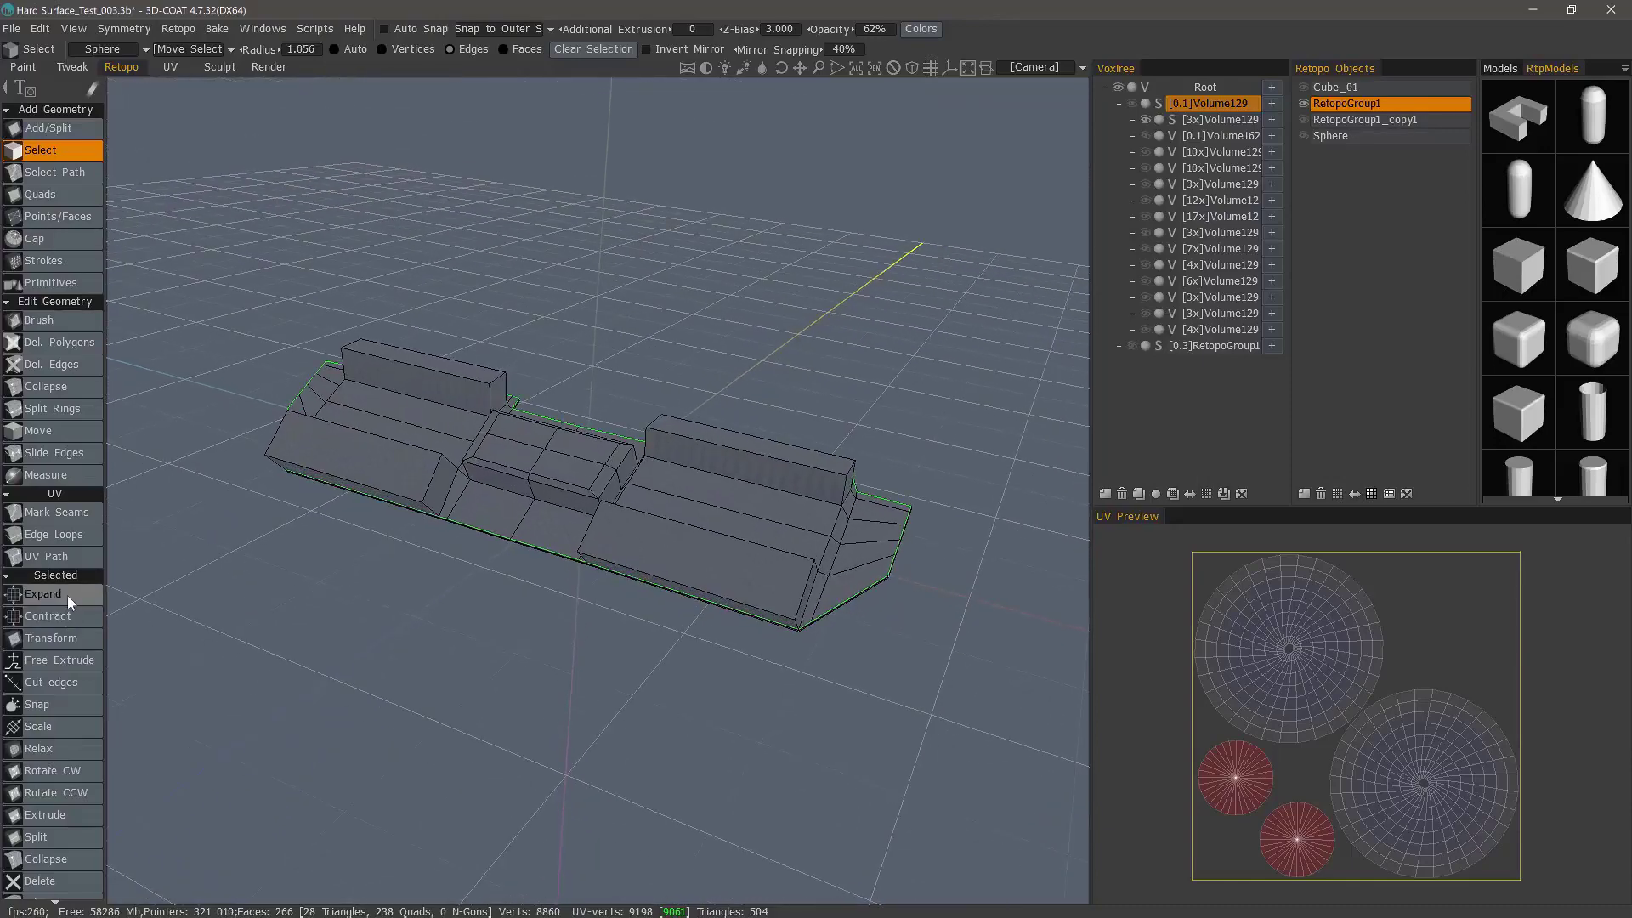
alt+drag(128, 646, 177, 683)
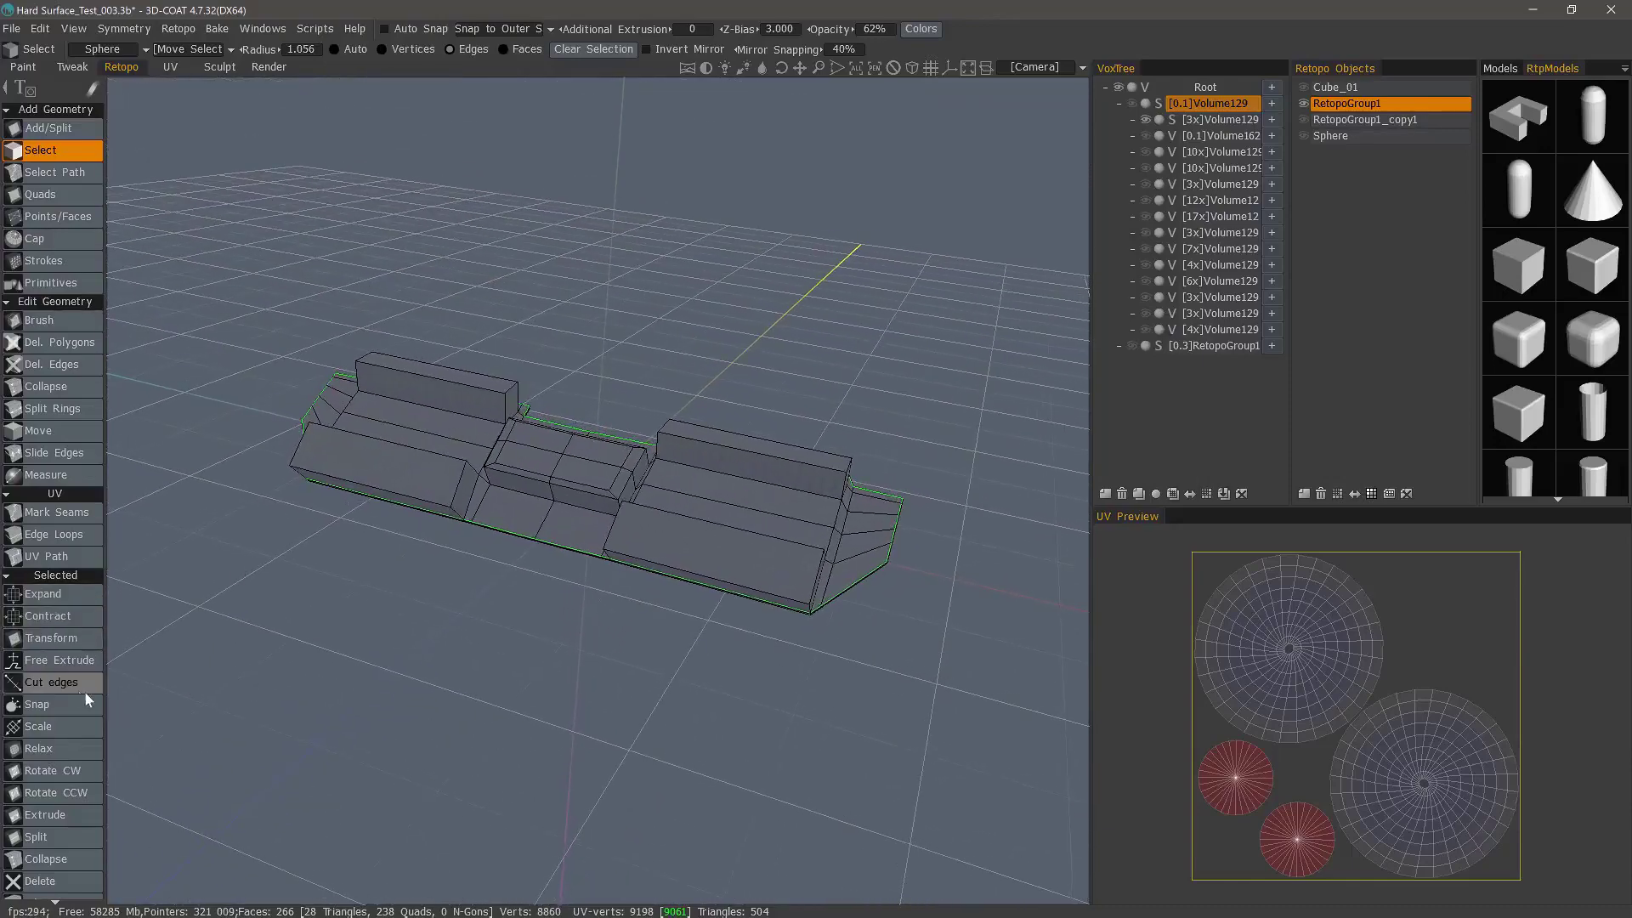
scroll(76, 675, up, 6)
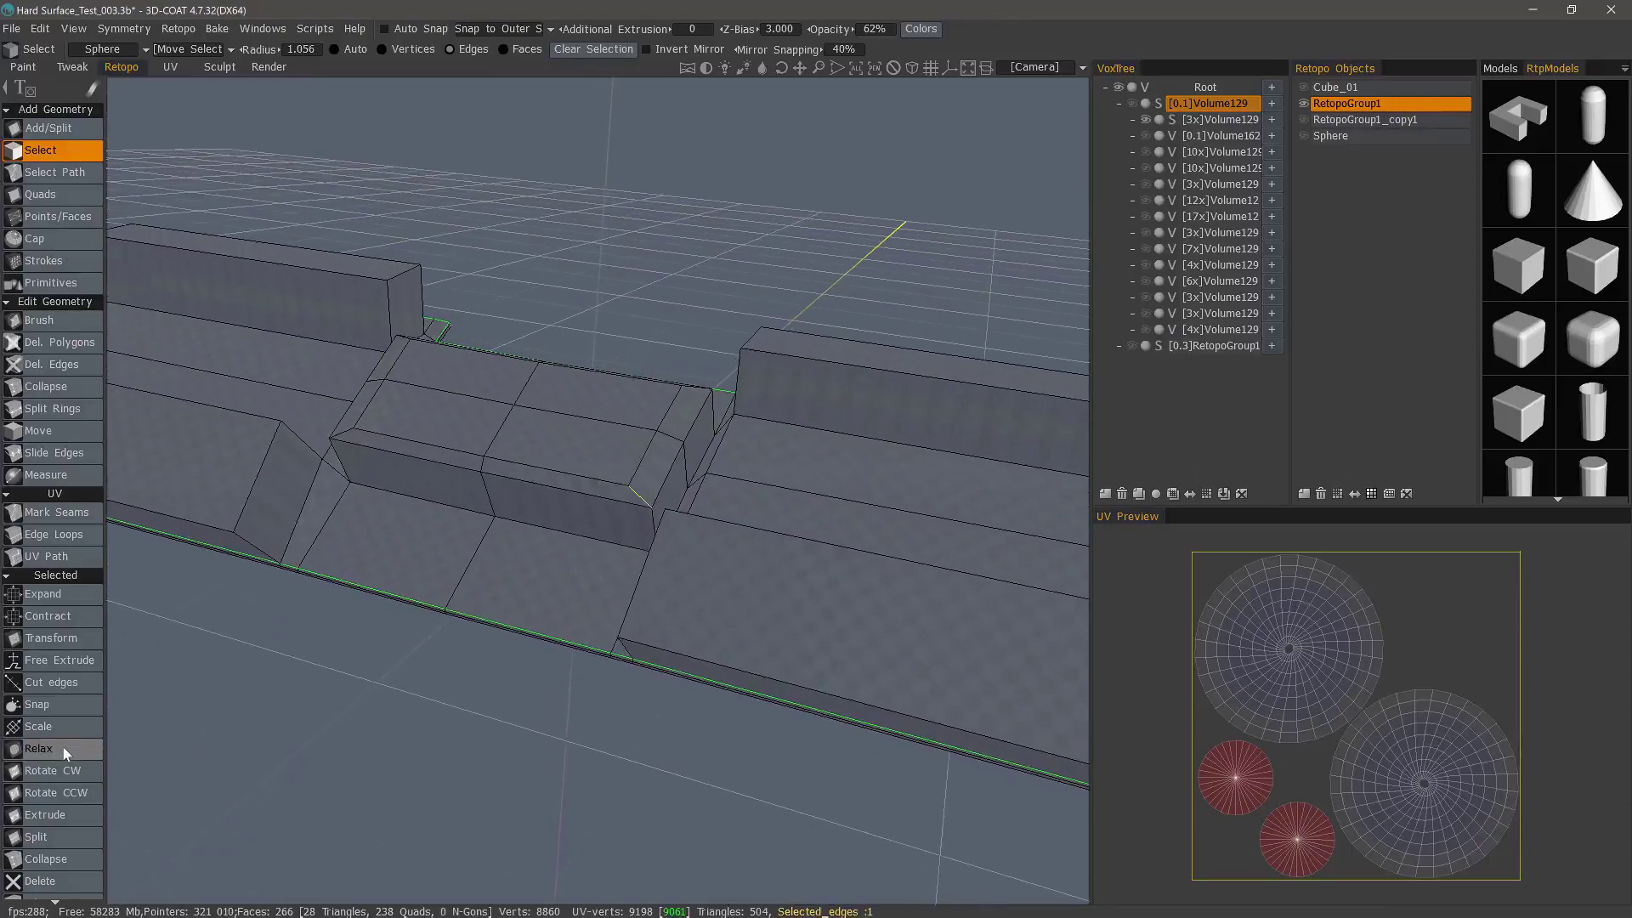
scroll(63, 746, down, 5)
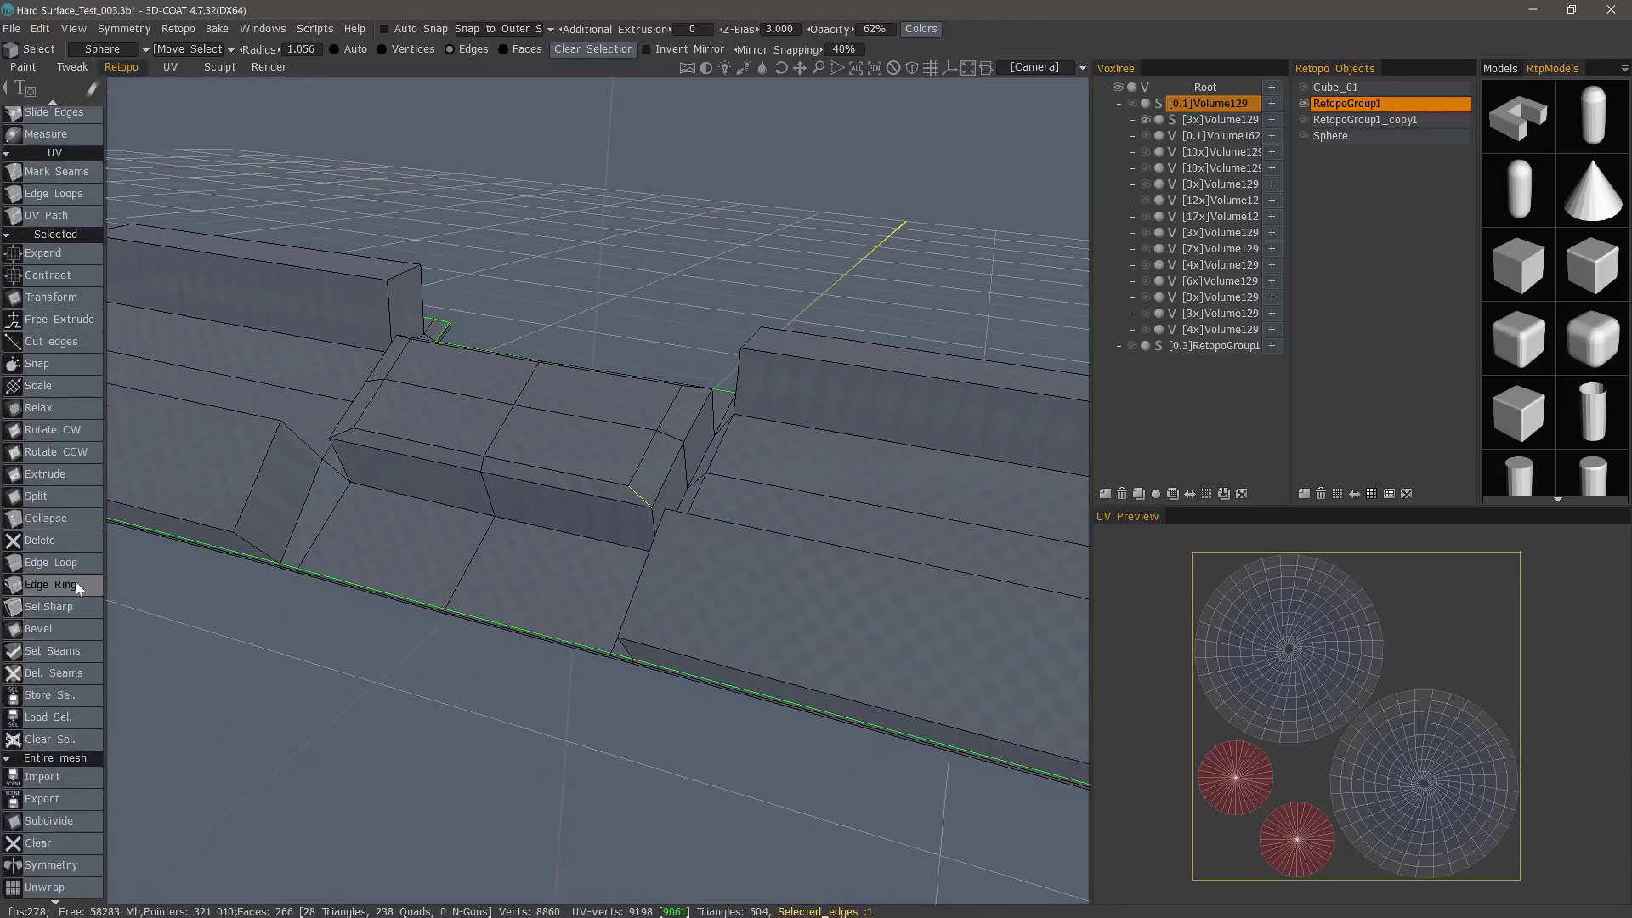
click(71, 564)
click(65, 584)
middle_drag(228, 558, 544, 442)
- Split the selected rim edges with Cut edges, connect the resulting vertices into a loop, and clear the selection
click(81, 344)
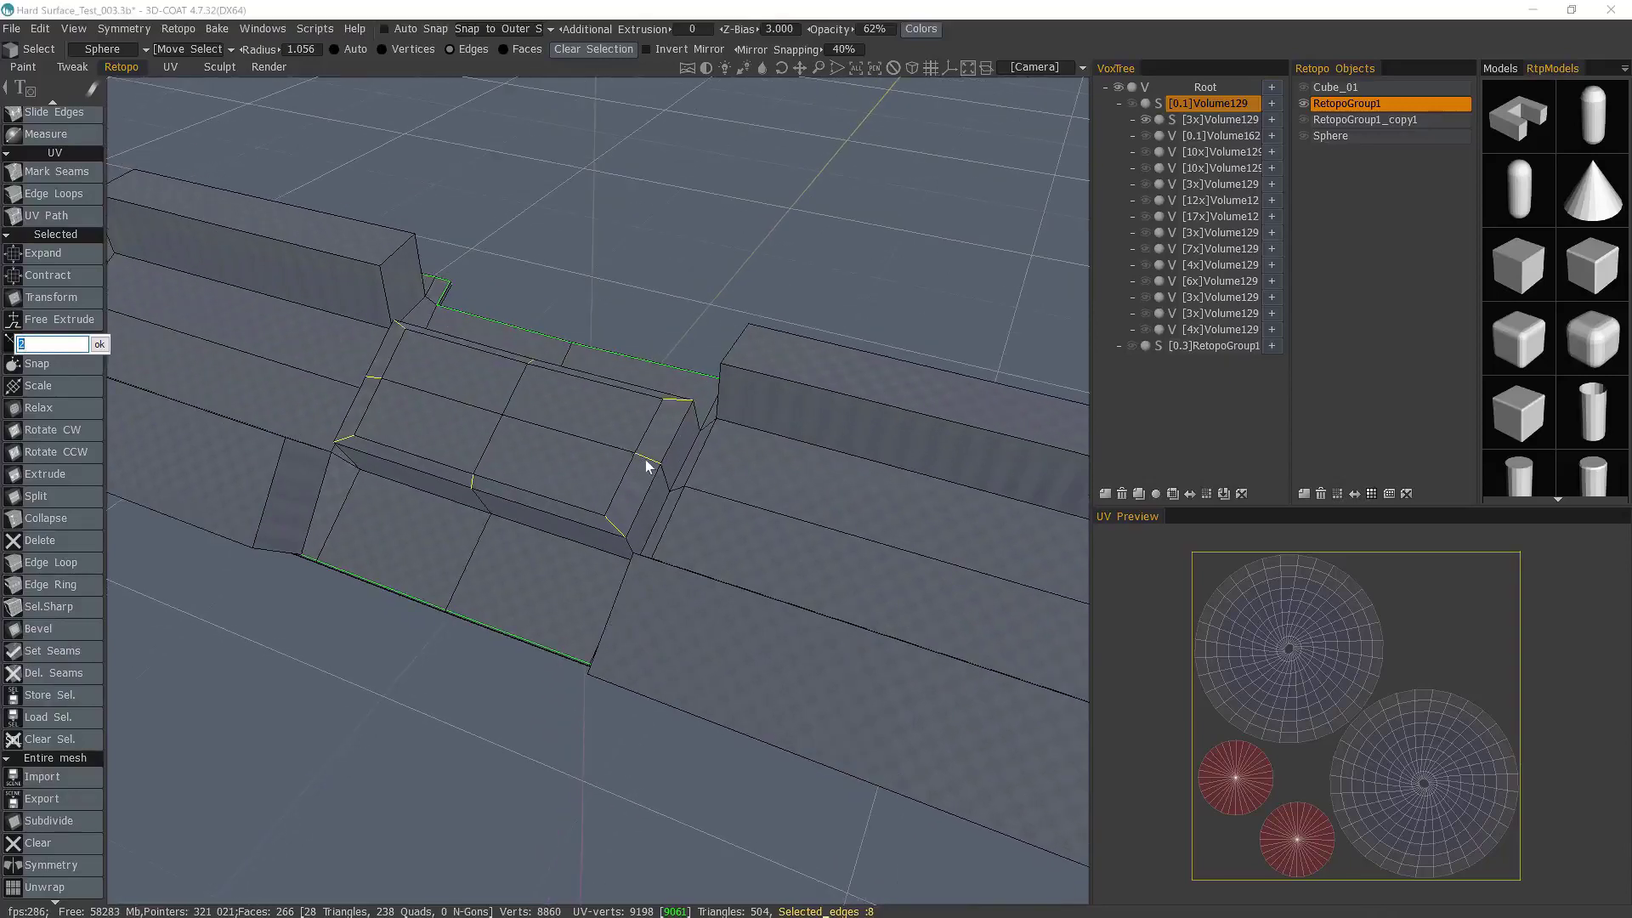
click(98, 345)
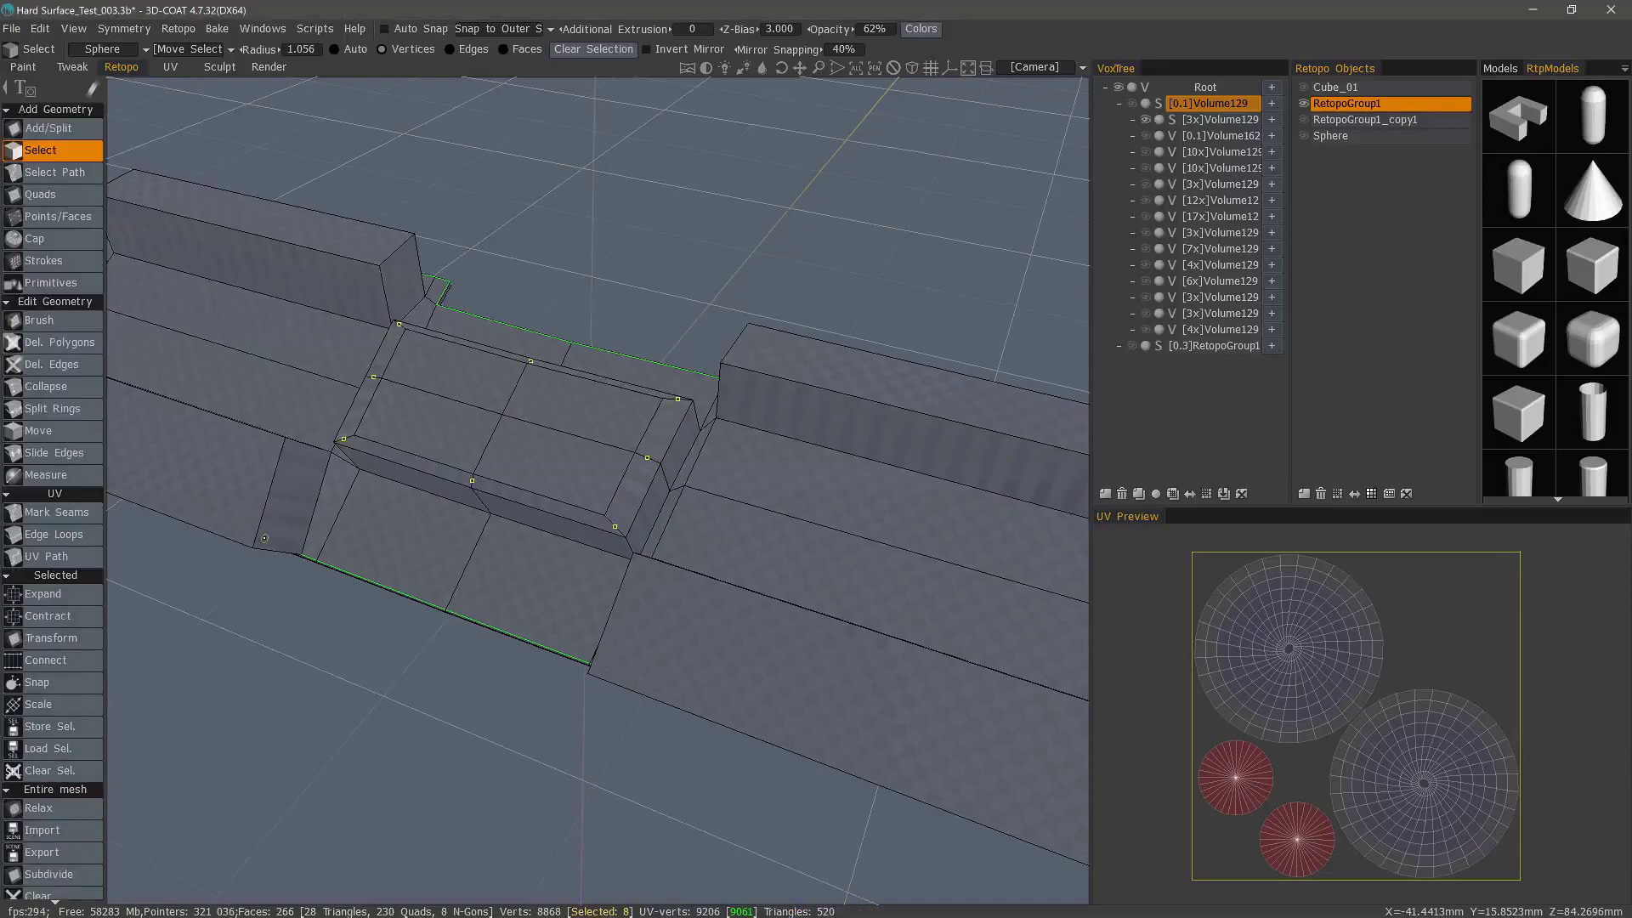
middle_drag(264, 538, 665, 455)
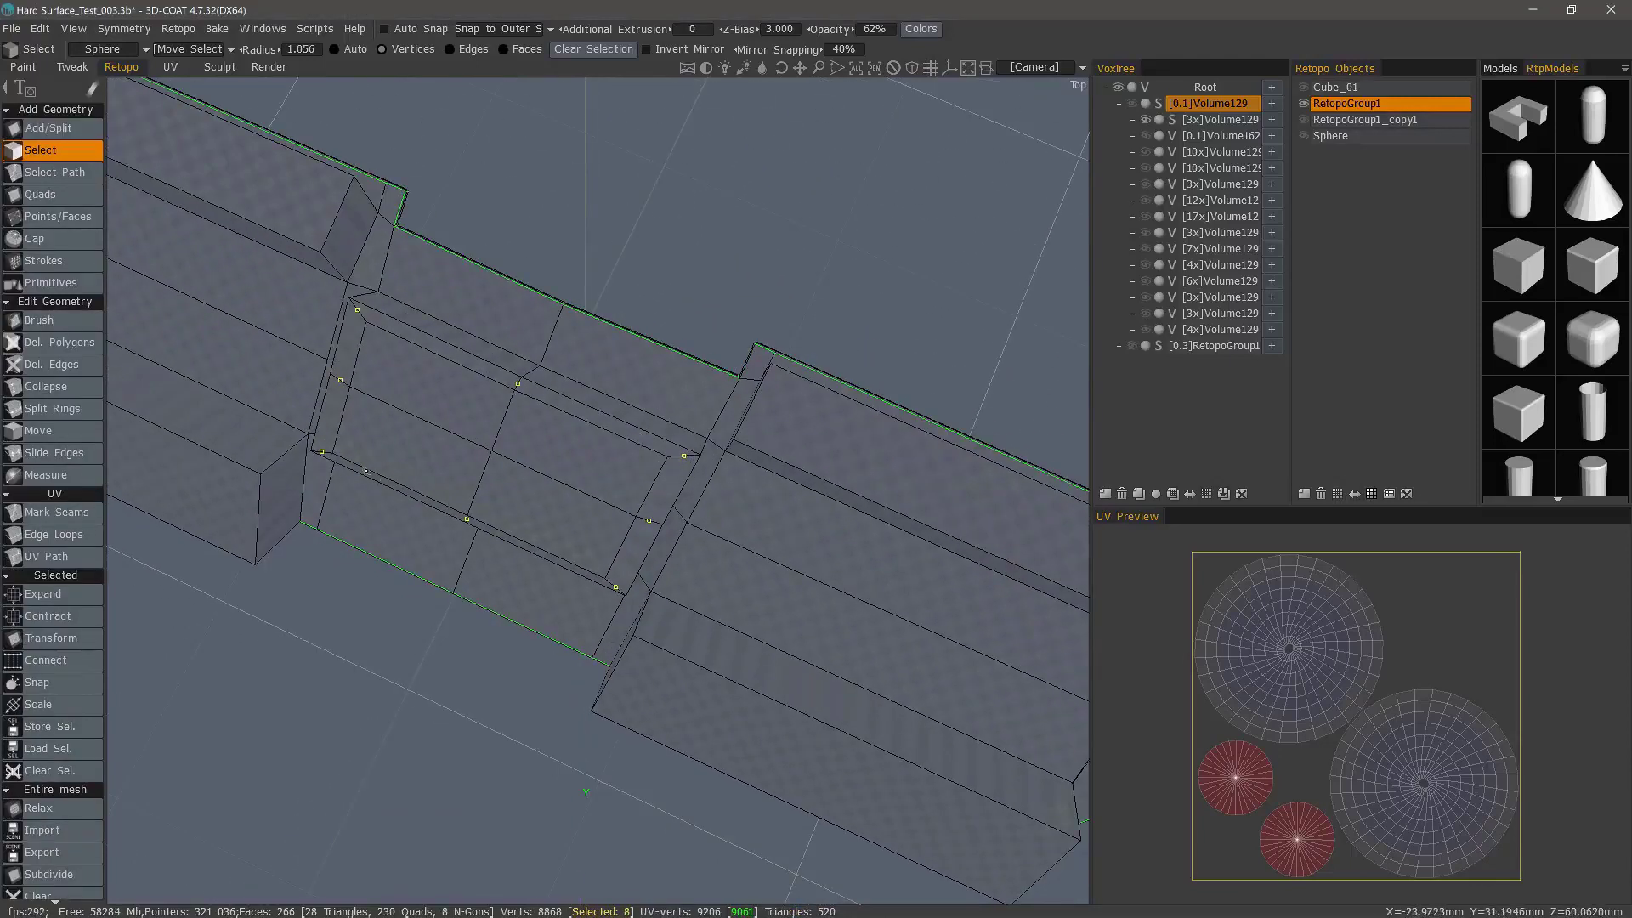
alt+drag(357, 340, 297, 442)
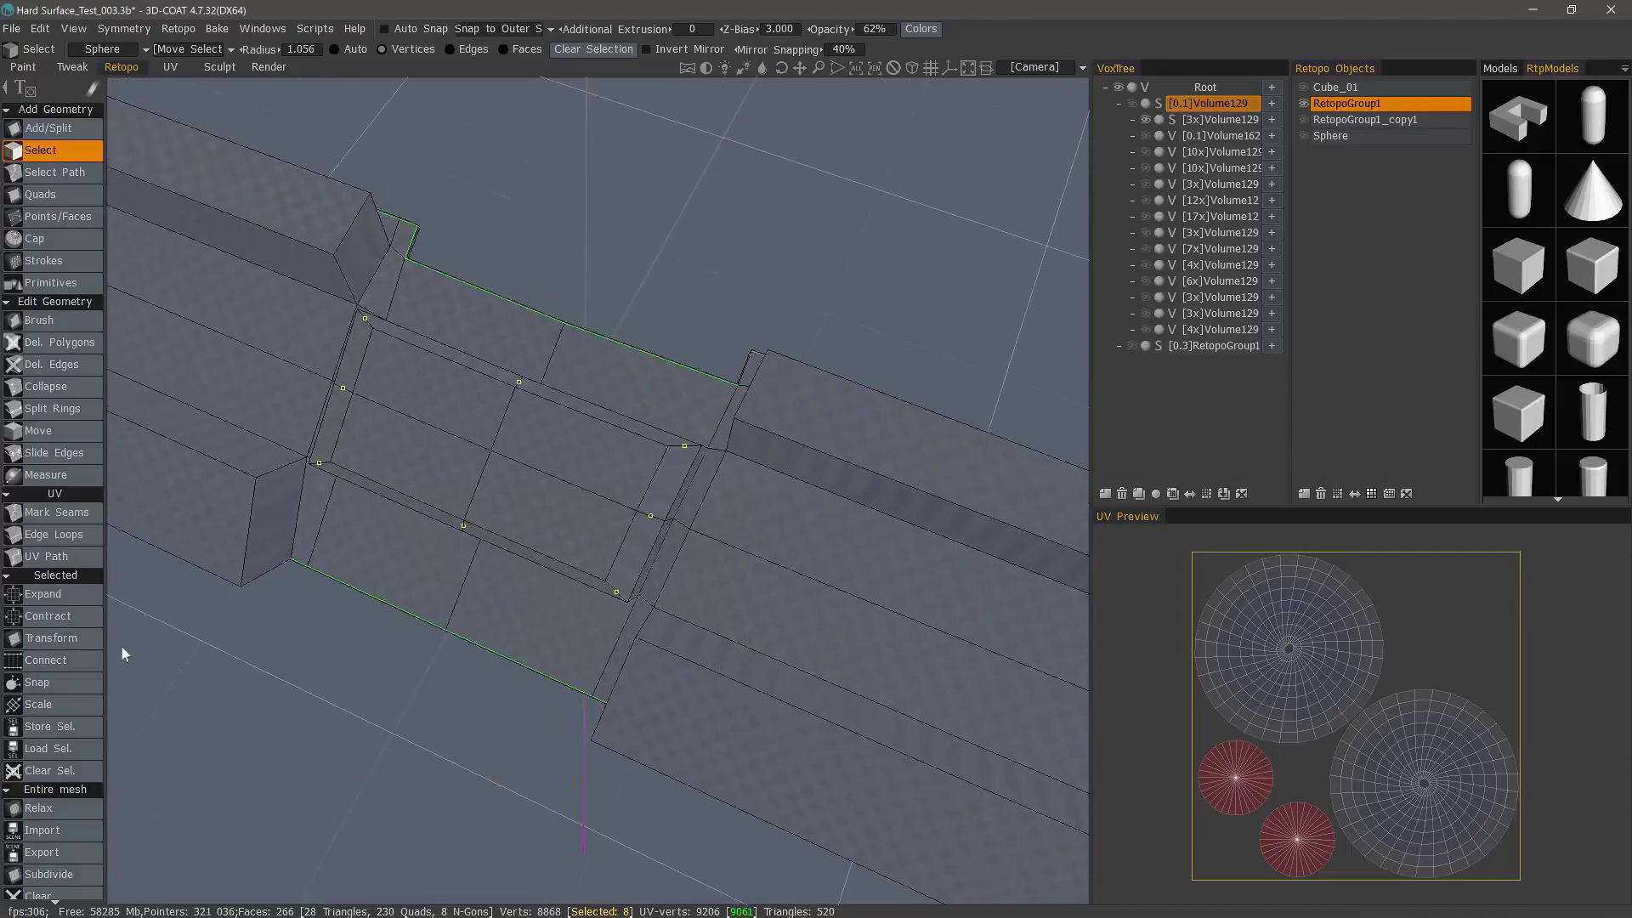
click(65, 661)
alt+drag(162, 706, 218, 689)
key(Escape)
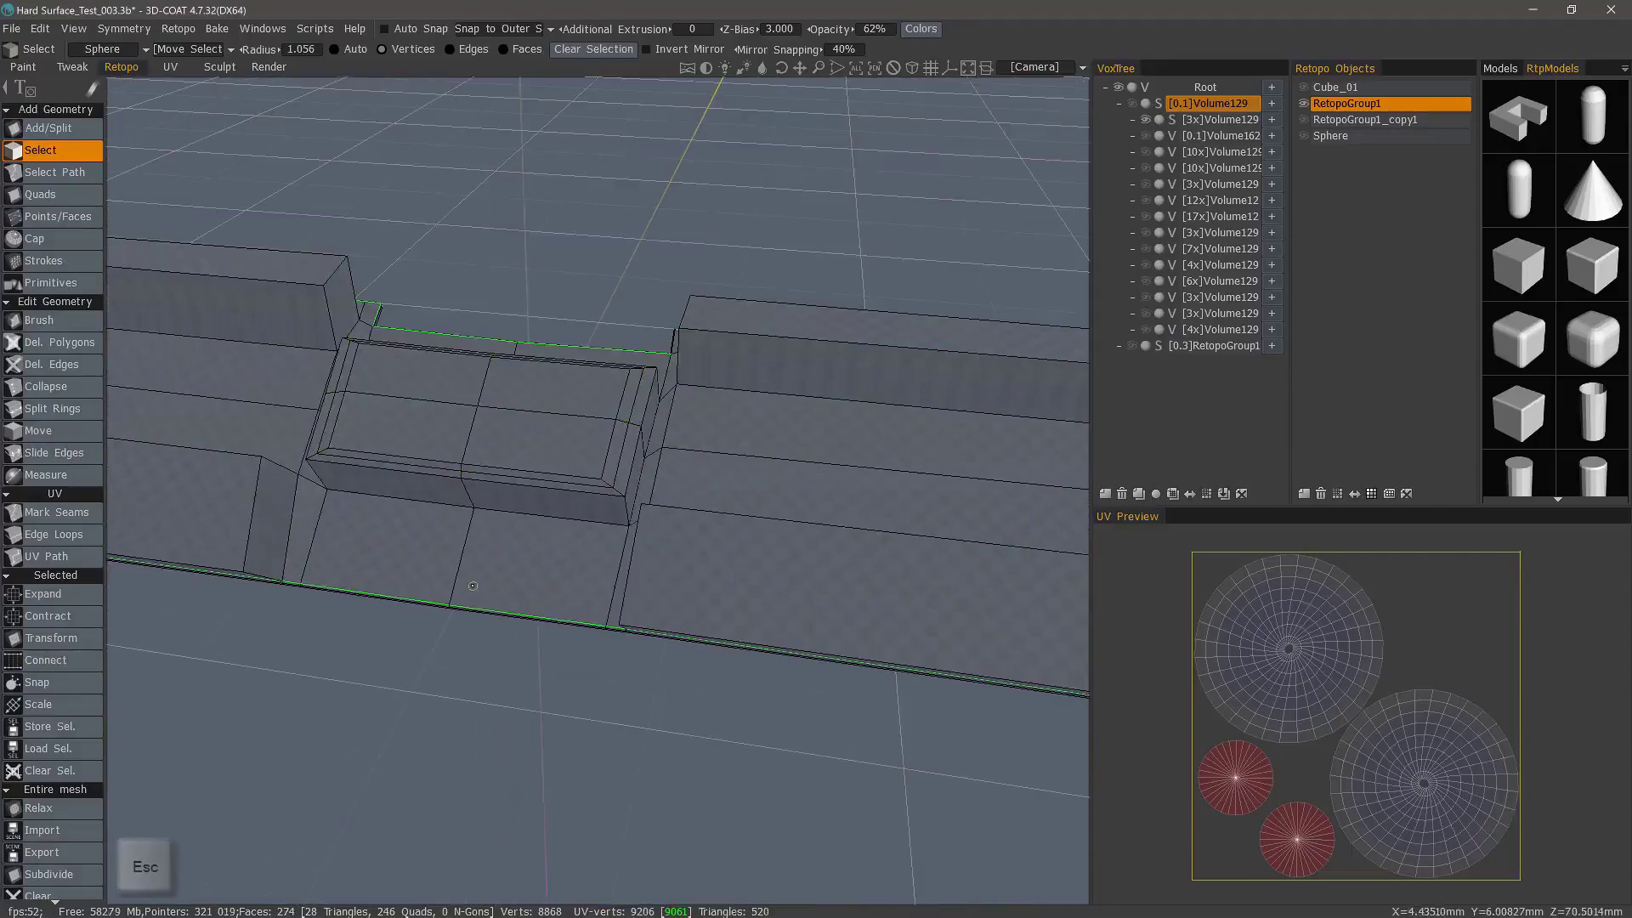
- Examine the vertex Scale options and the Transform gizmo settings, closing both without applying changes
alt+drag(195, 557, 196, 702)
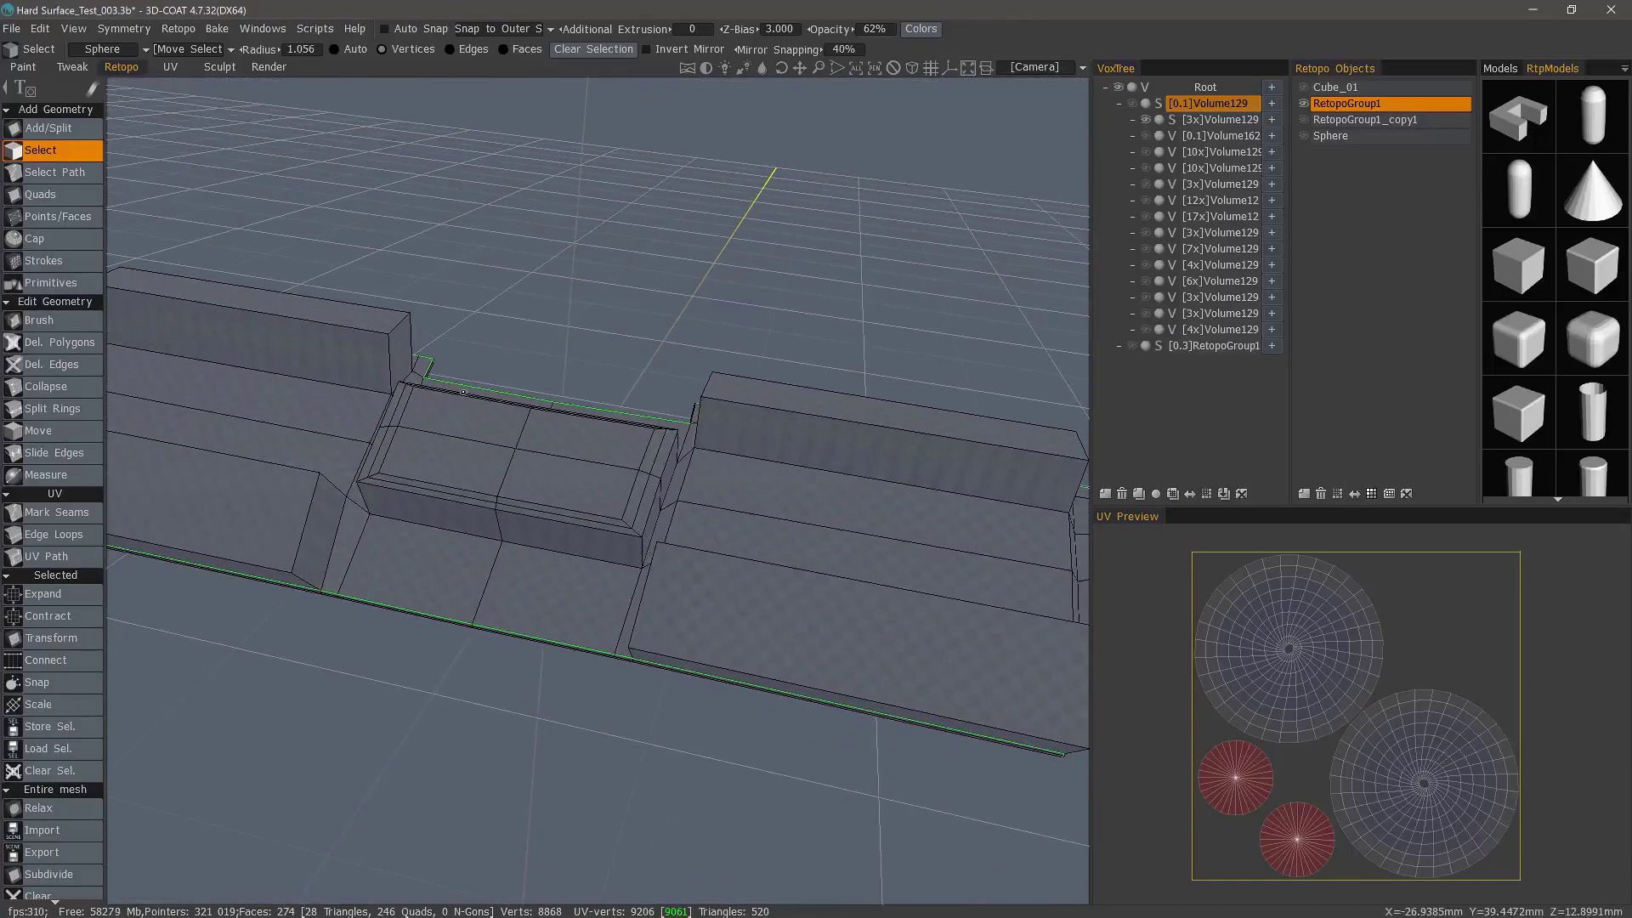
click(64, 706)
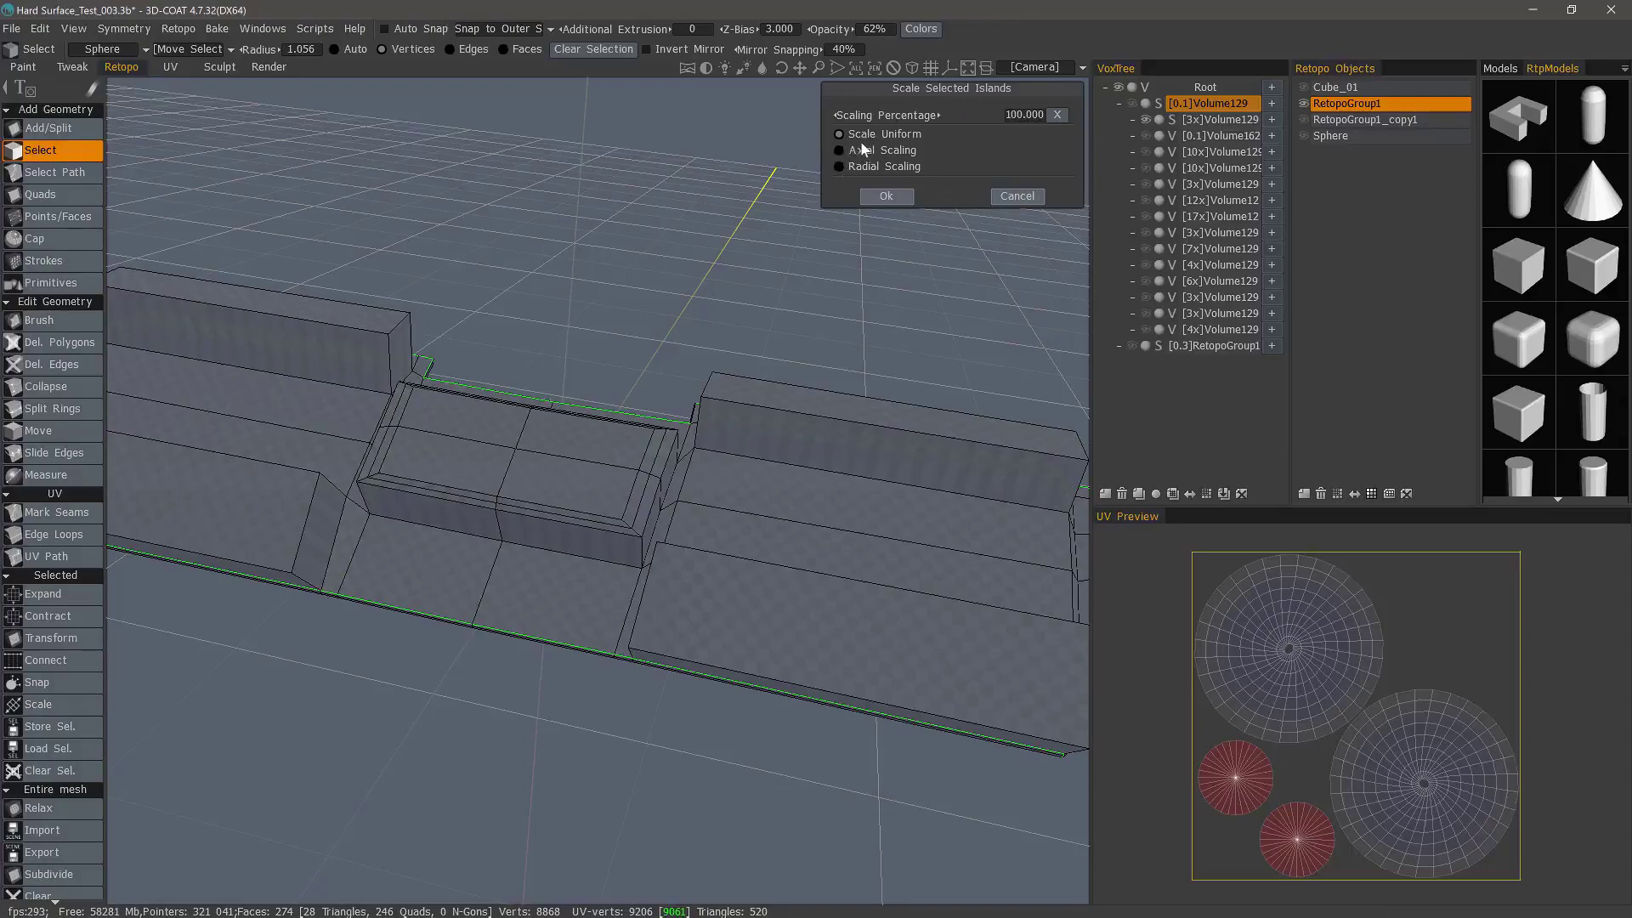
click(1012, 194)
click(64, 640)
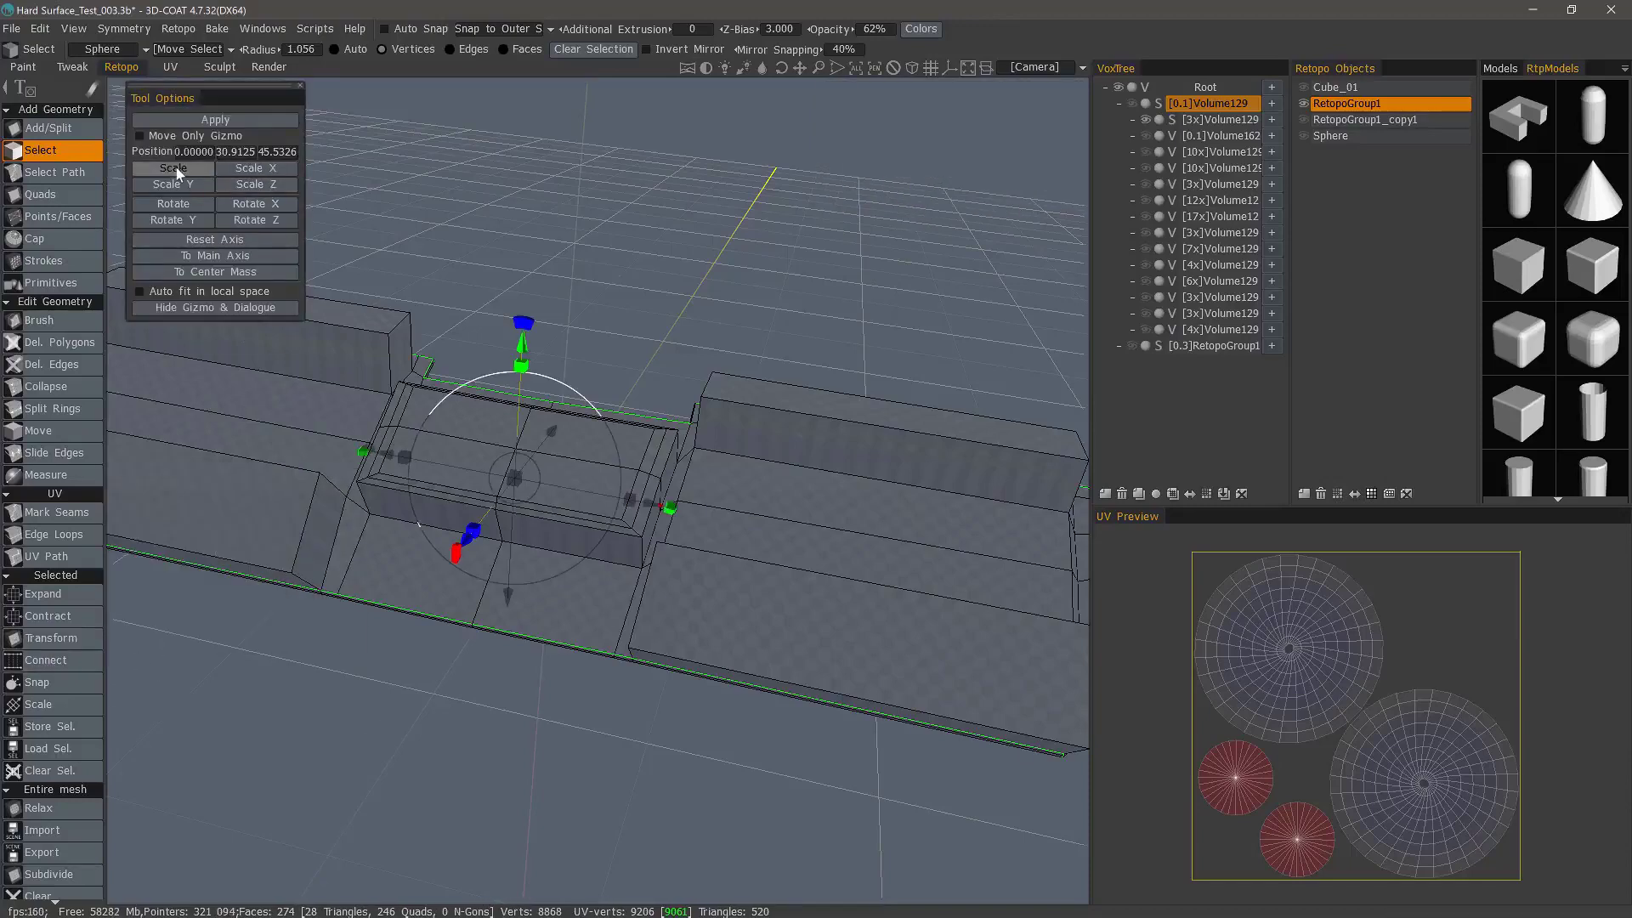
drag(326, 733, 300, 590)
right_drag(300, 590, 277, 610)
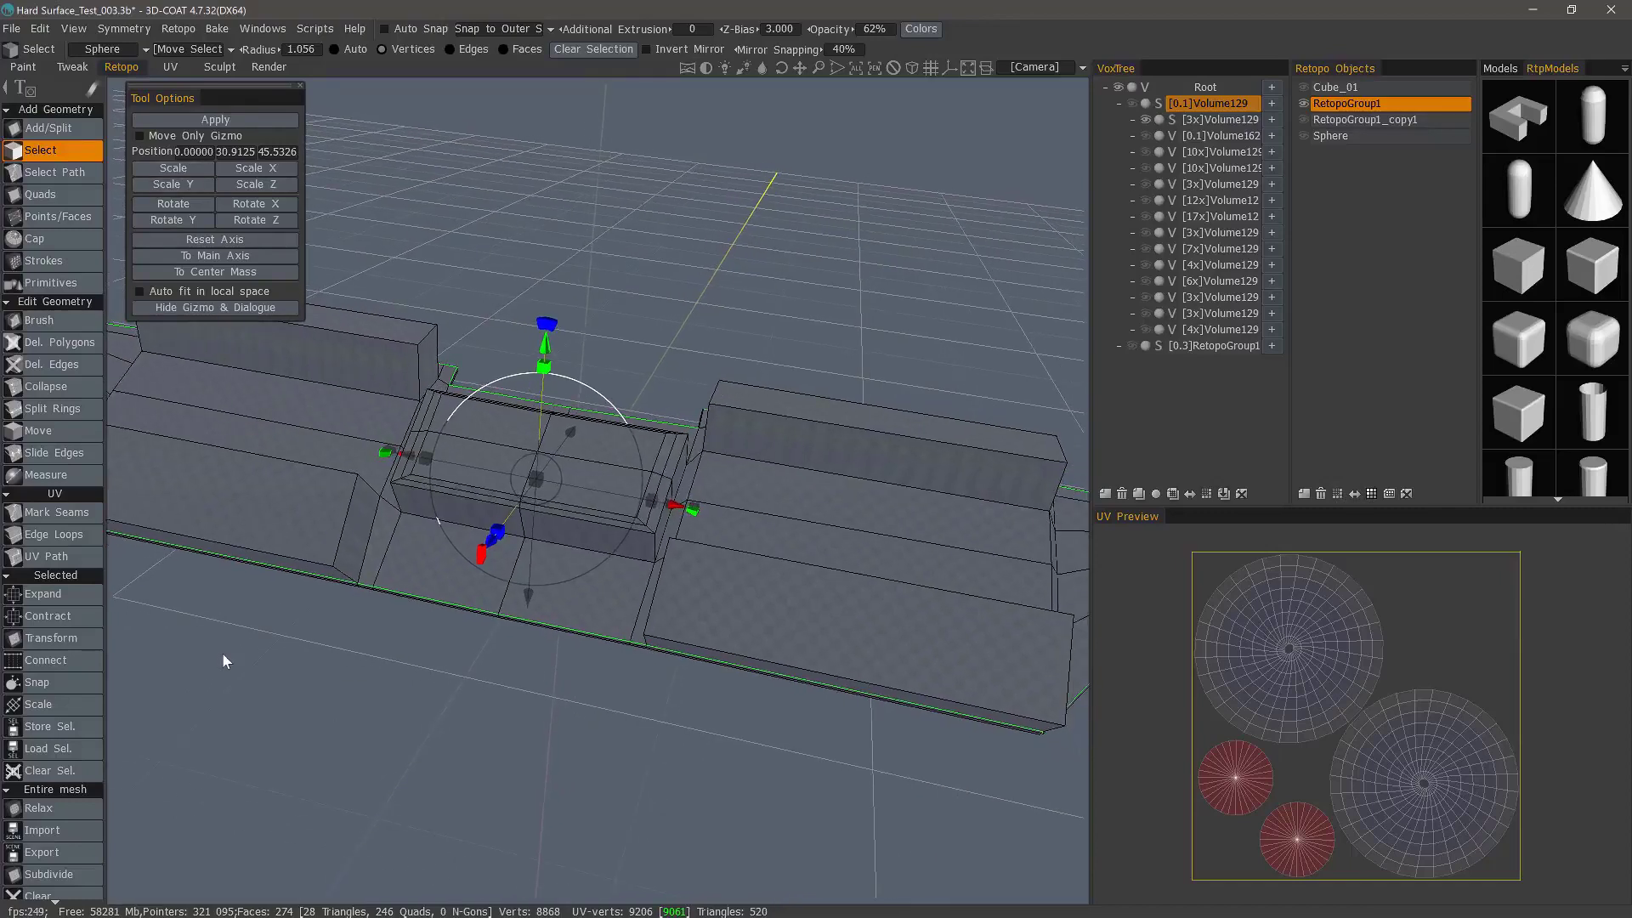
key(Escape)
- Switch to edge selection, select the ring of vertical edges around the center block's sides, and clear the selection
alt+drag(495, 427, 491, 539)
click(451, 49)
alt+drag(480, 485, 442, 408)
click(396, 499)
scroll(95, 666, down, 4)
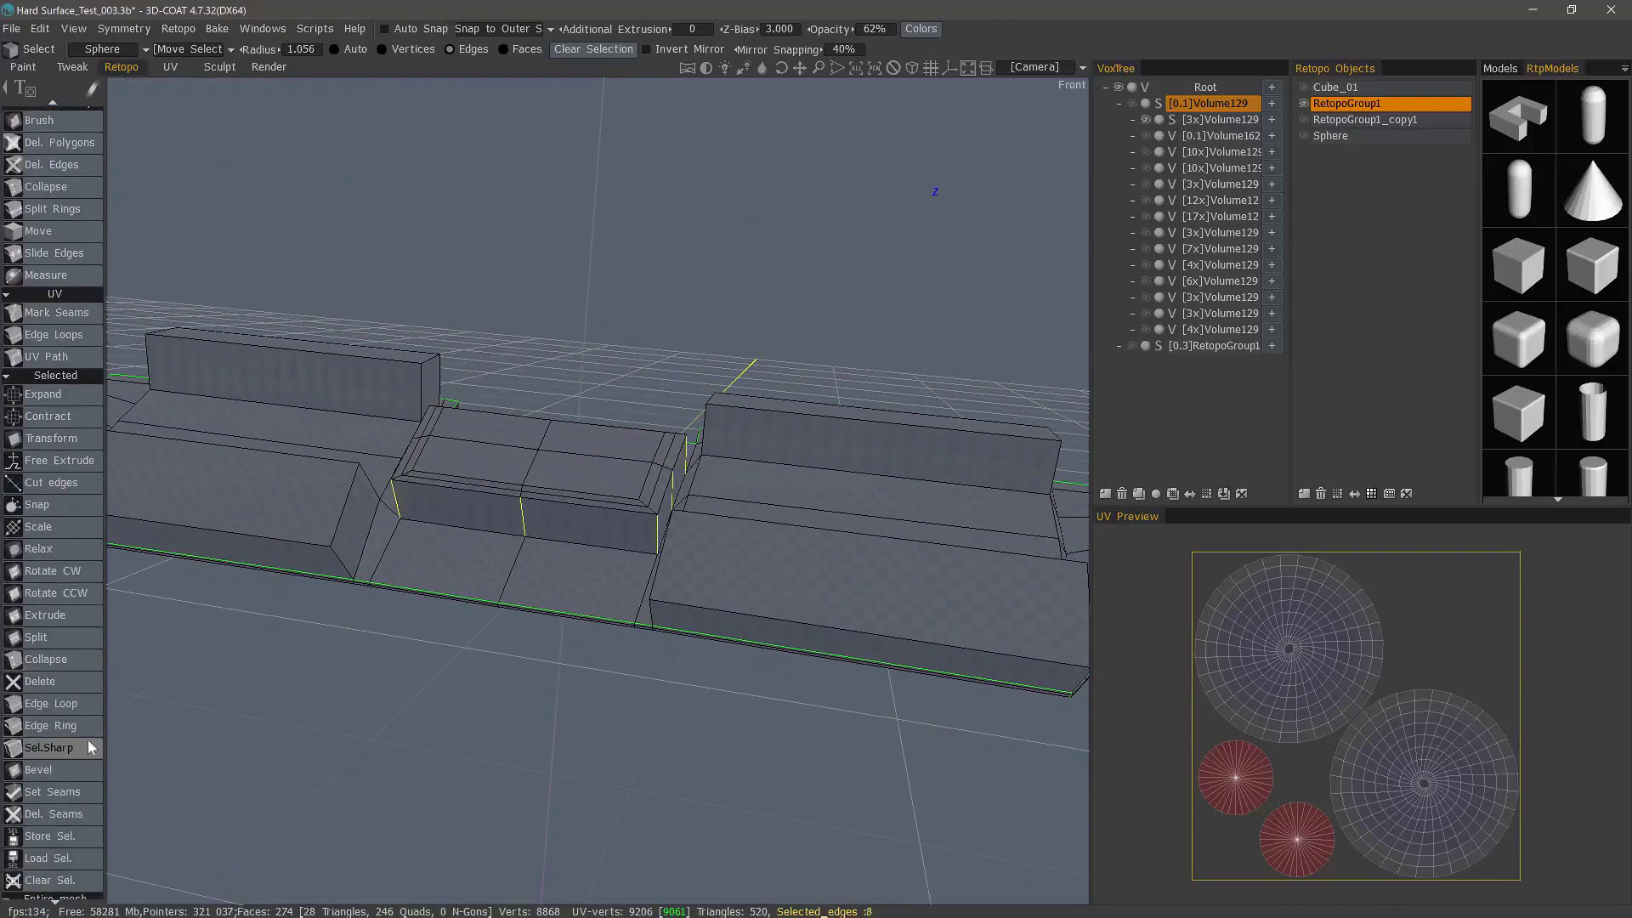
right_drag(136, 776, 147, 803)
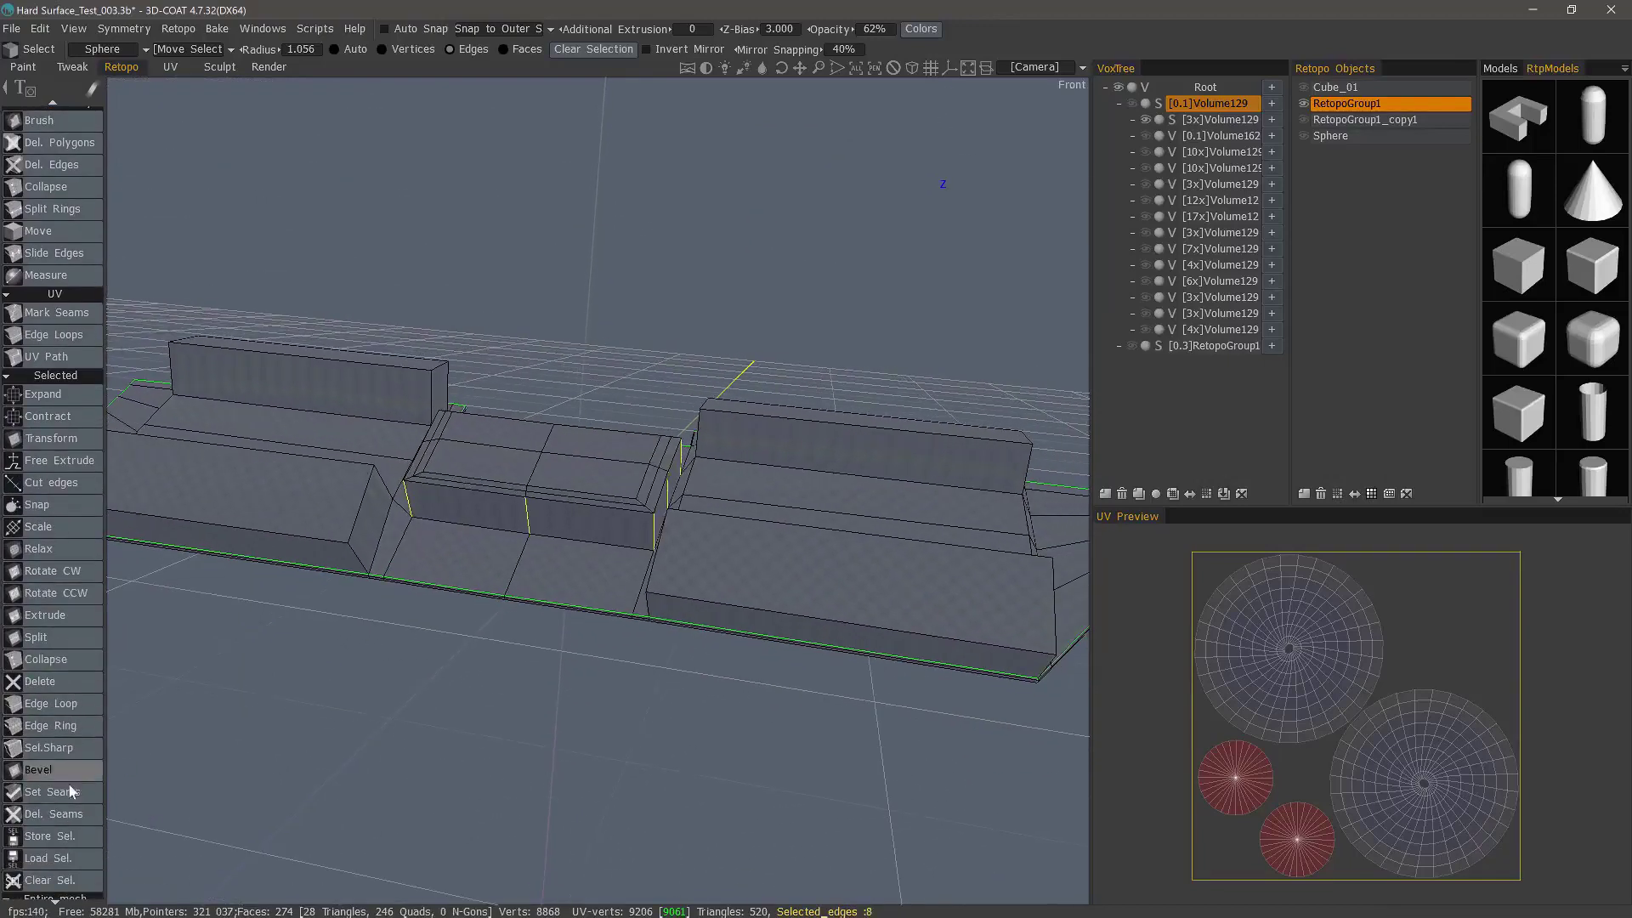
click(71, 840)
click(765, 728)
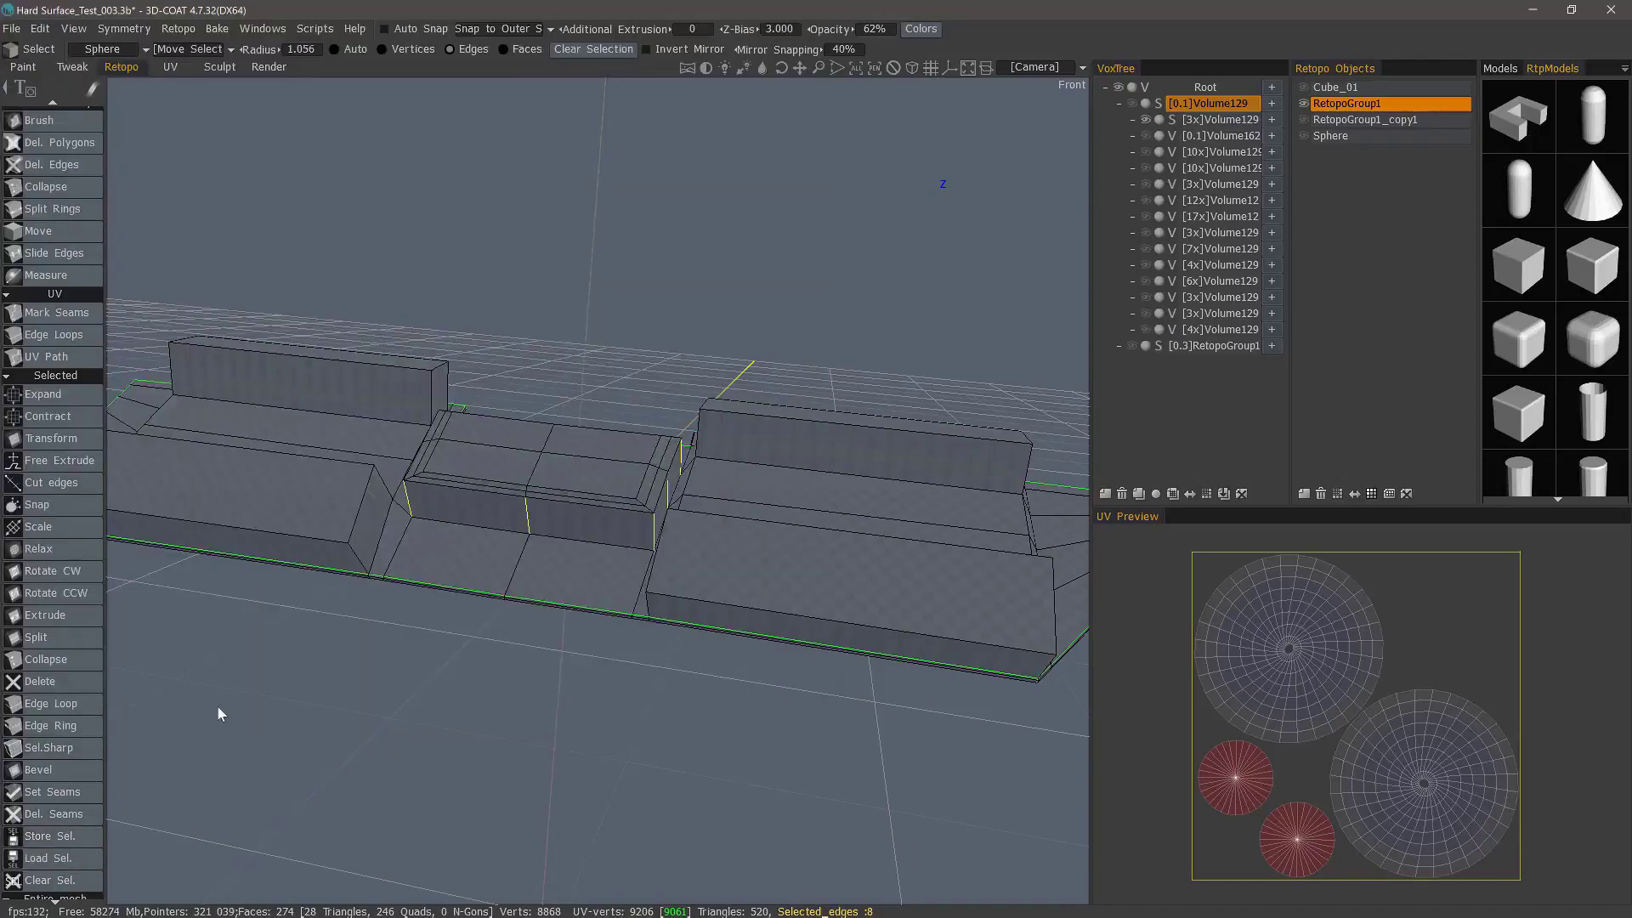
scroll(68, 765, down, 3)
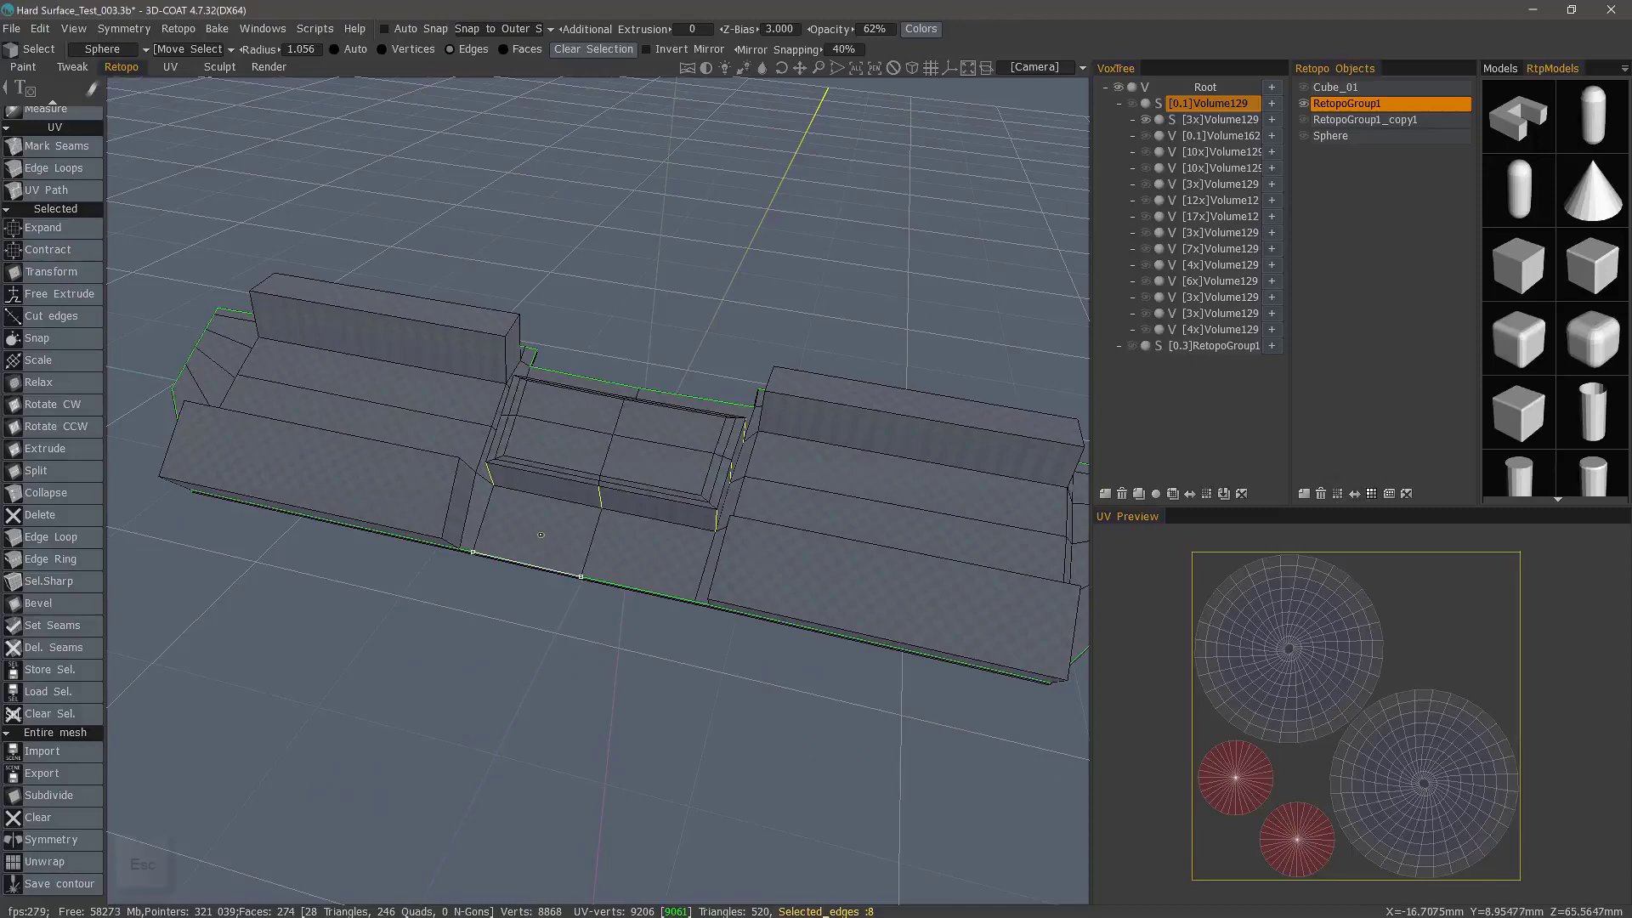
key(Escape)
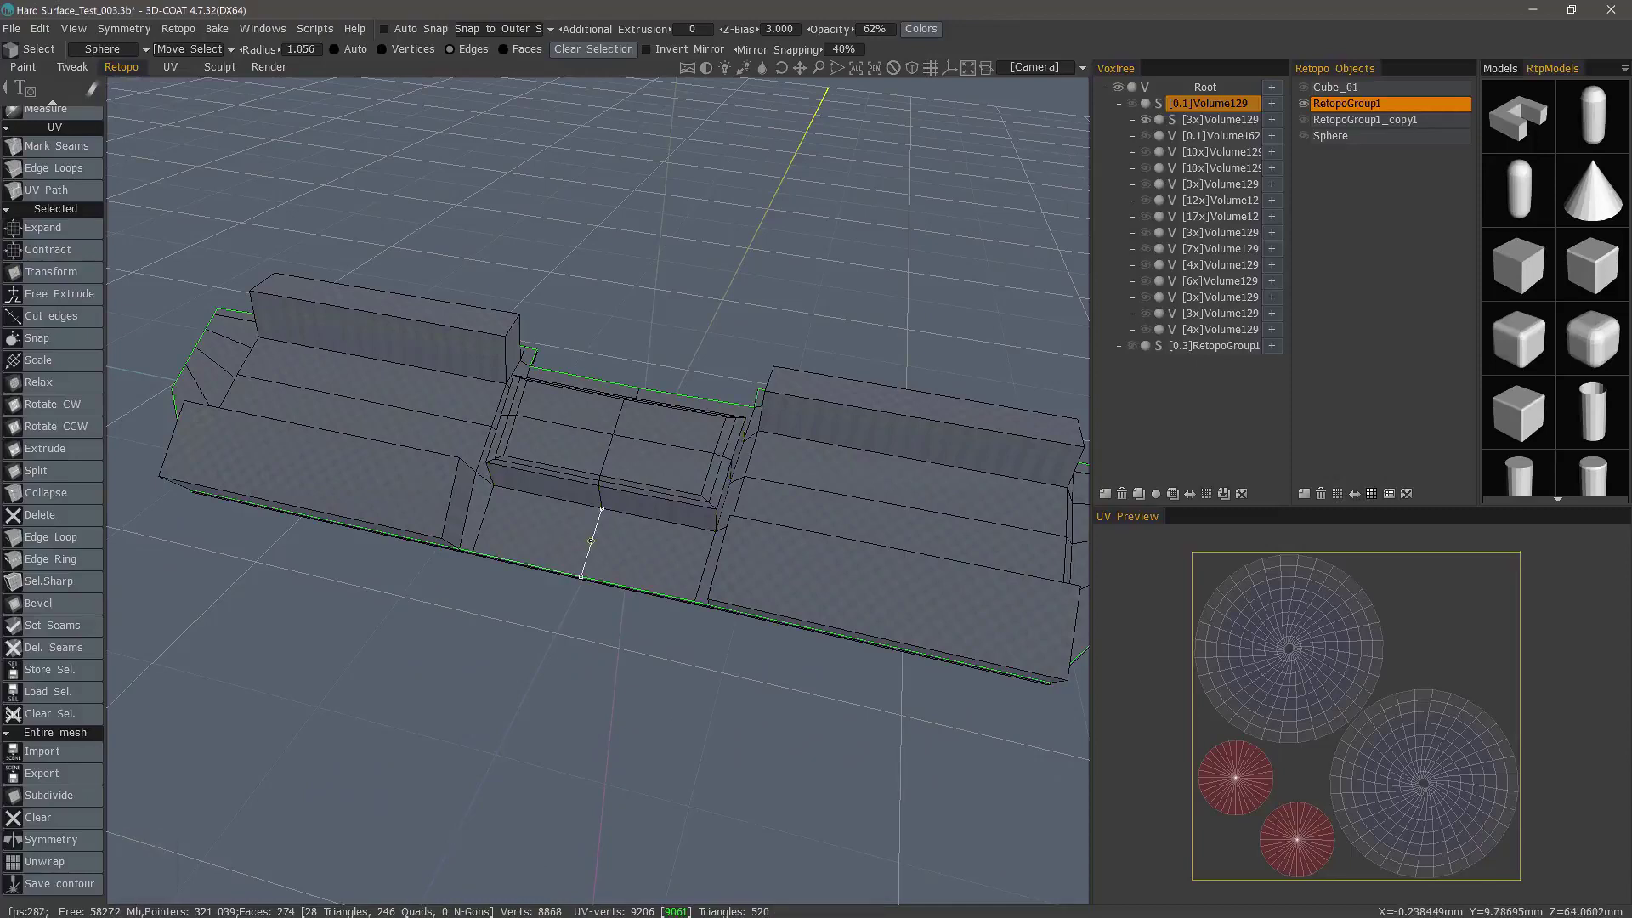
- Activate the Add/Split tool and switch the current UV set to LowPoly Copy
scroll(62, 476, up, 5)
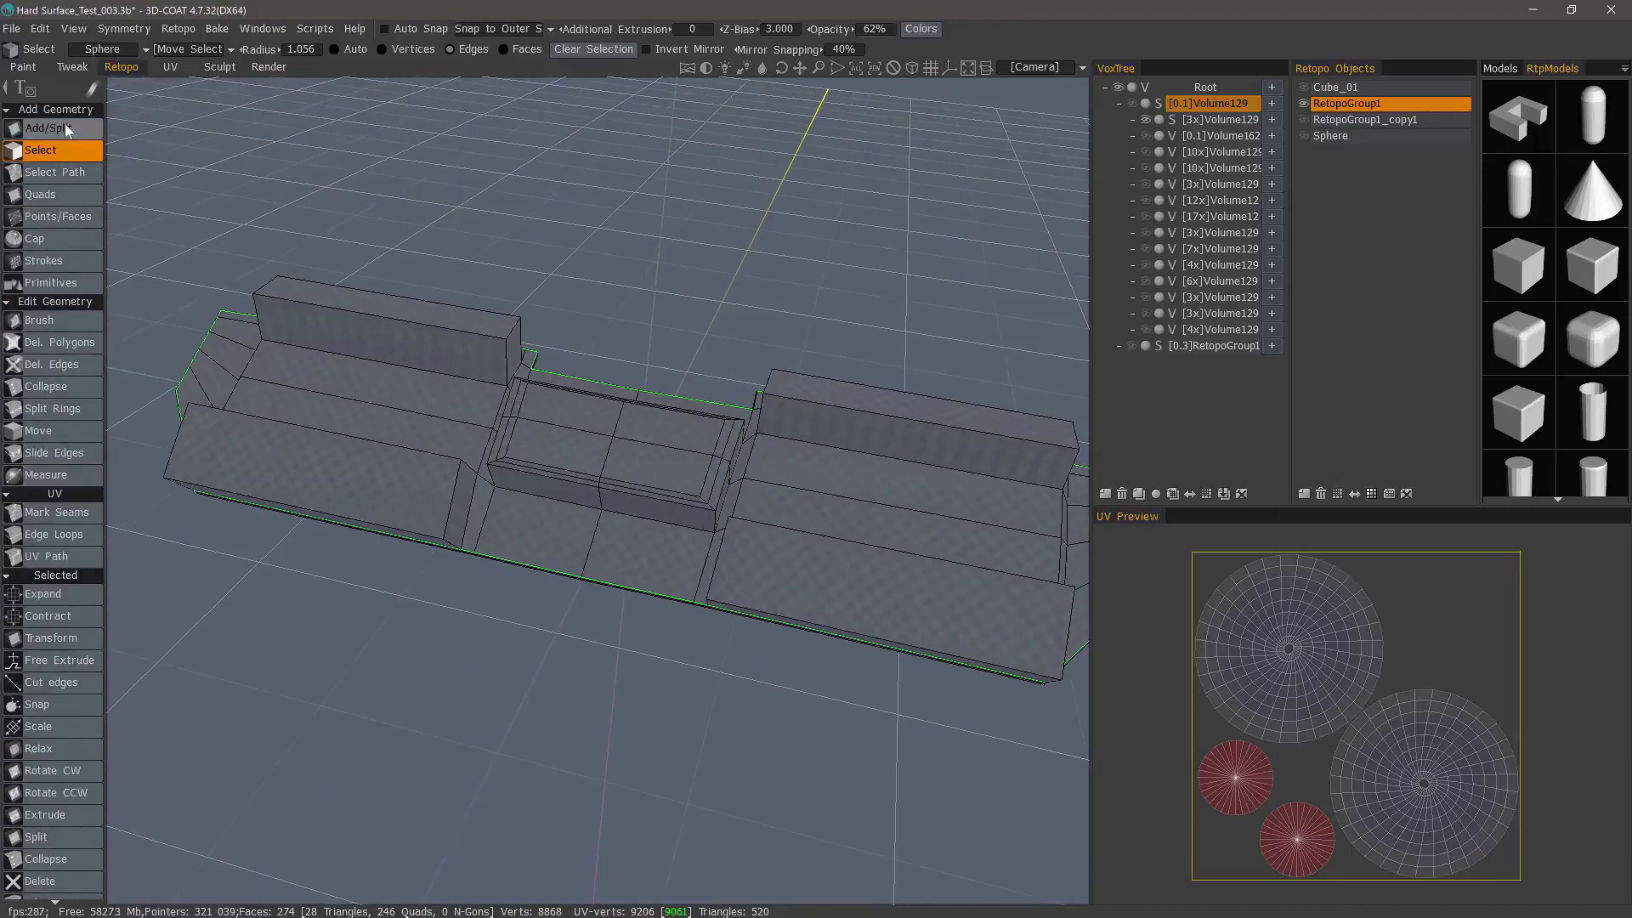
click(65, 124)
click(130, 50)
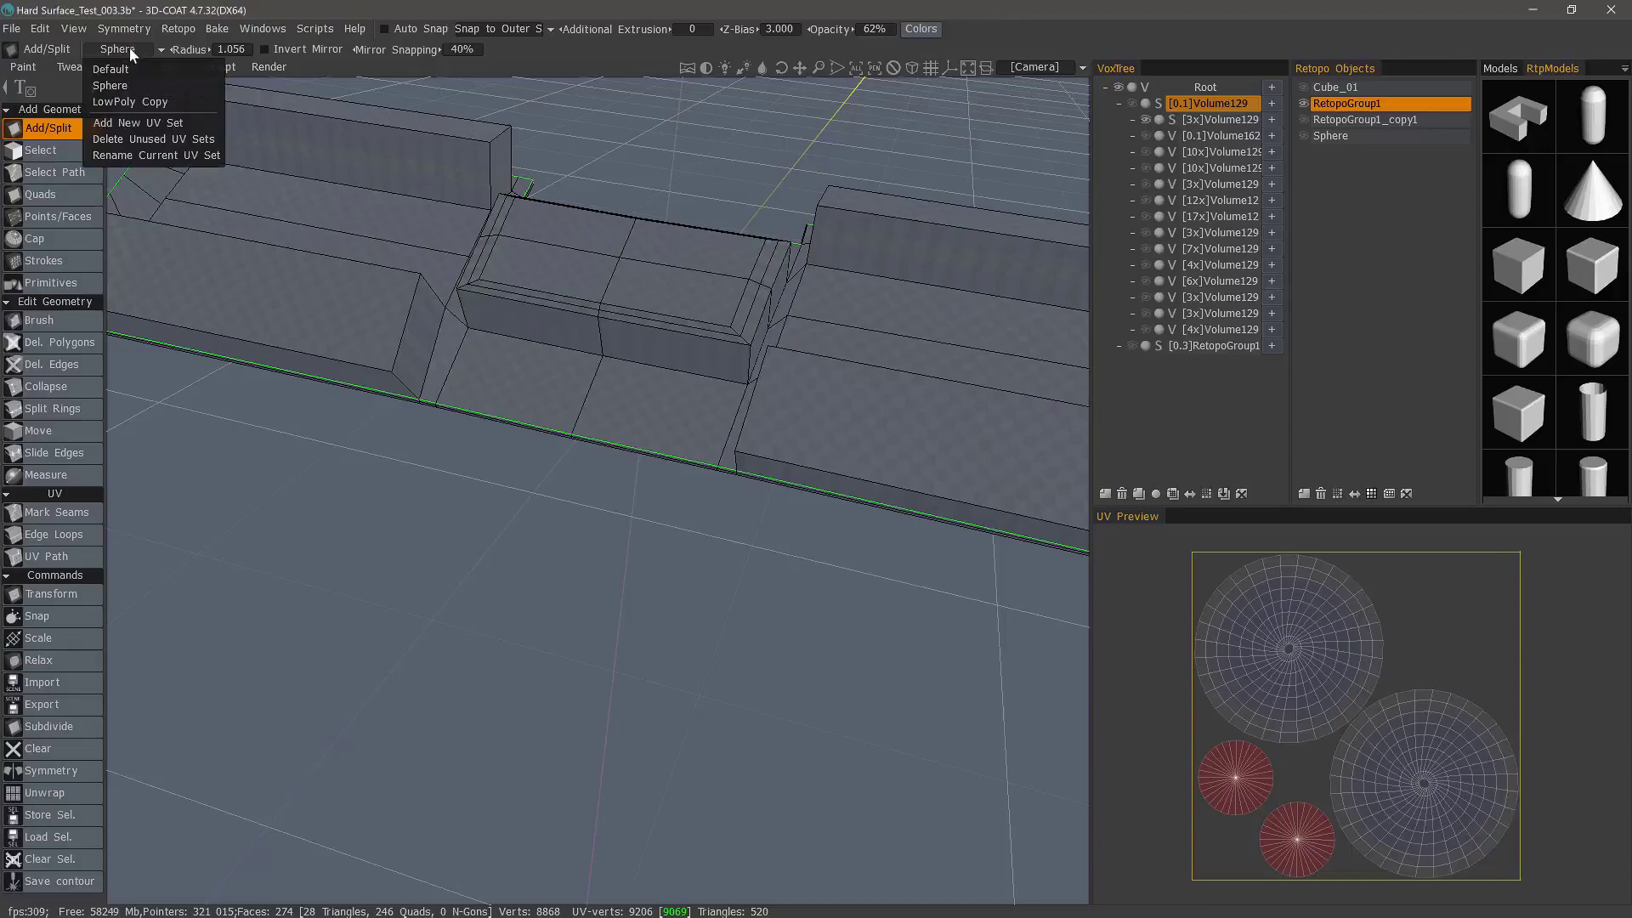
click(132, 101)
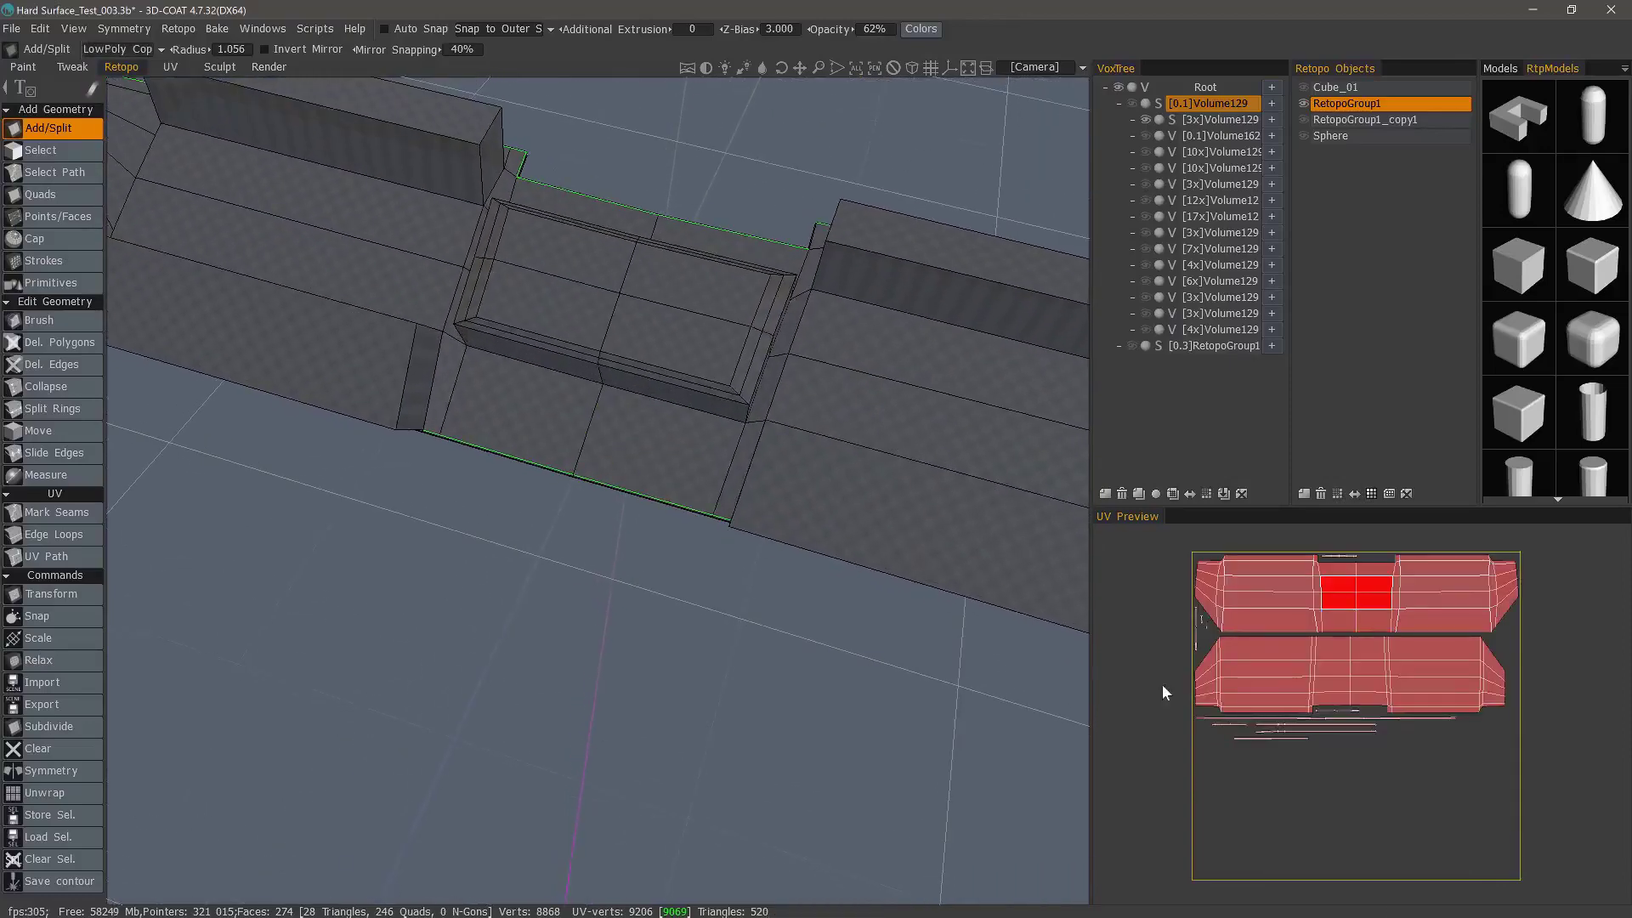
- Cut a diagonal edge across the base quad in front of the center block, from the block's lower midpoint to the outer front corner
click(600, 409)
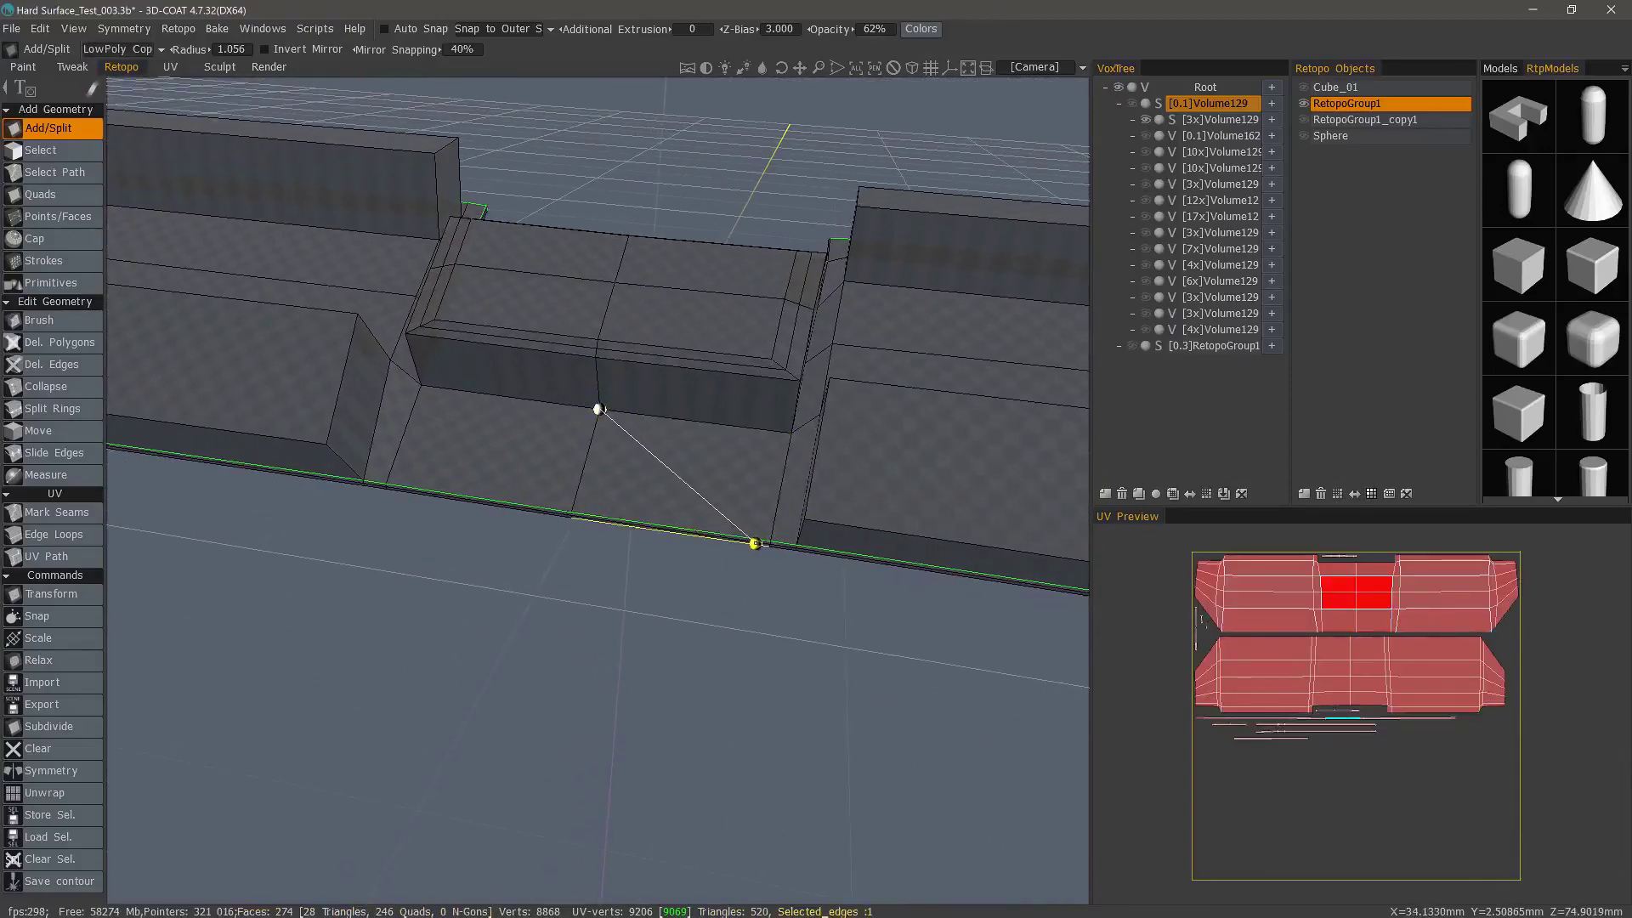
click(769, 541)
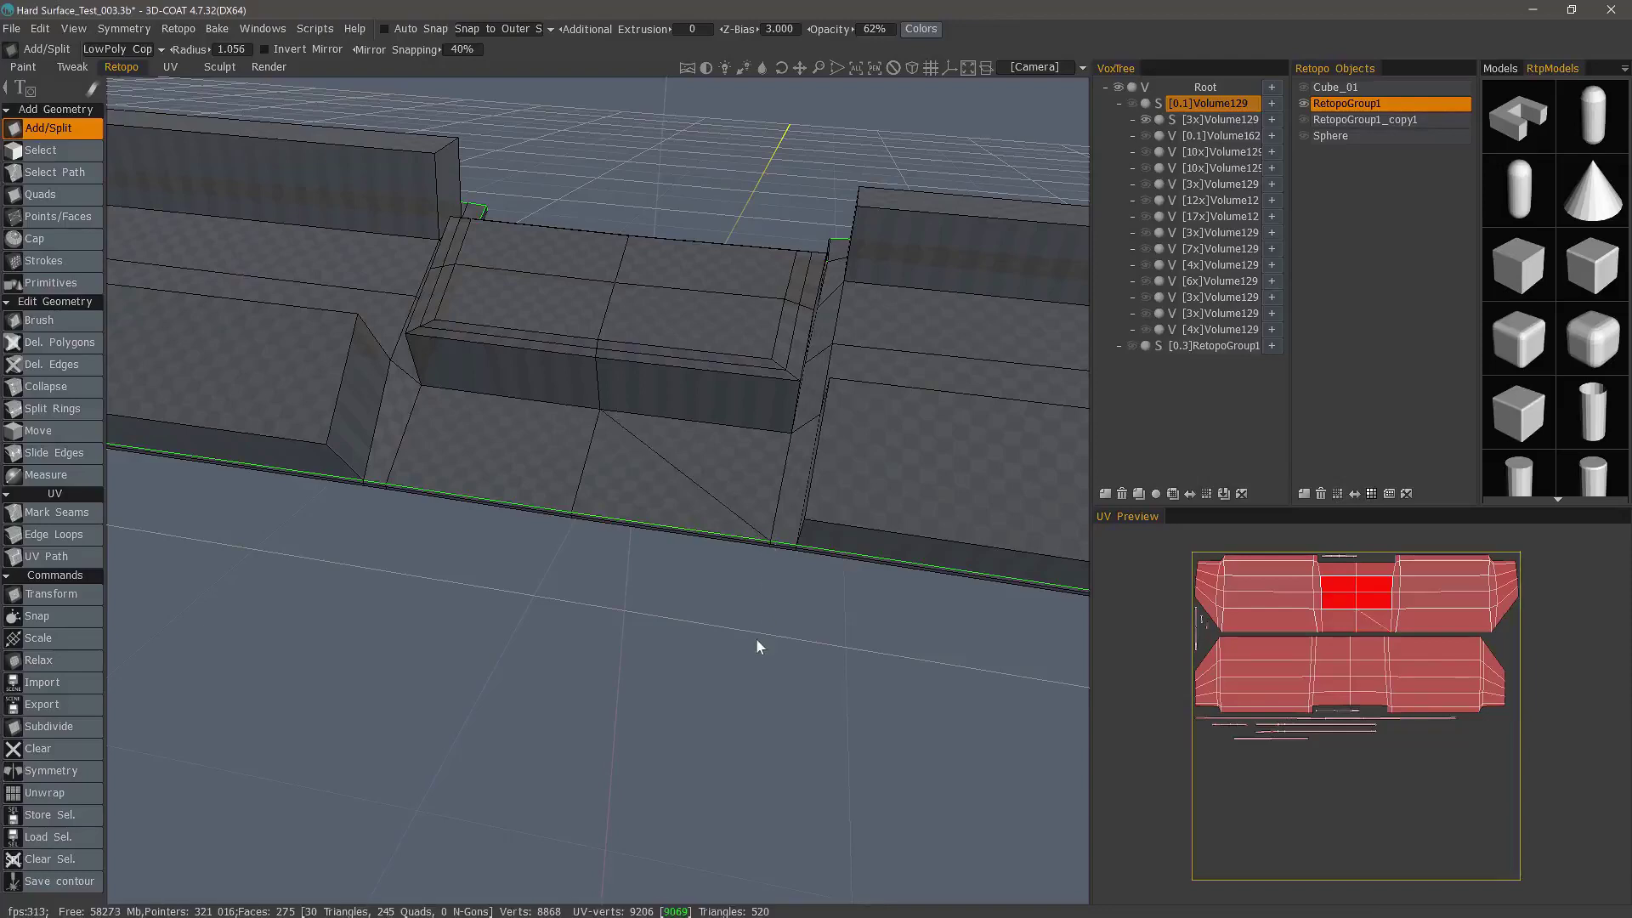
drag(757, 645, 235, 602)
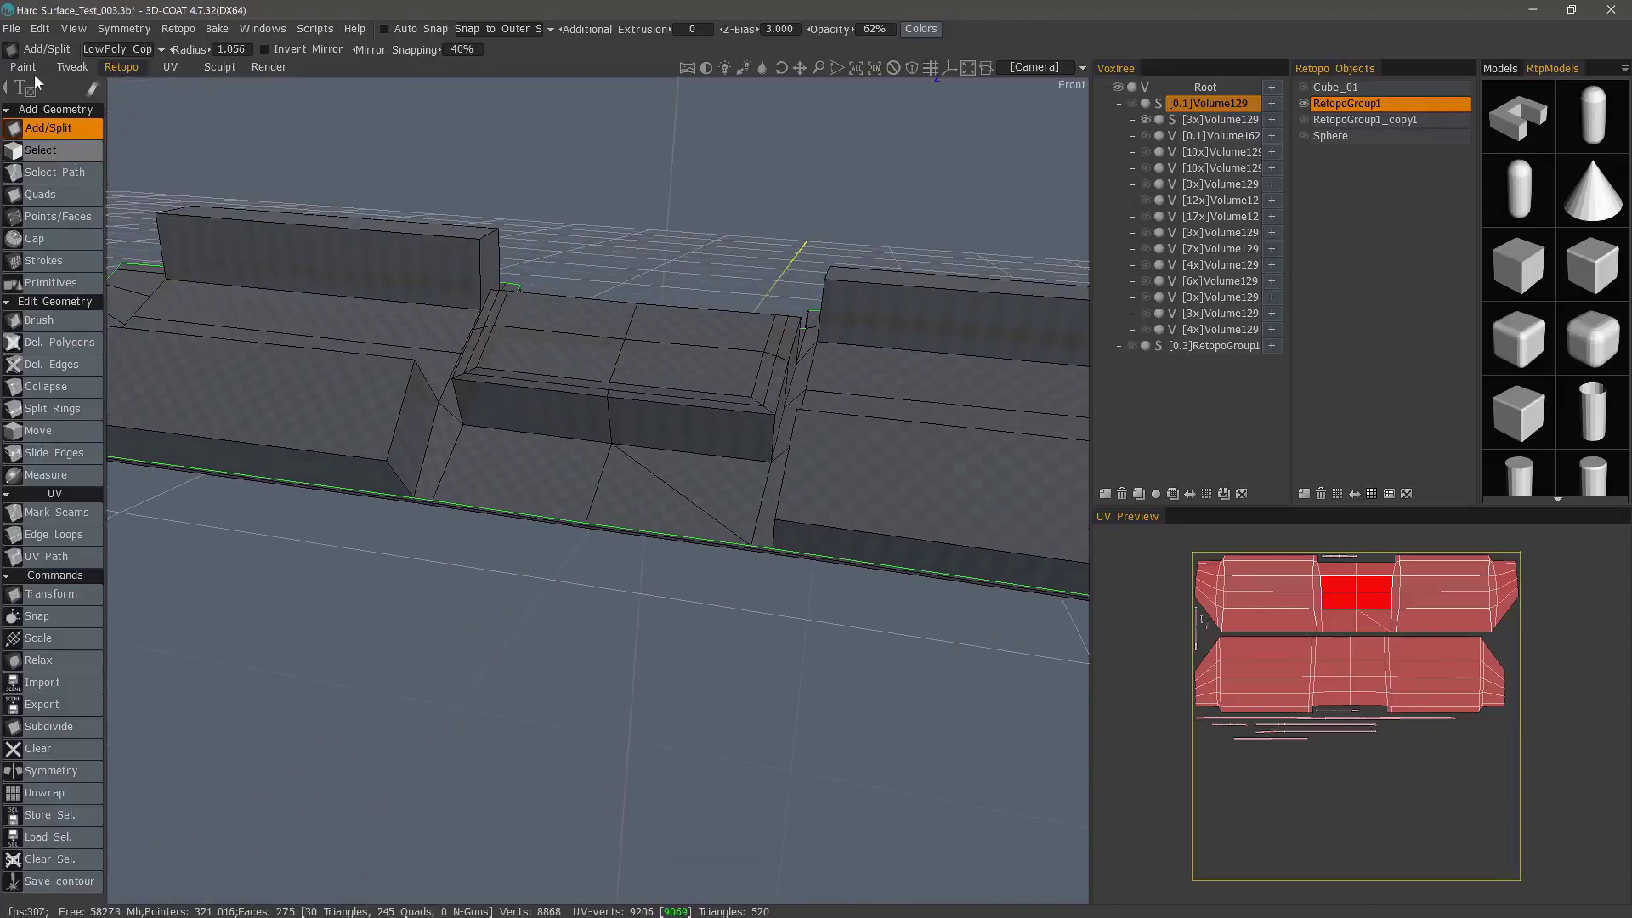
- Select the diagonal edge in front of the center block, try Rotate CW and Rotate CCW on it, and delete it
click(40, 150)
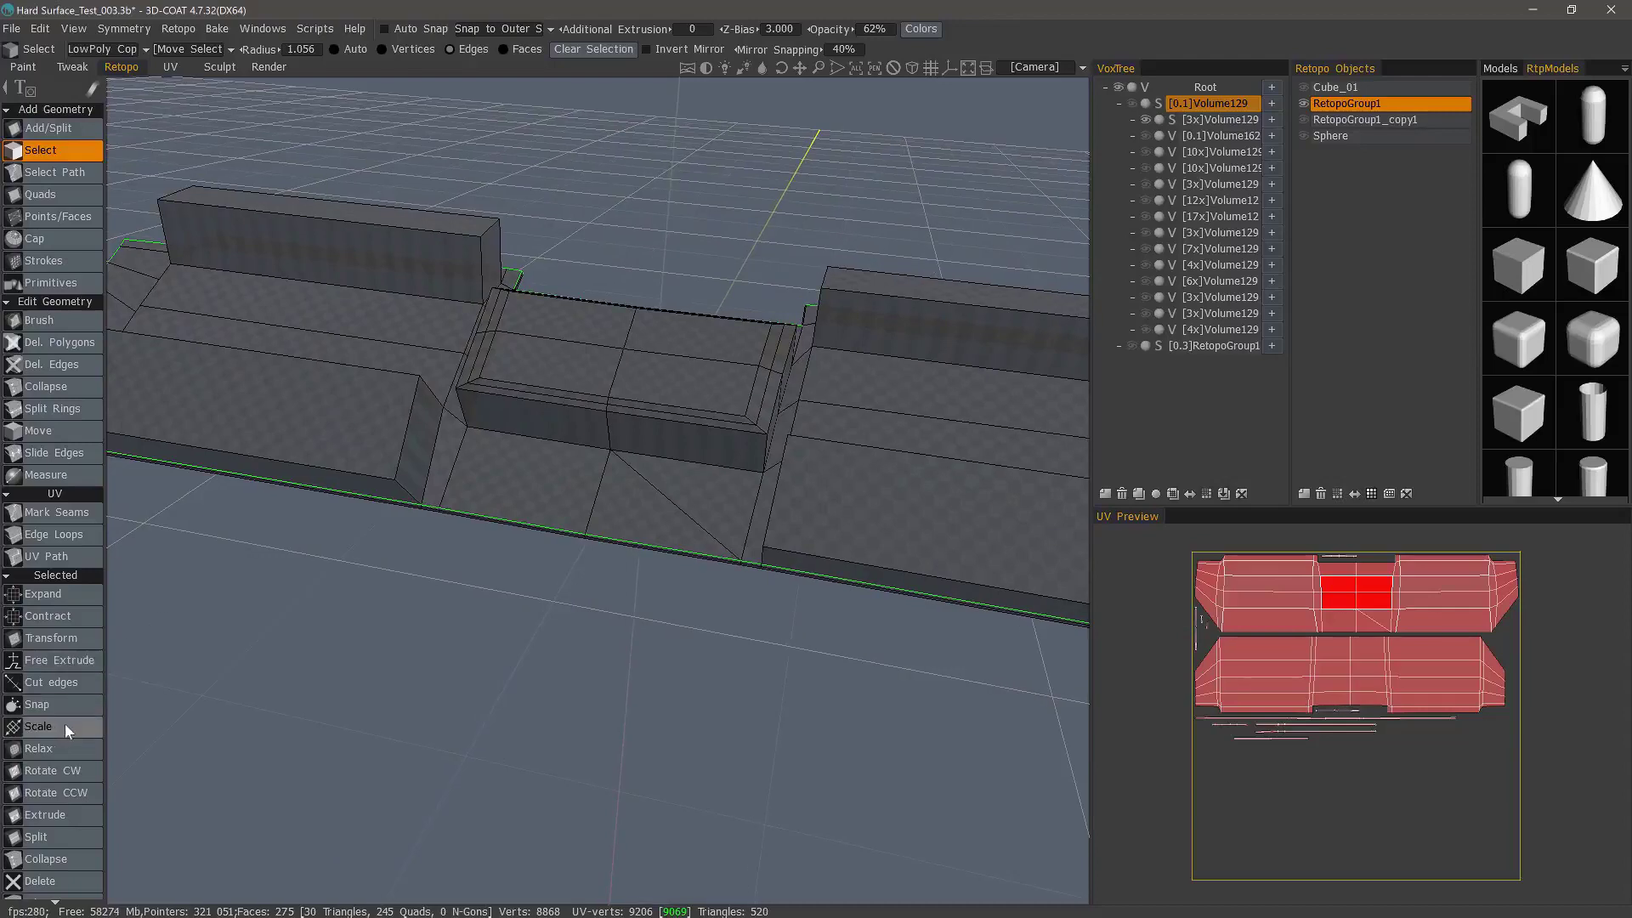
scroll(65, 722, down, 5)
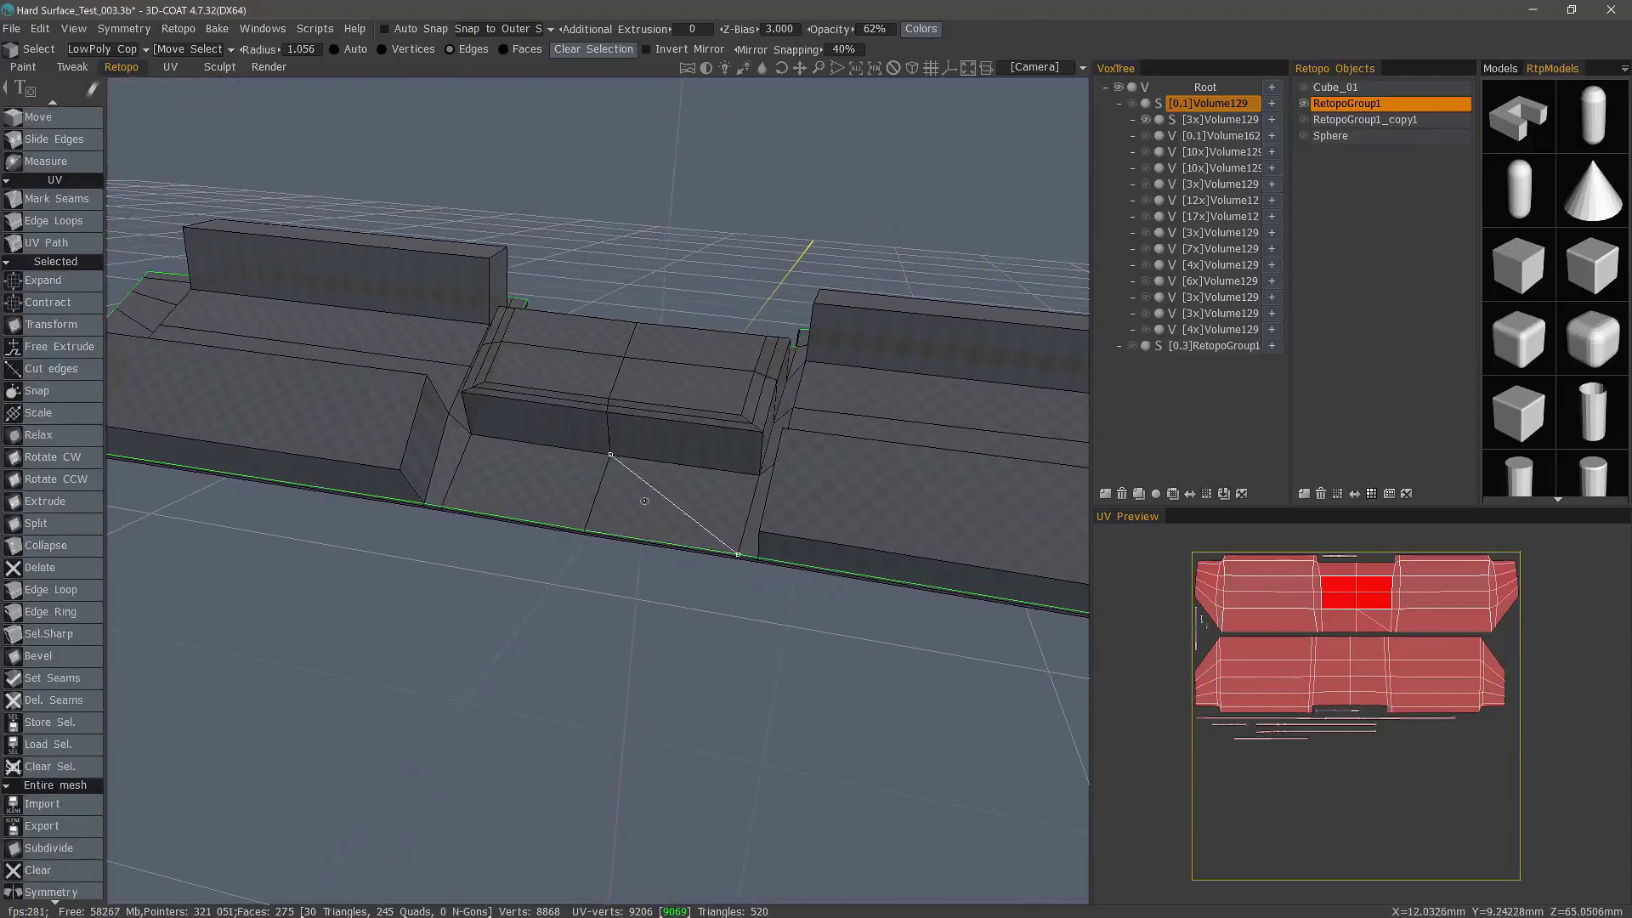
click(656, 493)
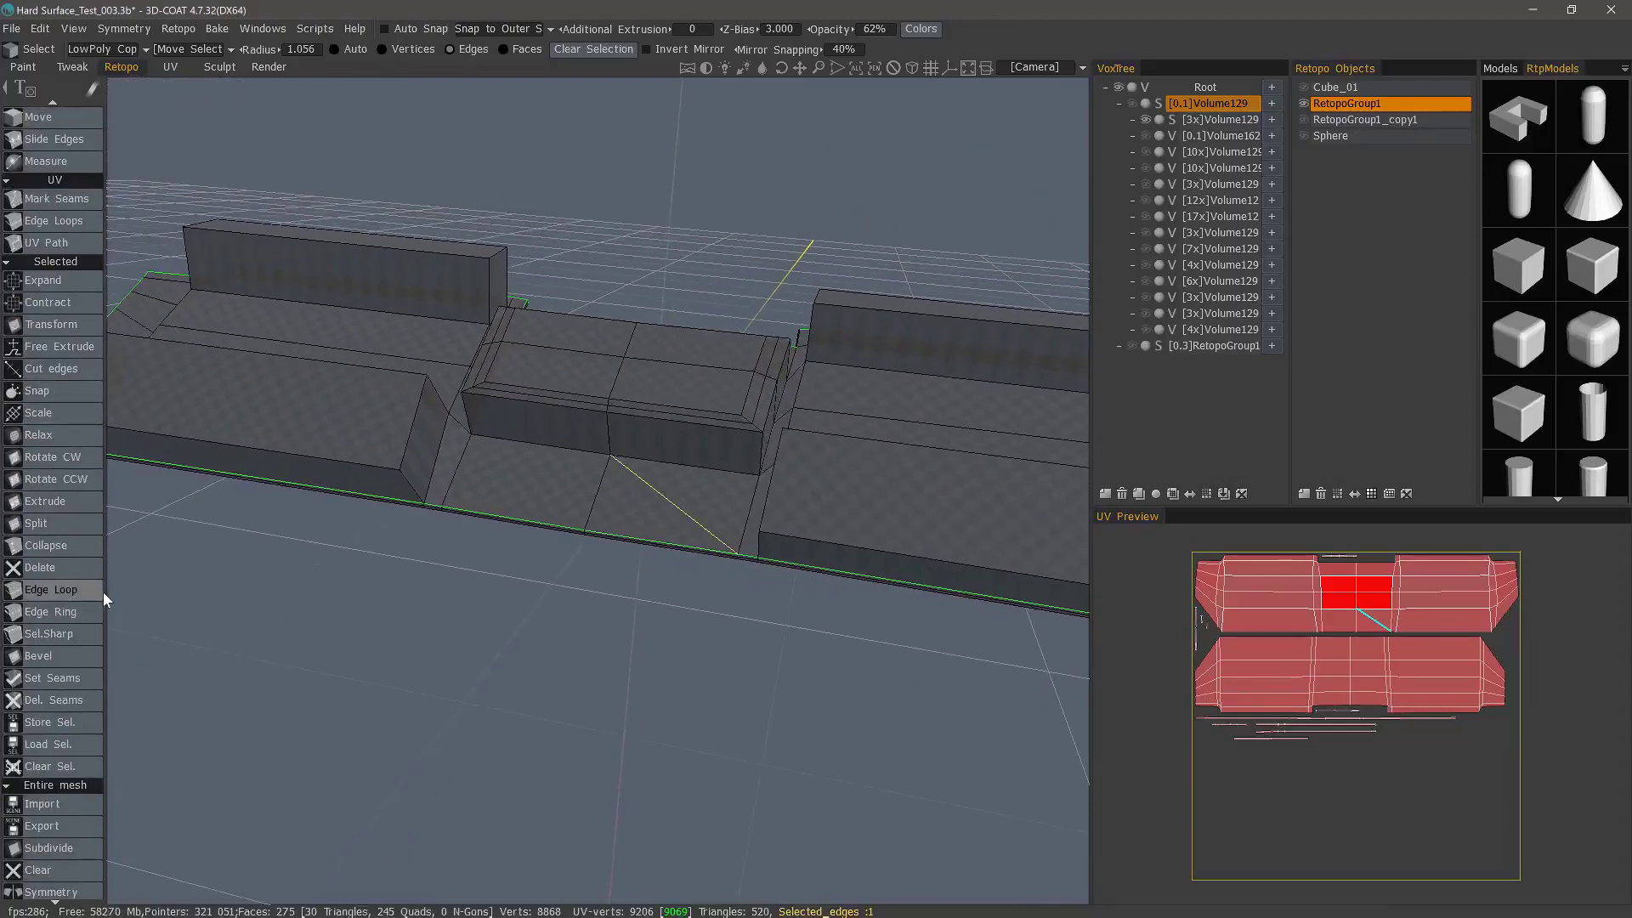
click(63, 459)
click(72, 479)
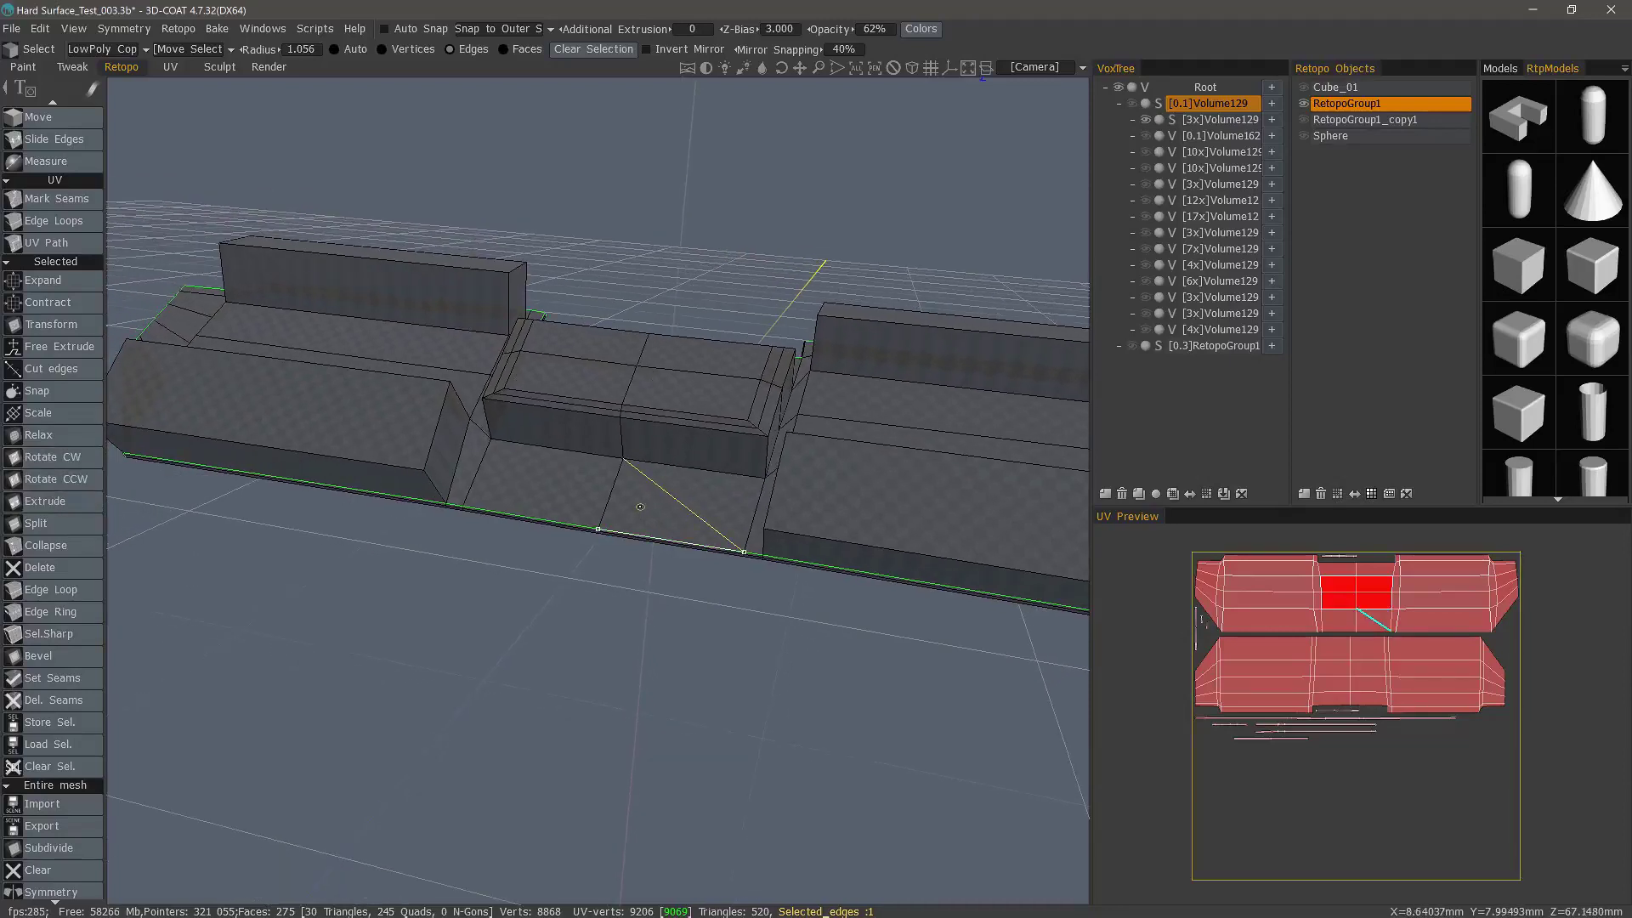
key(Delete)
- Select the center block's vertical side edges with Edge Ring and split them at about mid-height
alt+drag(561, 472, 578, 414)
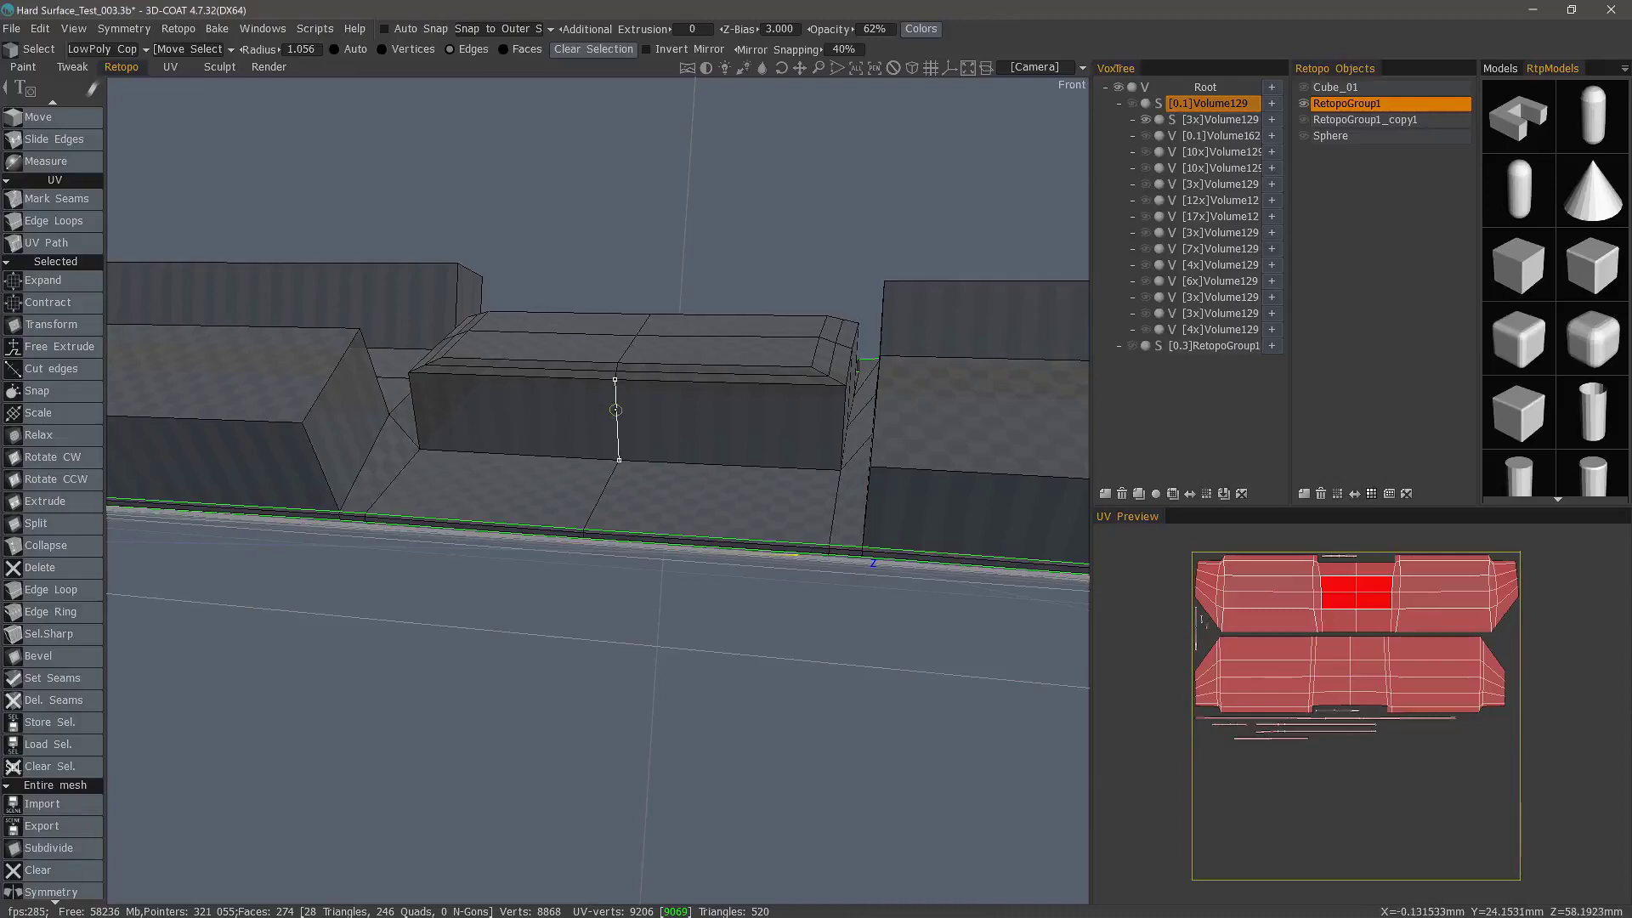
click(58, 610)
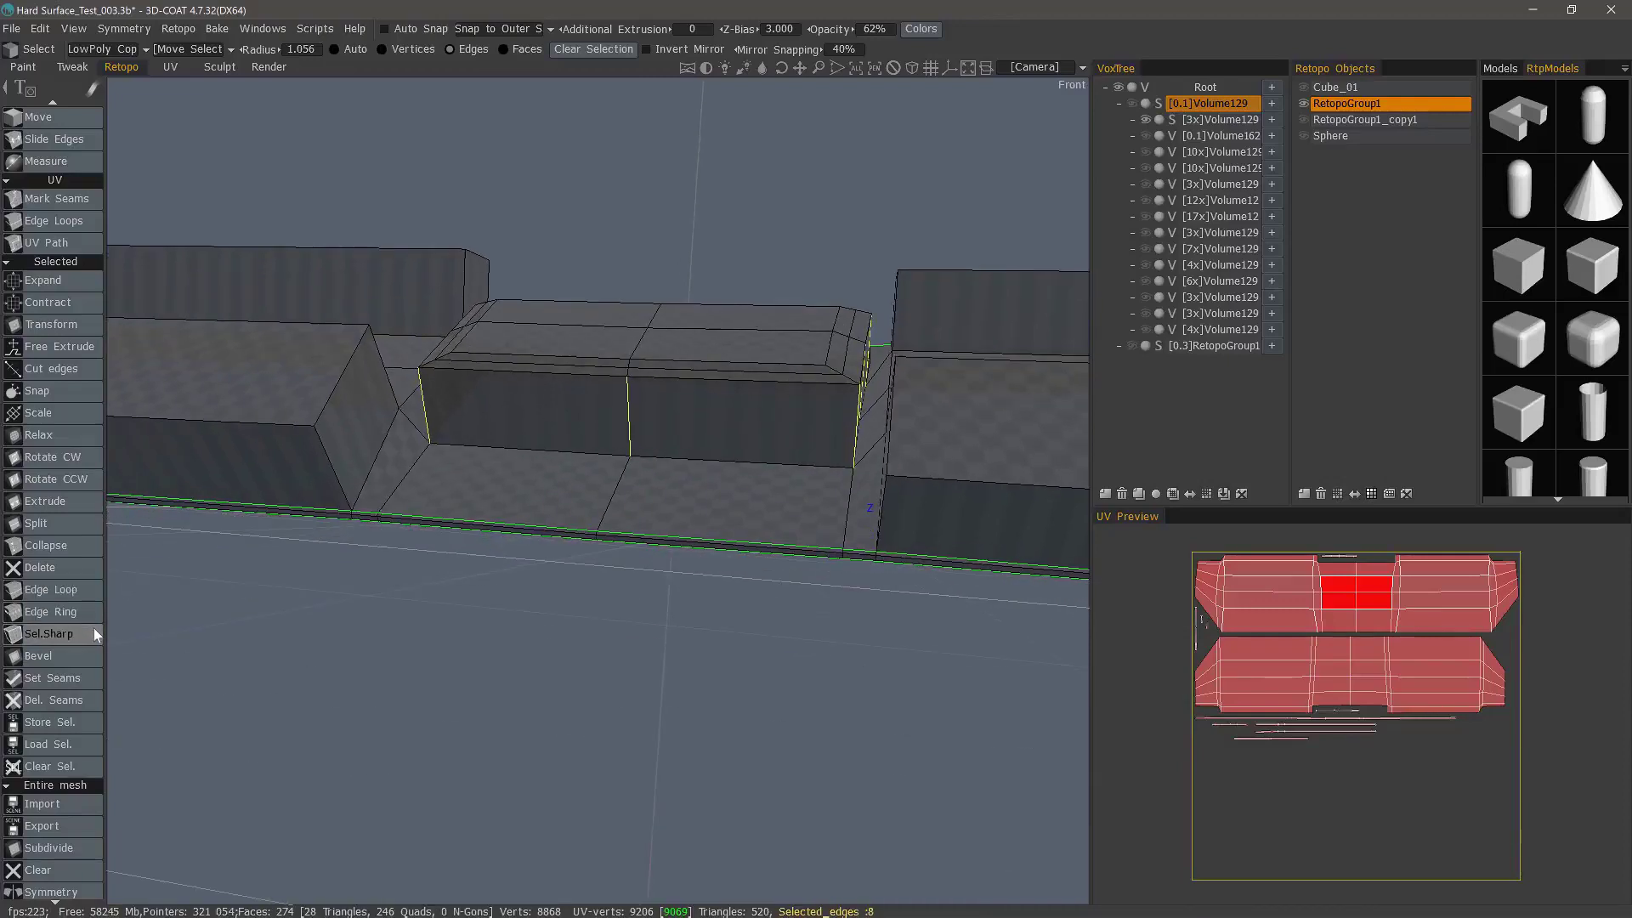
click(80, 529)
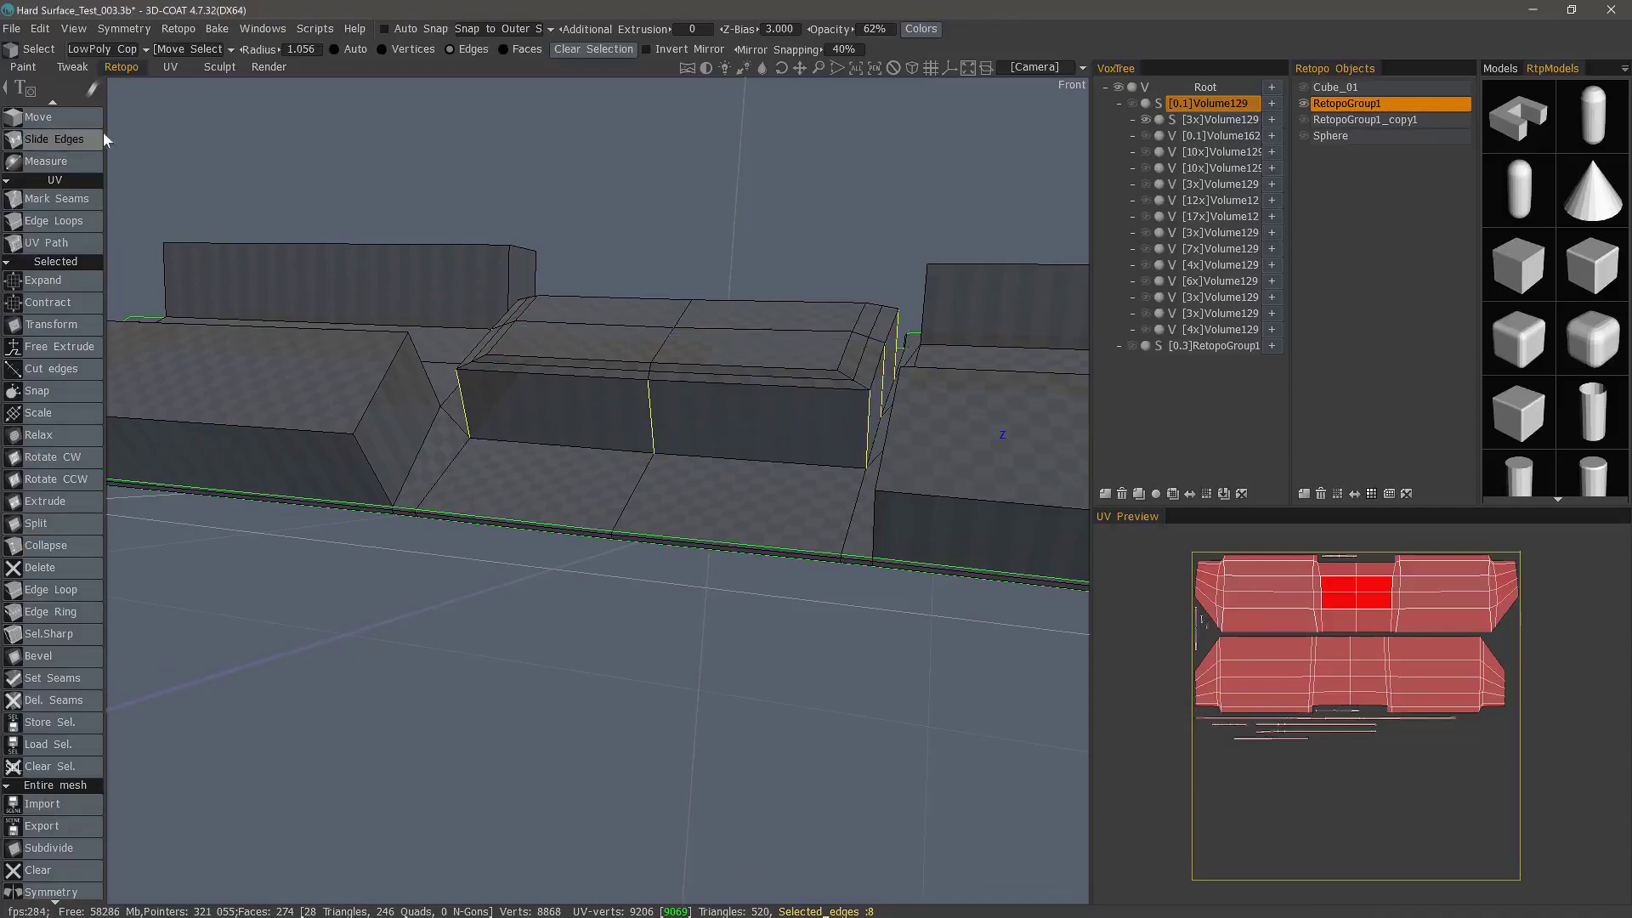
click(650, 415)
- Select the three lengthwise edges on one end section's floor, between its raised walls, and split them near the middle
mouse_move(650, 414)
alt+mouse_down()
mouse_move(609, 470)
mouse_move(636, 418)
mouse_move(340, 438)
mouse_move(341, 381)
mouse_move(489, 374)
alt+mouse_up()
drag(476, 374, 365, 372)
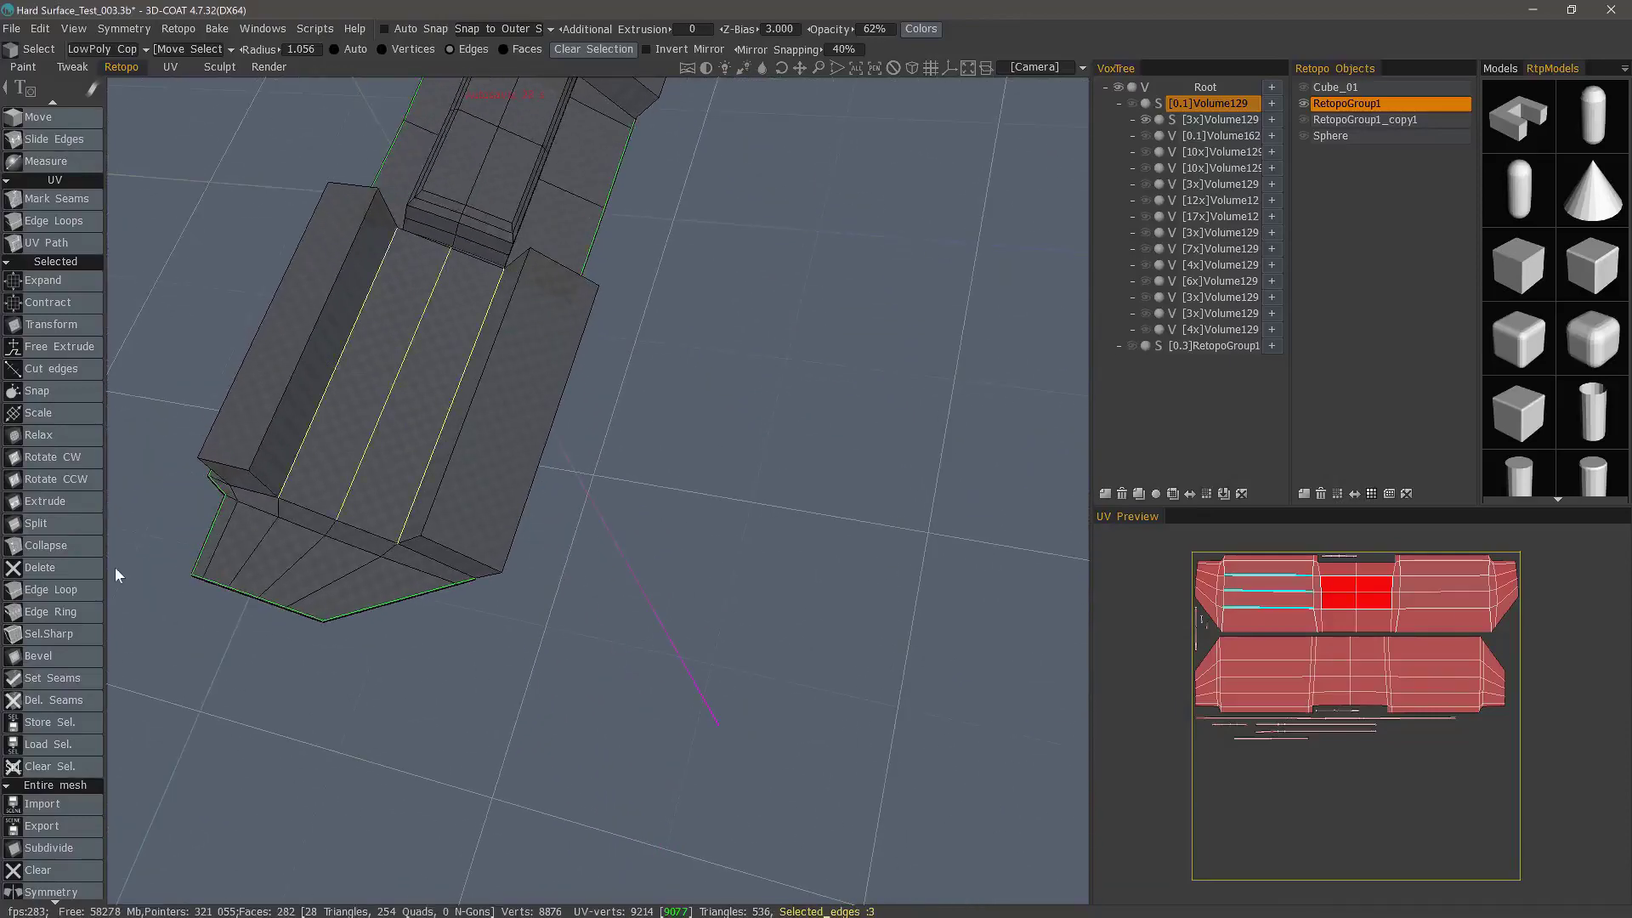
click(56, 524)
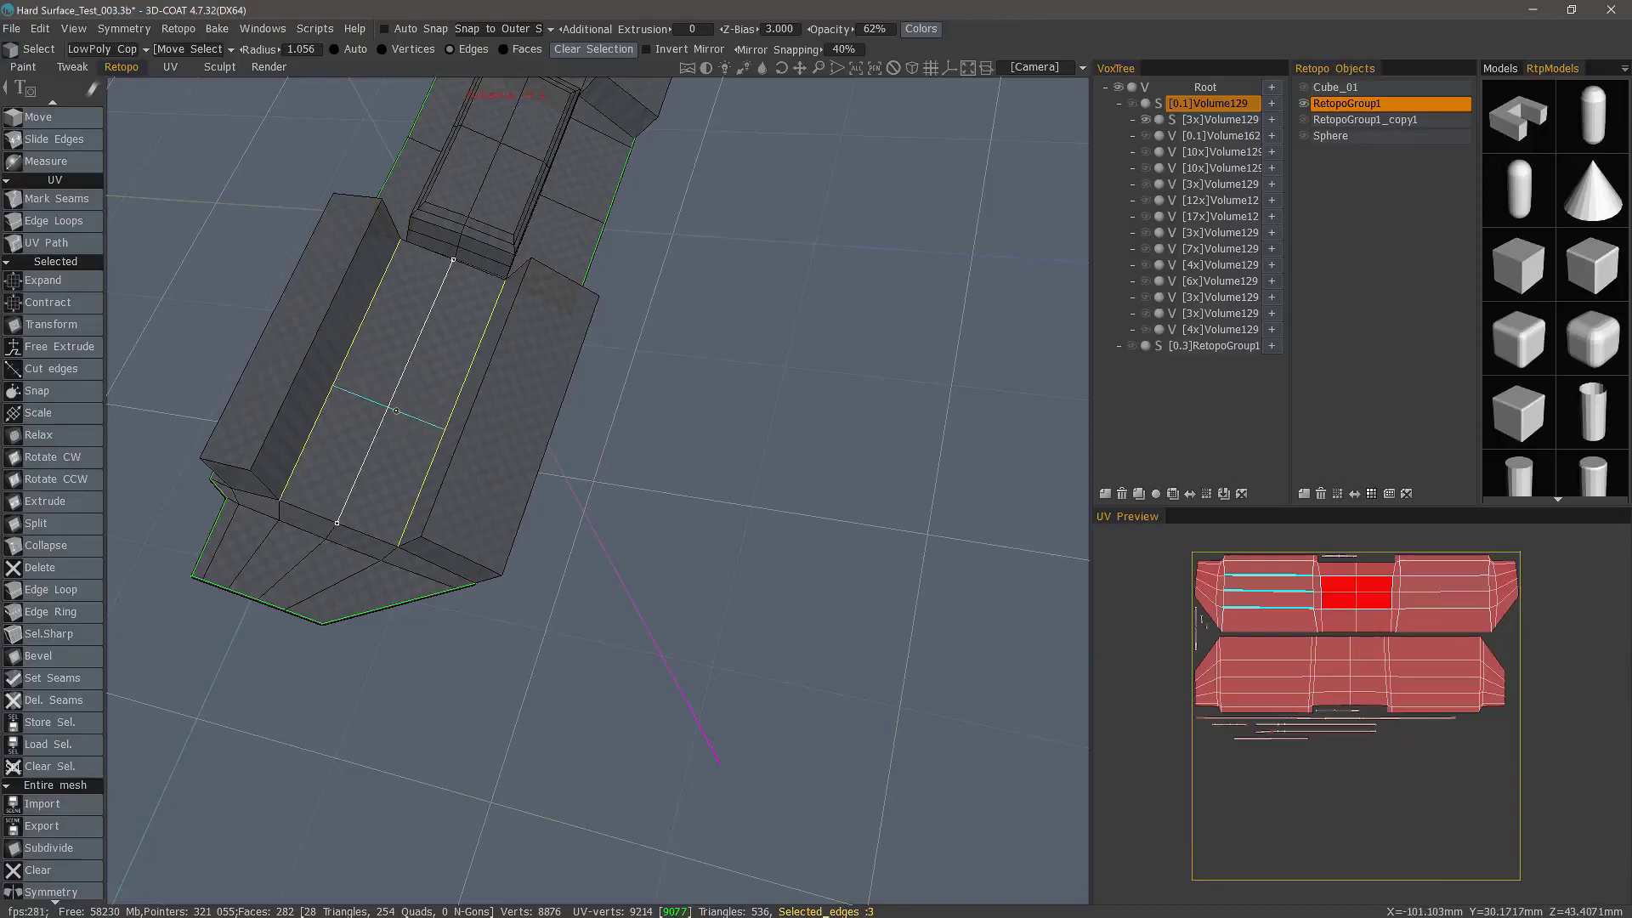
click(397, 393)
alt+drag(397, 393, 221, 255)
- Select the four border edges of the front block's sloped top face, turn them into UV seams with Set Seams, and check them with Mark Seams
click(886, 578)
alt+drag(885, 577, 820, 573)
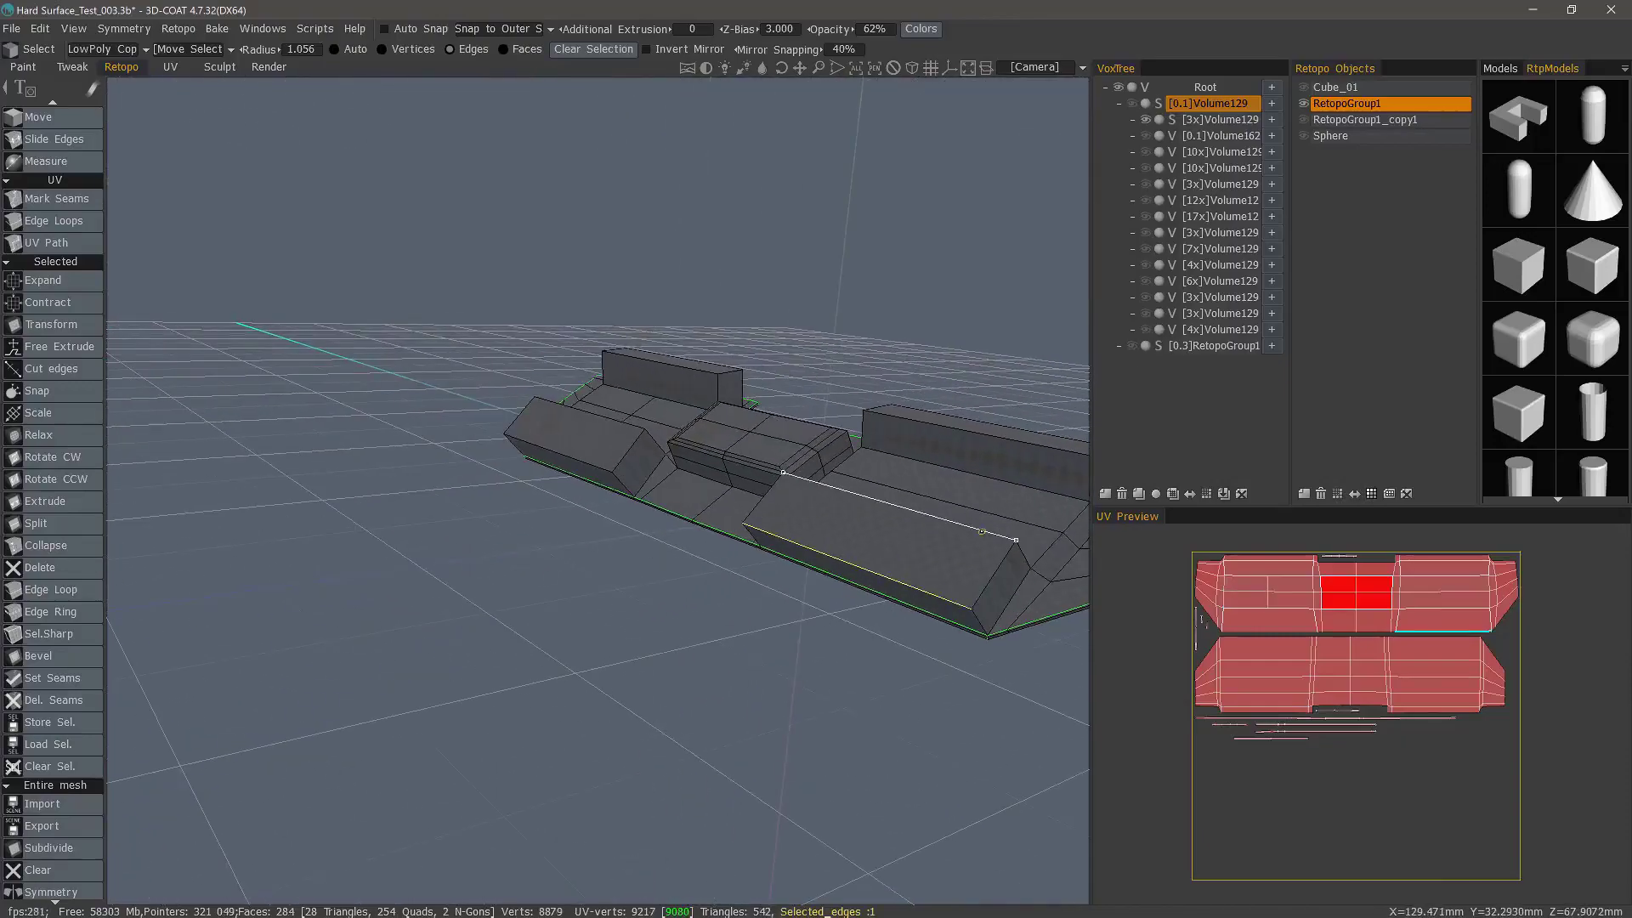
click(982, 531)
click(994, 575)
click(762, 498)
alt+drag(612, 595, 712, 553)
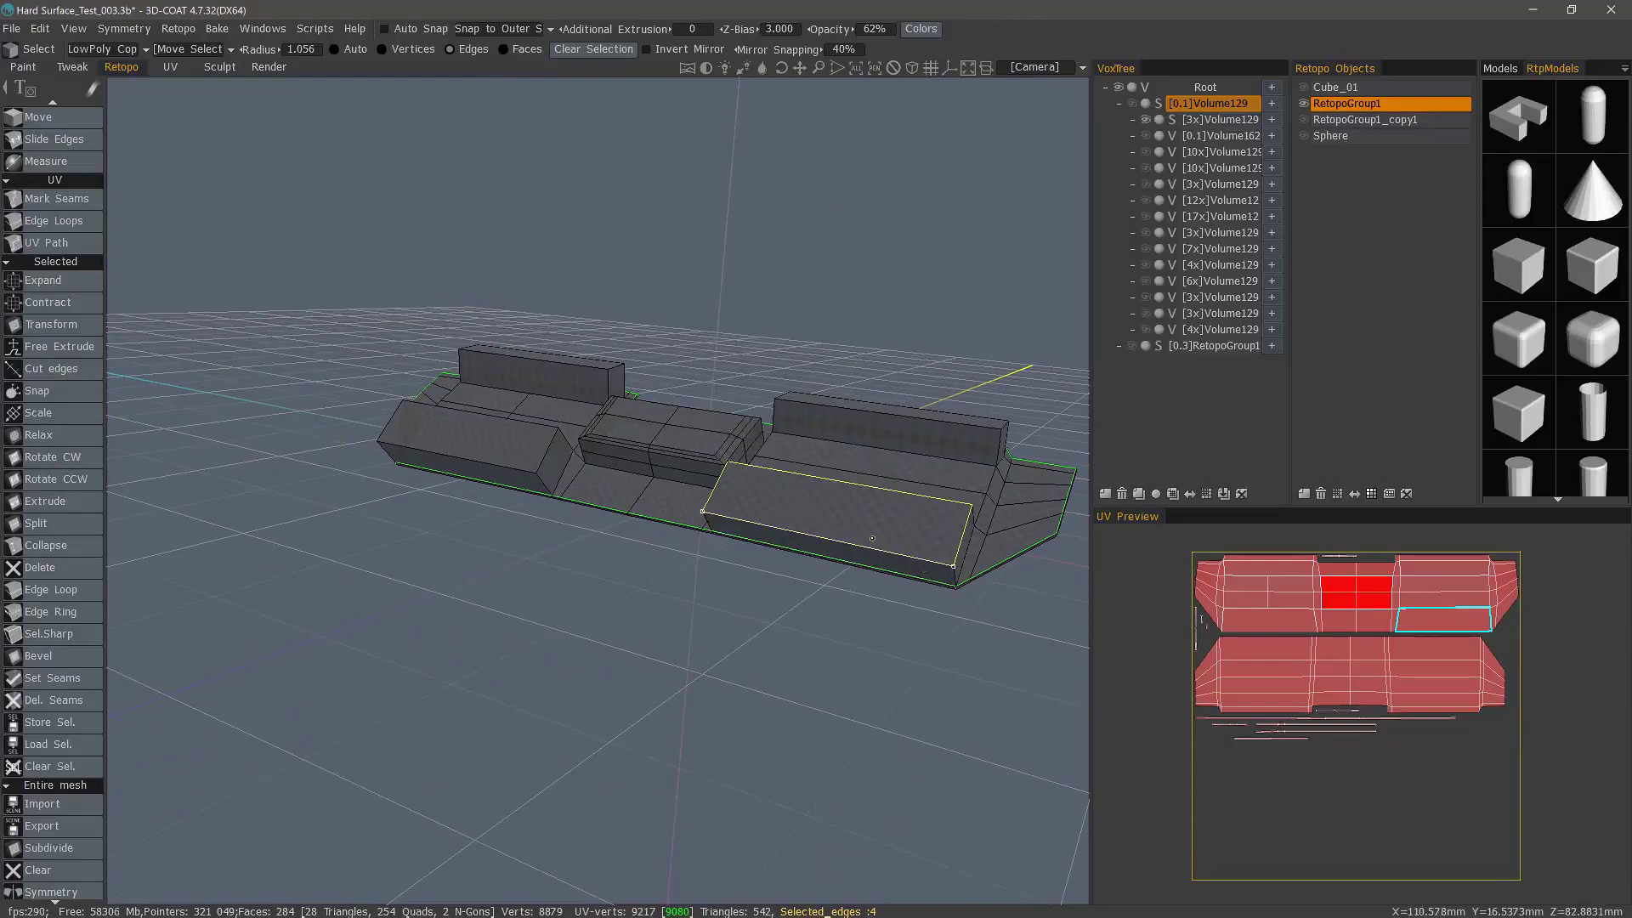
click(72, 680)
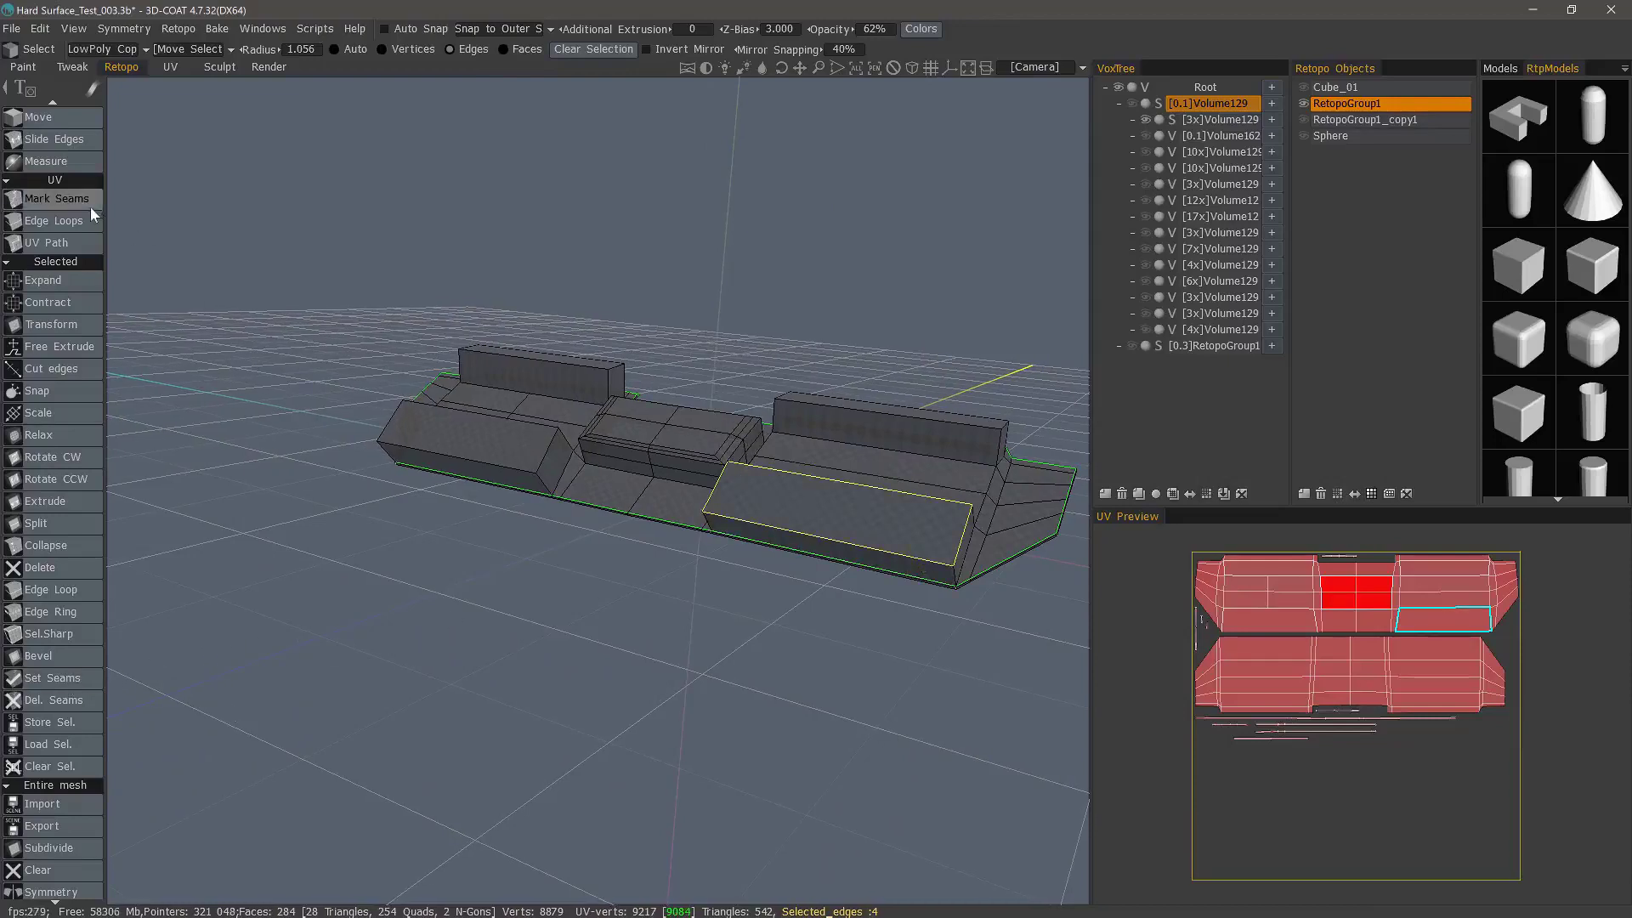
click(74, 197)
drag(463, 563, 453, 598)
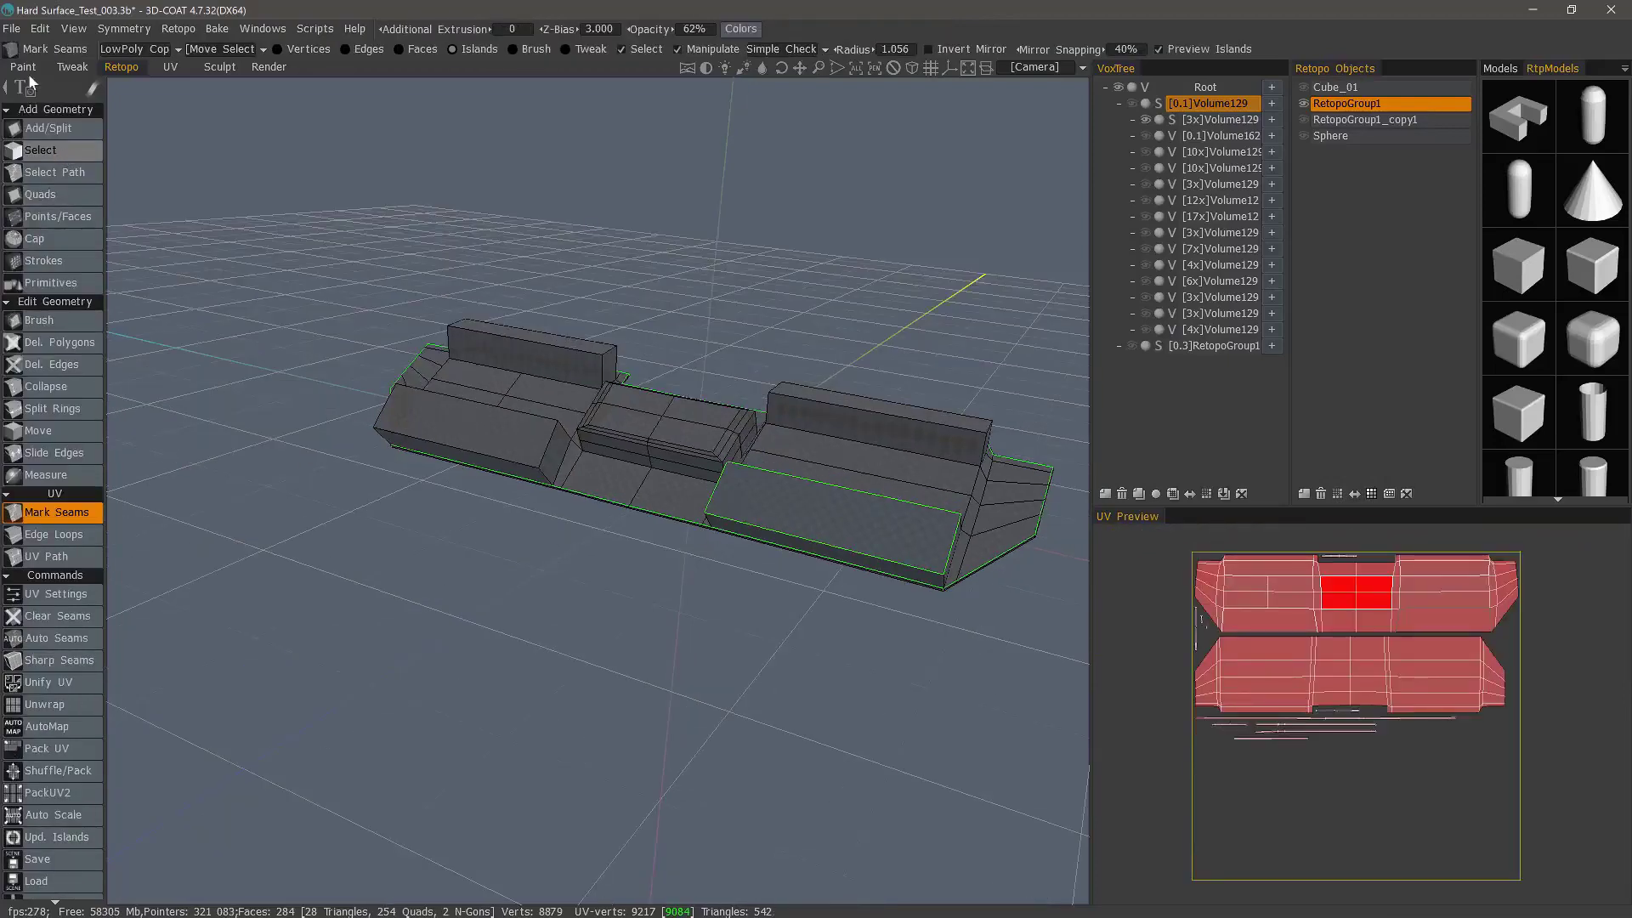
- Return to edge selection, remove the seam from the sloped face's lower long edge with Del. Seams, and clear the selection
click(62, 153)
scroll(95, 604, down, 2)
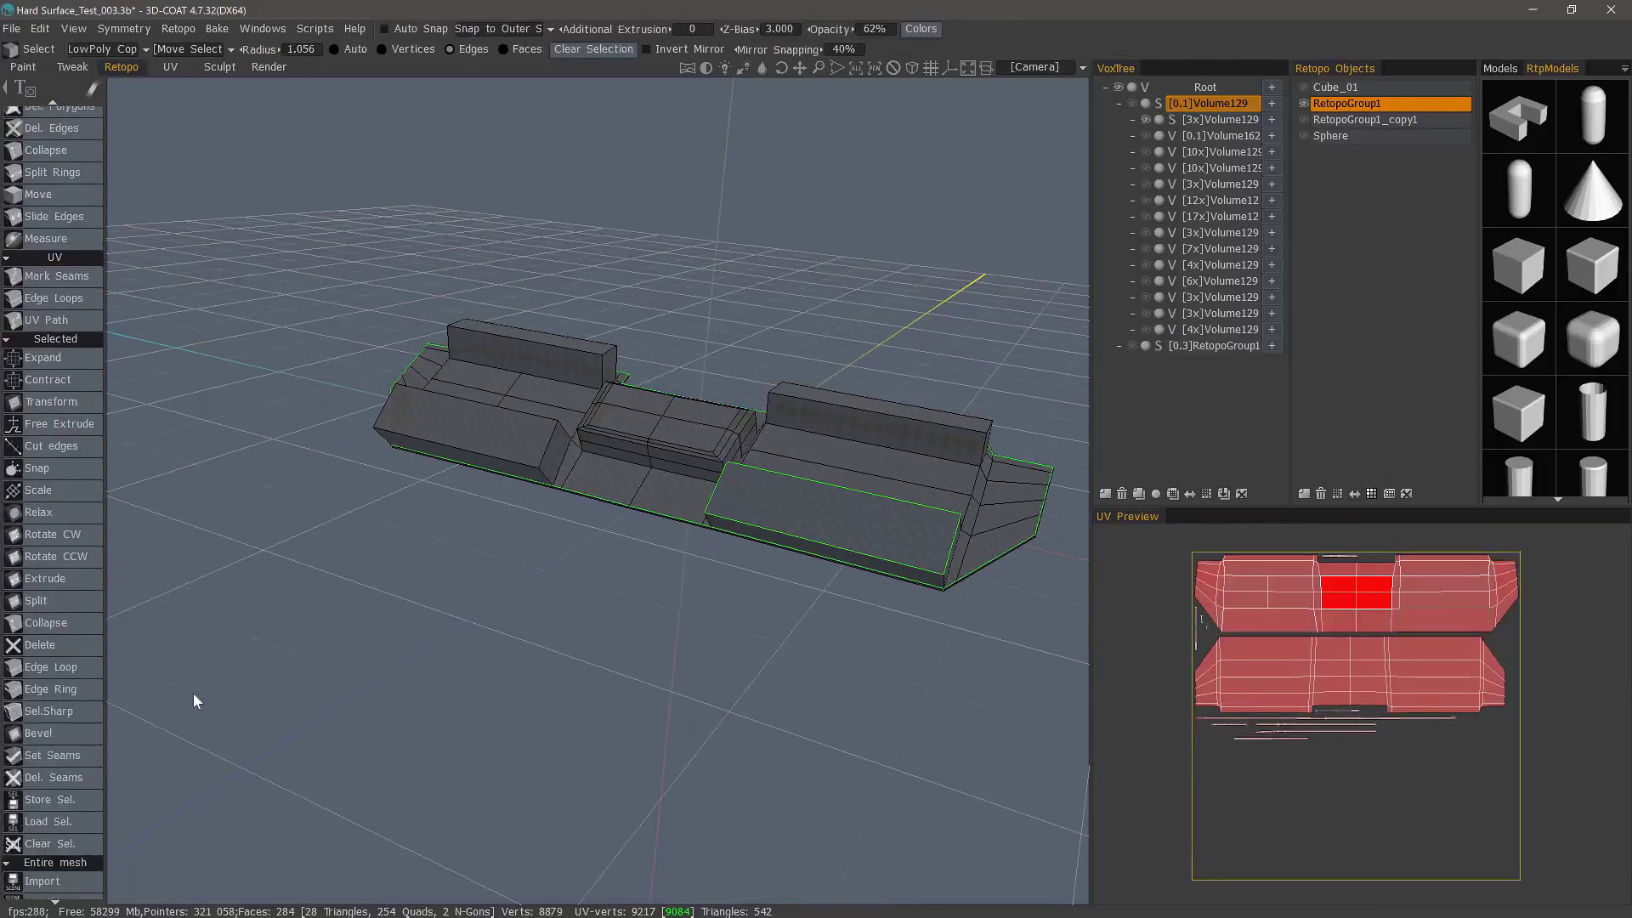
drag(188, 720, 217, 667)
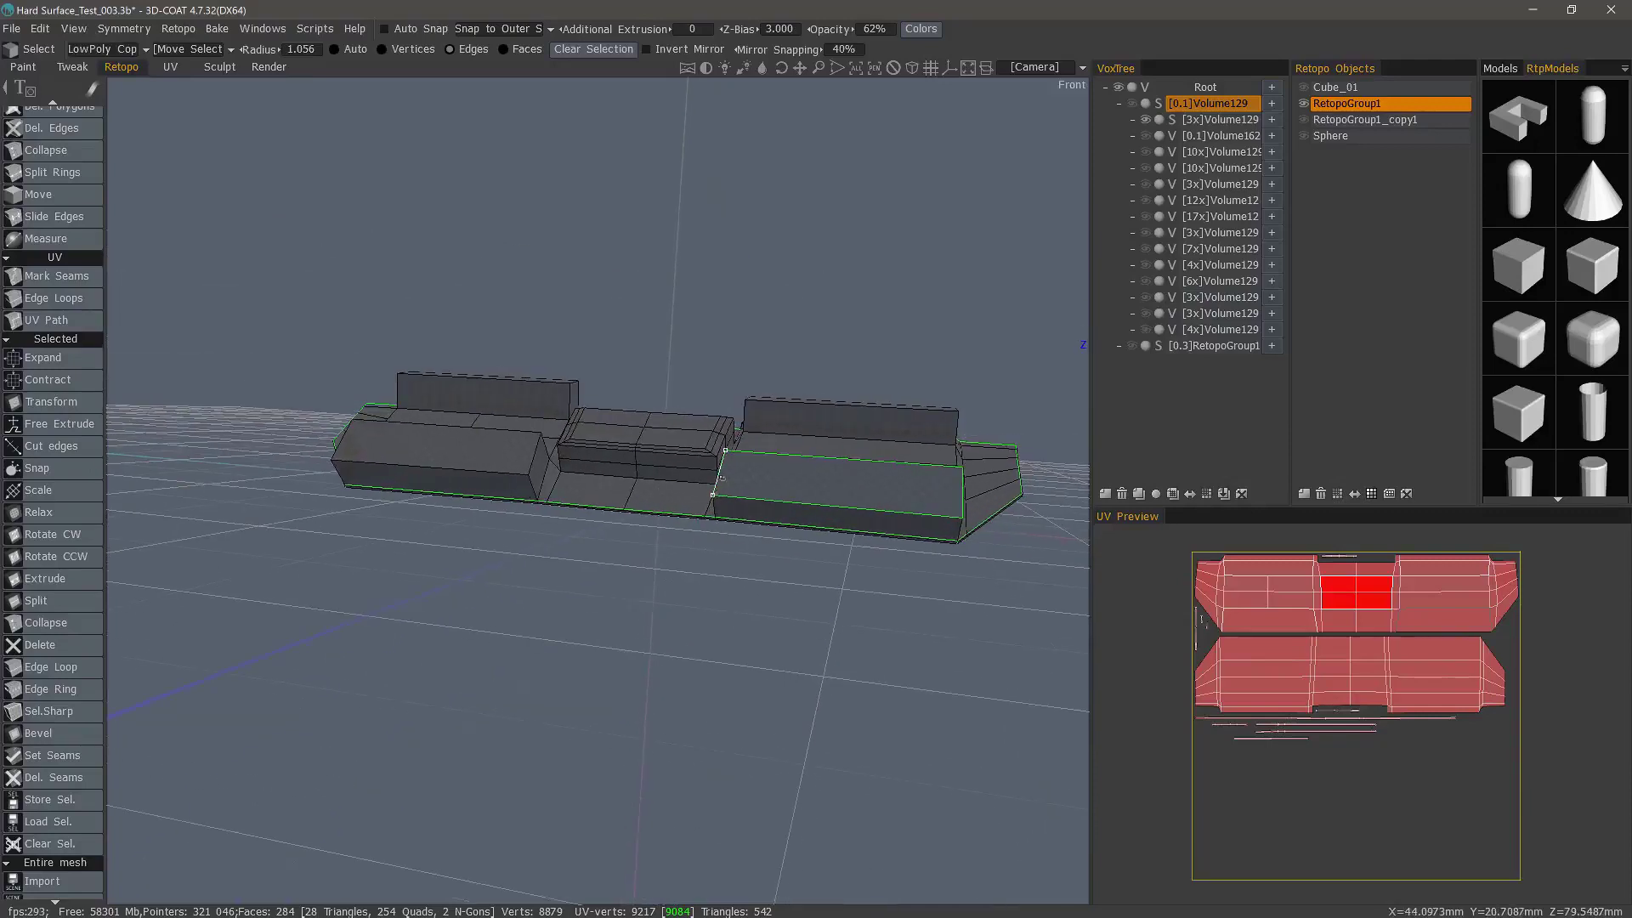
click(742, 499)
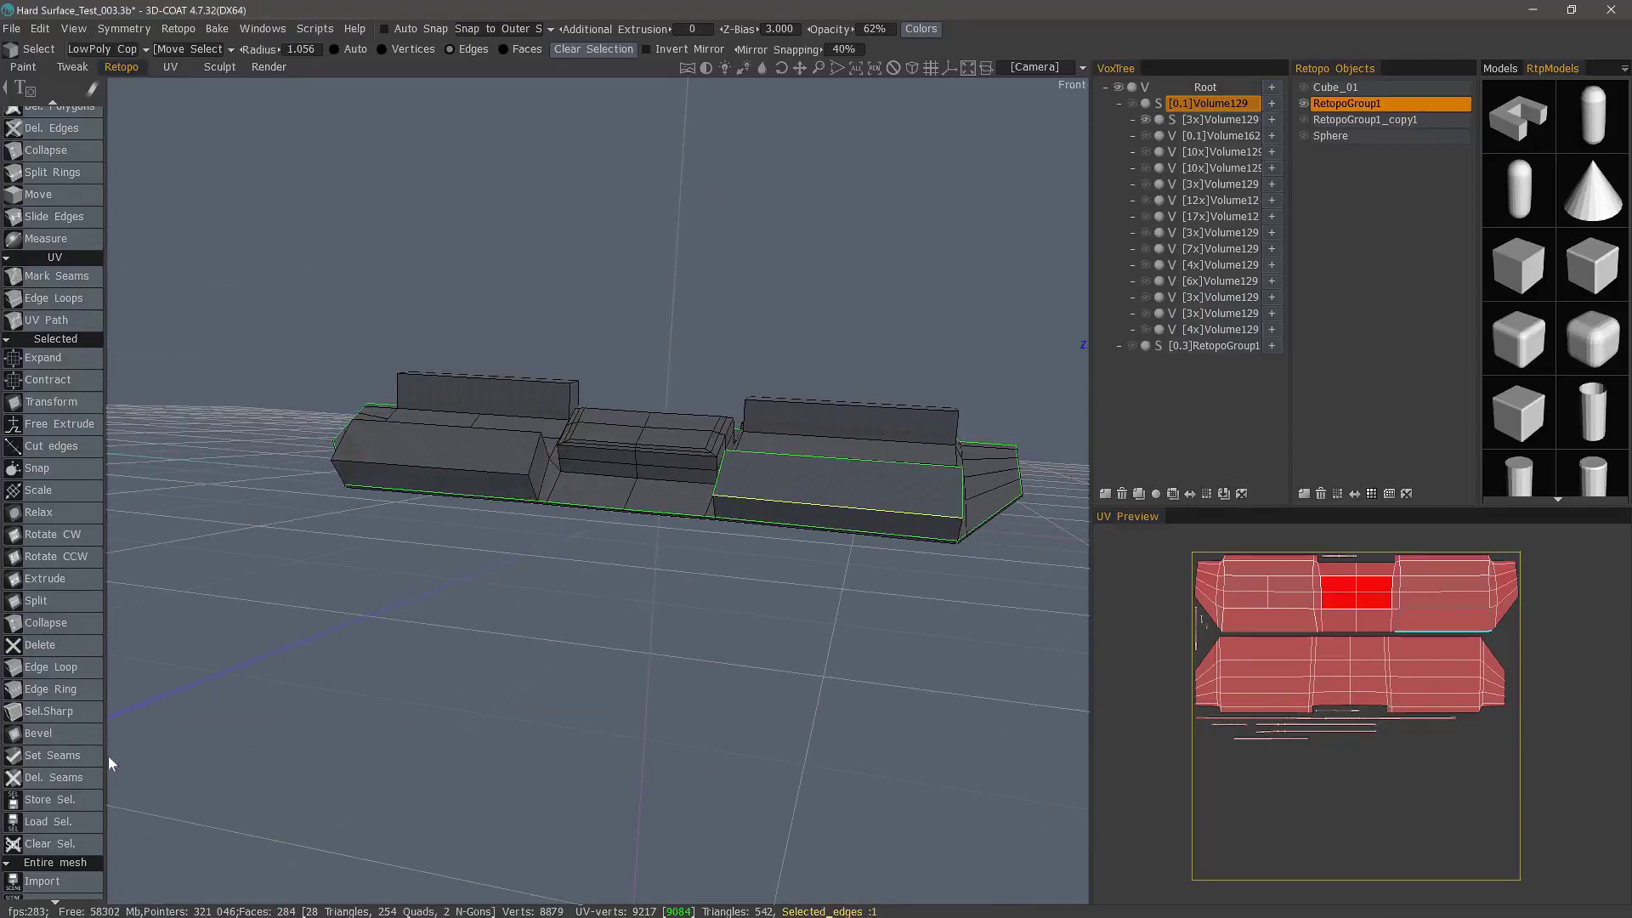
click(68, 779)
key(Escape)
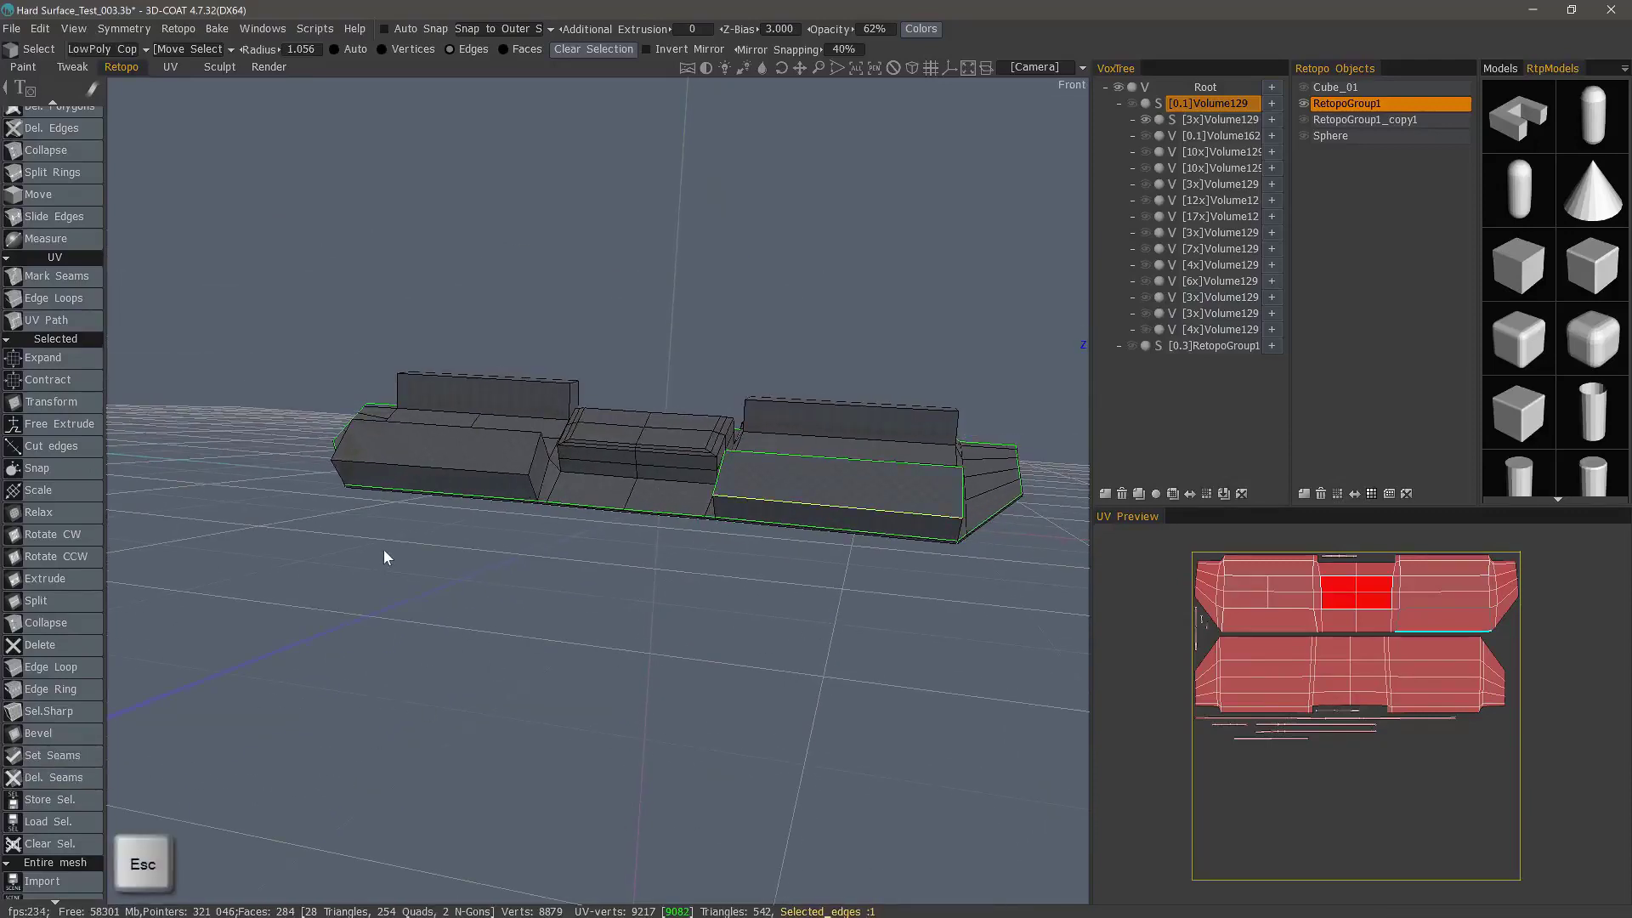
mouse_move(290, 556)
mouse_down()
mouse_move(138, 739)
mouse_move(838, 277)
mouse_move(297, 482)
mouse_move(207, 748)
mouse_move(236, 735)
mouse_move(351, 548)
mouse_move(411, 625)
mouse_move(297, 552)
mouse_up()
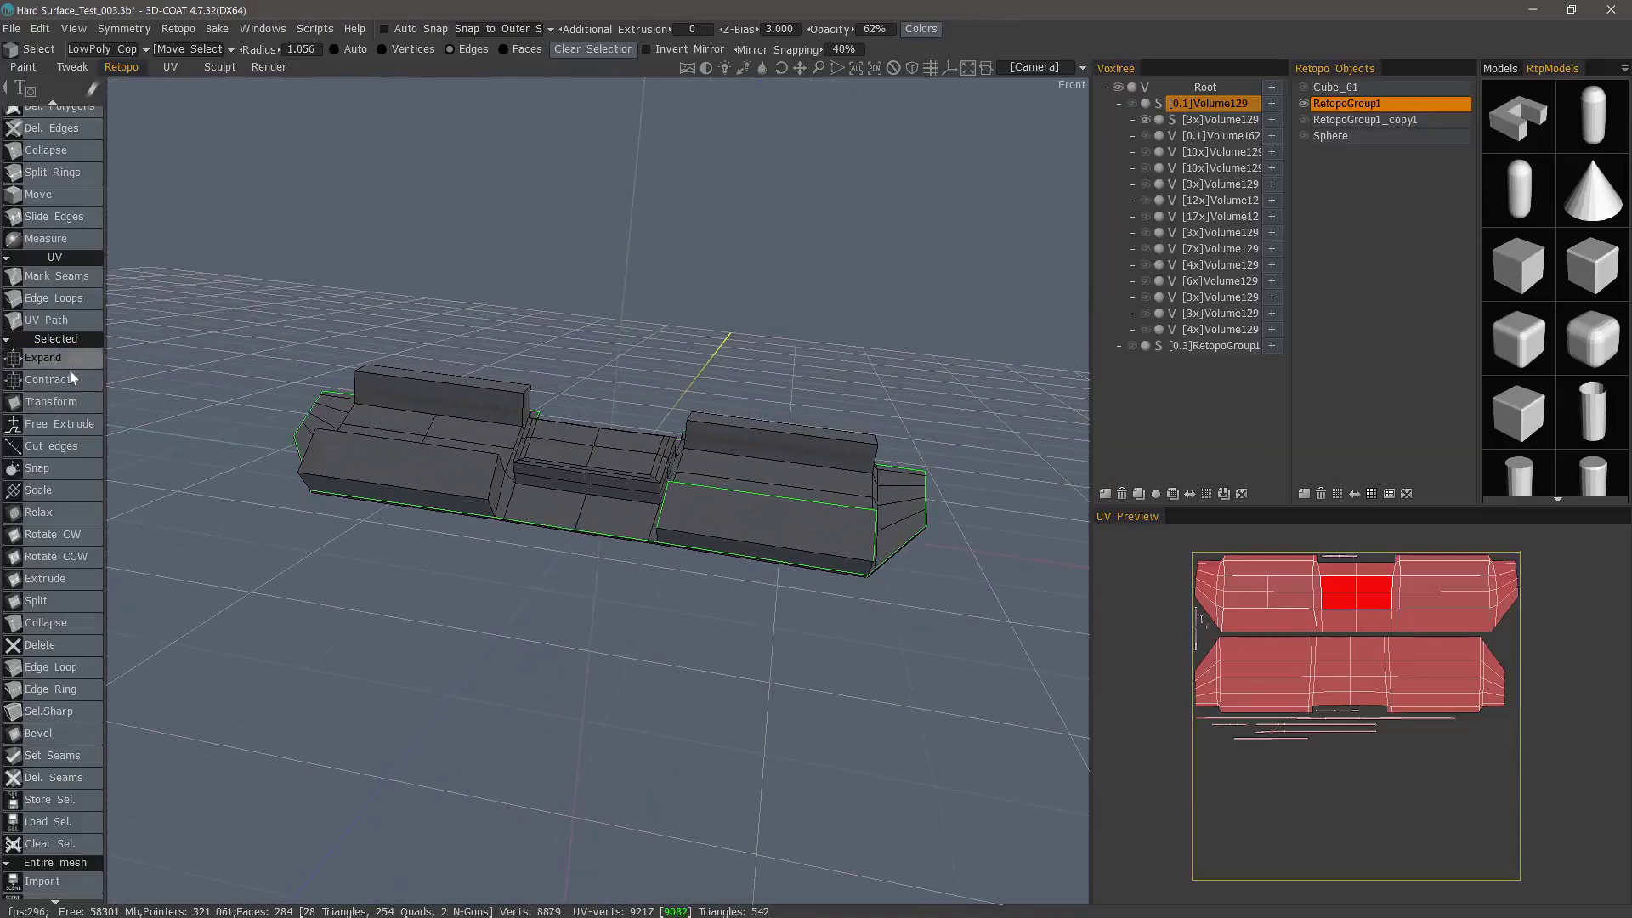